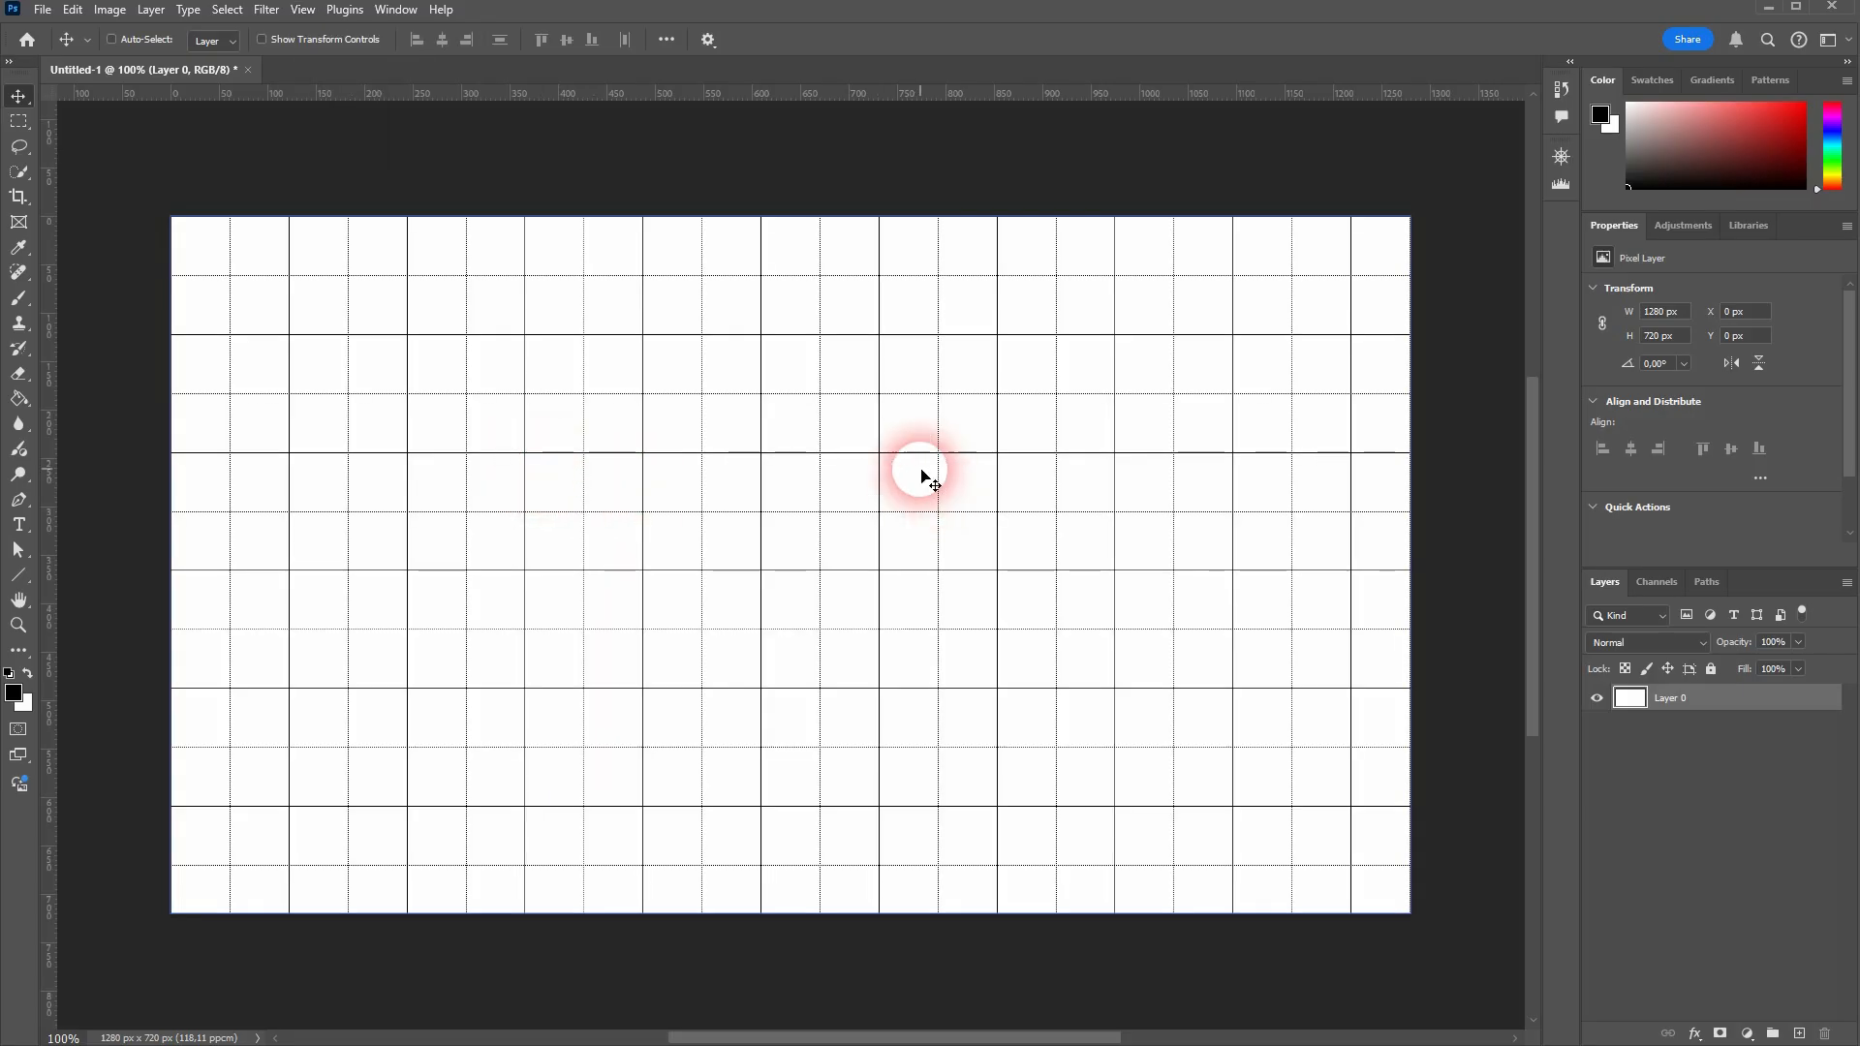
# - Set the grid subdivisions to 8 in the Guides, Grid & Slices preferences
pyautogui.click(73, 10)
pyautogui.moveTo(250, 862)
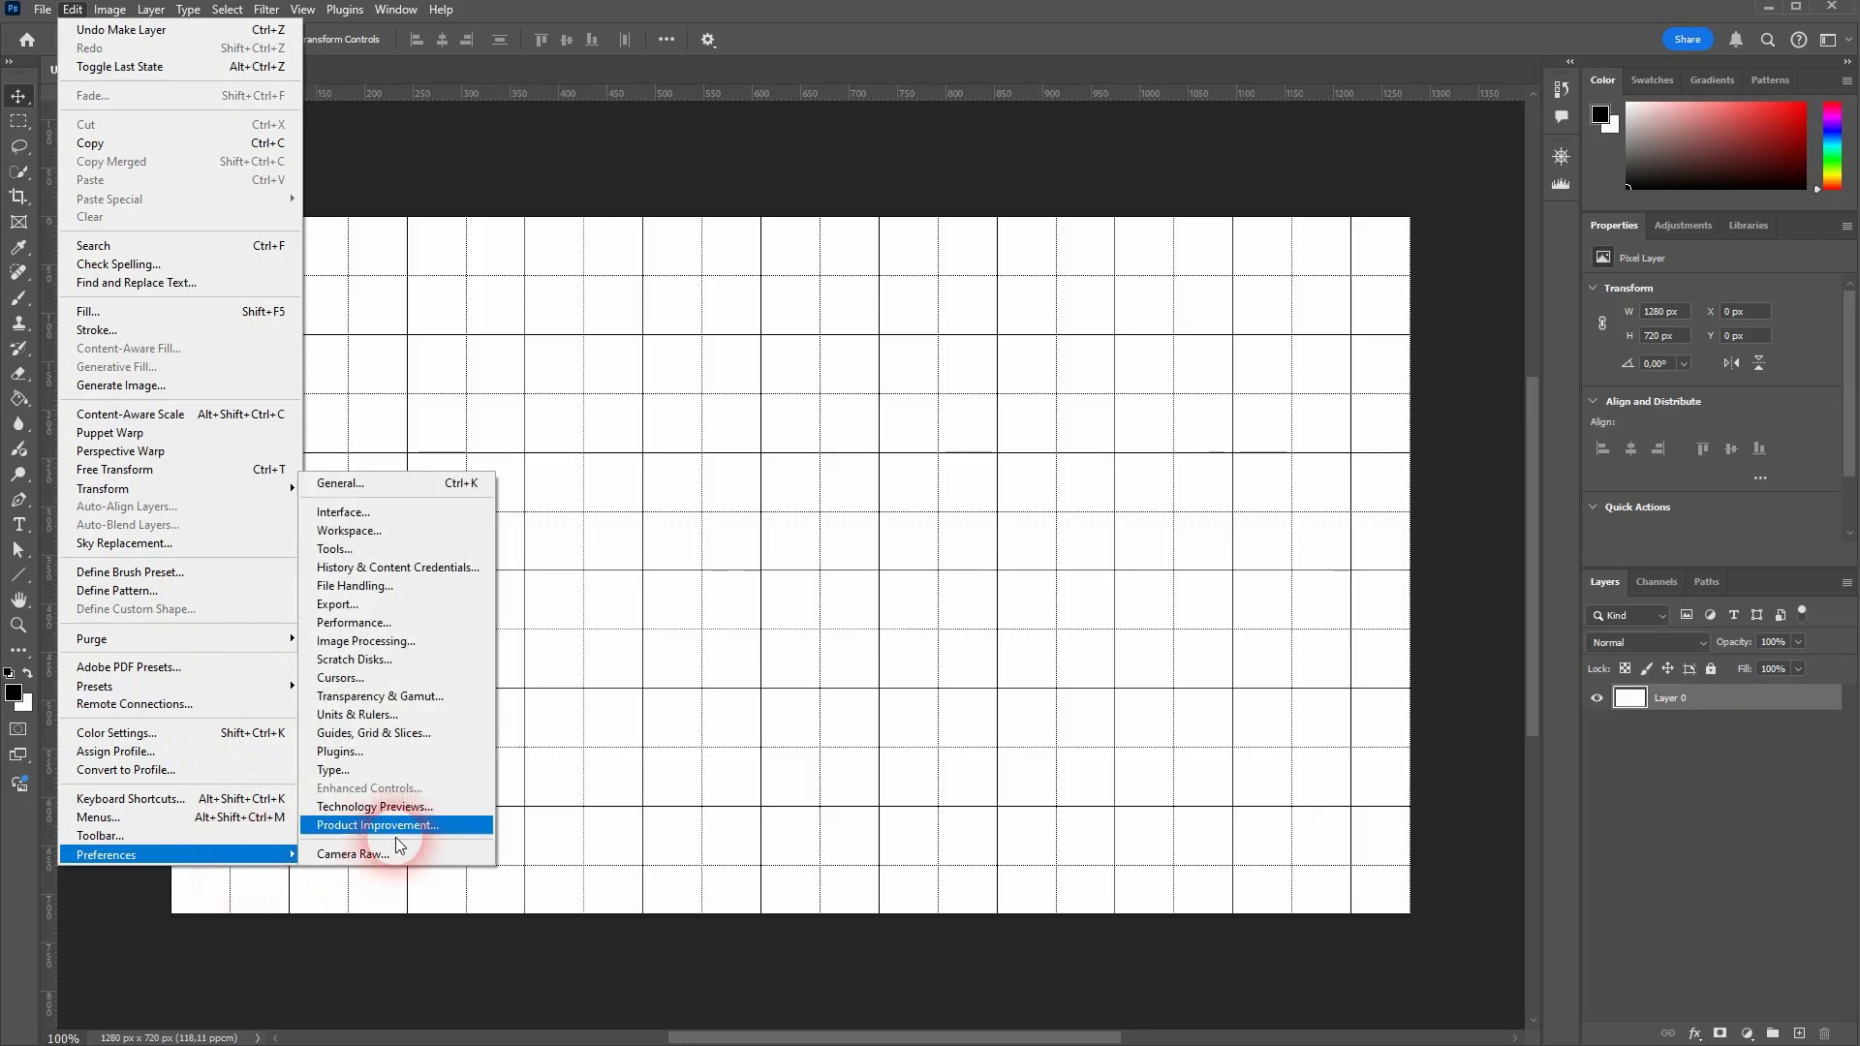
pyautogui.click(443, 736)
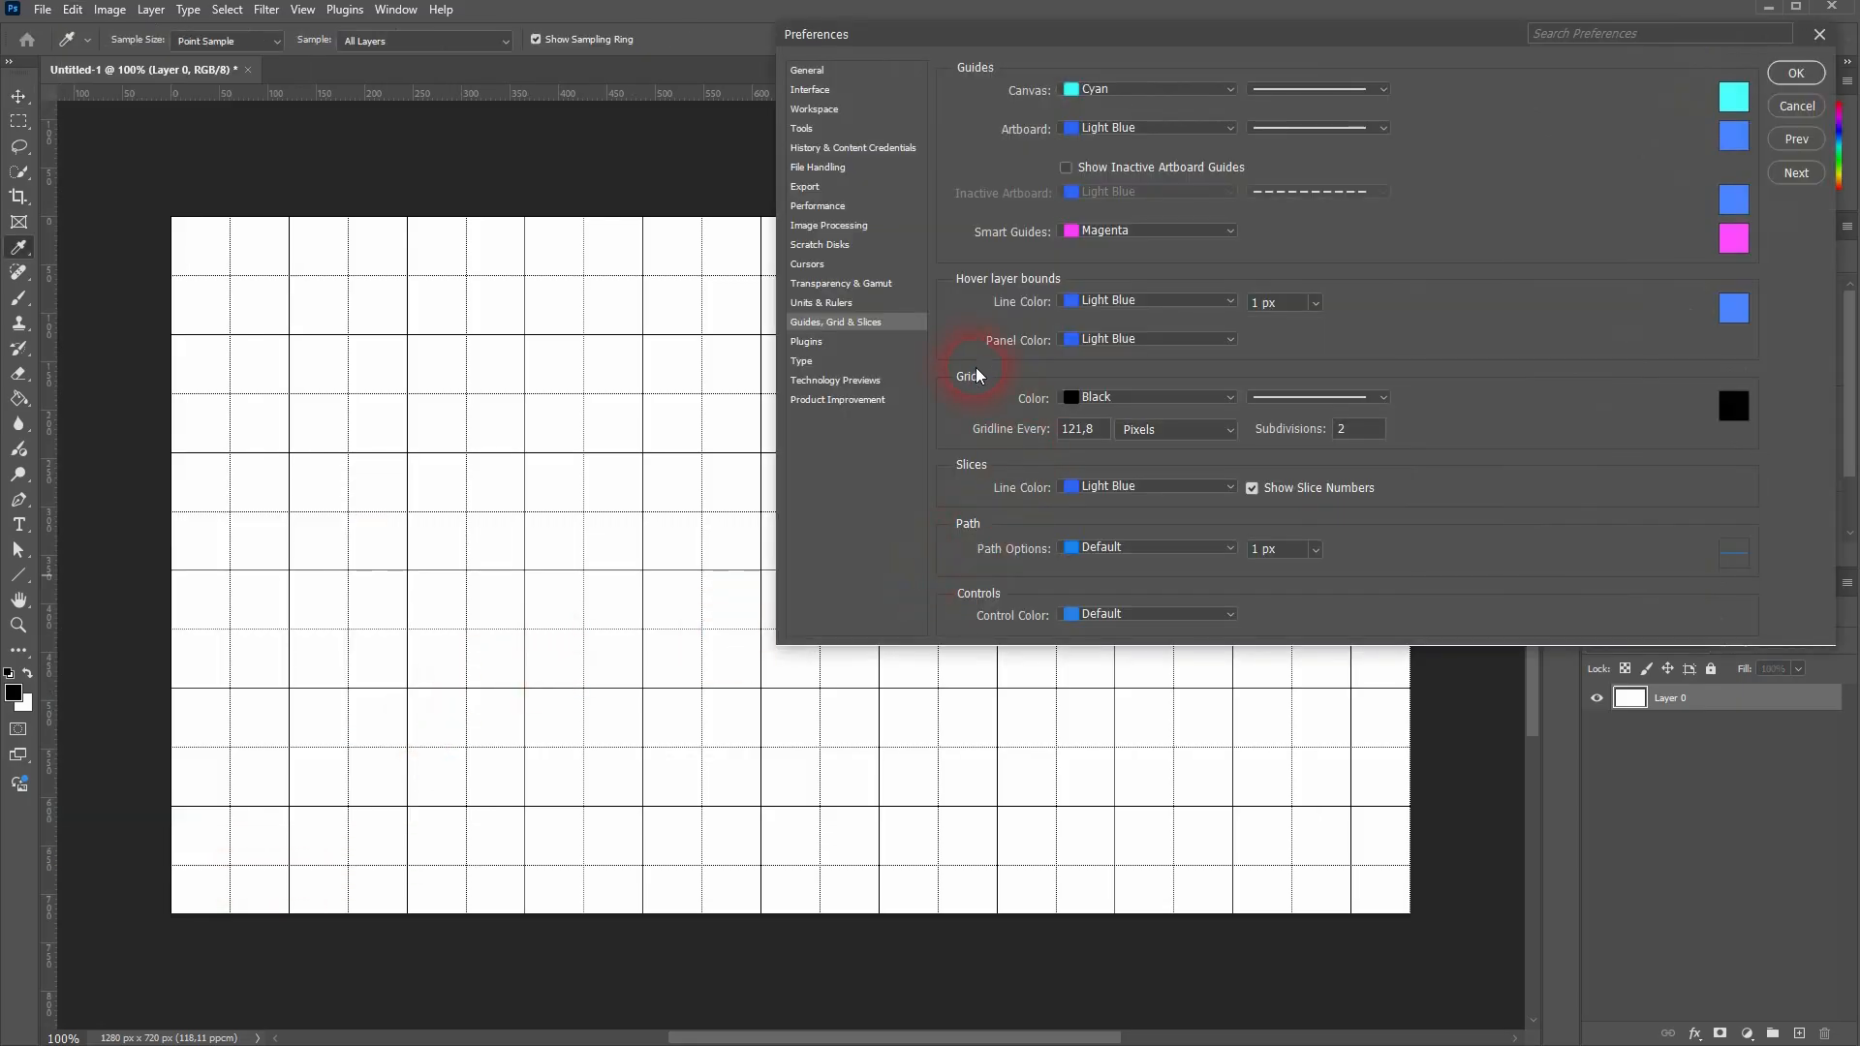
pyautogui.doubleClick(1070, 433)
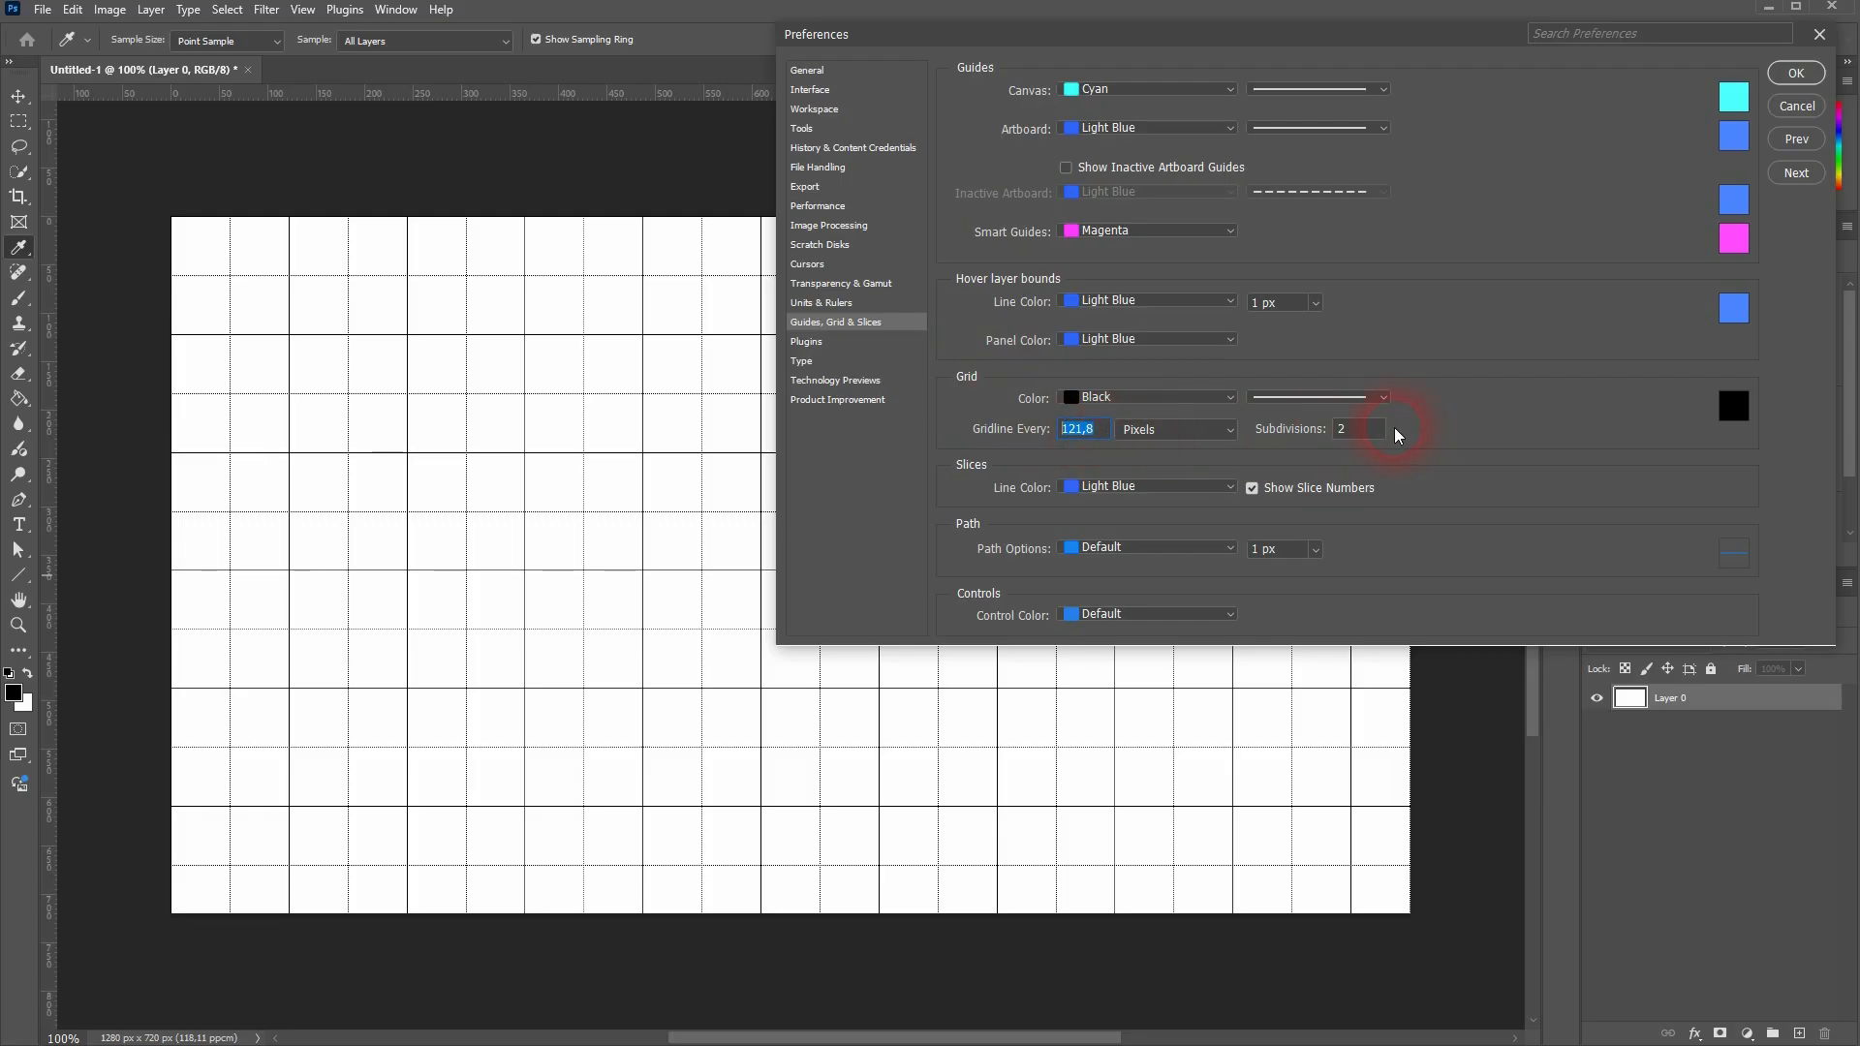
pyautogui.doubleClick(1349, 433)
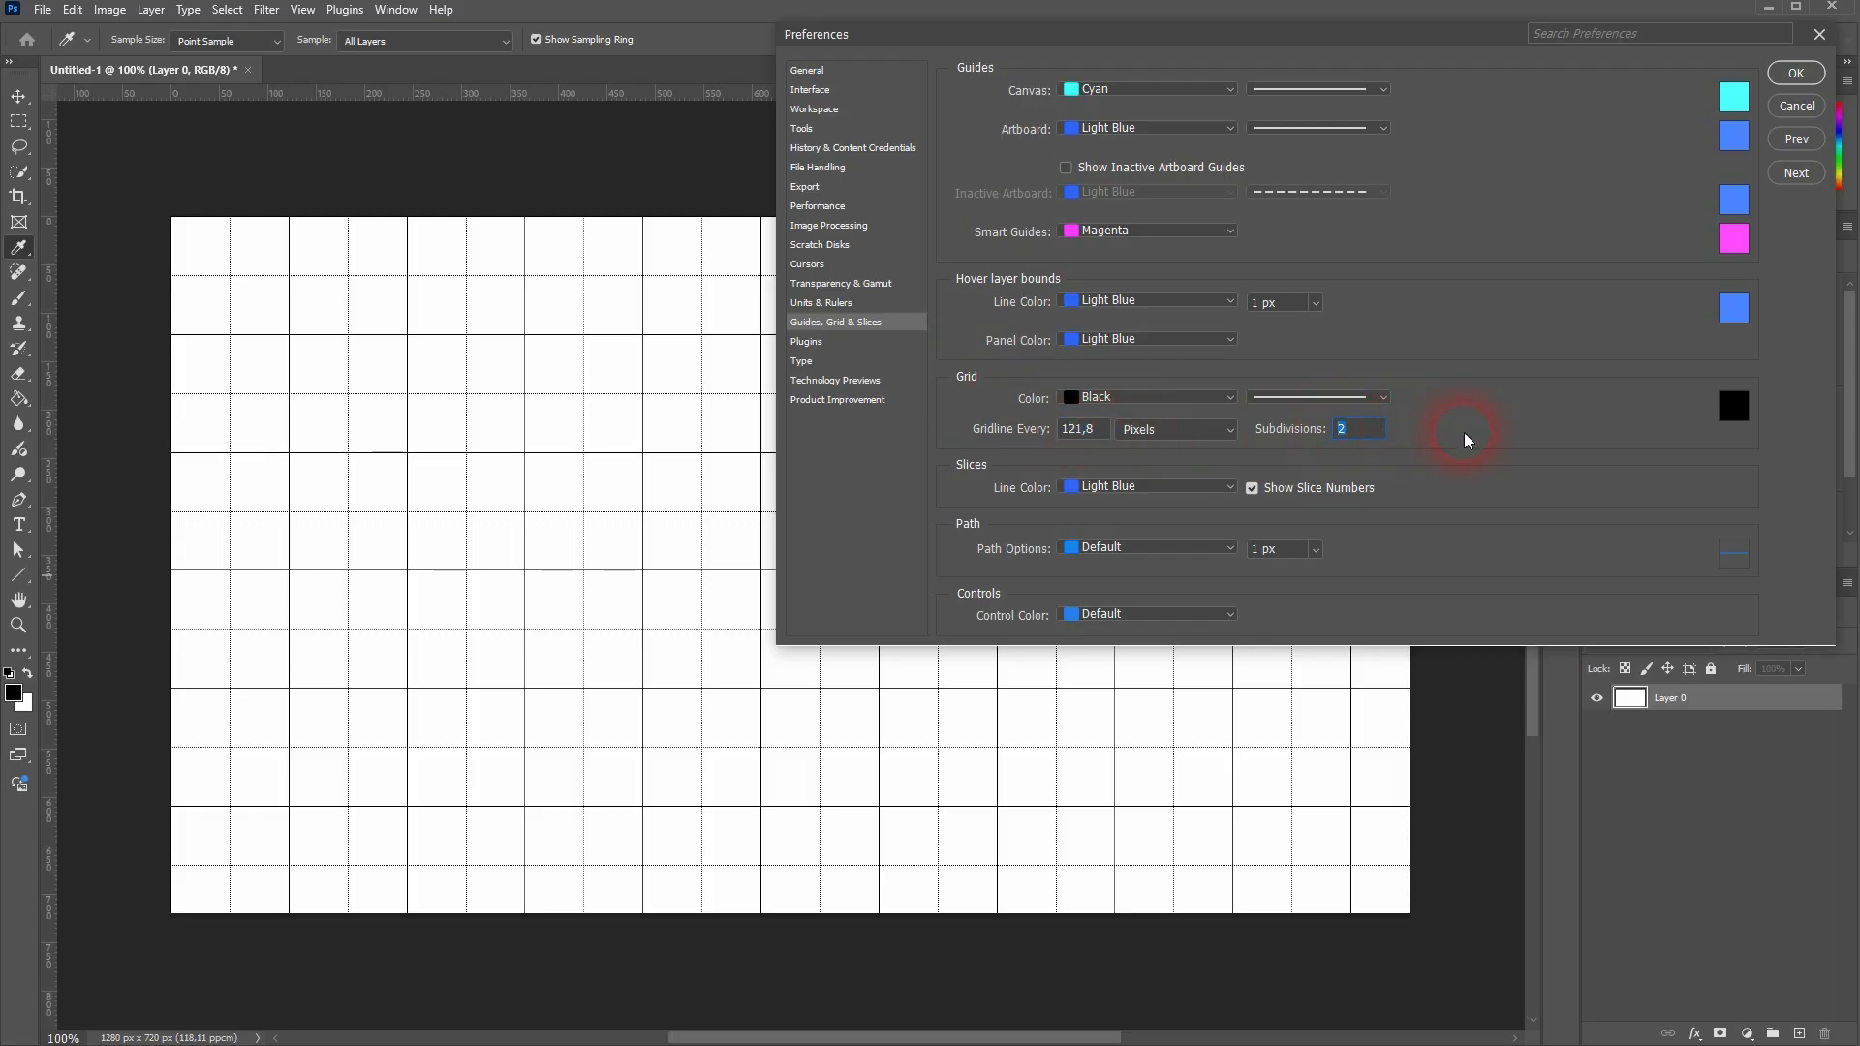
pyautogui.write('8')
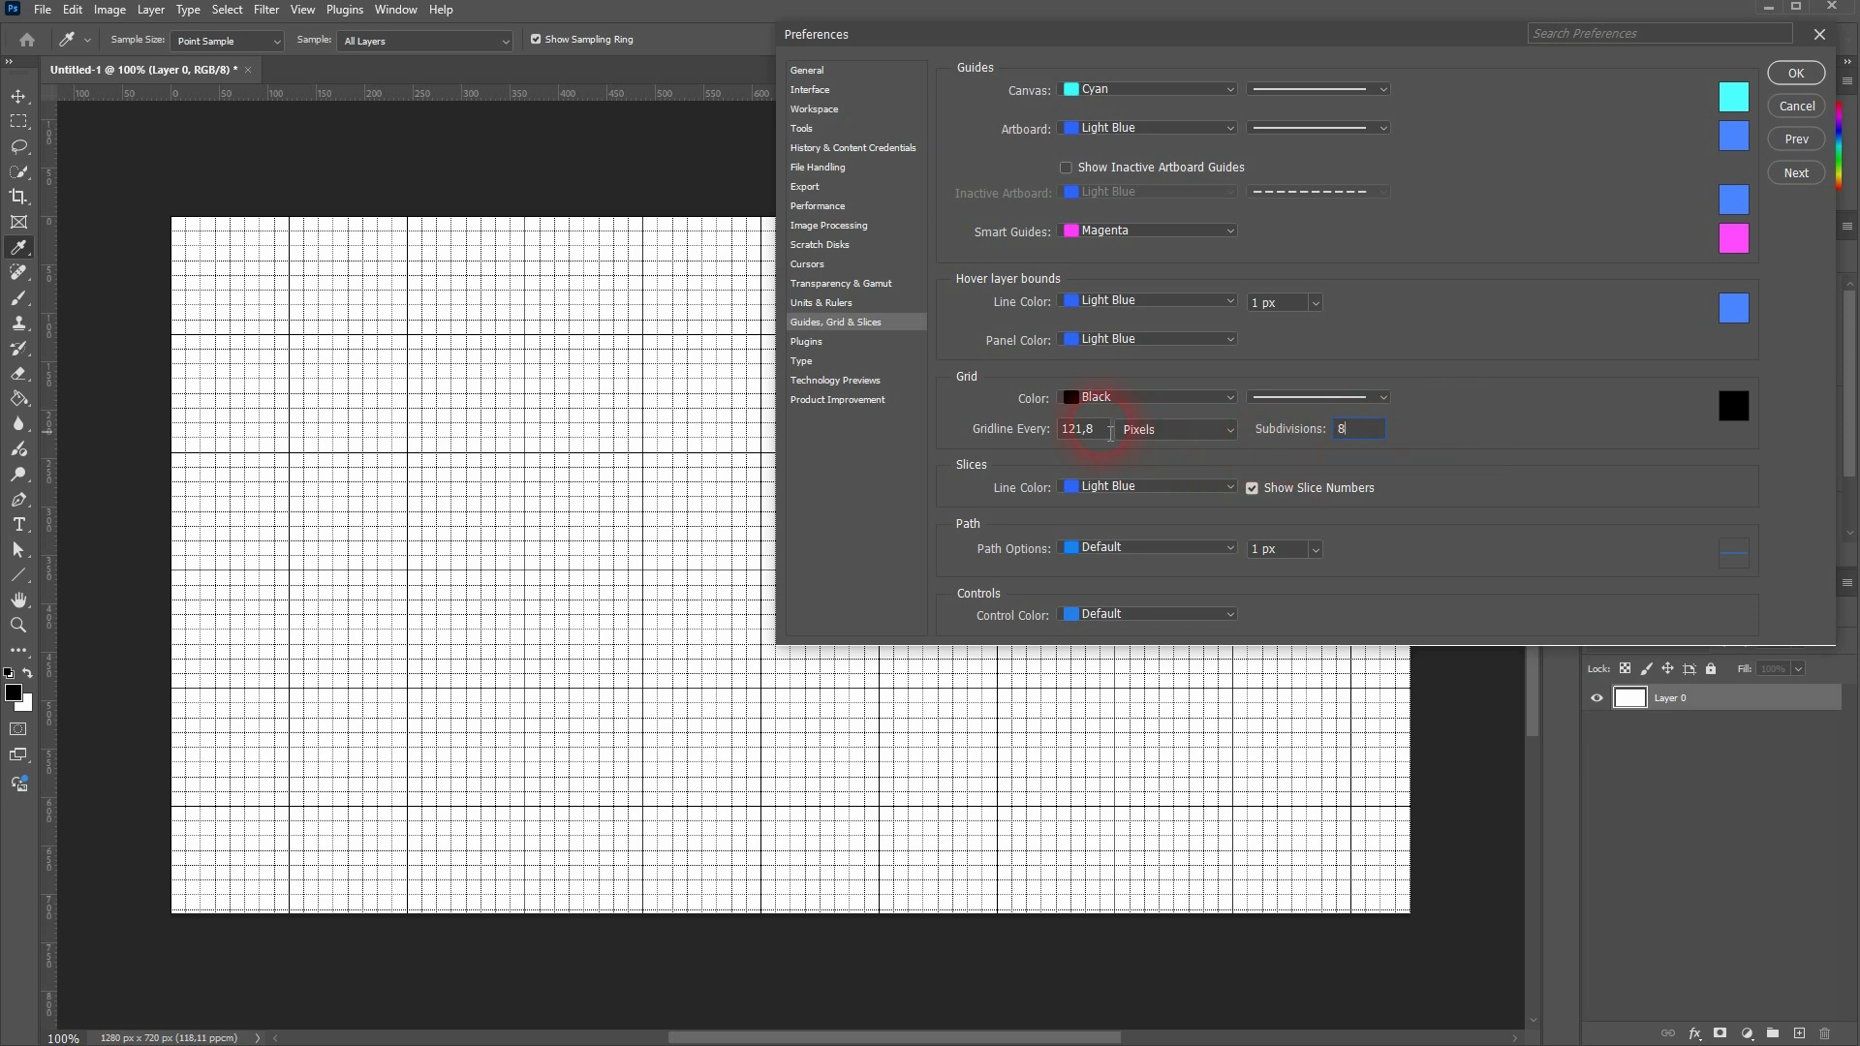
# - Try gridline spacings of 100, 150, 200, 10 and 50 pixels for the grid
pyautogui.write('100')
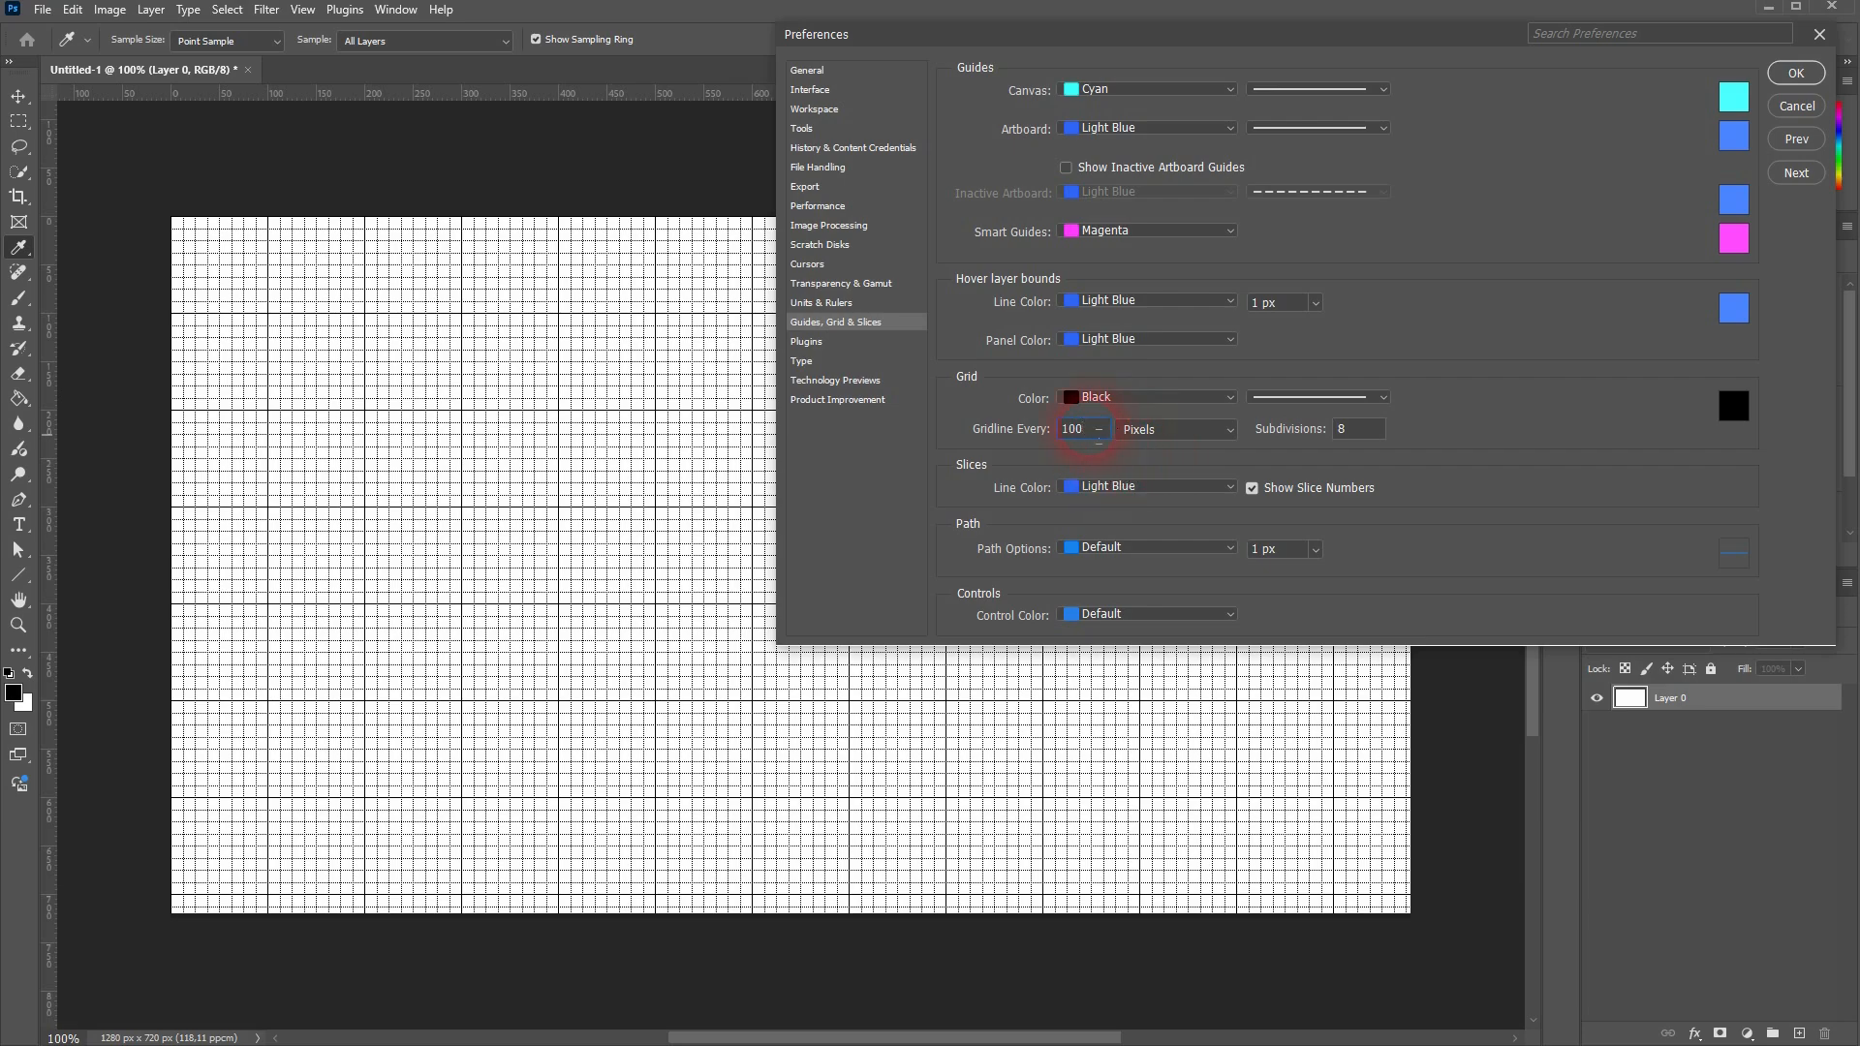
pyautogui.write('150')
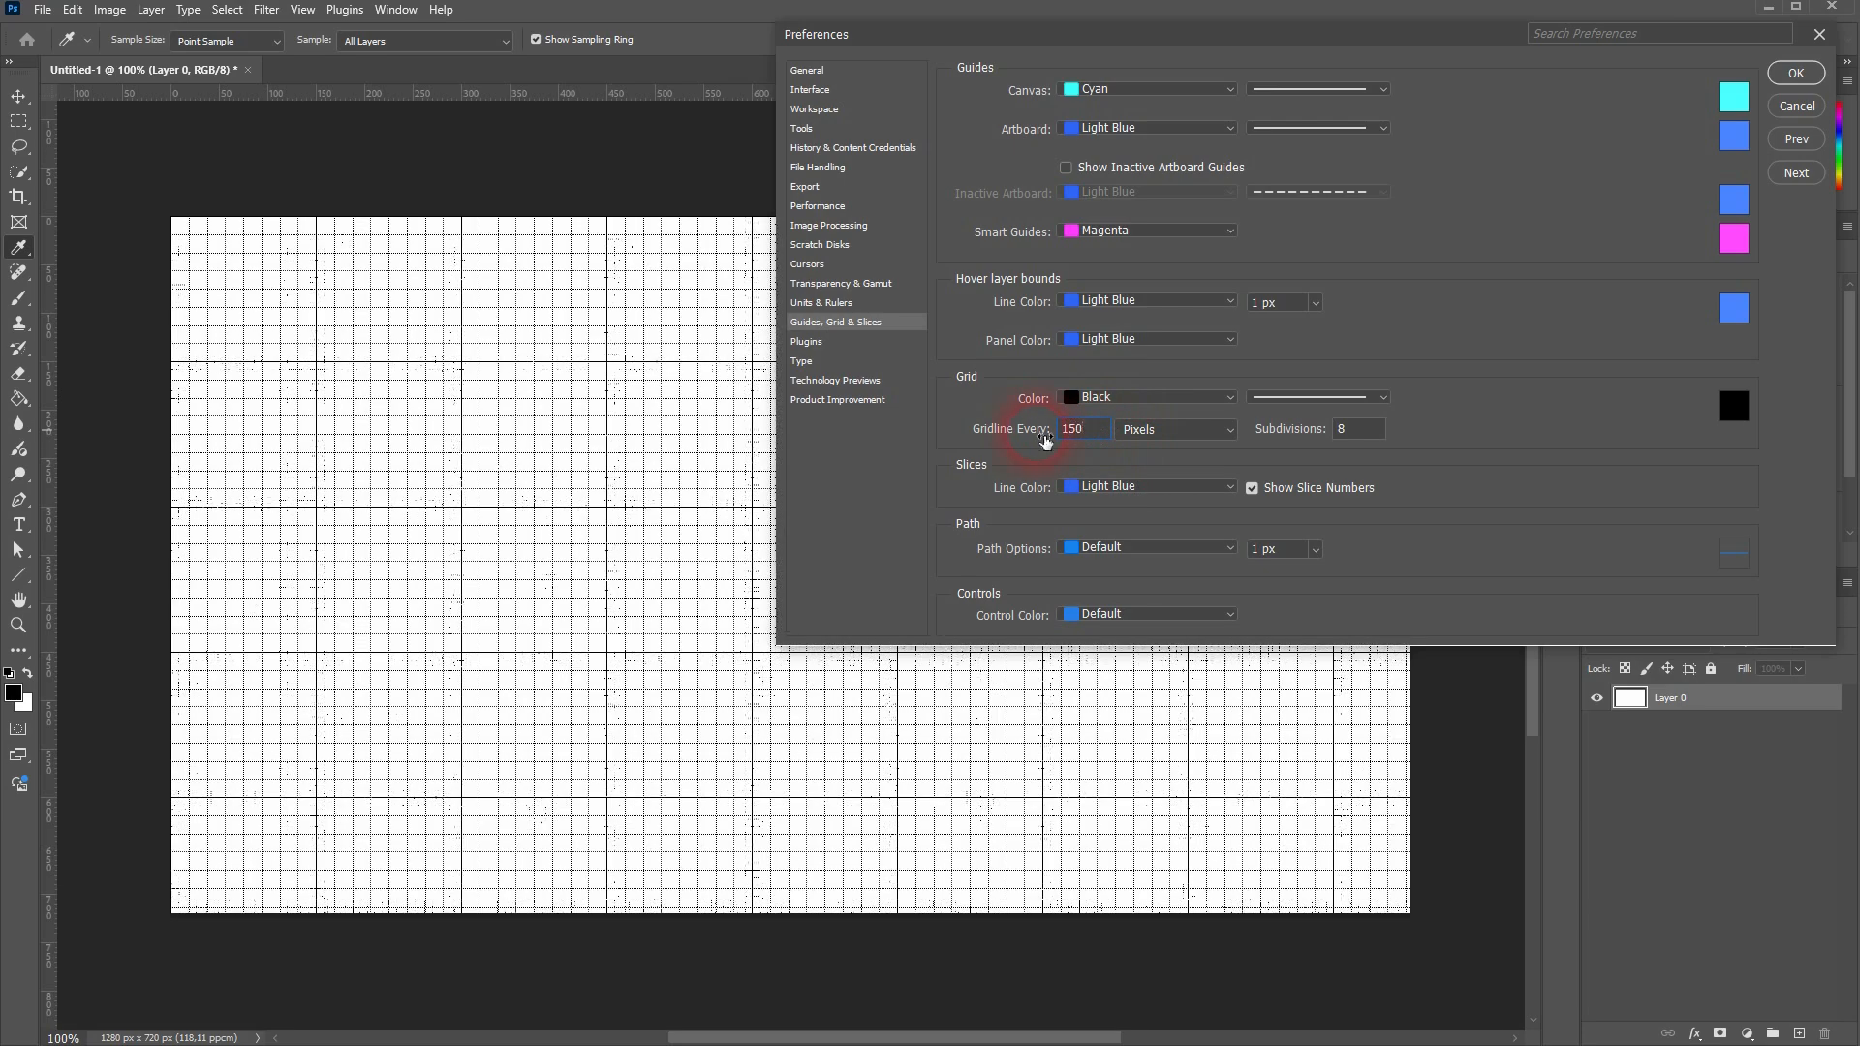
pyautogui.doubleClick(1090, 434)
pyautogui.write('200')
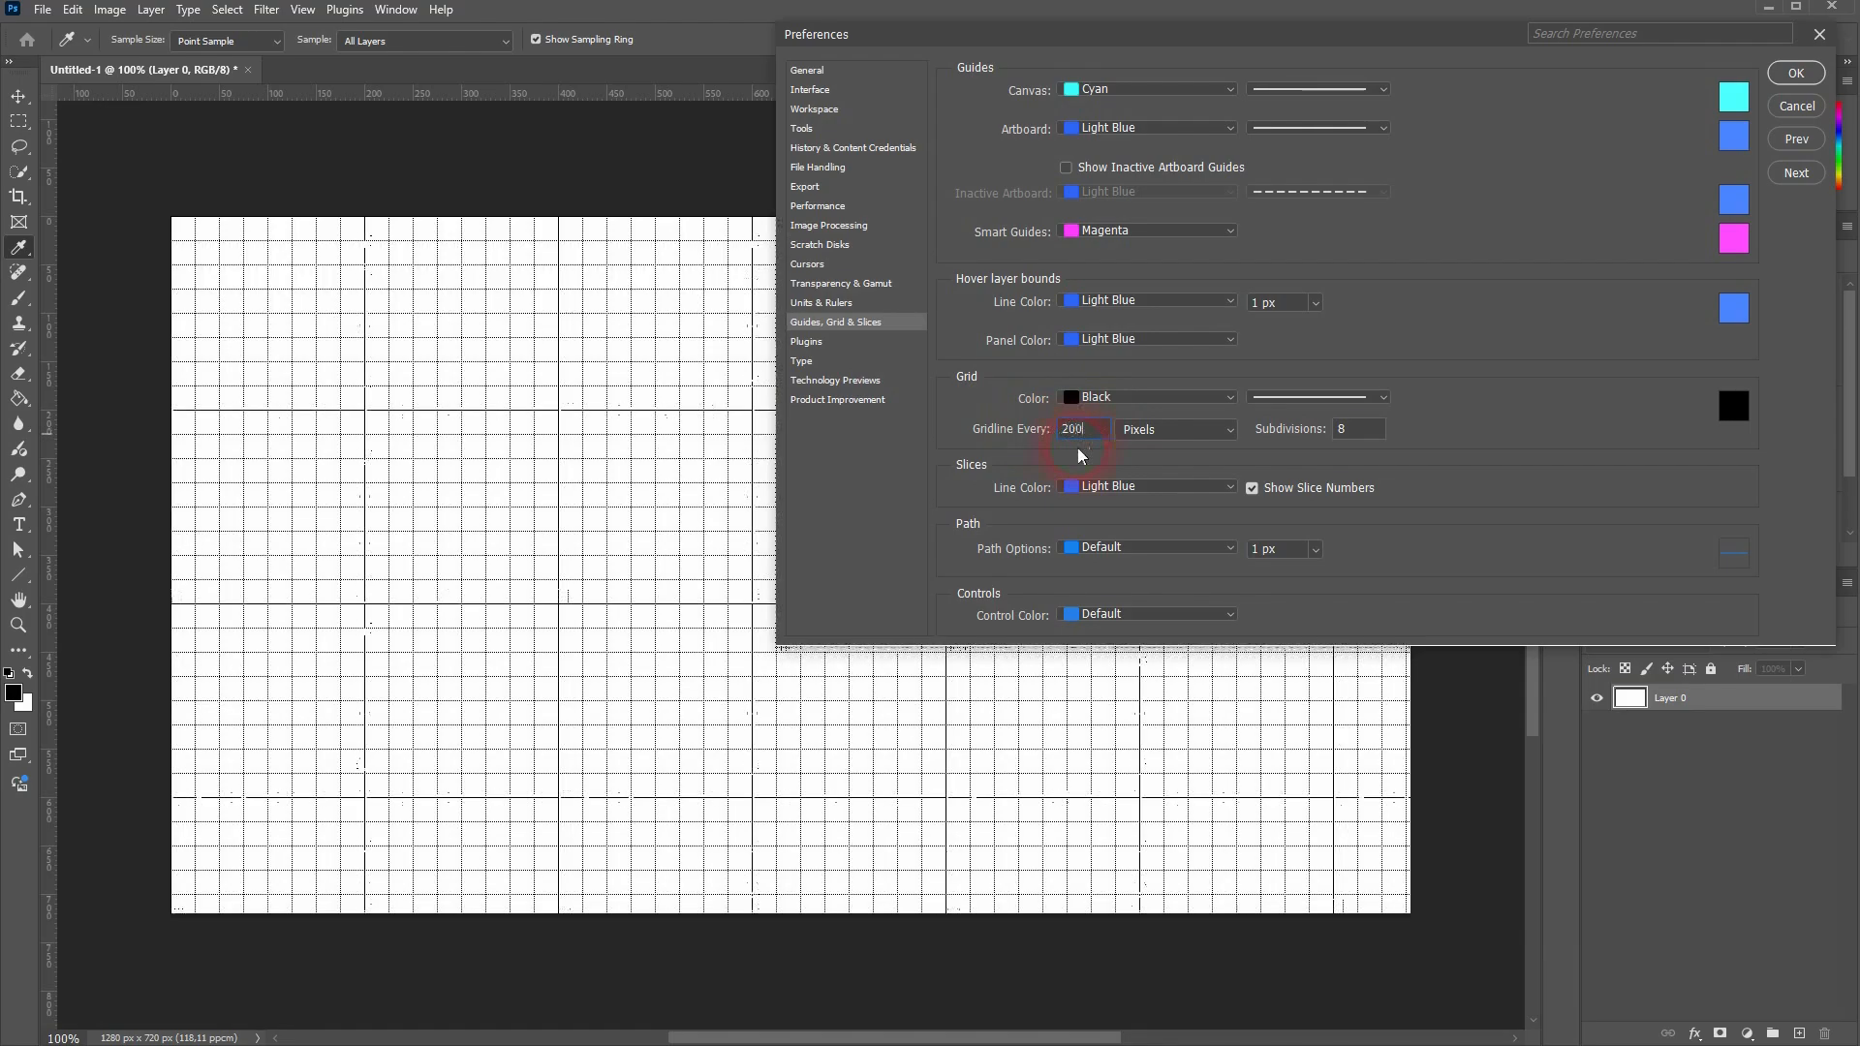
pyautogui.click(772, 426)
pyautogui.click(1085, 435)
pyautogui.write('100')
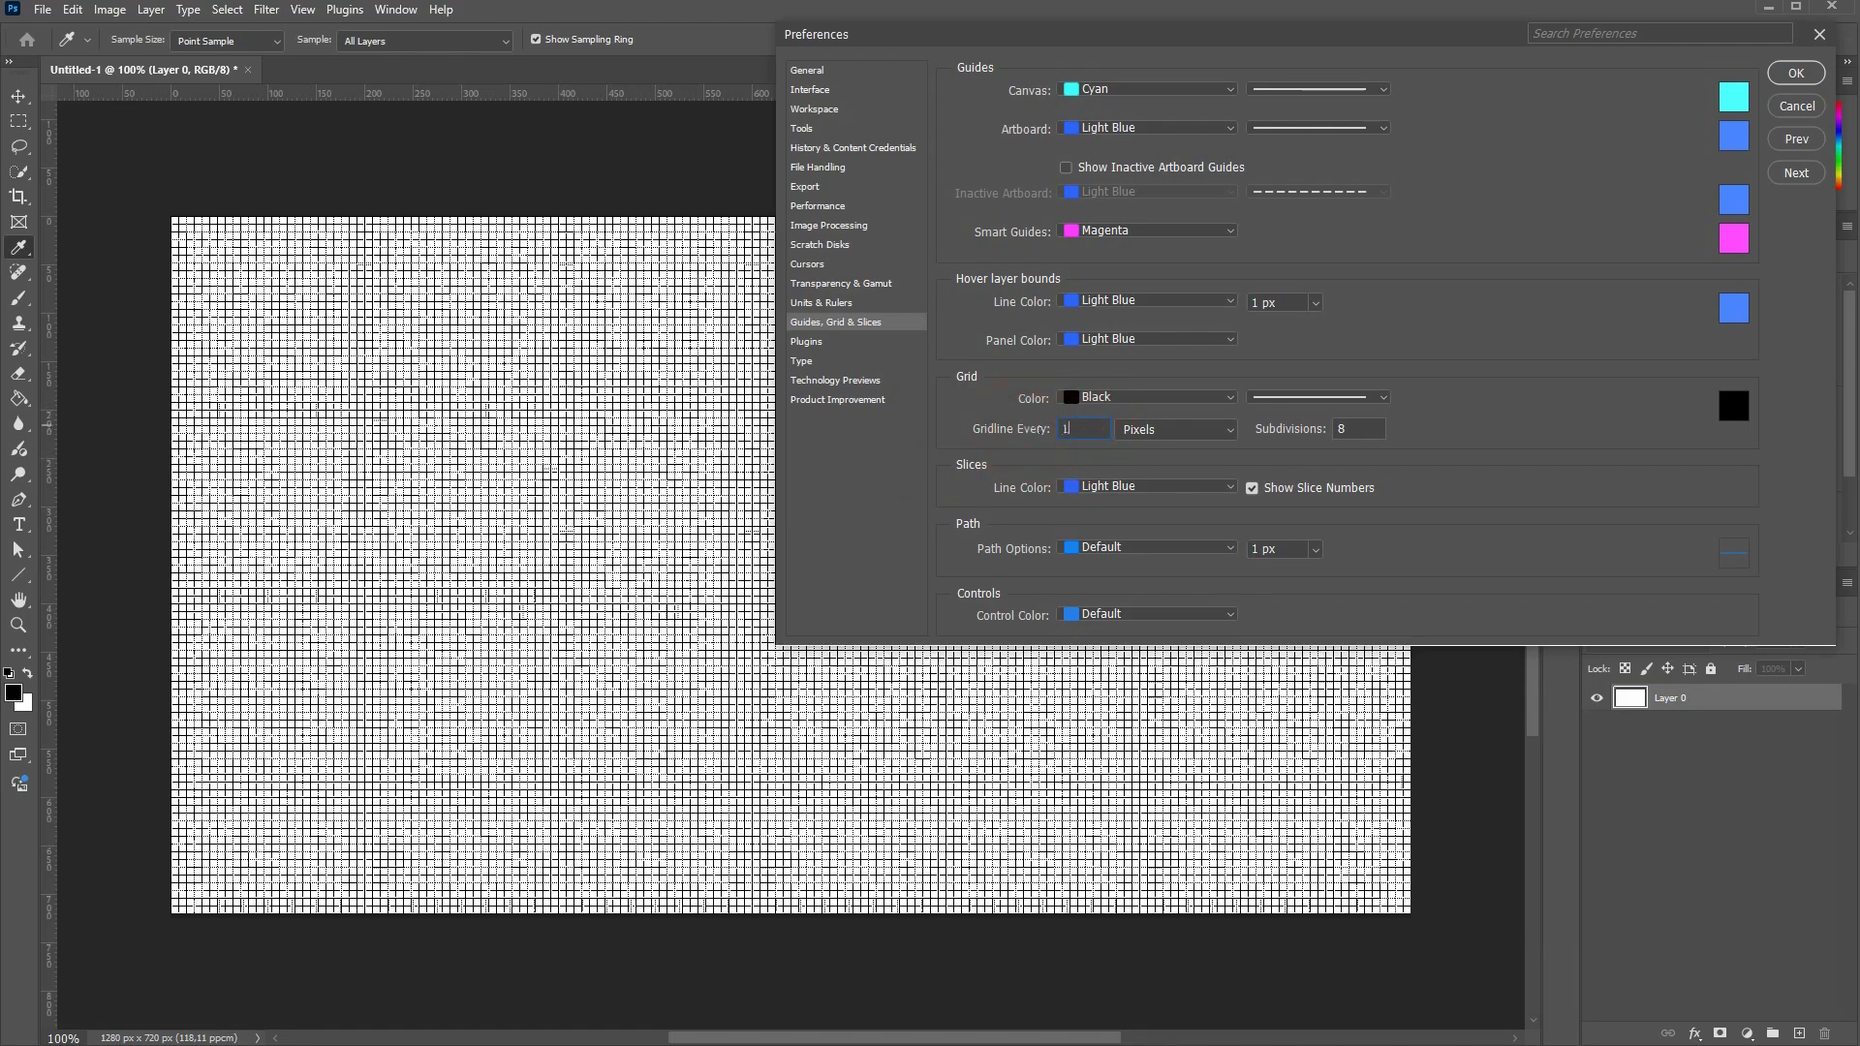
pyautogui.click(1051, 437)
pyautogui.doubleClick(1098, 435)
pyautogui.write('20')
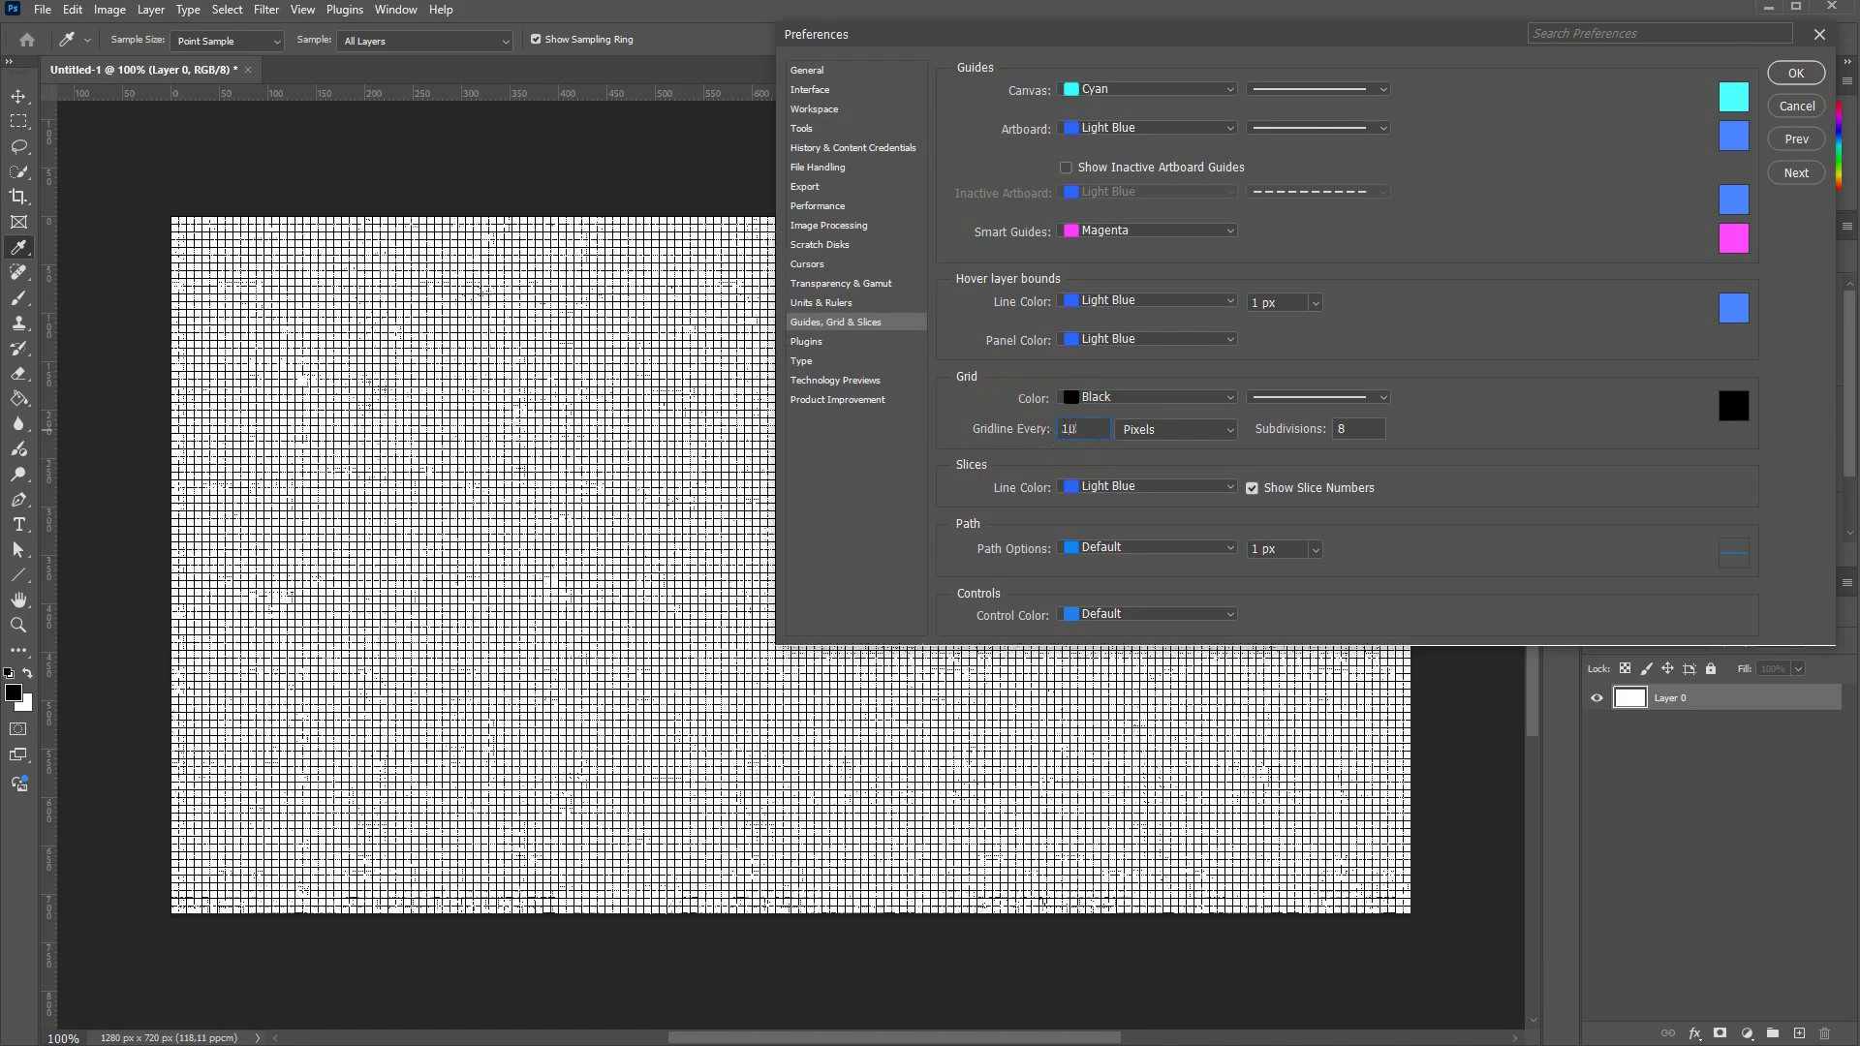
pyautogui.doubleClick(1098, 435)
pyautogui.write('10')
pyautogui.click(1103, 436)
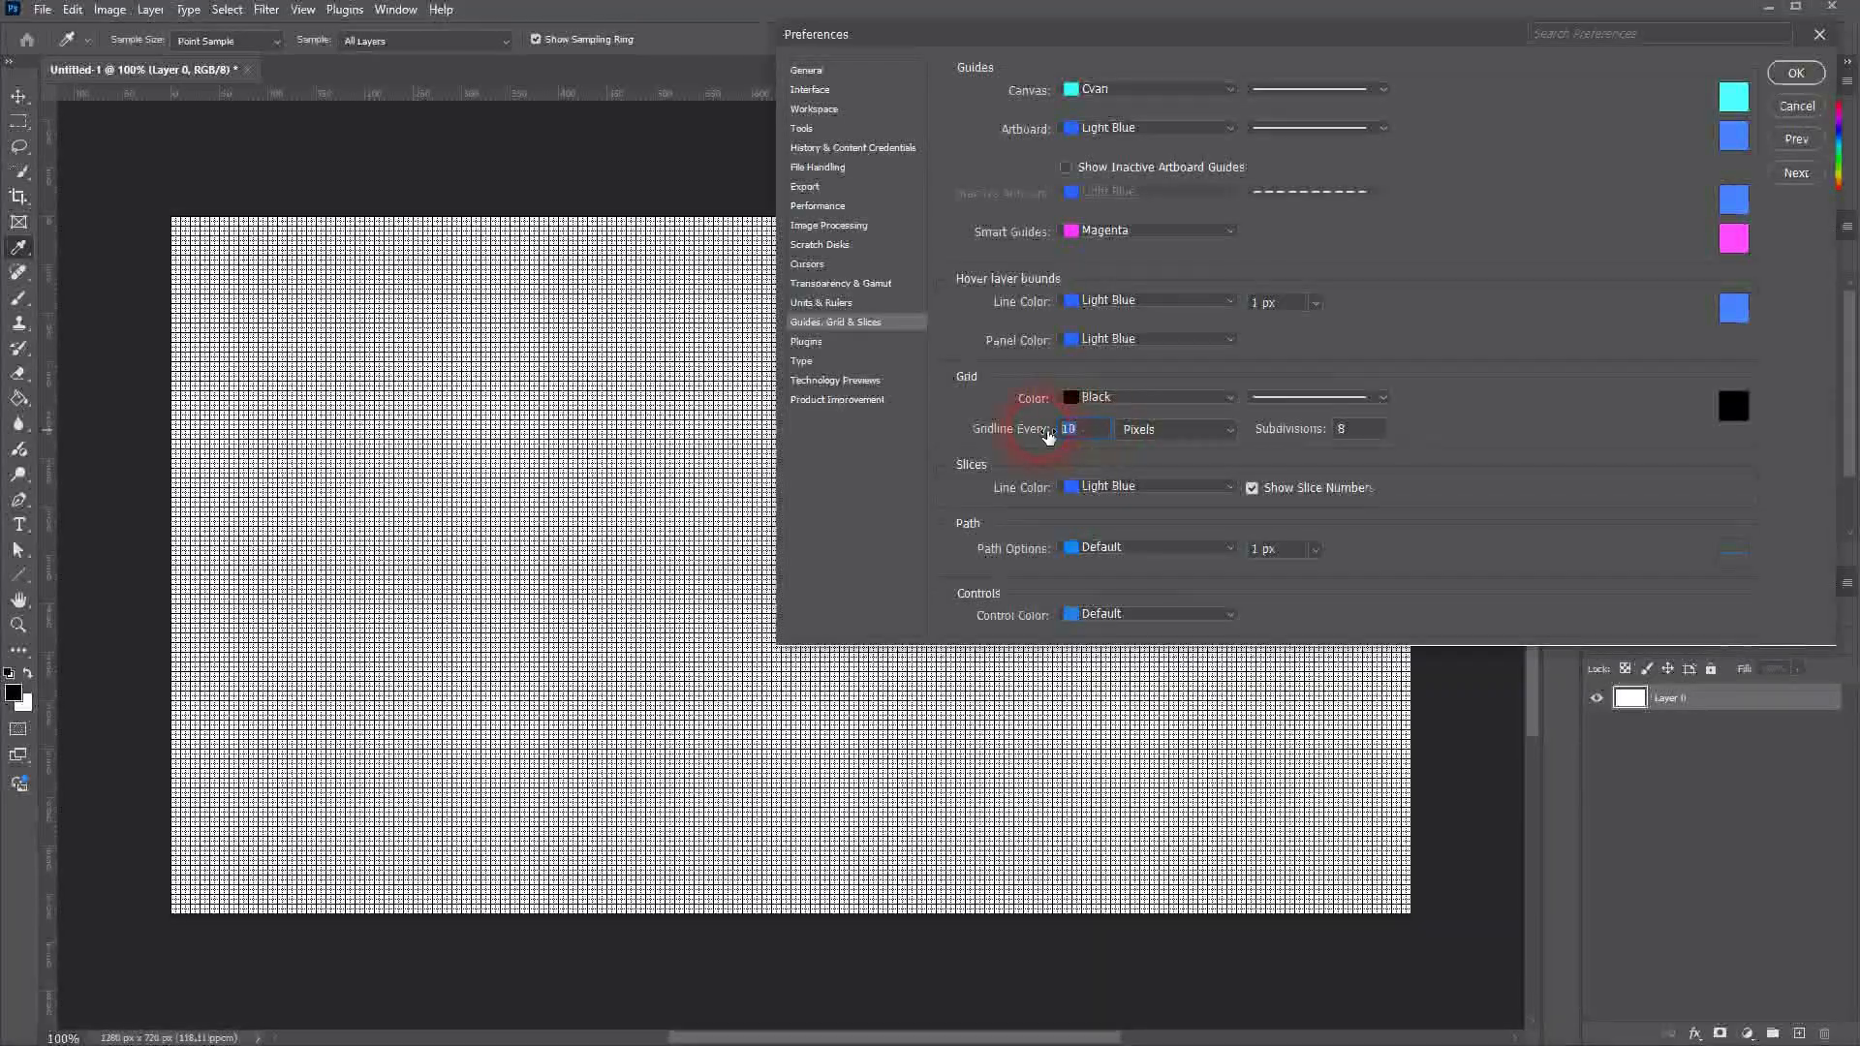
pyautogui.write('50')
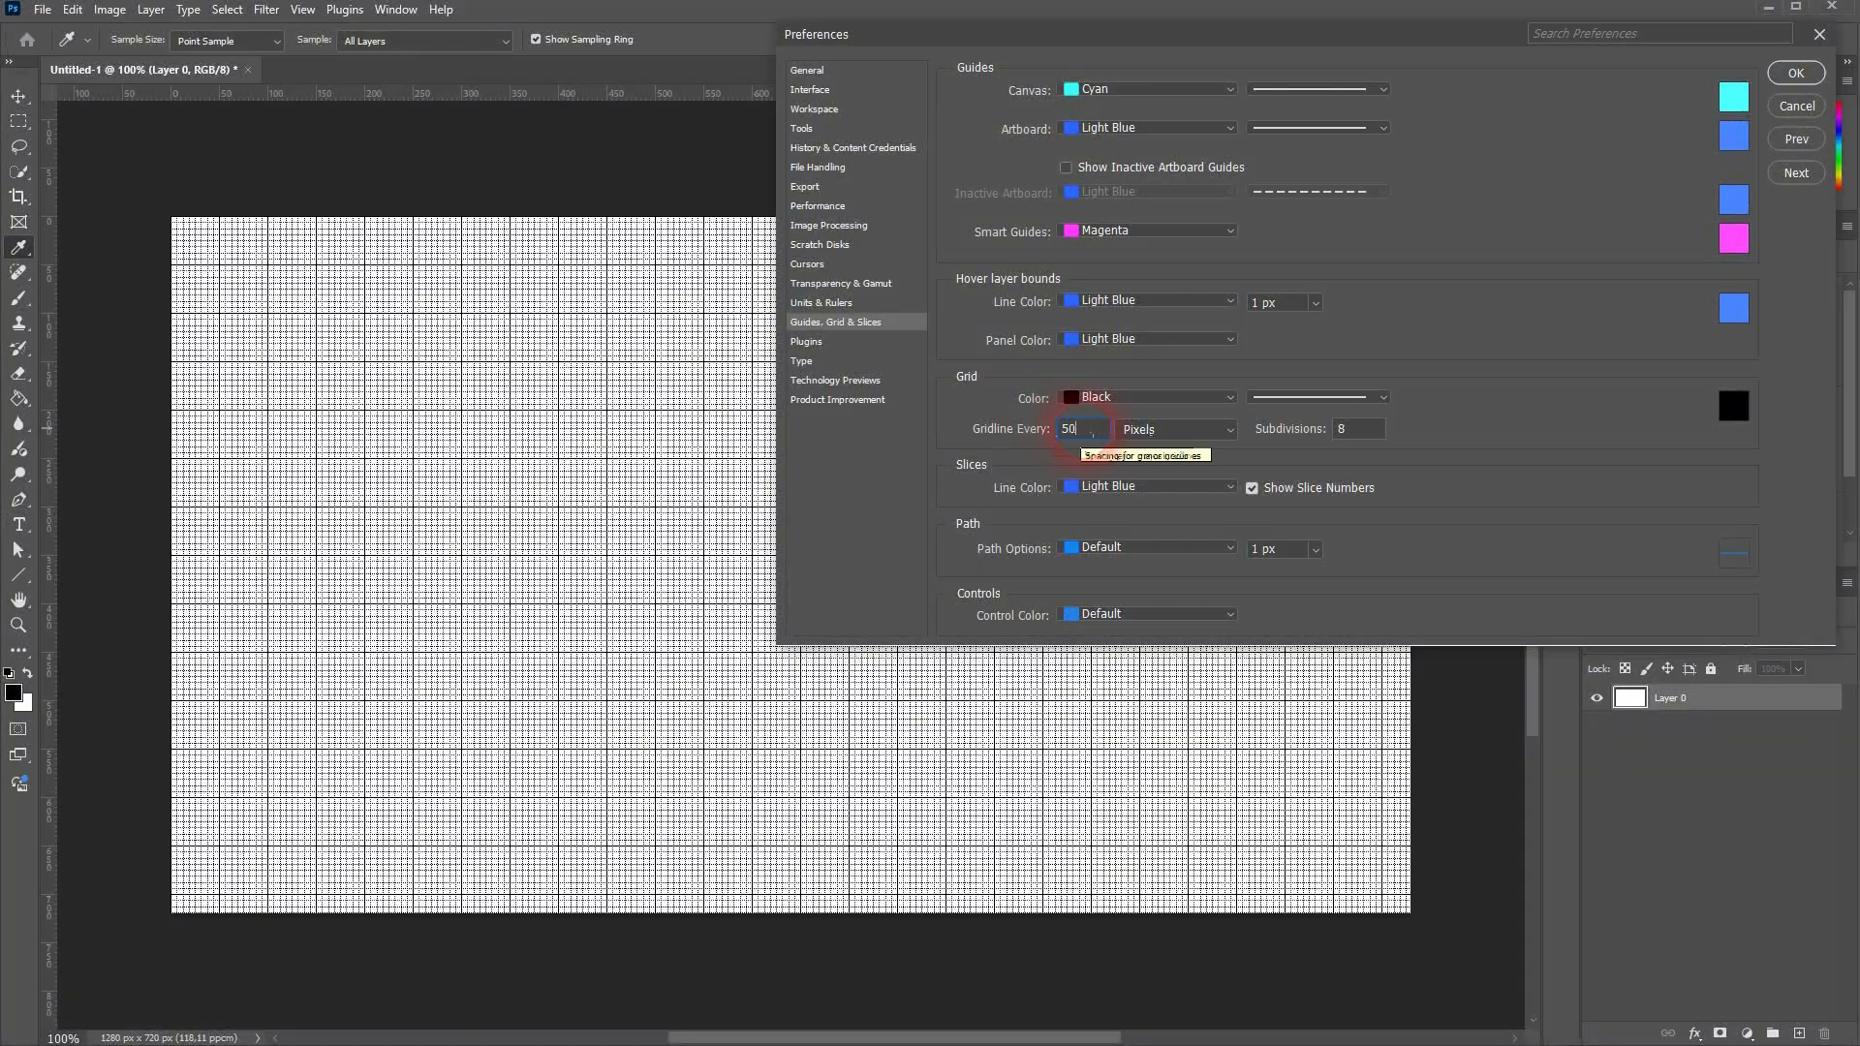
# - Set the gridline spacing to every 75 pixels and apply the grid preferences
pyautogui.doubleClick(1071, 429)
pyautogui.write('75')
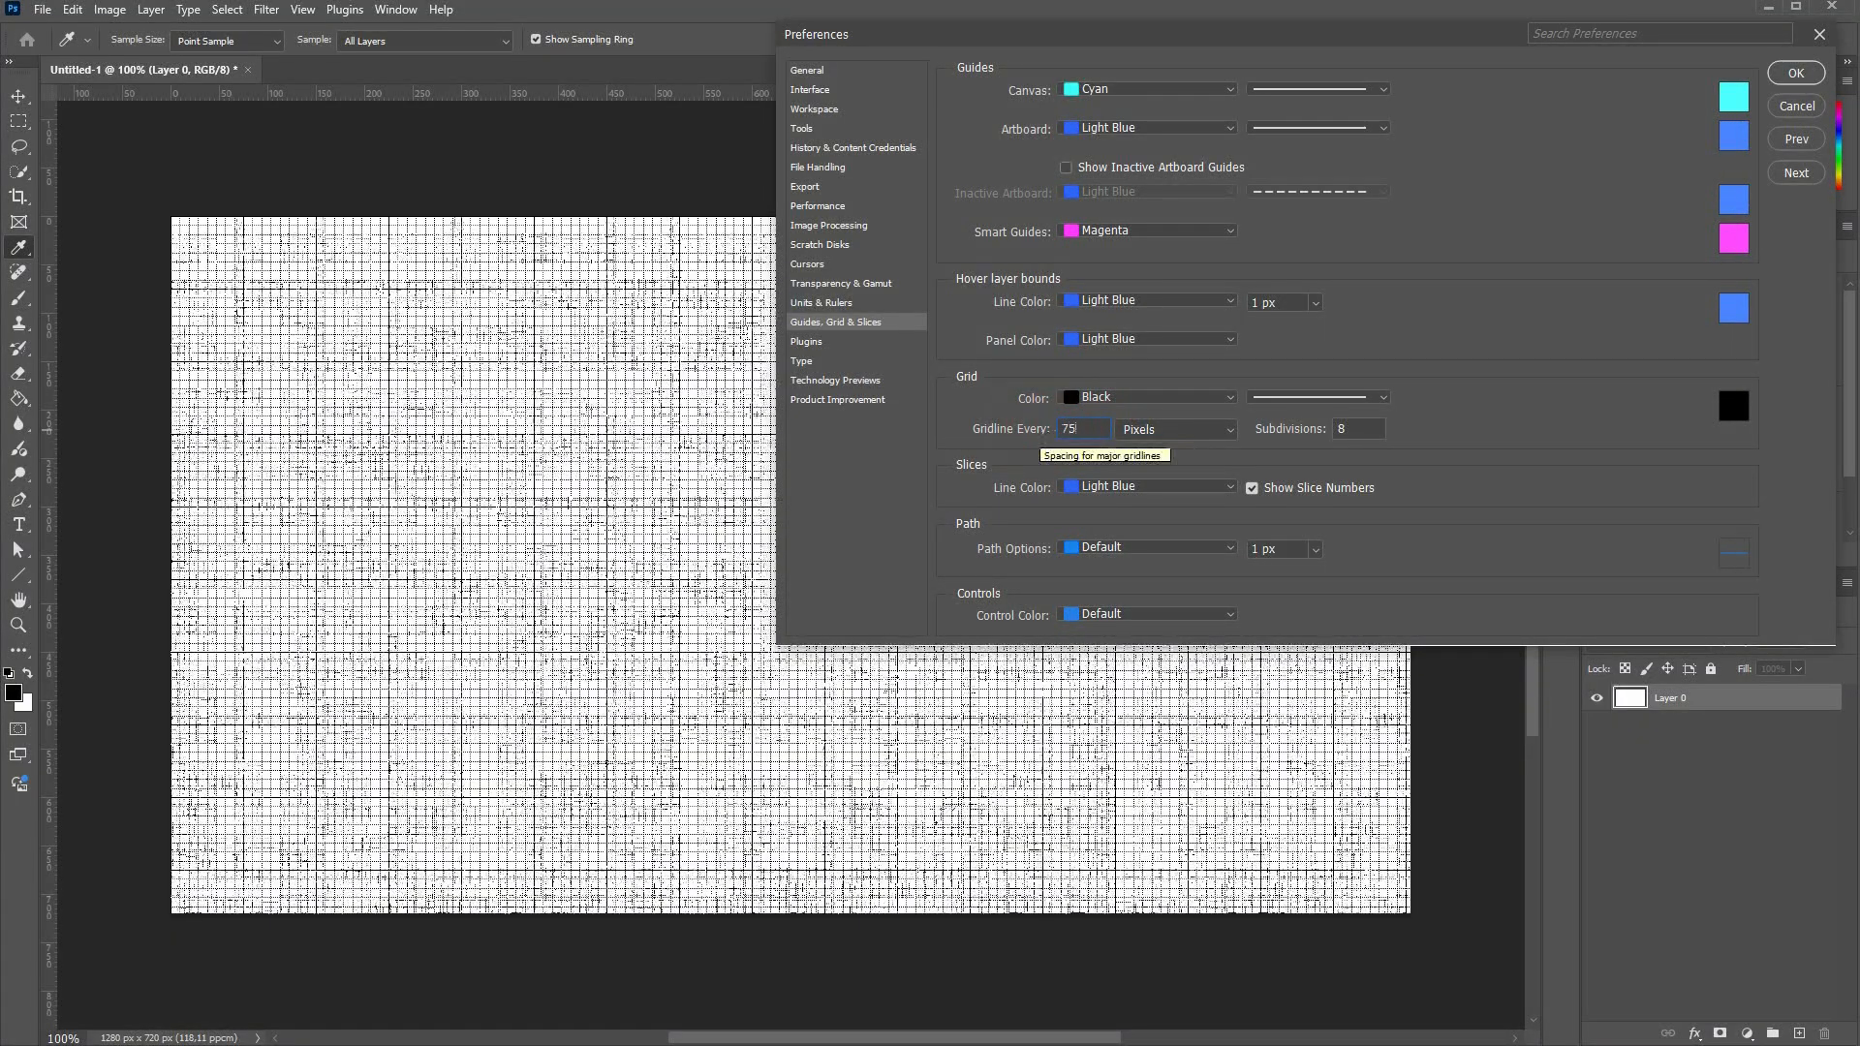
pyautogui.click(1095, 462)
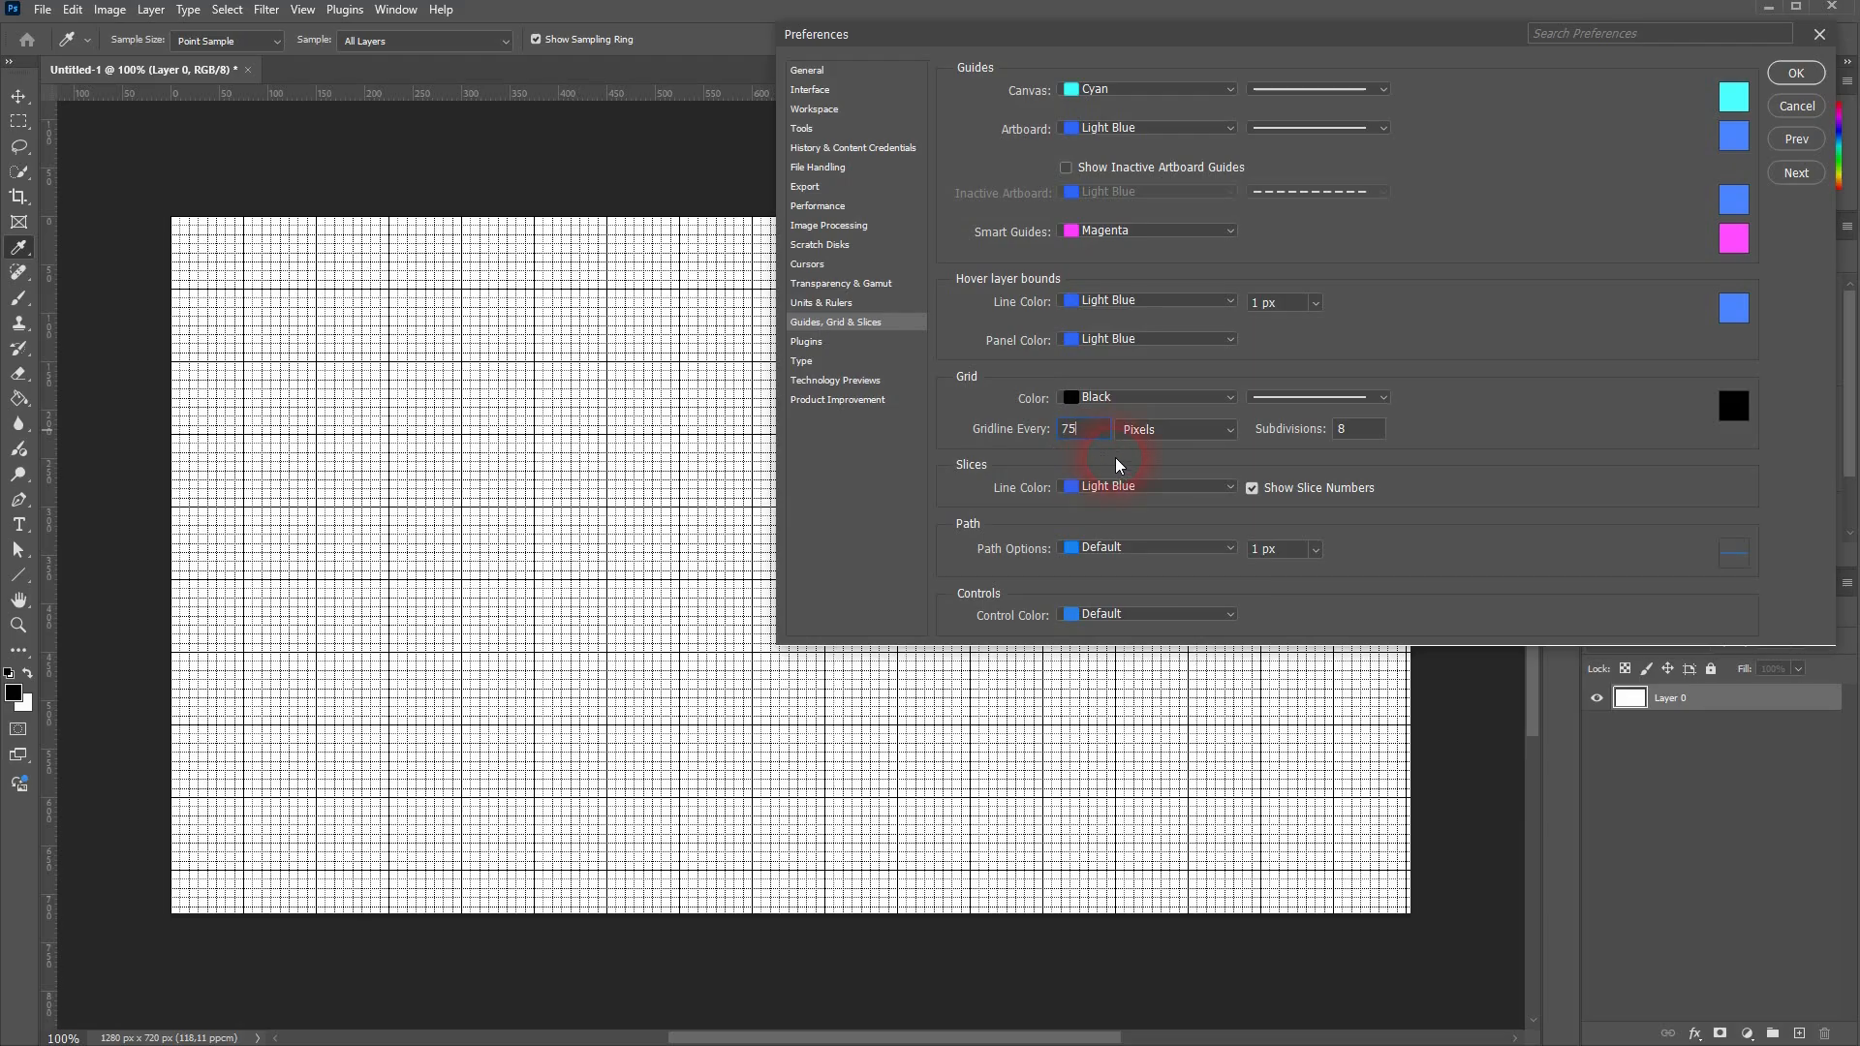
pyautogui.click(1796, 73)
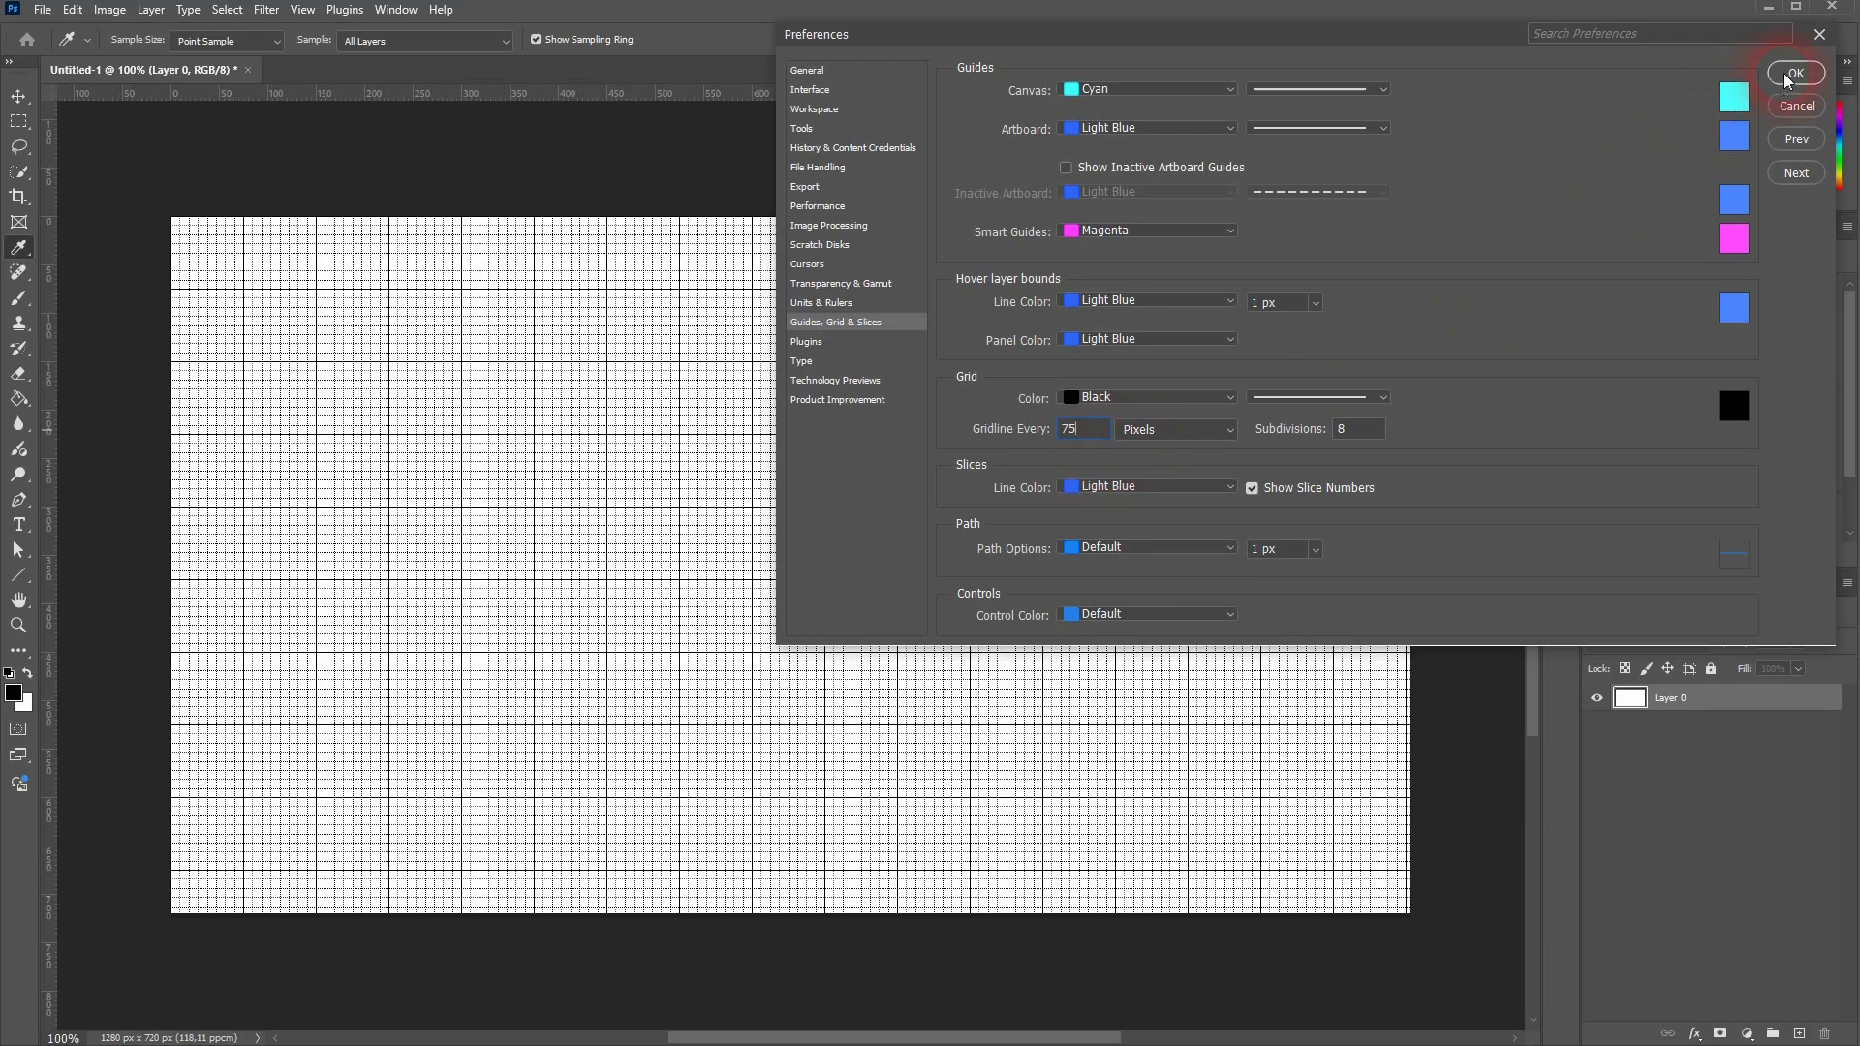
pyautogui.press('v')
pyautogui.click(882, 433)
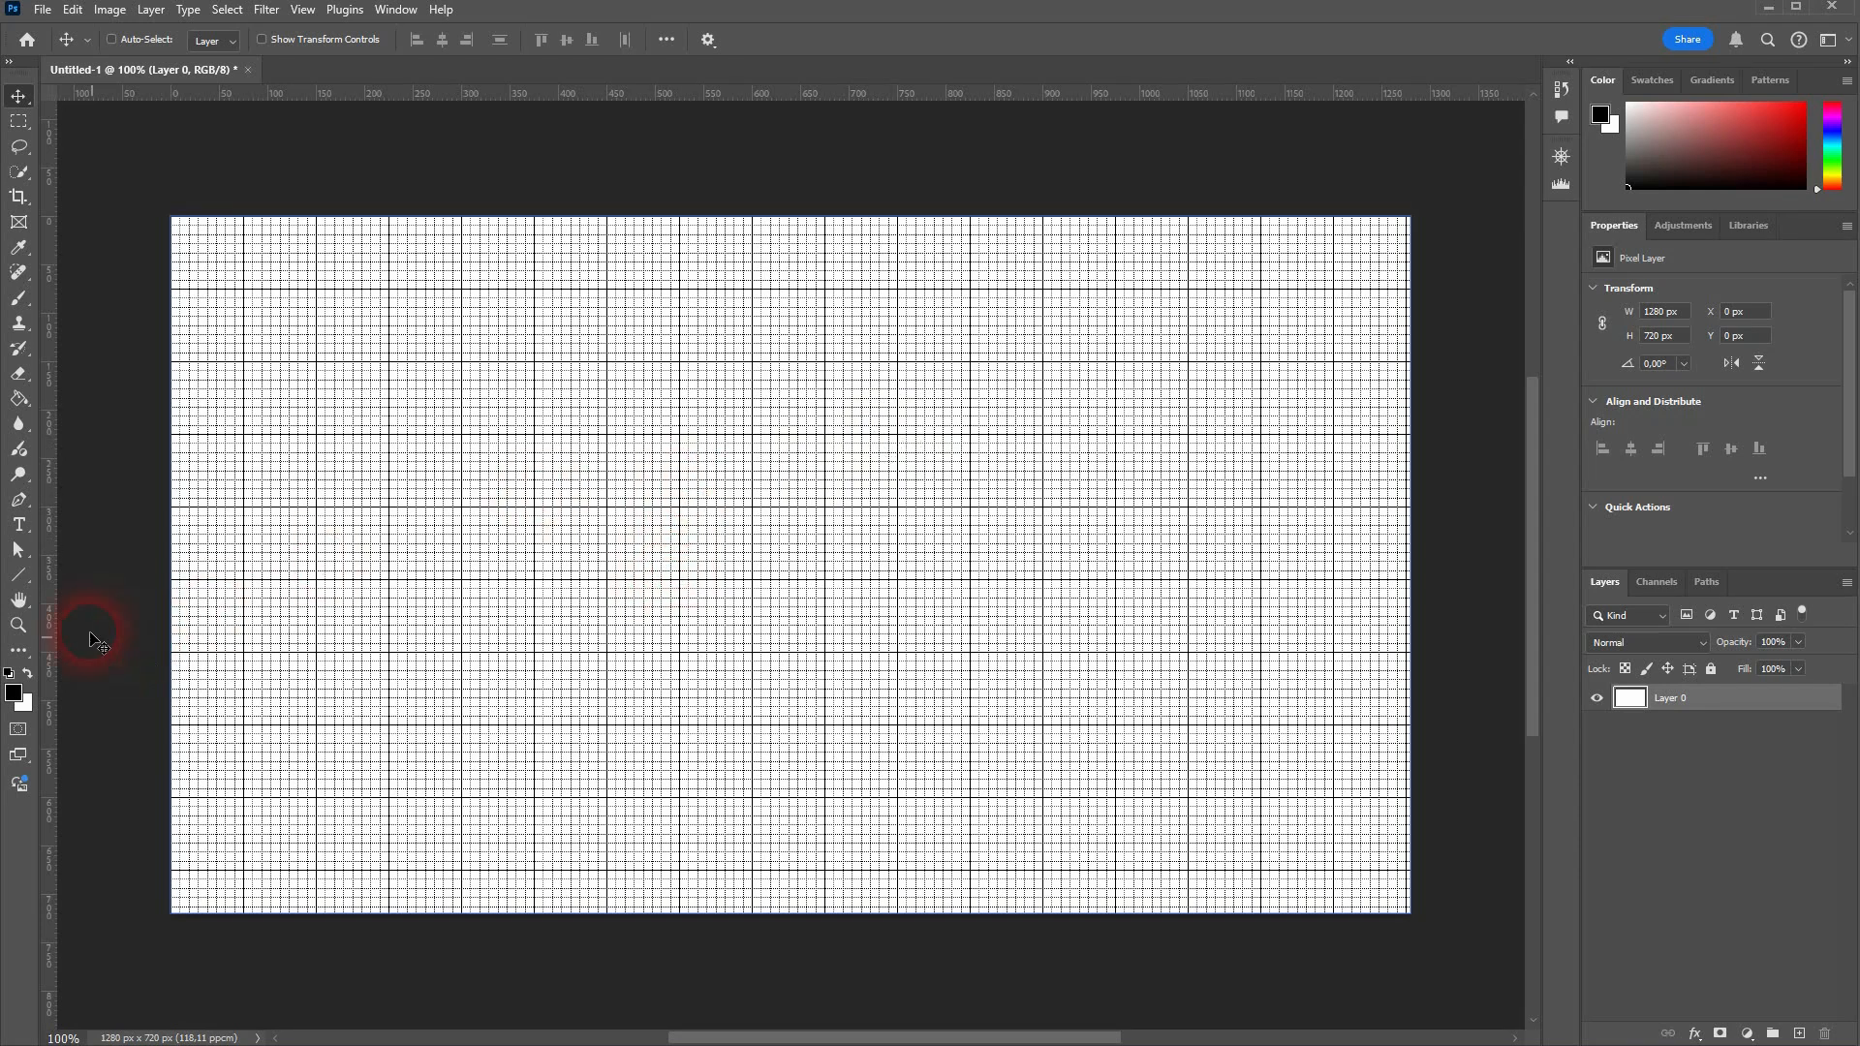
# - Activate the Custom Shape tool and expand the 2019 Shapes group within Legacy Shapes and More
pyautogui.click(19, 578)
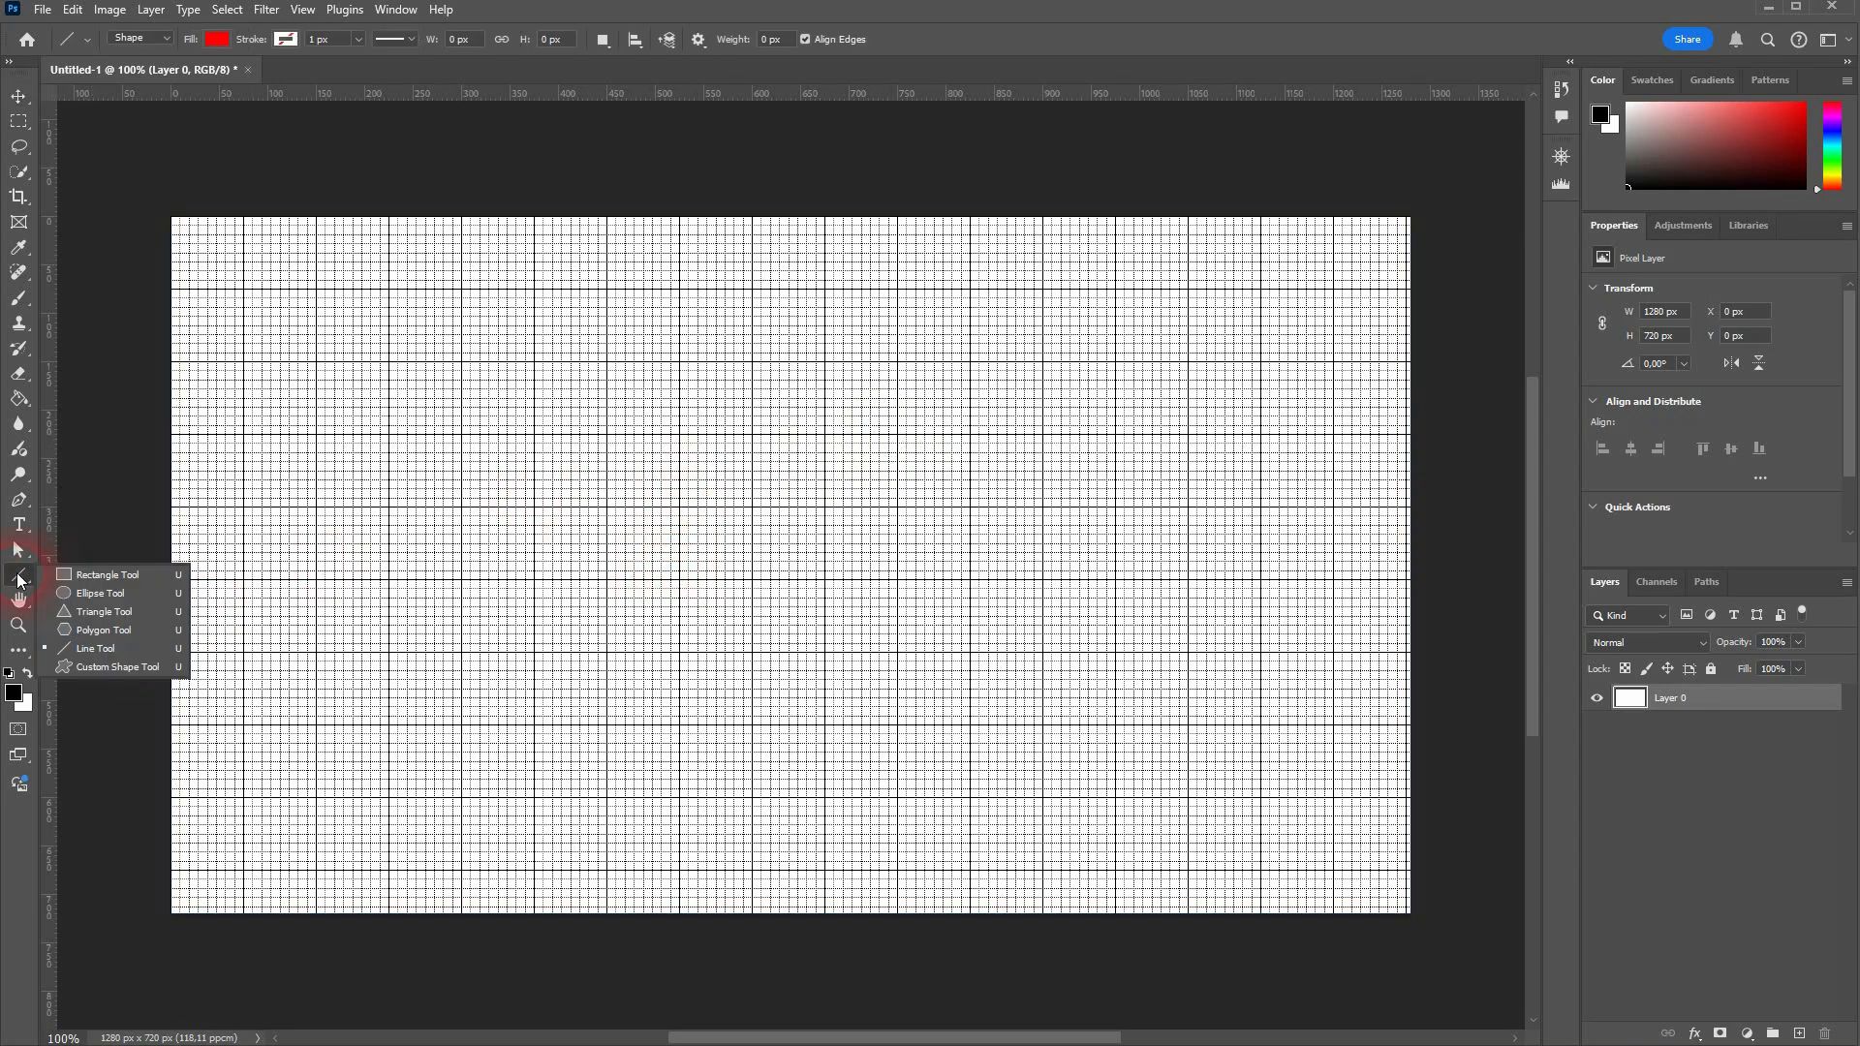
pyautogui.click(113, 664)
pyautogui.click(785, 39)
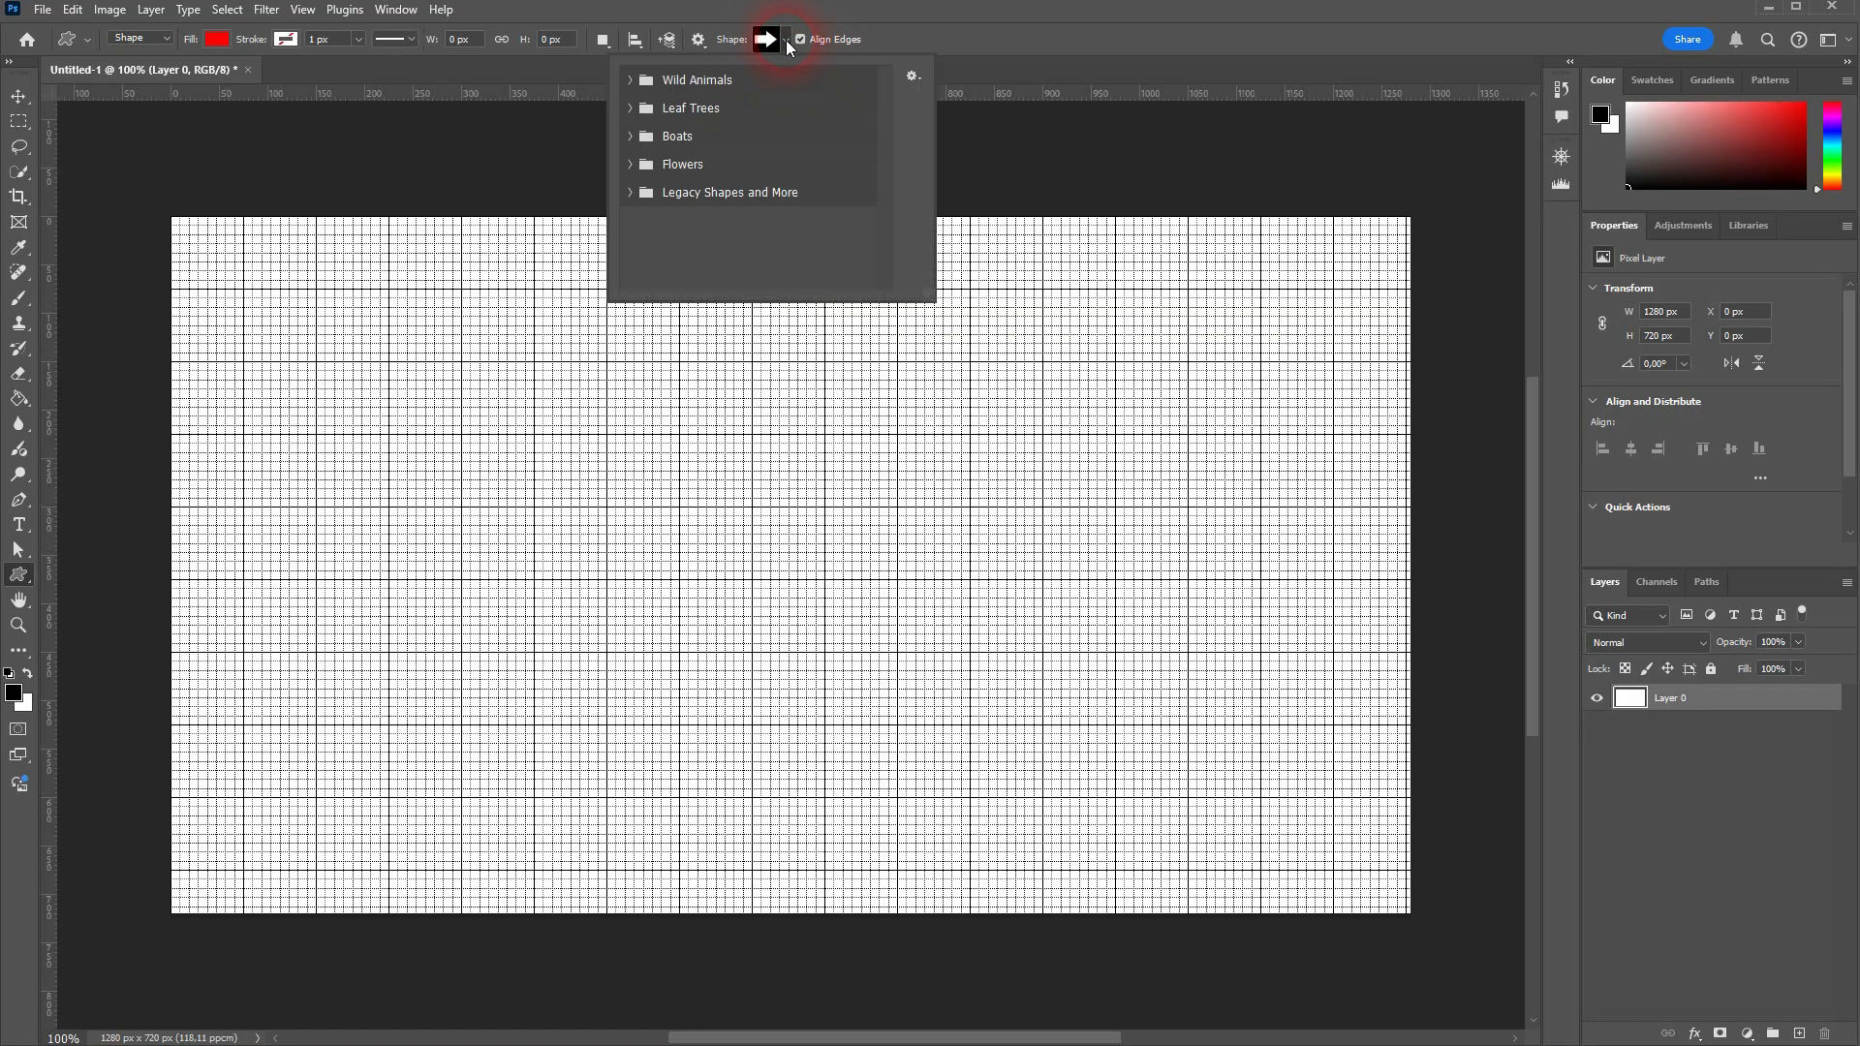
pyautogui.click(714, 200)
pyautogui.click(631, 192)
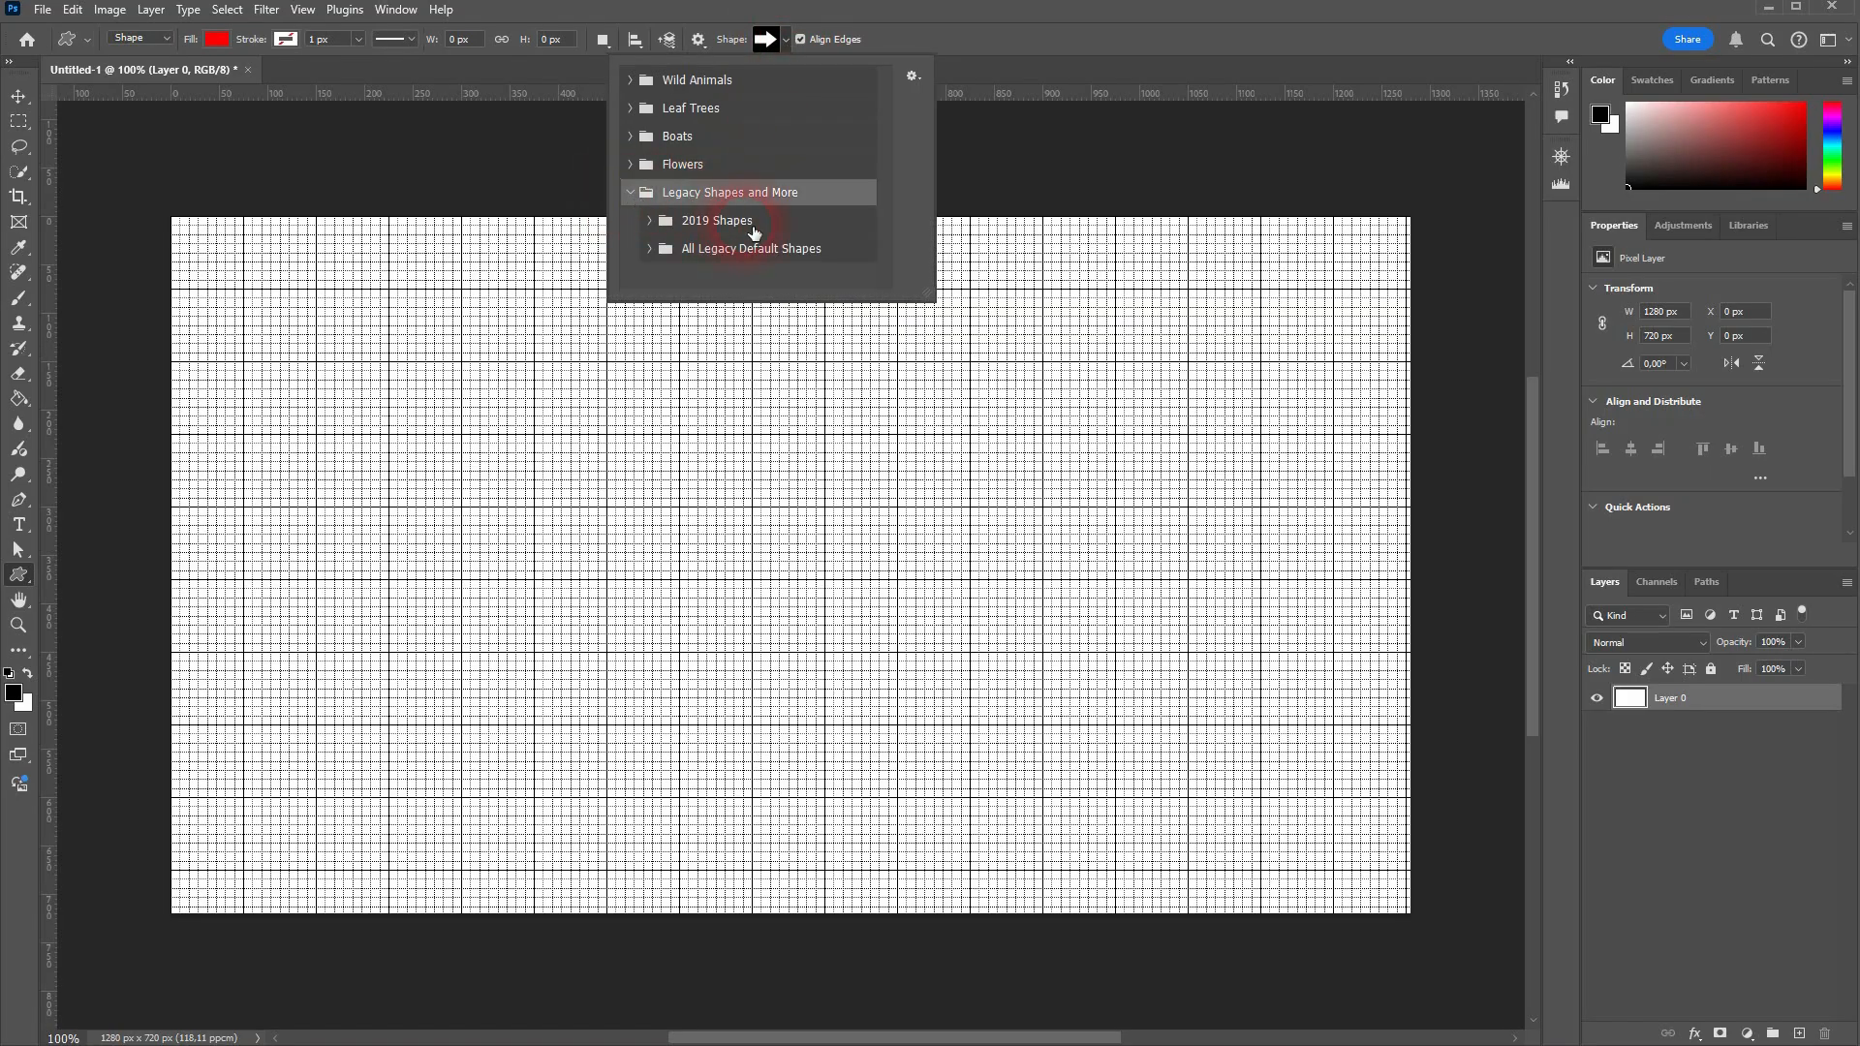
pyautogui.click(657, 226)
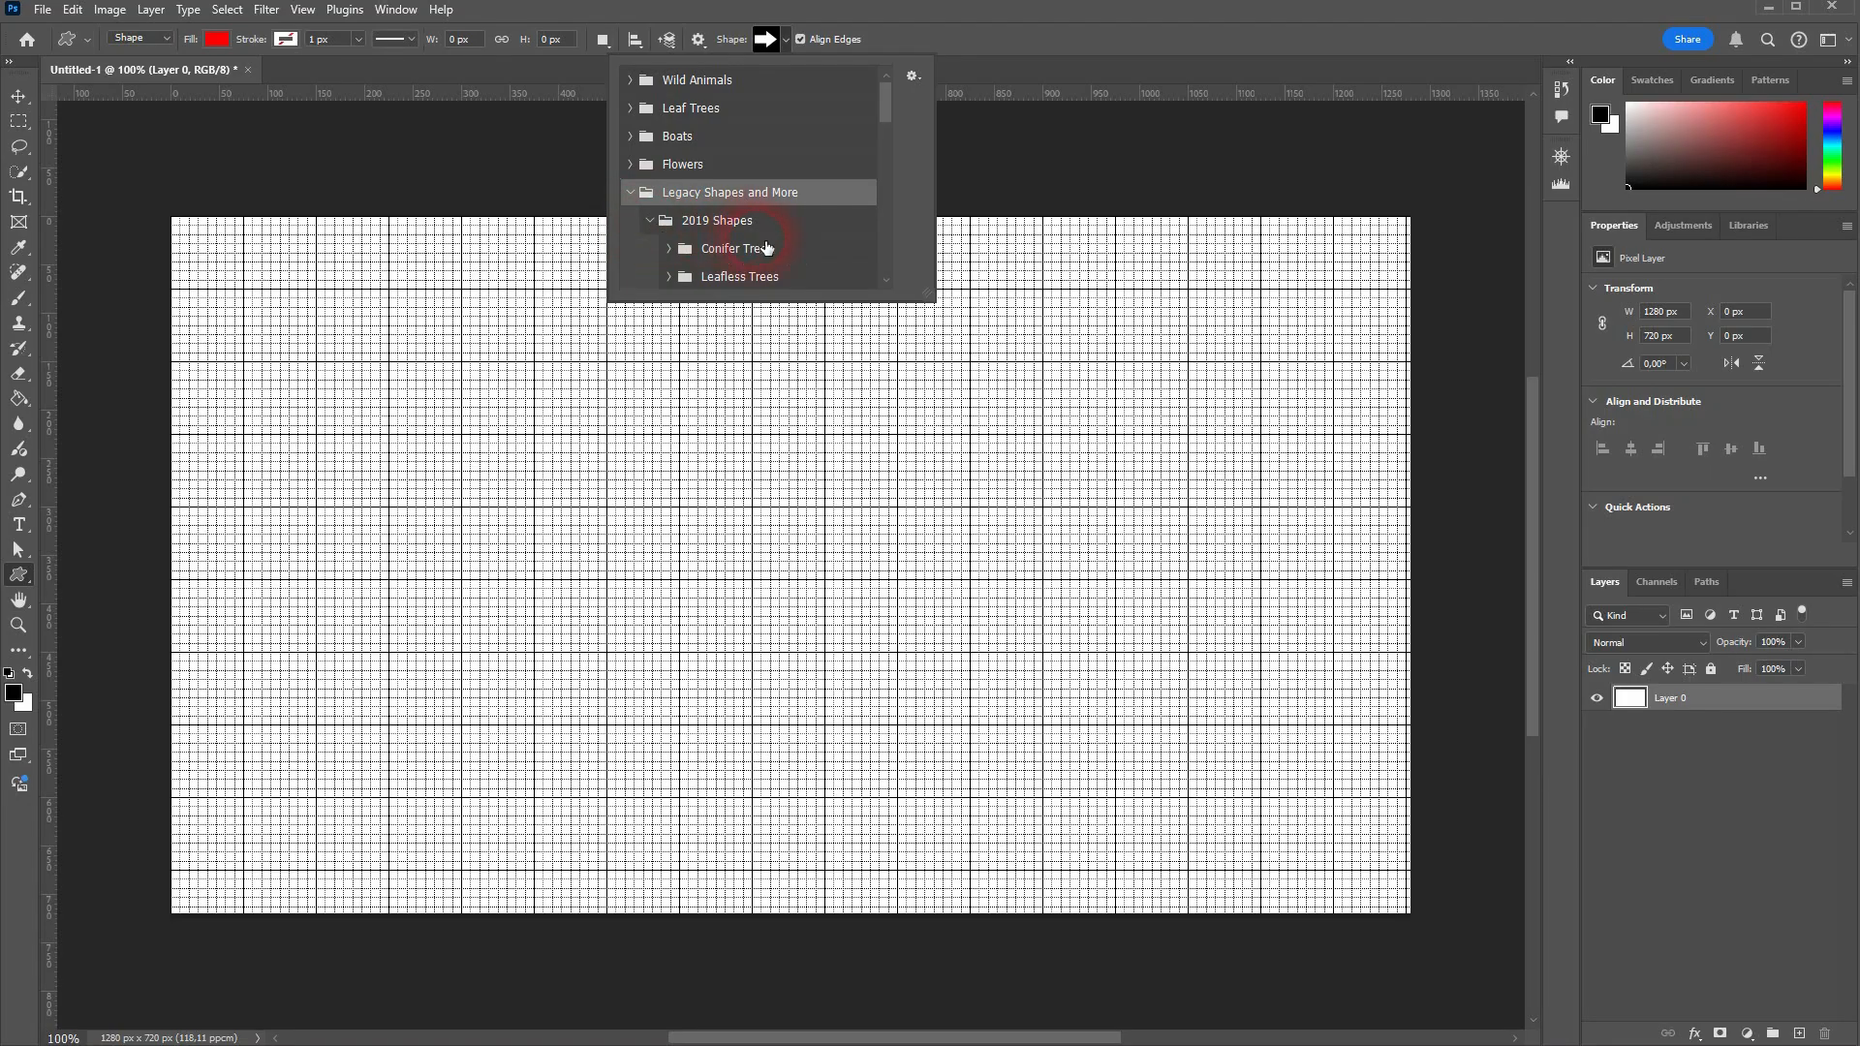
# - Look through the 2019 Shapes categories, including the contents of the Signs group
pyautogui.scroll(-4, 768, 247)
pyautogui.scroll(-8, 775, 253)
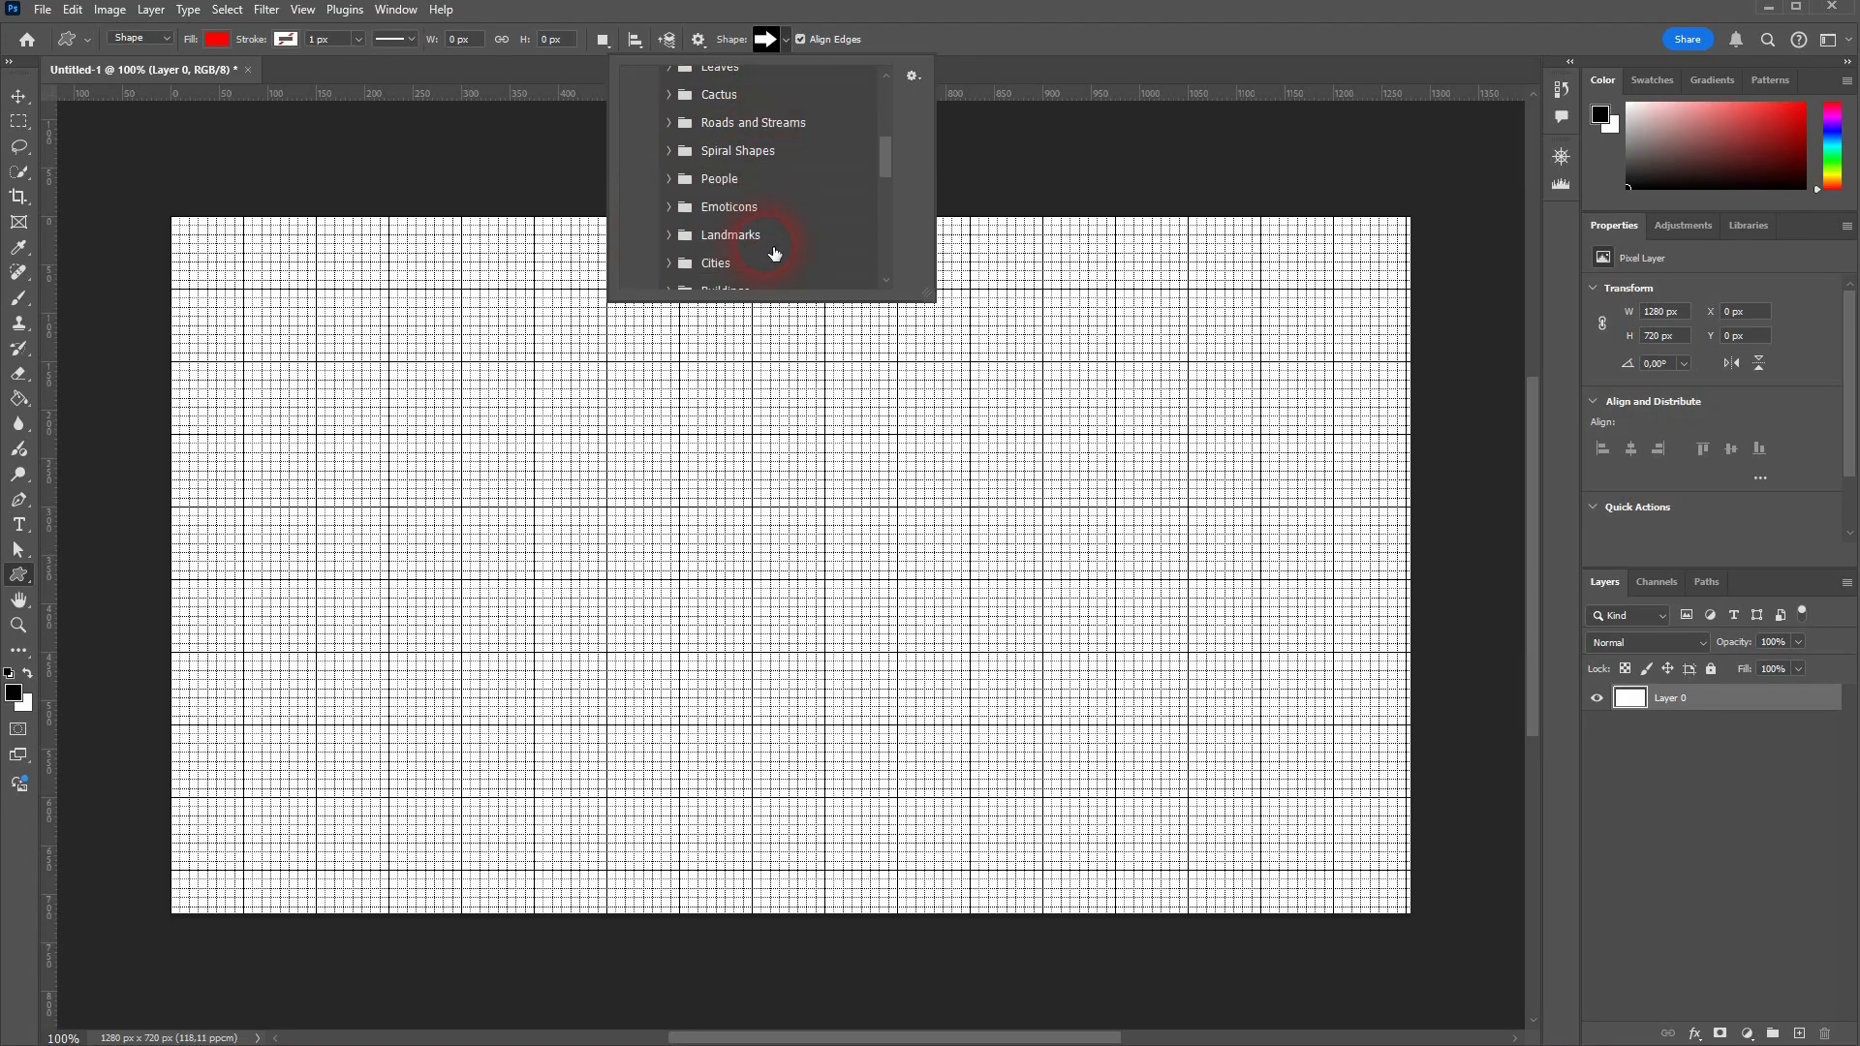
pyautogui.scroll(-3, 776, 256)
pyautogui.click(668, 200)
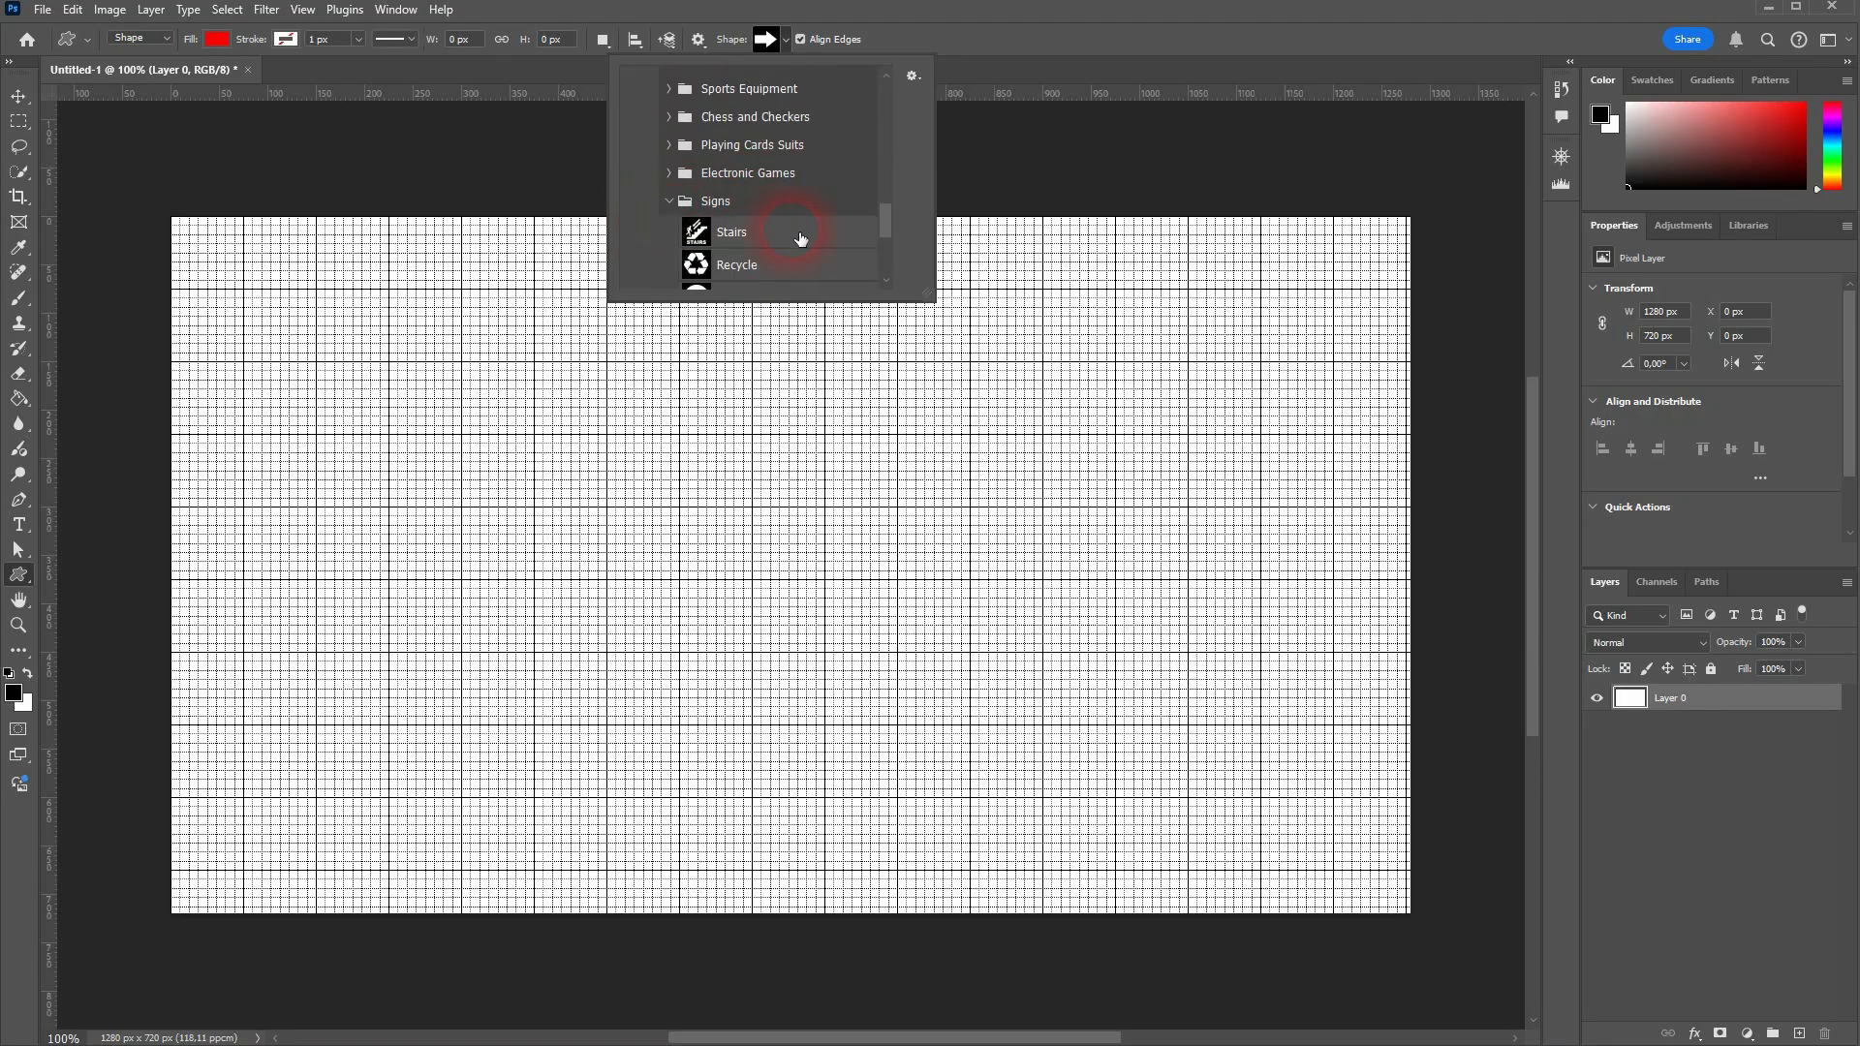
pyautogui.scroll(-4, 803, 242)
pyautogui.scroll(4, 809, 245)
pyautogui.click(669, 191)
pyautogui.scroll(1, 797, 228)
pyautogui.scroll(-1, 736, 252)
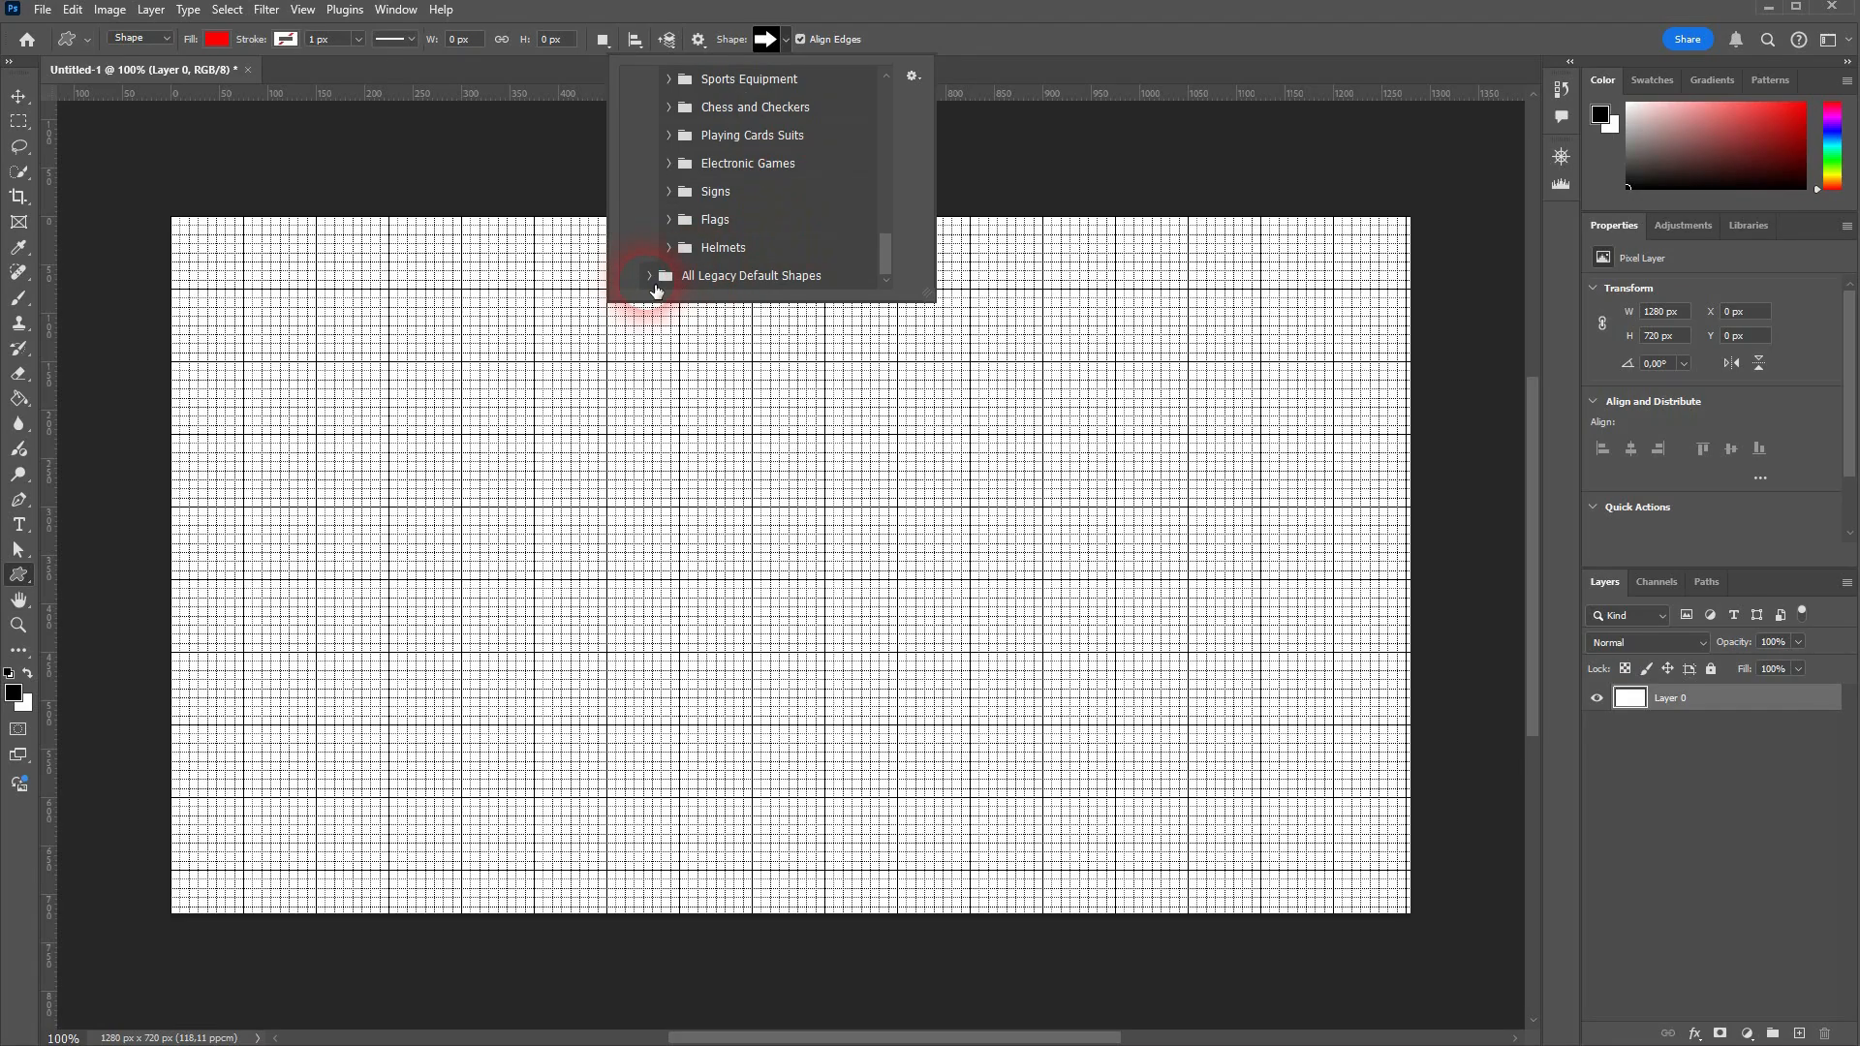
# - Choose the Heart Card shape from the Shapes group in All Legacy Default Shapes
pyautogui.click(650, 276)
pyautogui.scroll(-3, 826, 228)
pyautogui.scroll(-3, 822, 228)
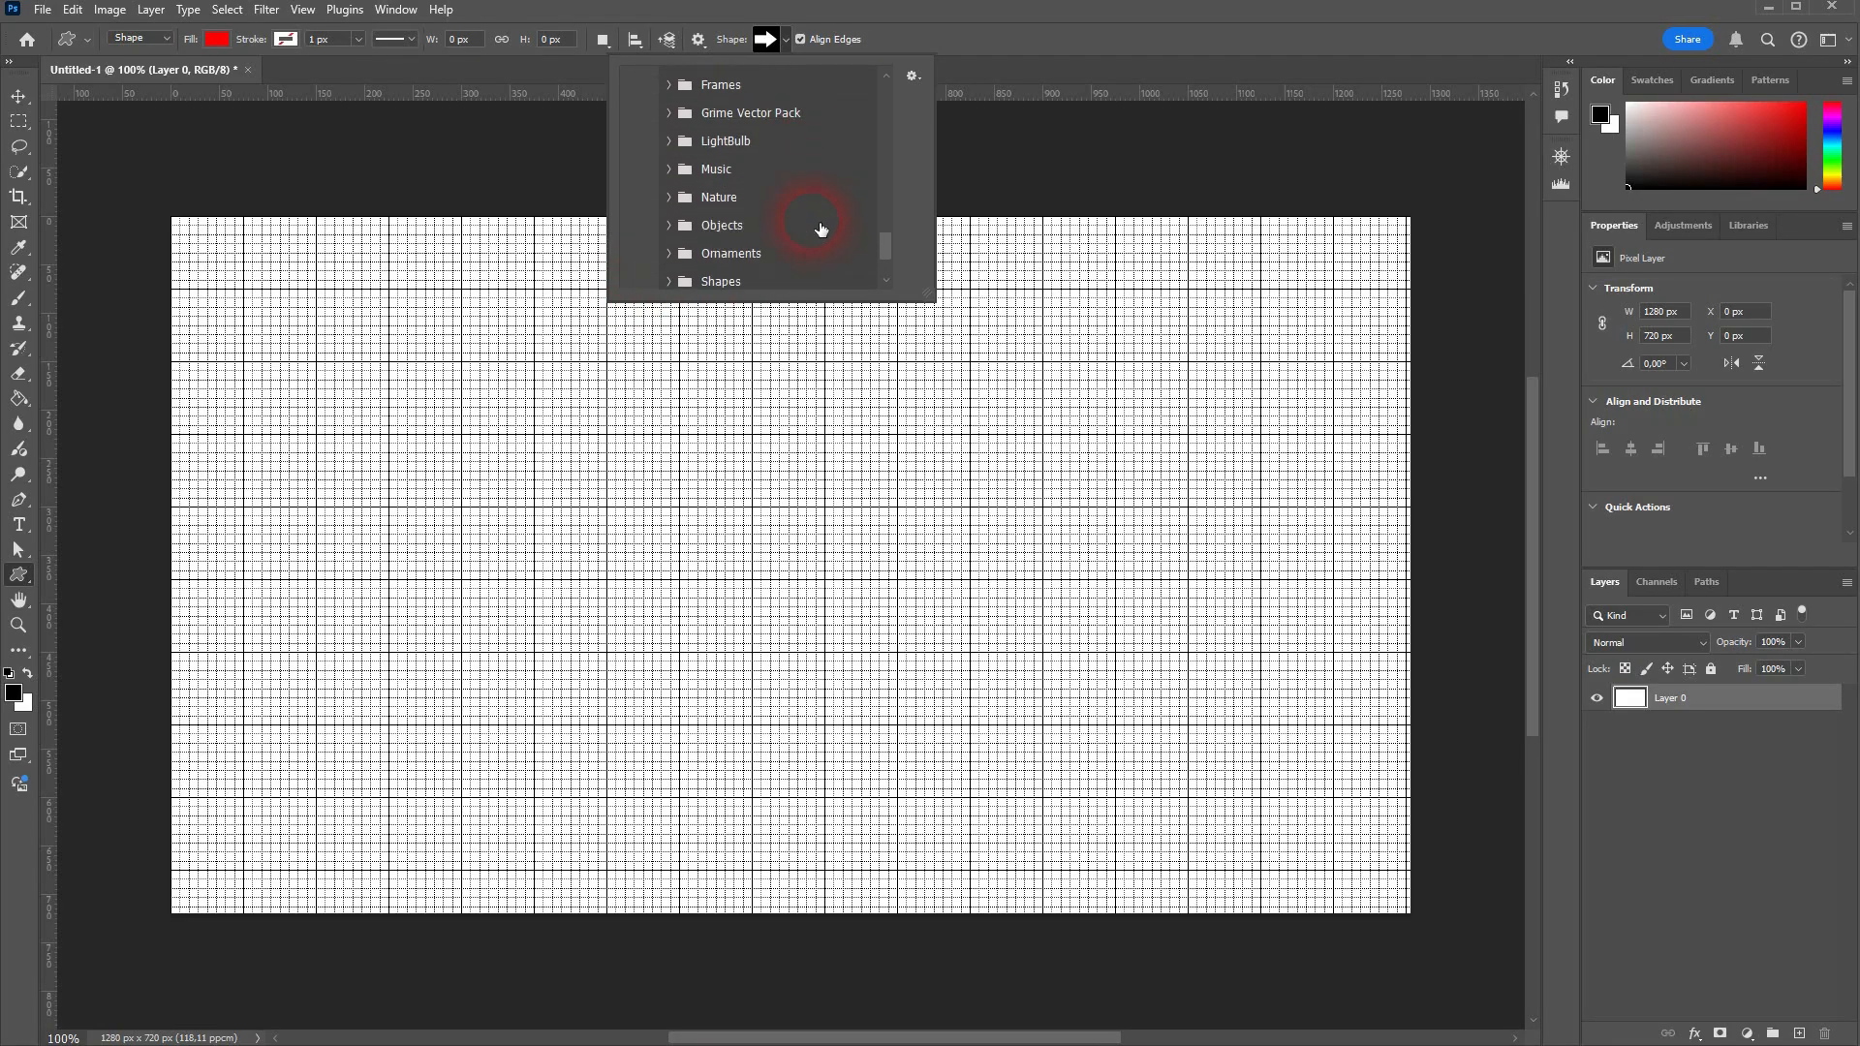
pyautogui.click(669, 215)
pyautogui.scroll(-3, 818, 239)
pyautogui.scroll(-12, 818, 239)
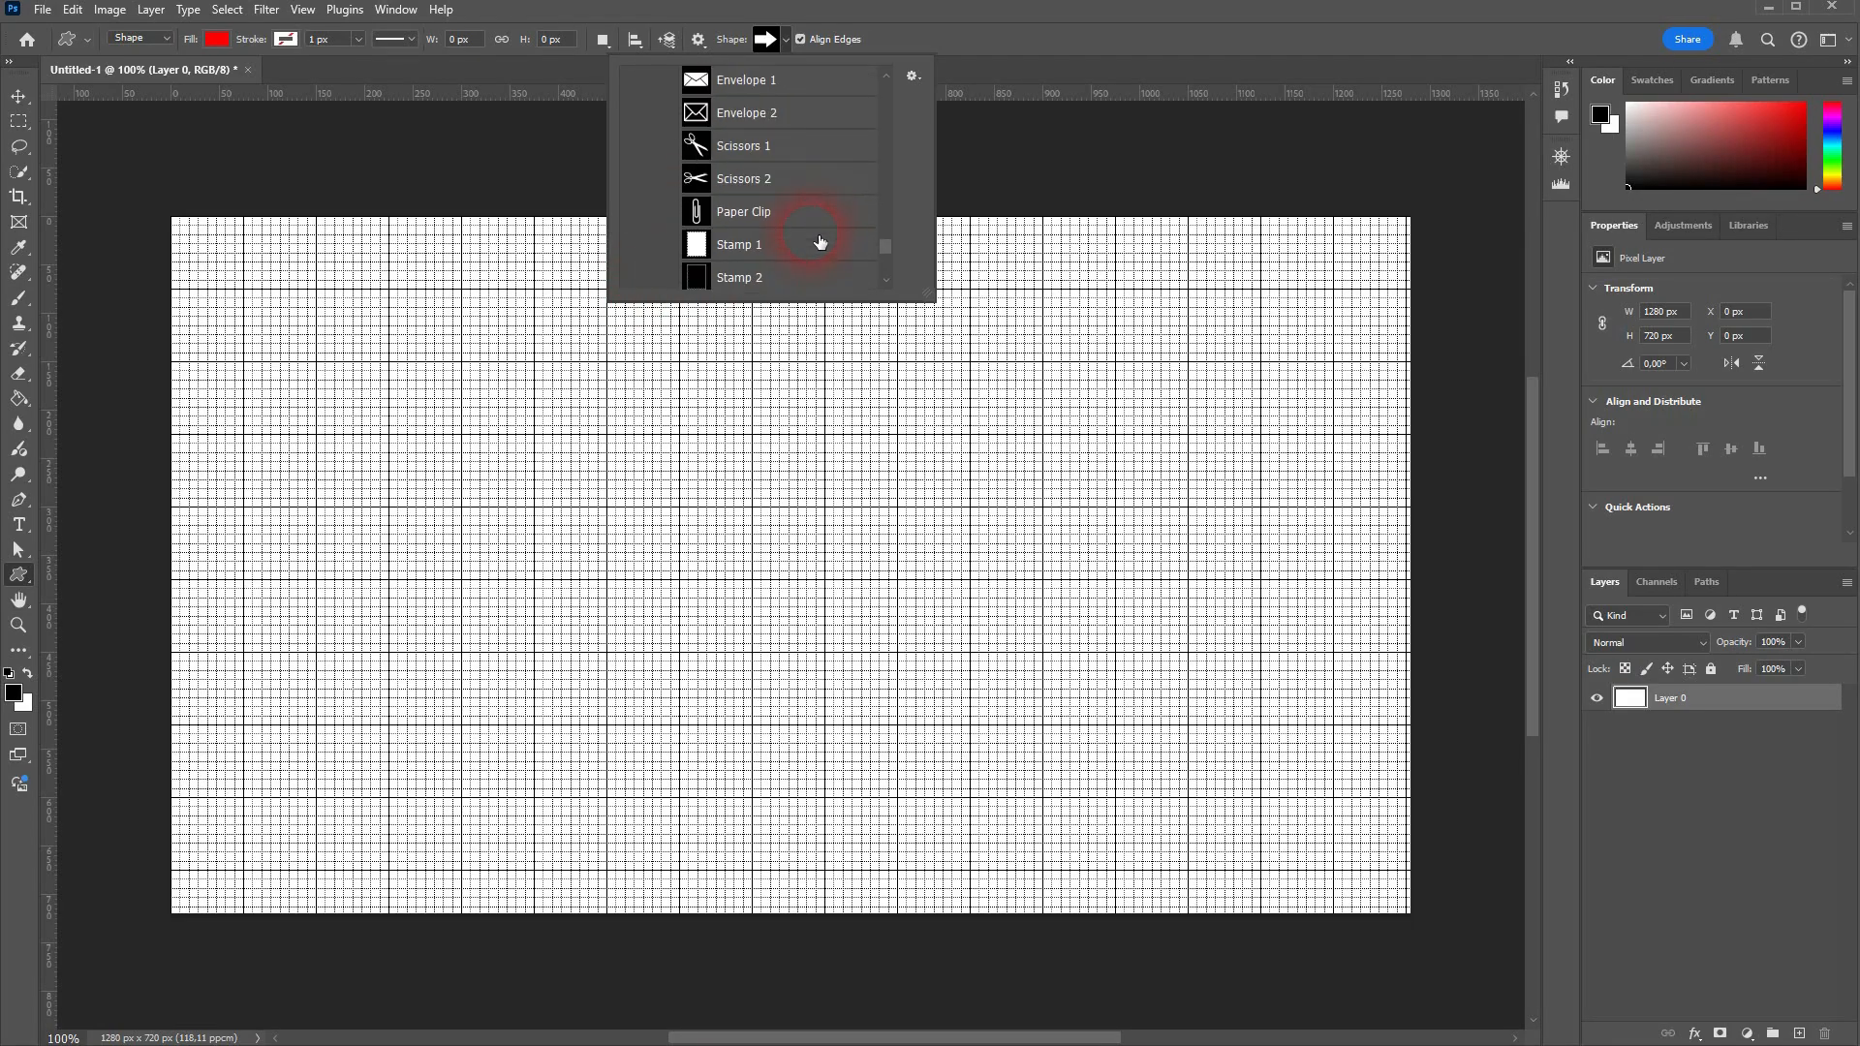
pyautogui.click(669, 197)
pyautogui.scroll(-6, 830, 228)
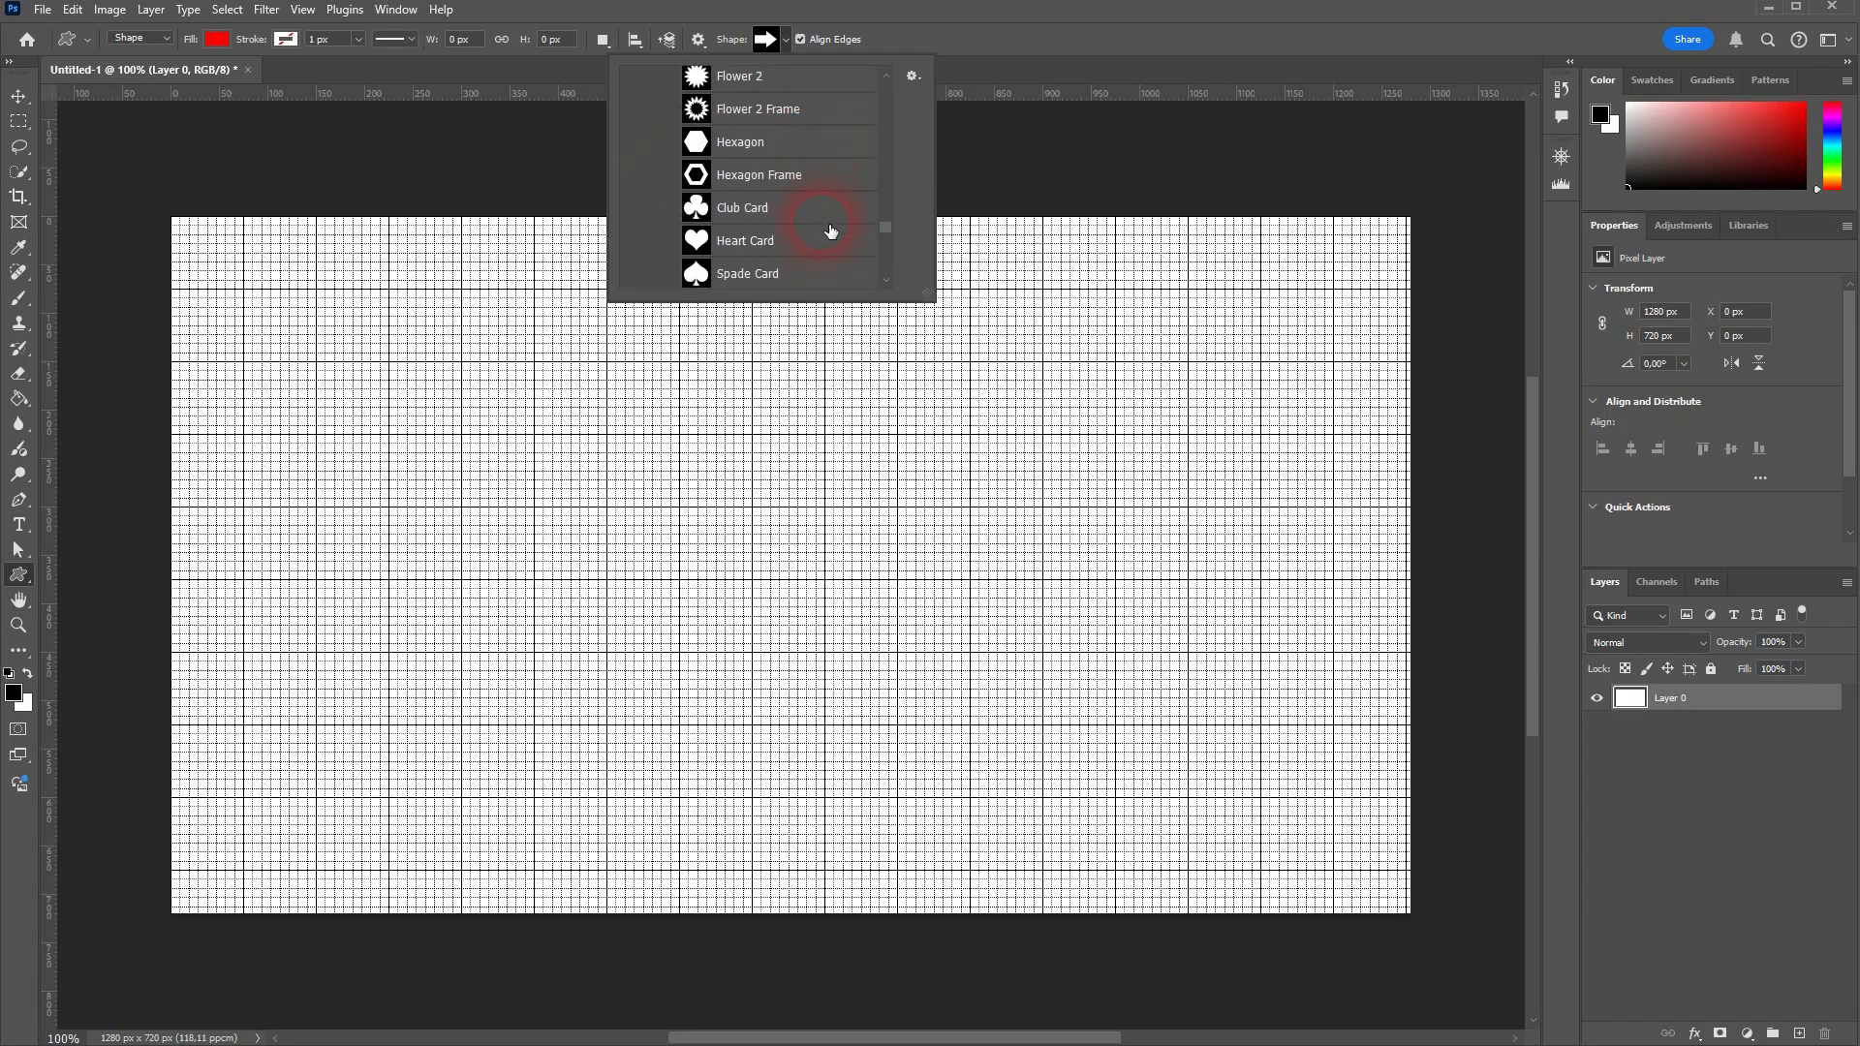
pyautogui.click(757, 198)
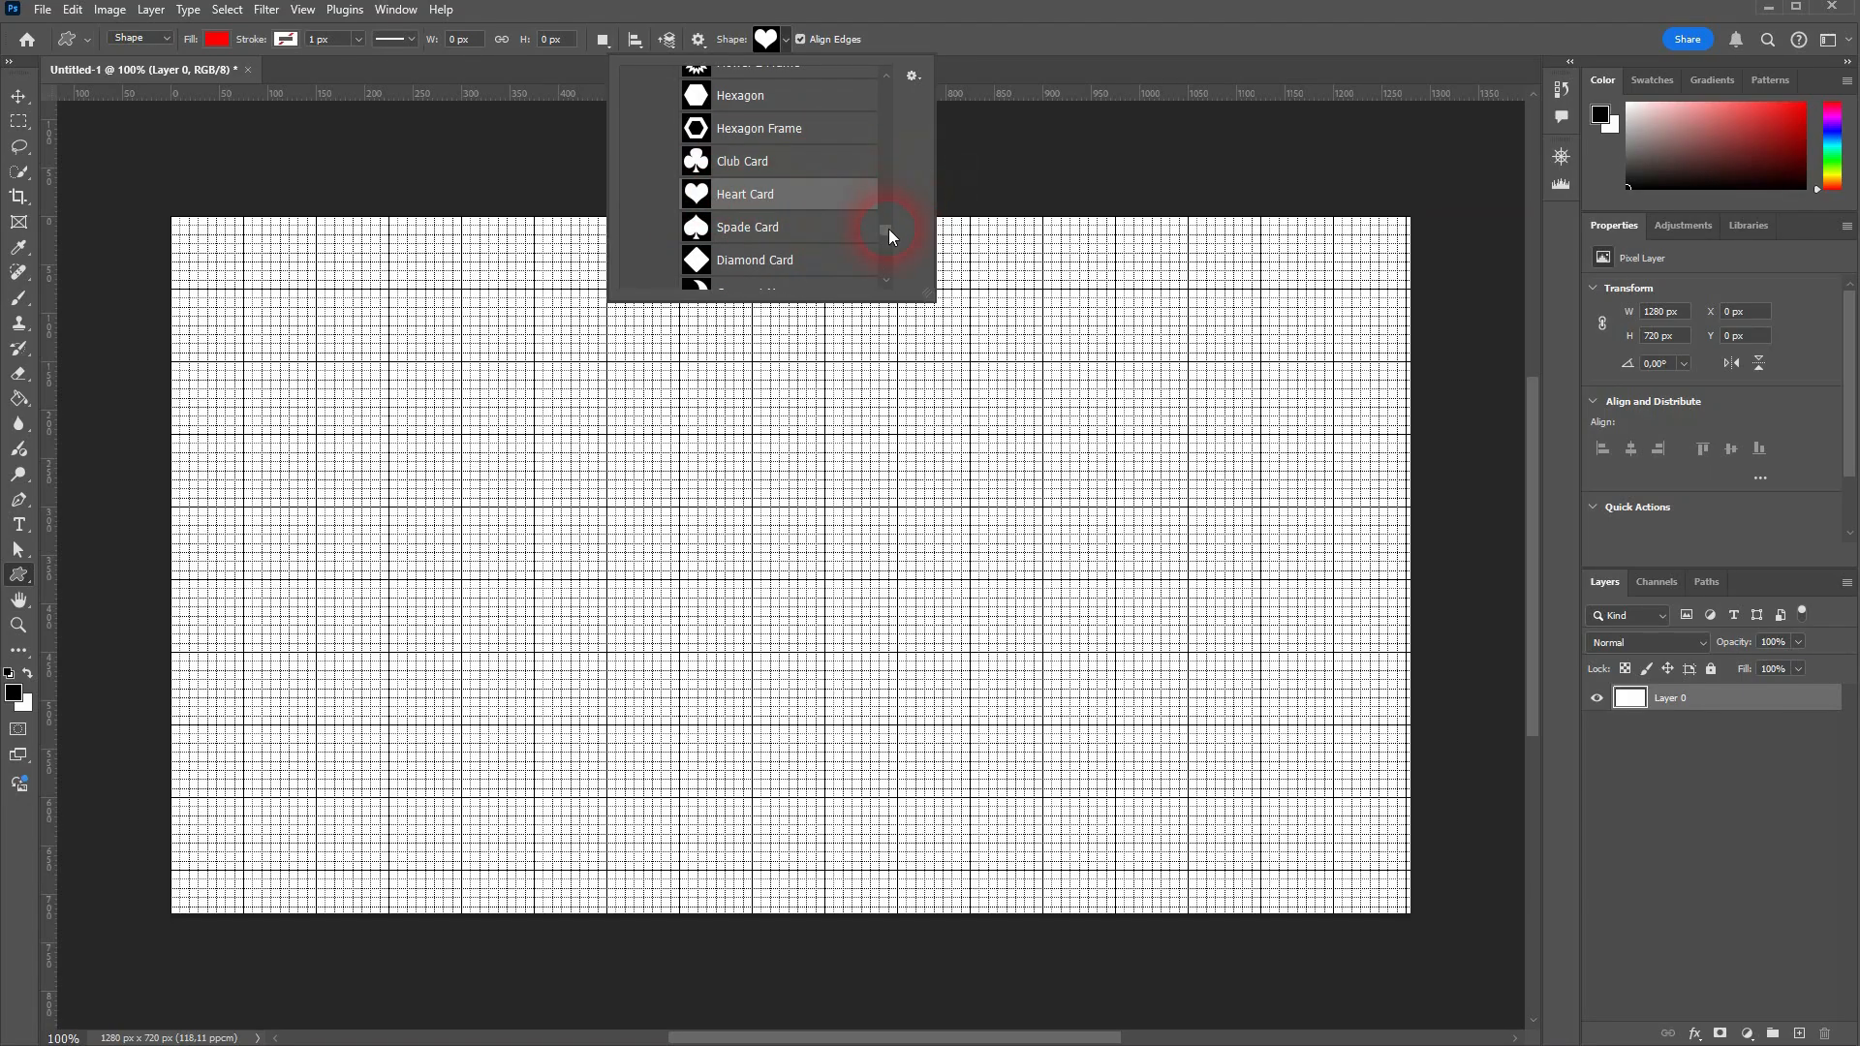
# - Collapse the Shapes group, review the All Legacy Default Shapes categories, and close the shape picker
pyautogui.moveTo(887, 229); pyautogui.dragTo(645, 248)
pyautogui.click(678, 245)
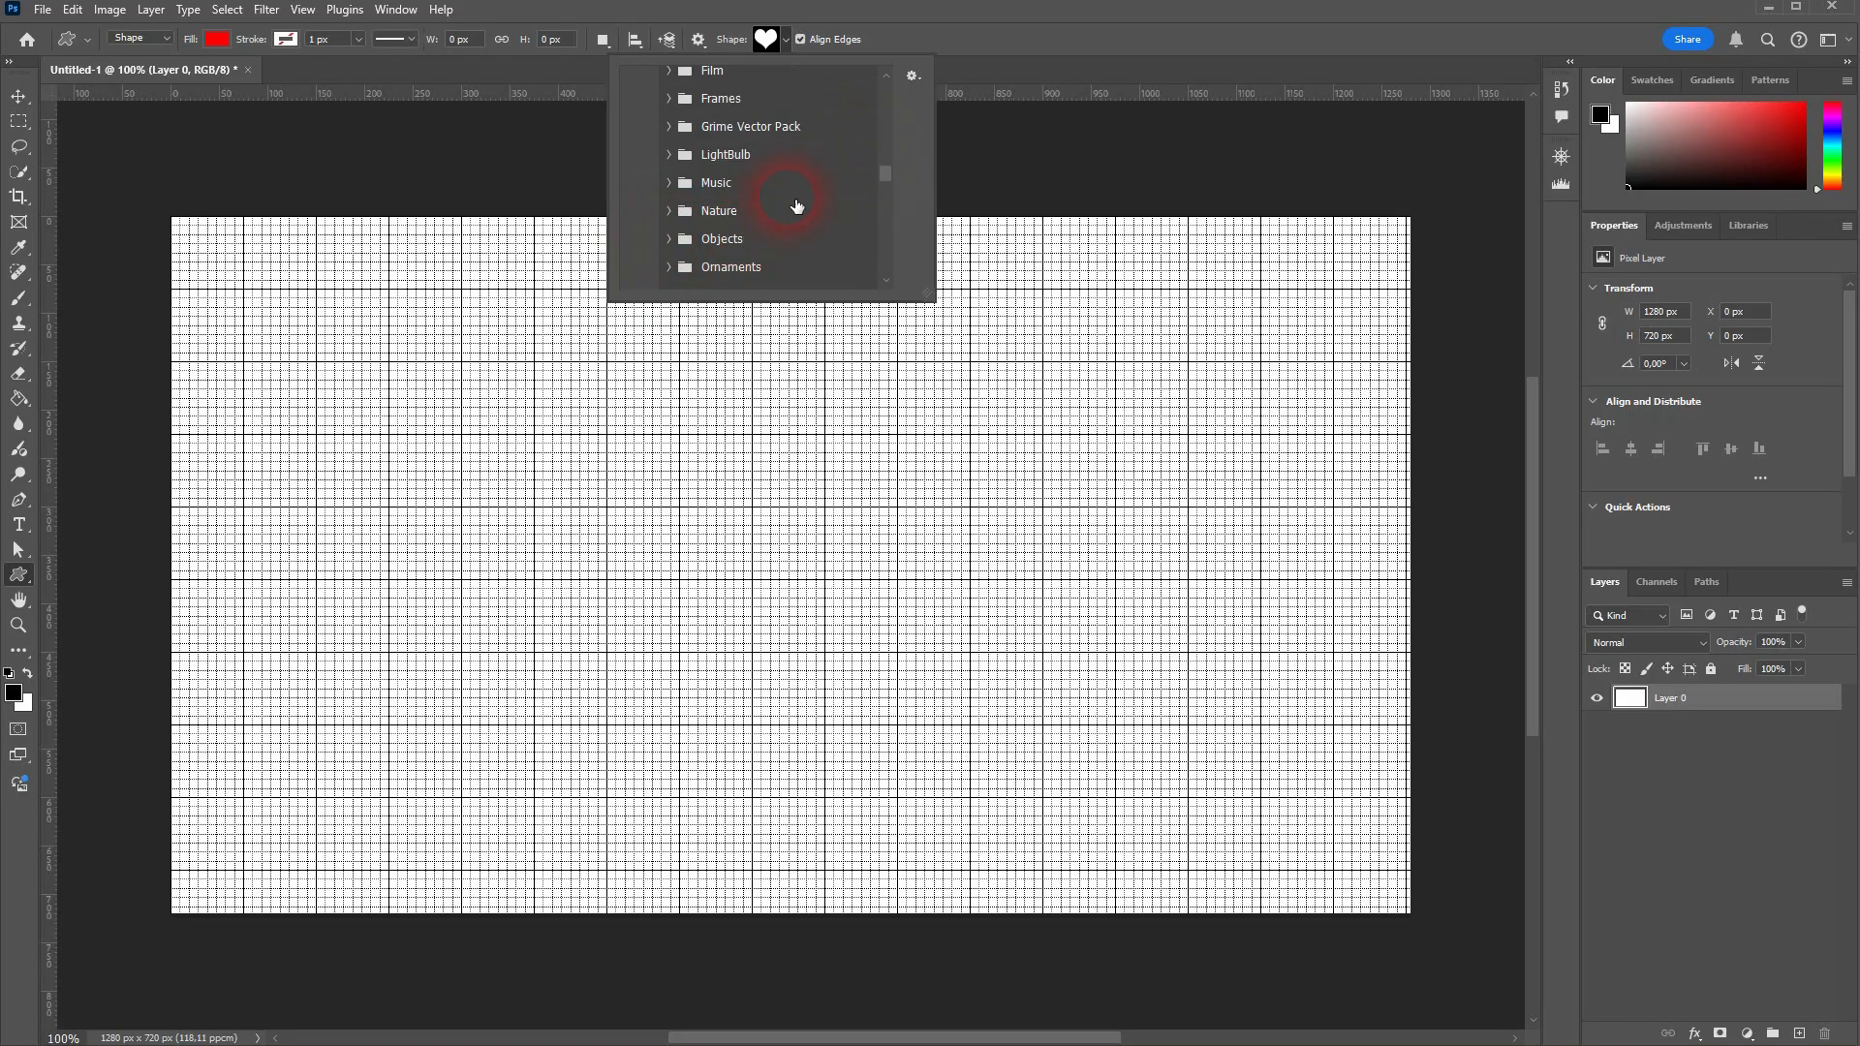
pyautogui.scroll(5, 794, 199)
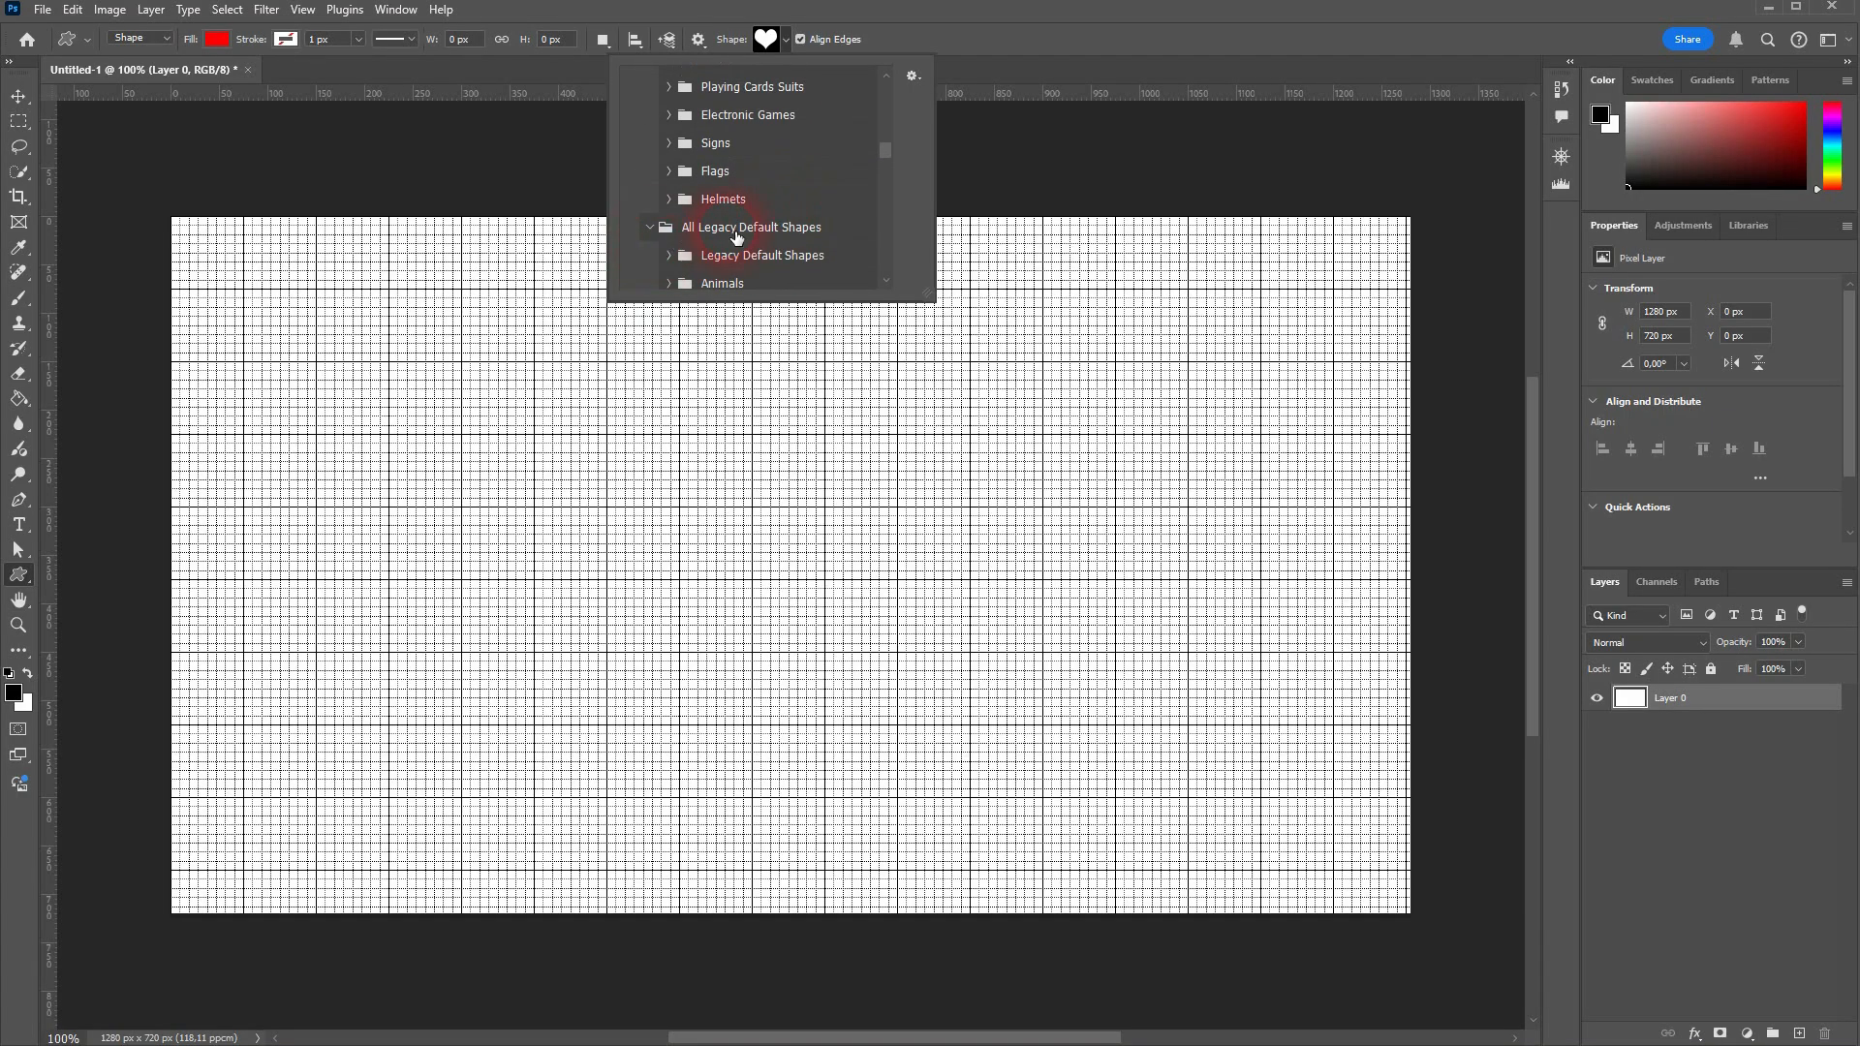
pyautogui.click(735, 233)
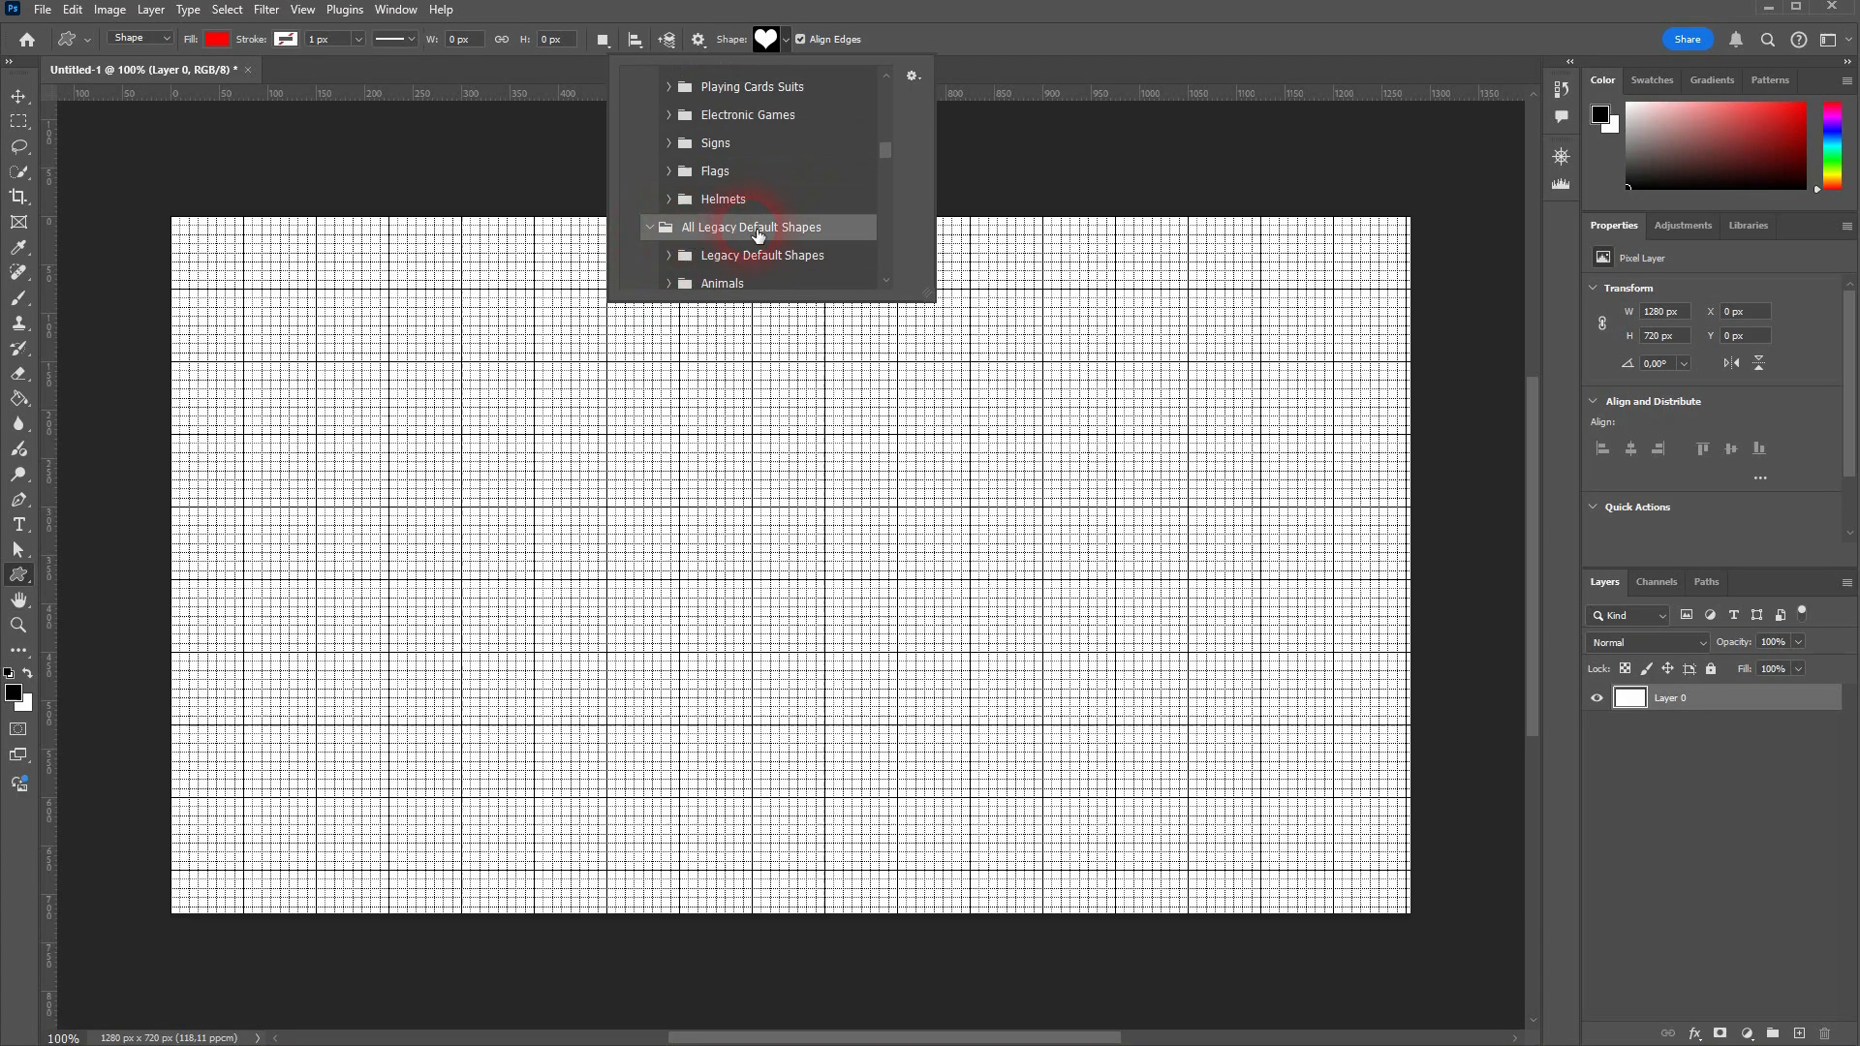
pyautogui.click(1129, 27)
# - Display the Shapes panel and examine its options for loading Legacy Shapes and More
pyautogui.click(395, 10)
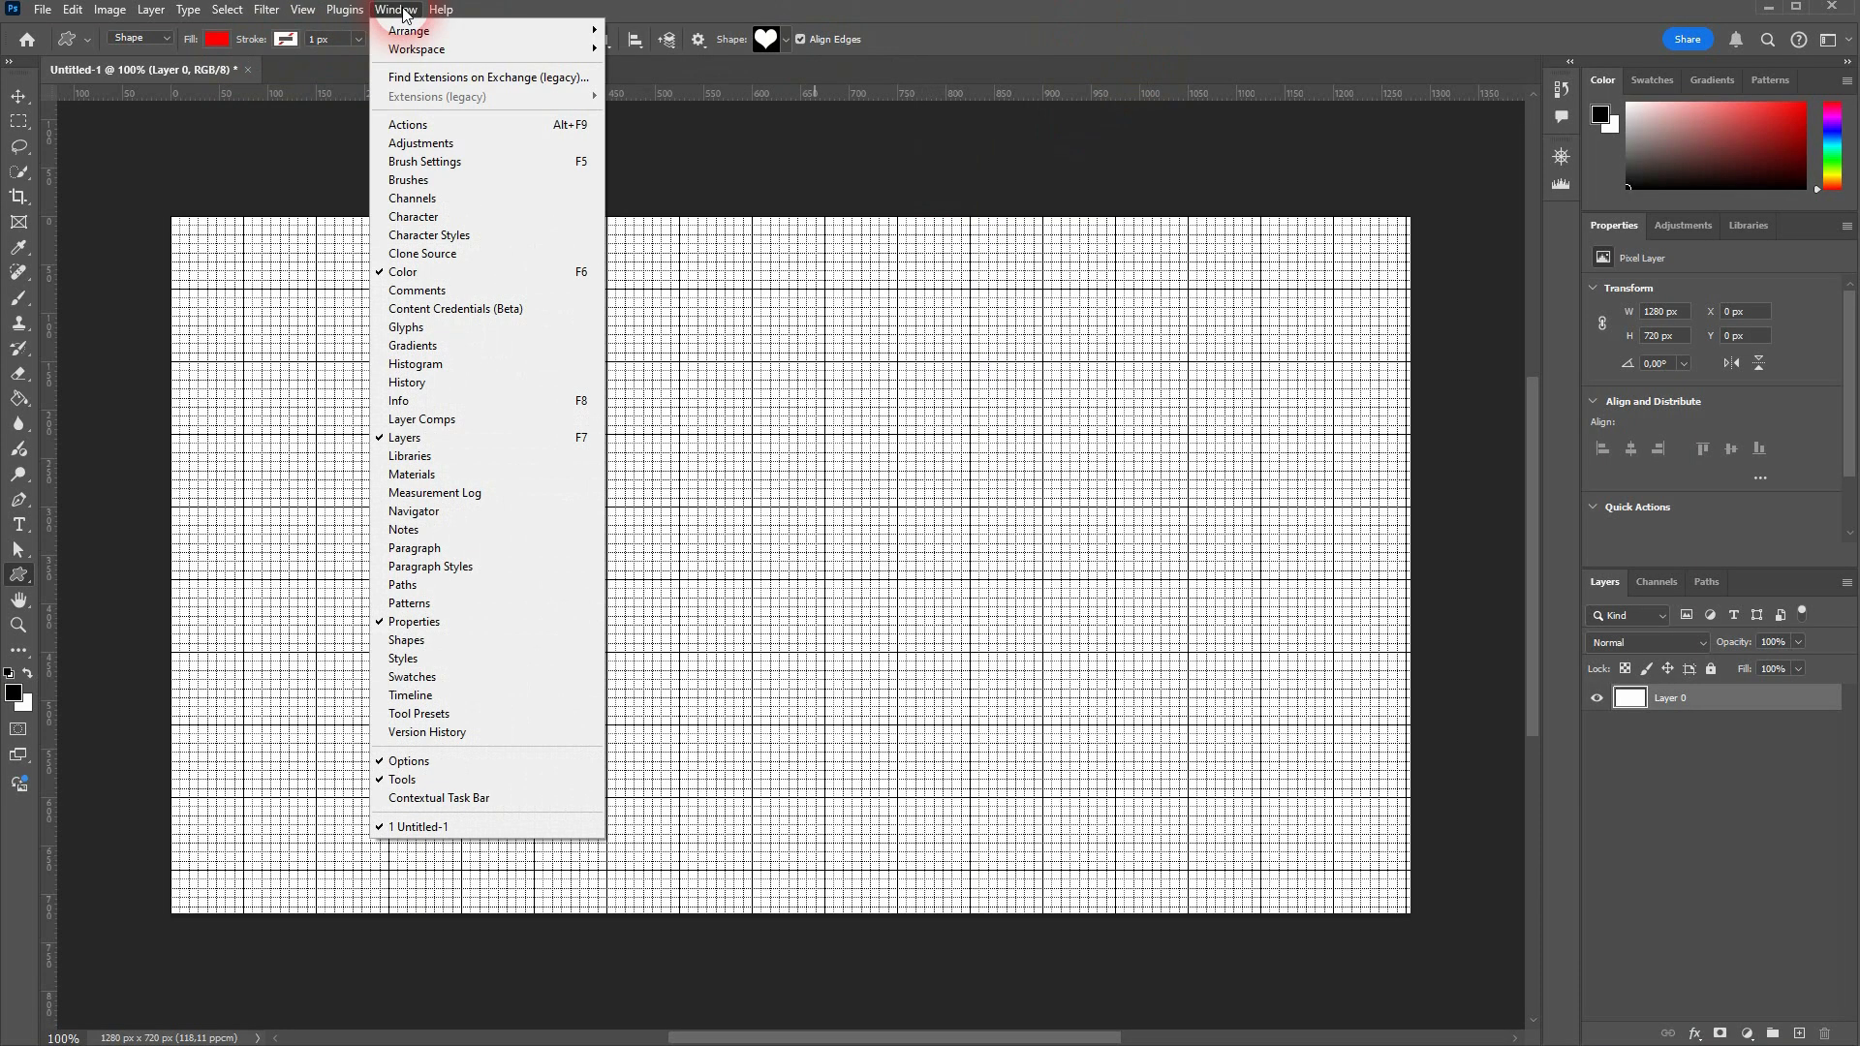
pyautogui.click(490, 639)
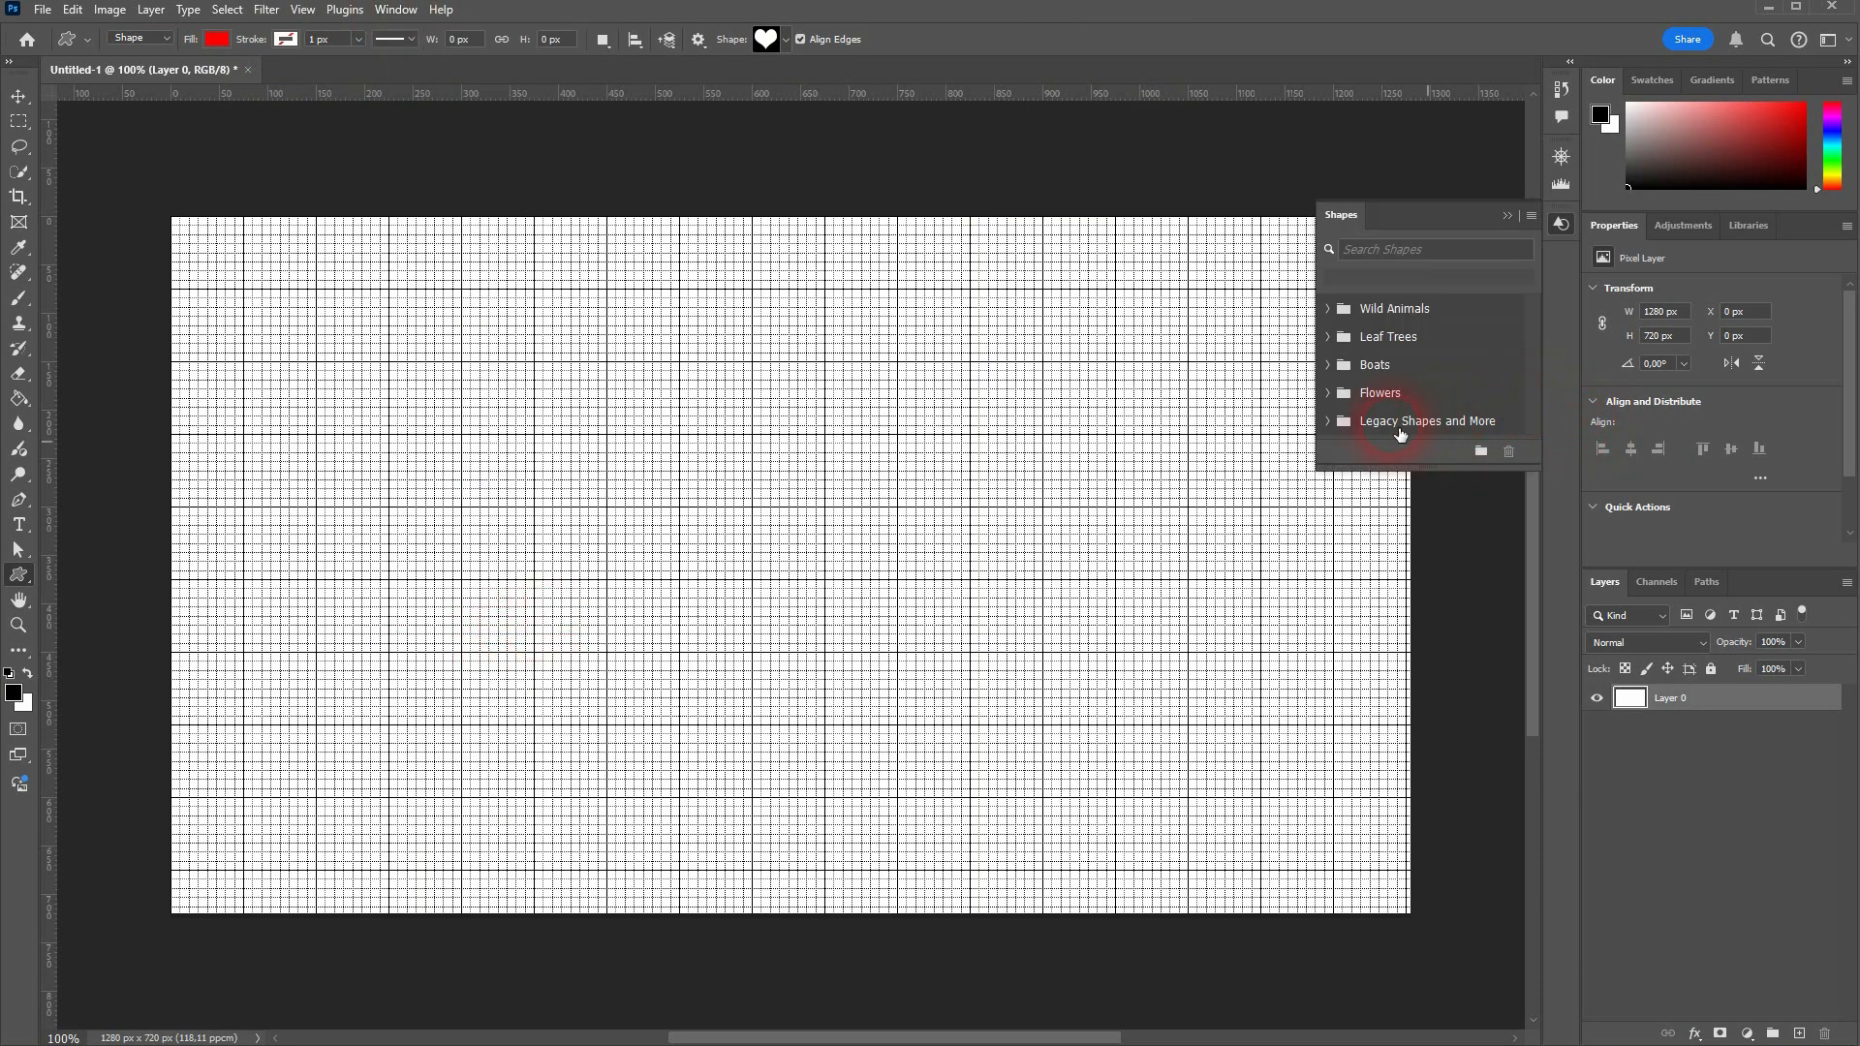
pyautogui.click(1531, 215)
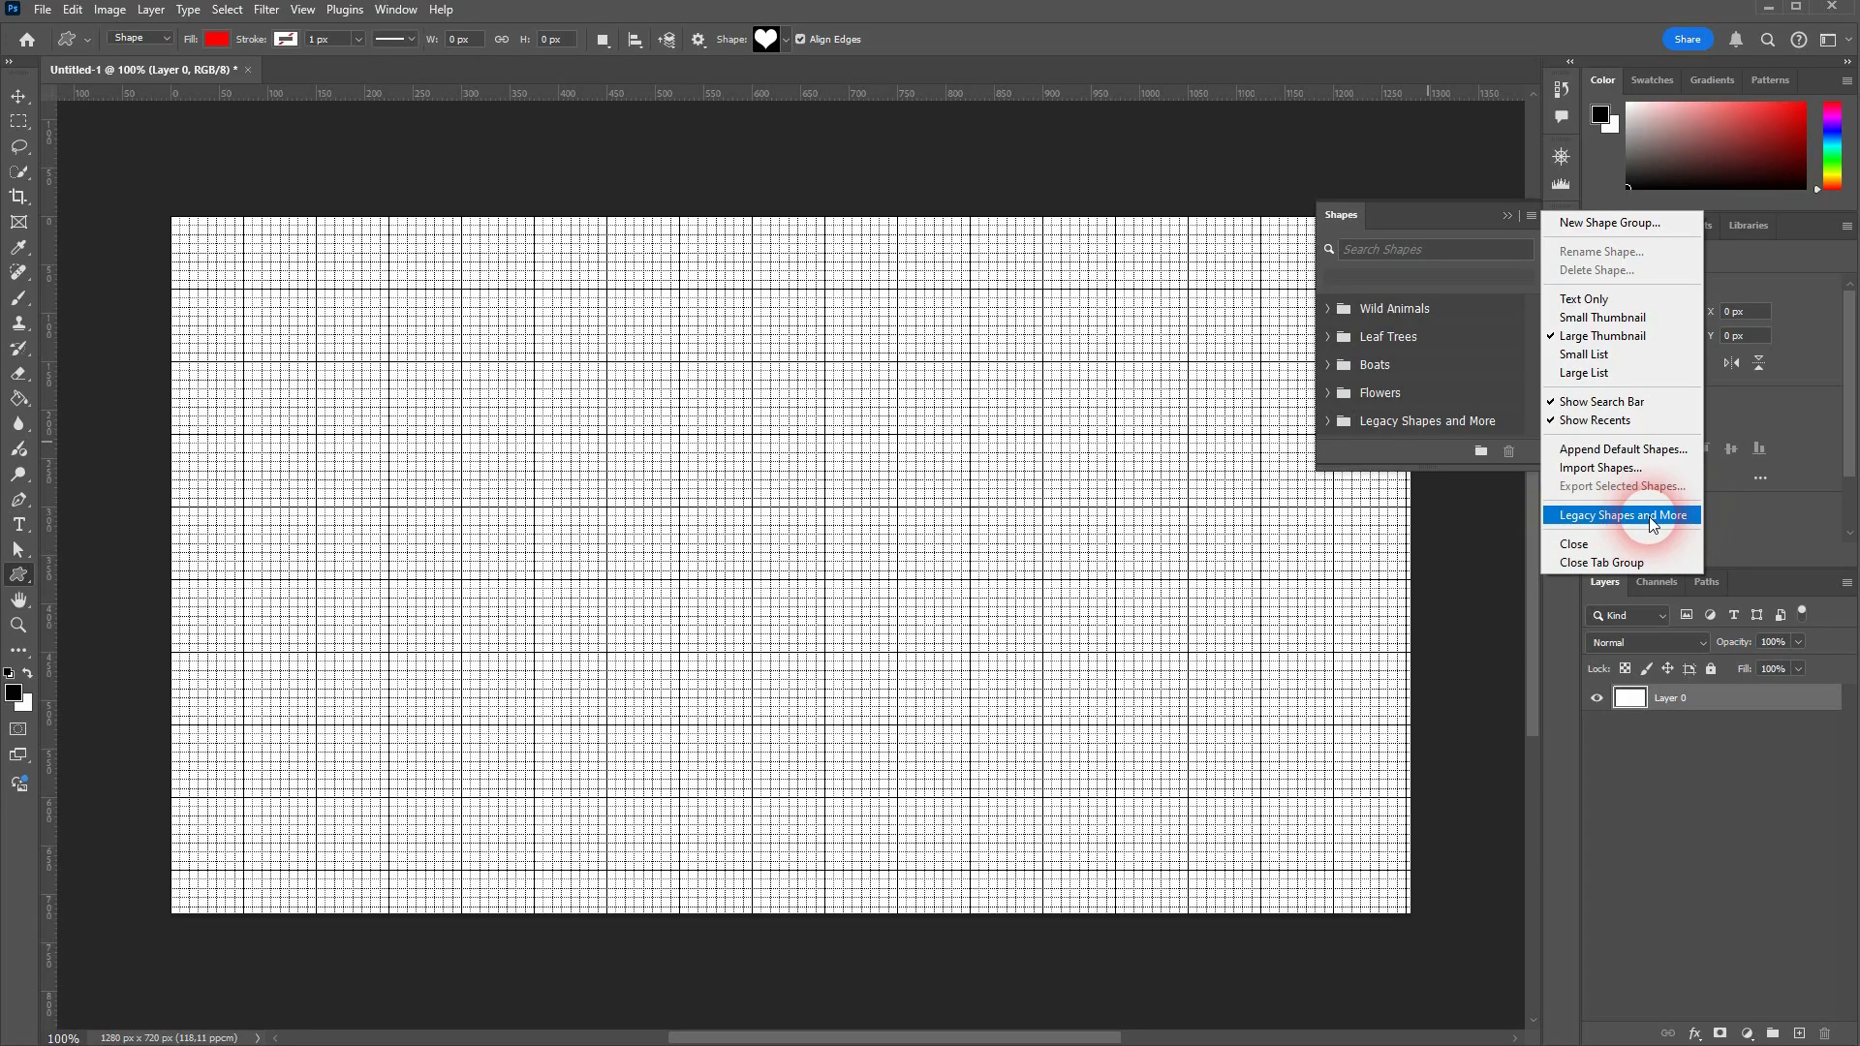
pyautogui.click(1084, 33)
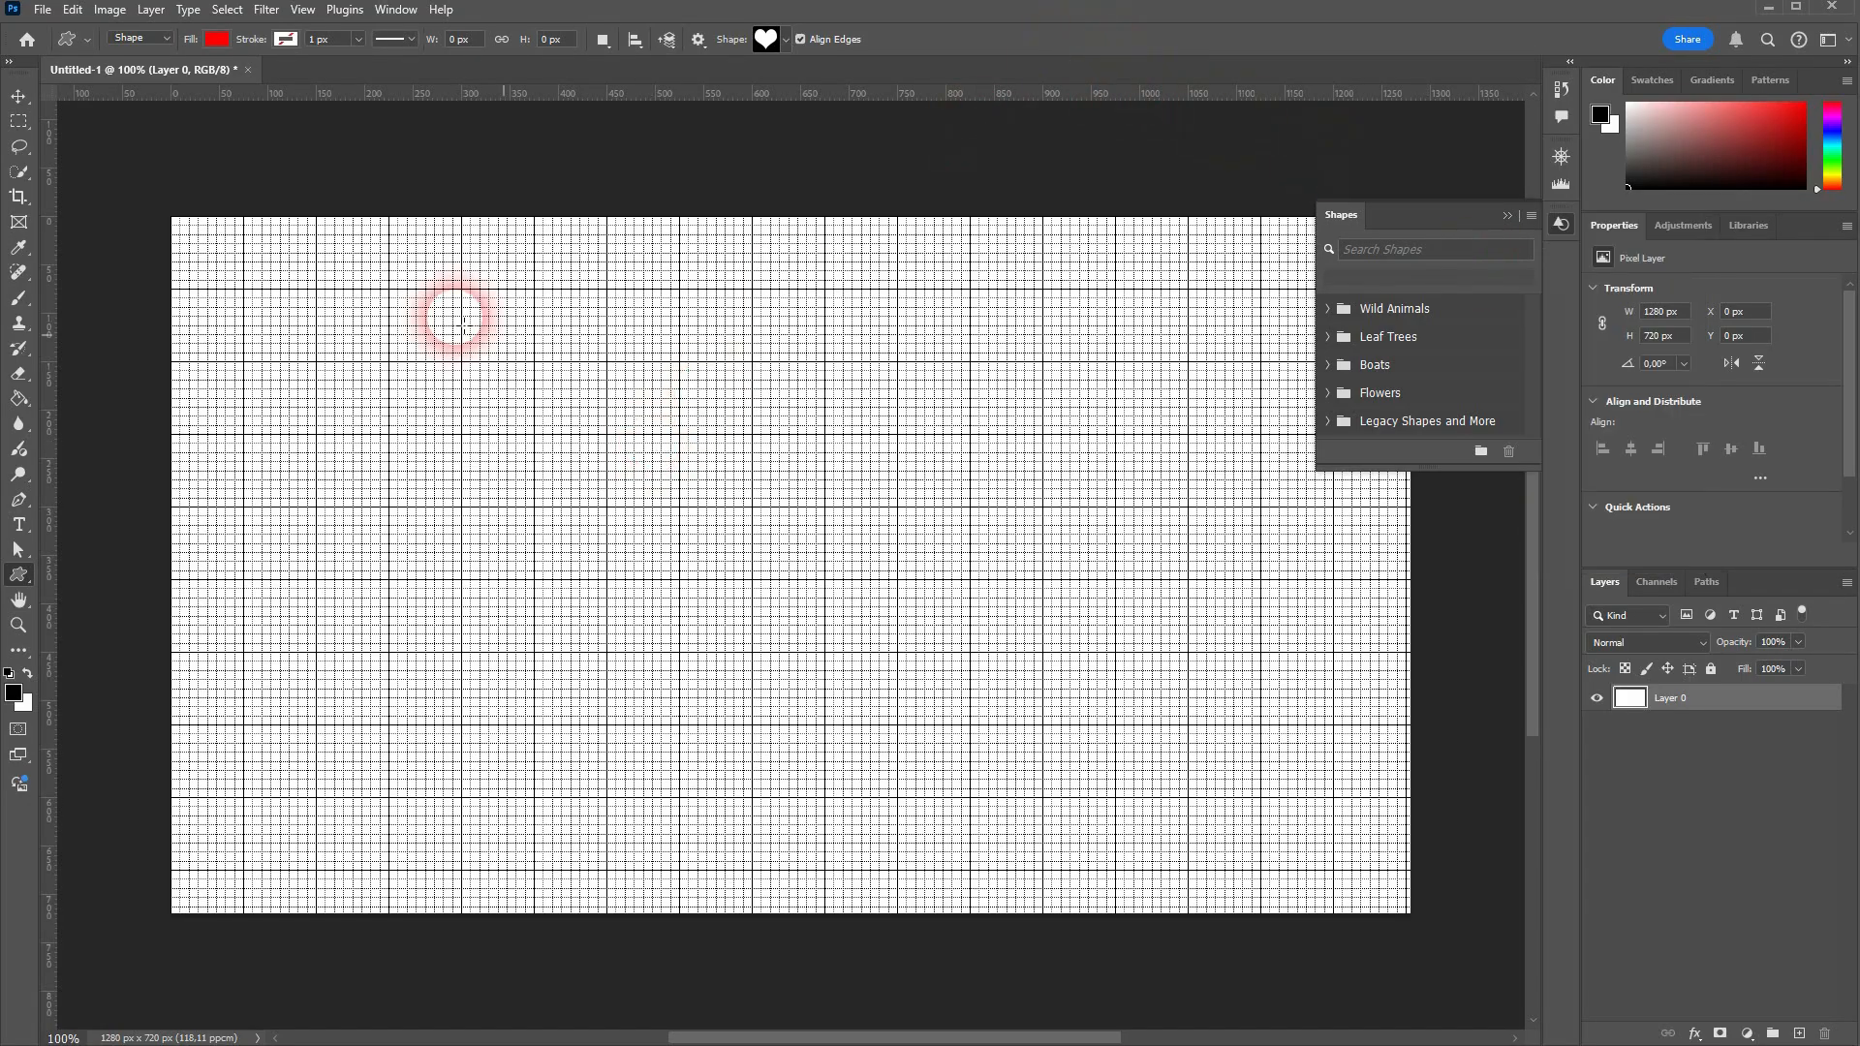
# - Draw a heart about 554 px wide and 483 px high in the lower middle of the canvas
pyautogui.moveTo(588, 461); pyautogui.dragTo(1129, 969)
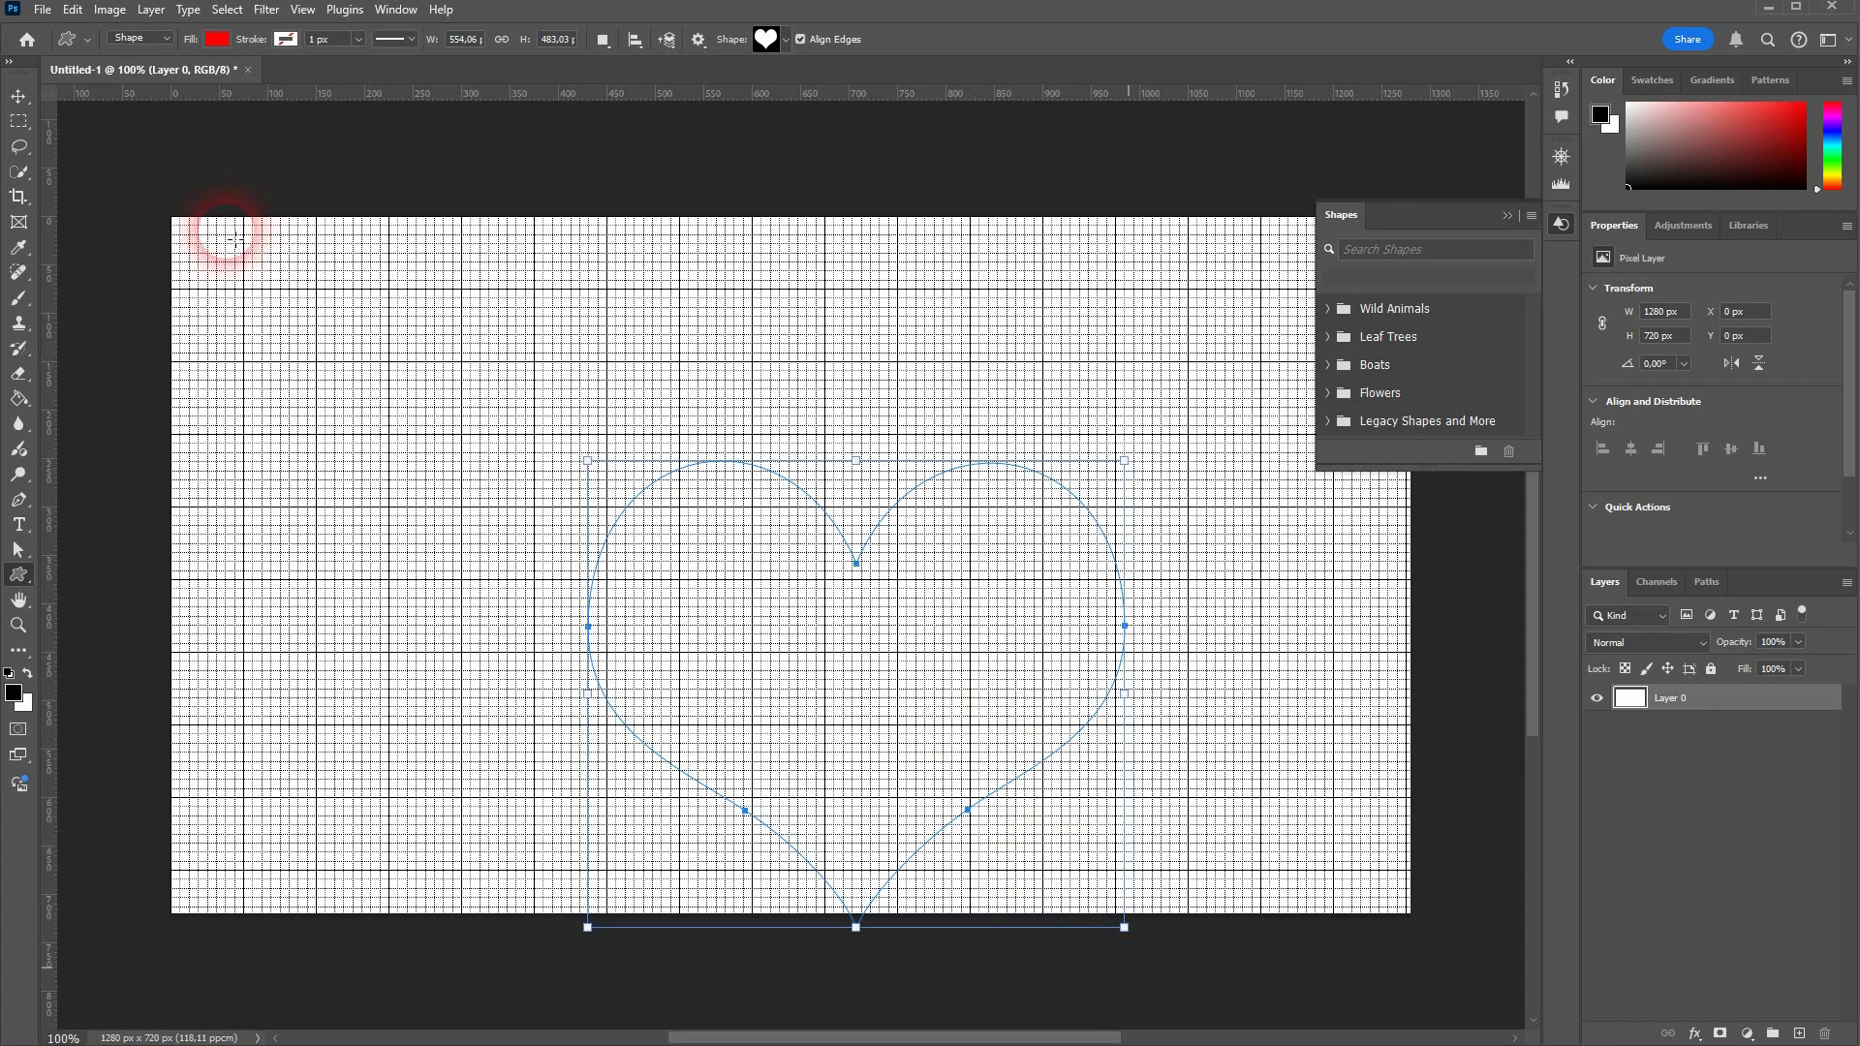
# - Move the heart to the centre of the canvas and scale it to about 749 px wide and 652.91 px high
pyautogui.click(19, 96)
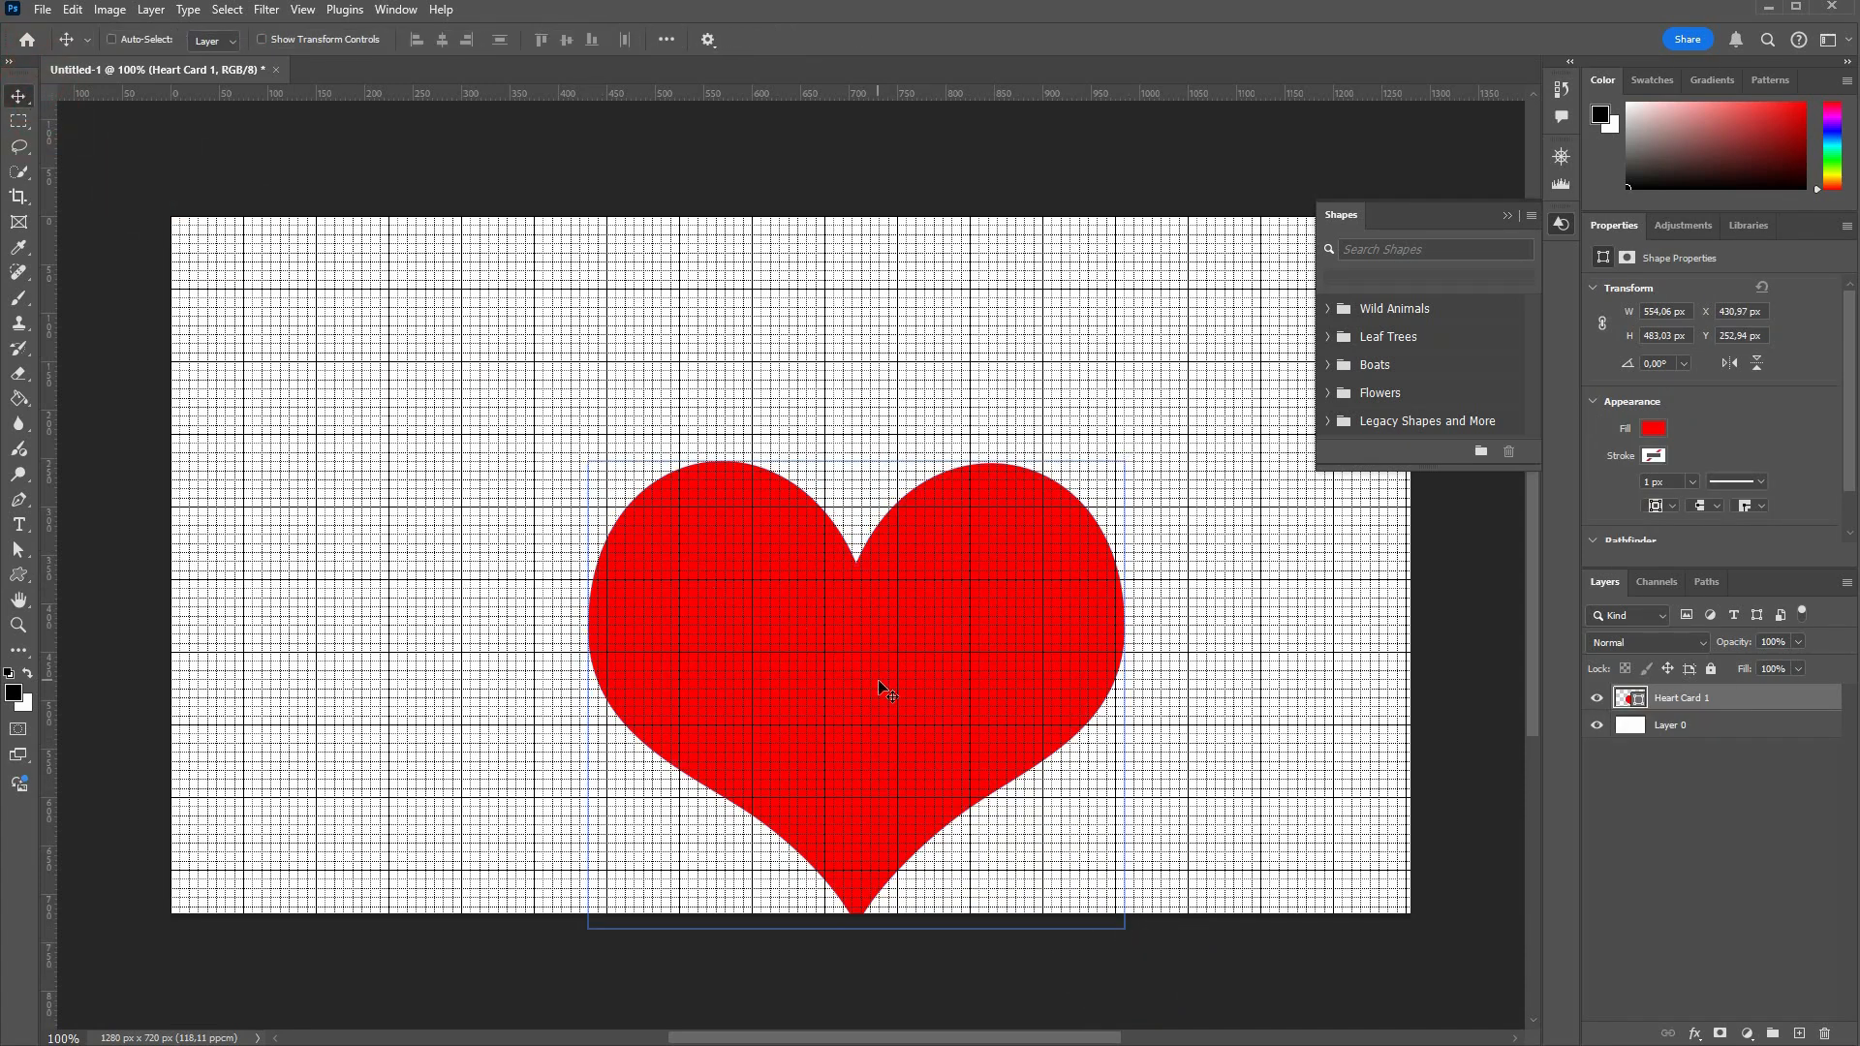
pyautogui.moveTo(878, 678); pyautogui.dragTo(794, 559)
pyautogui.hotkey('ctrl', 't')
pyautogui.click(1079, 572)
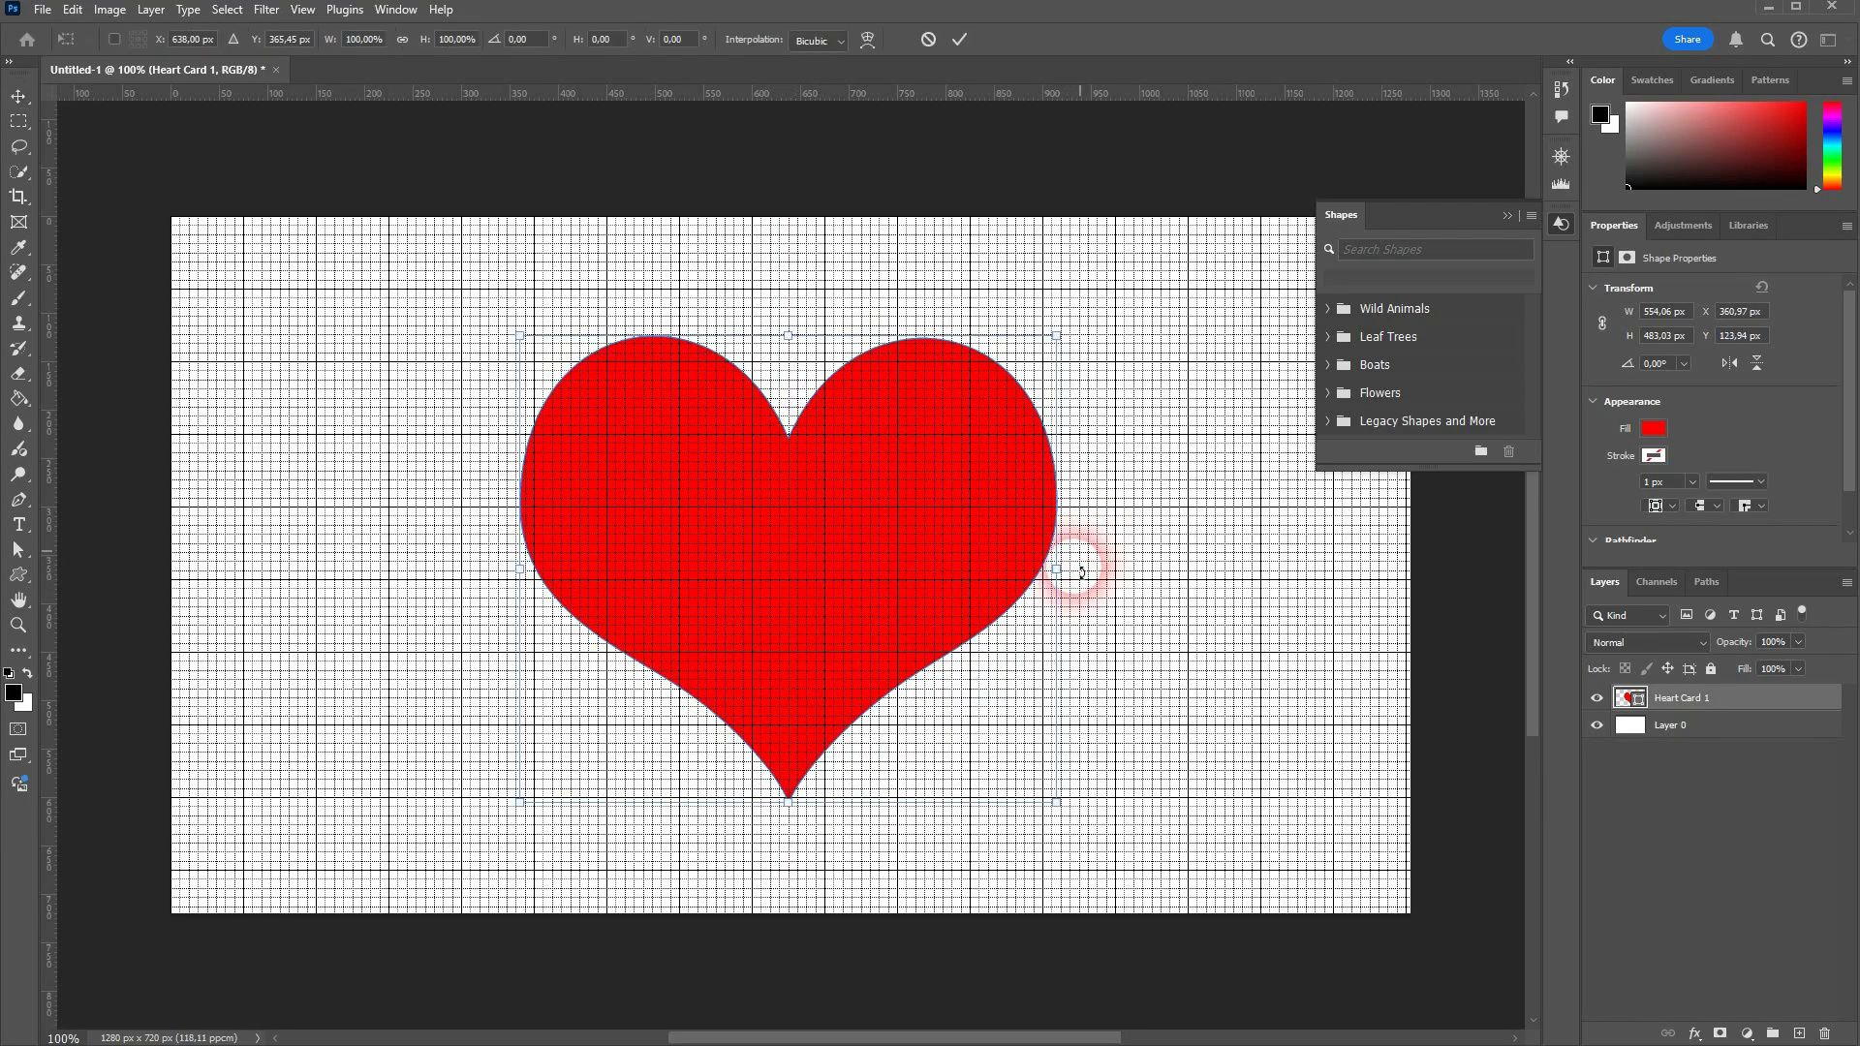
pyautogui.moveTo(1081, 571); pyautogui.dragTo(1168, 571)
pyautogui.press('Return')
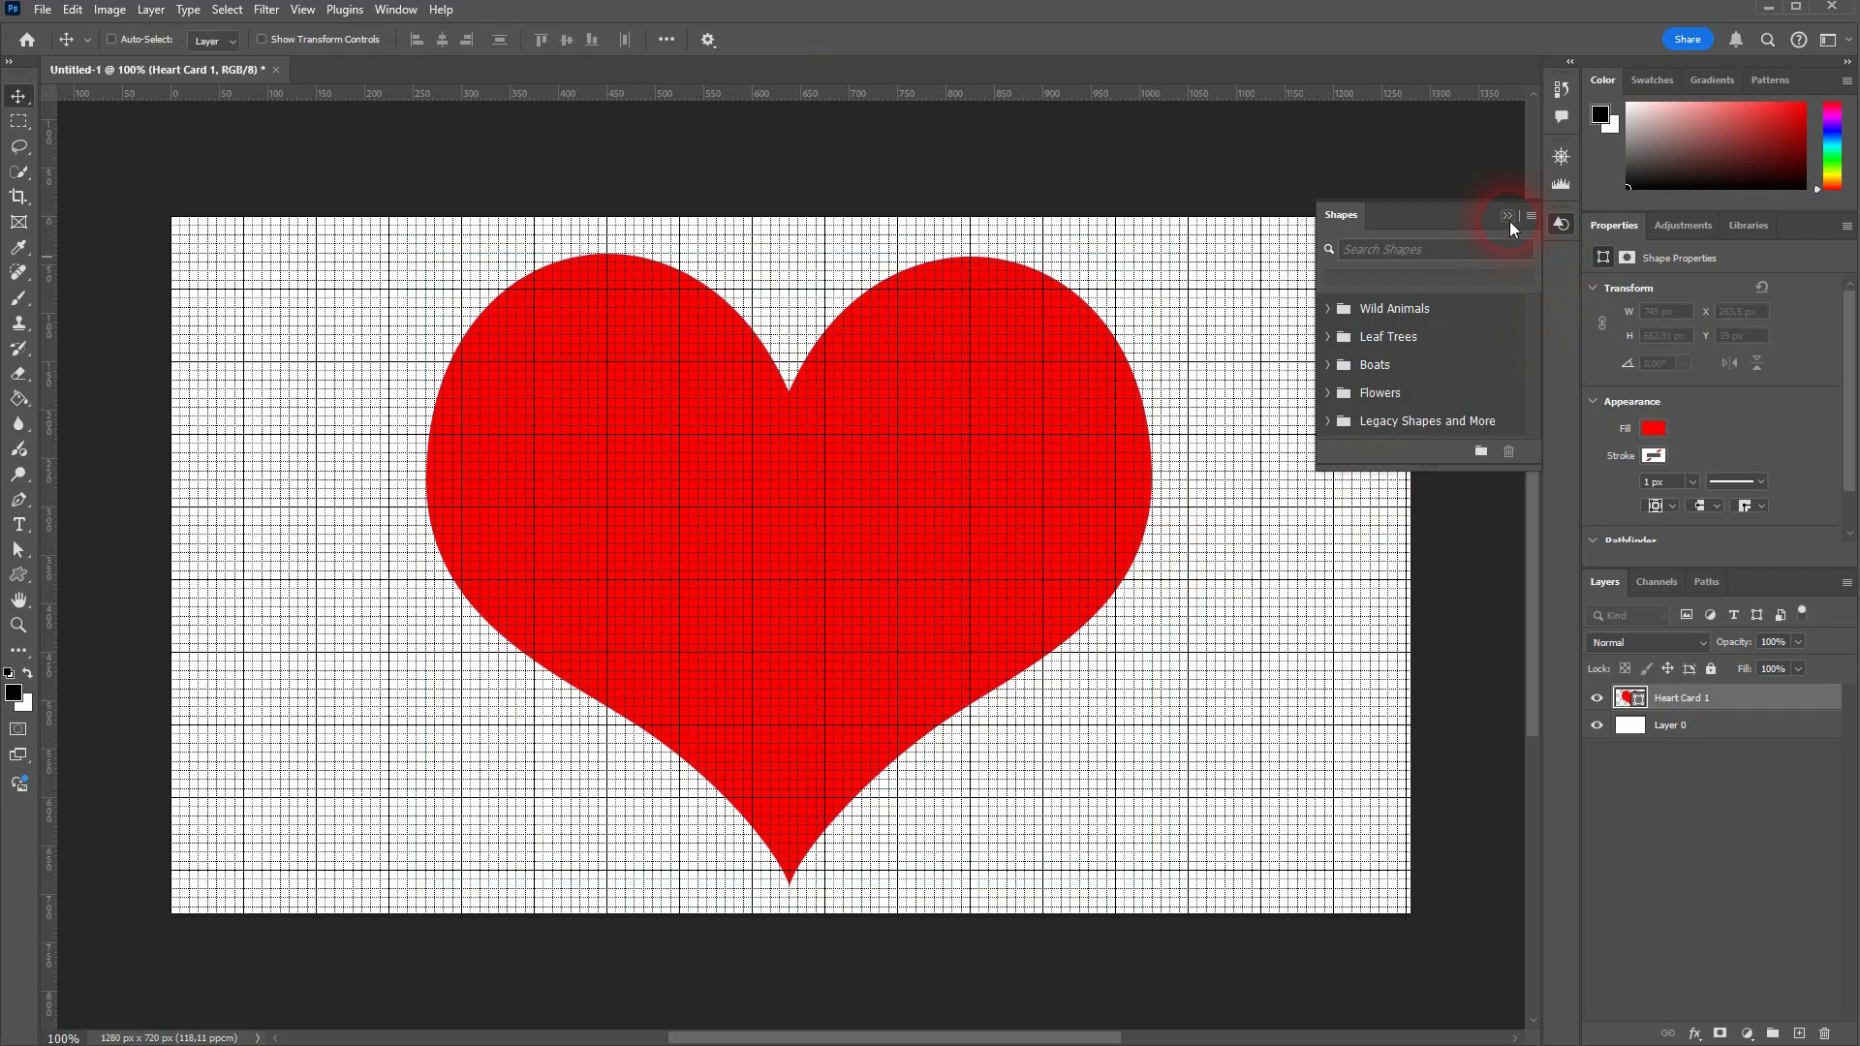
# - Close the Shapes panel and remove it from the collapsed panel dock
pyautogui.click(1506, 215)
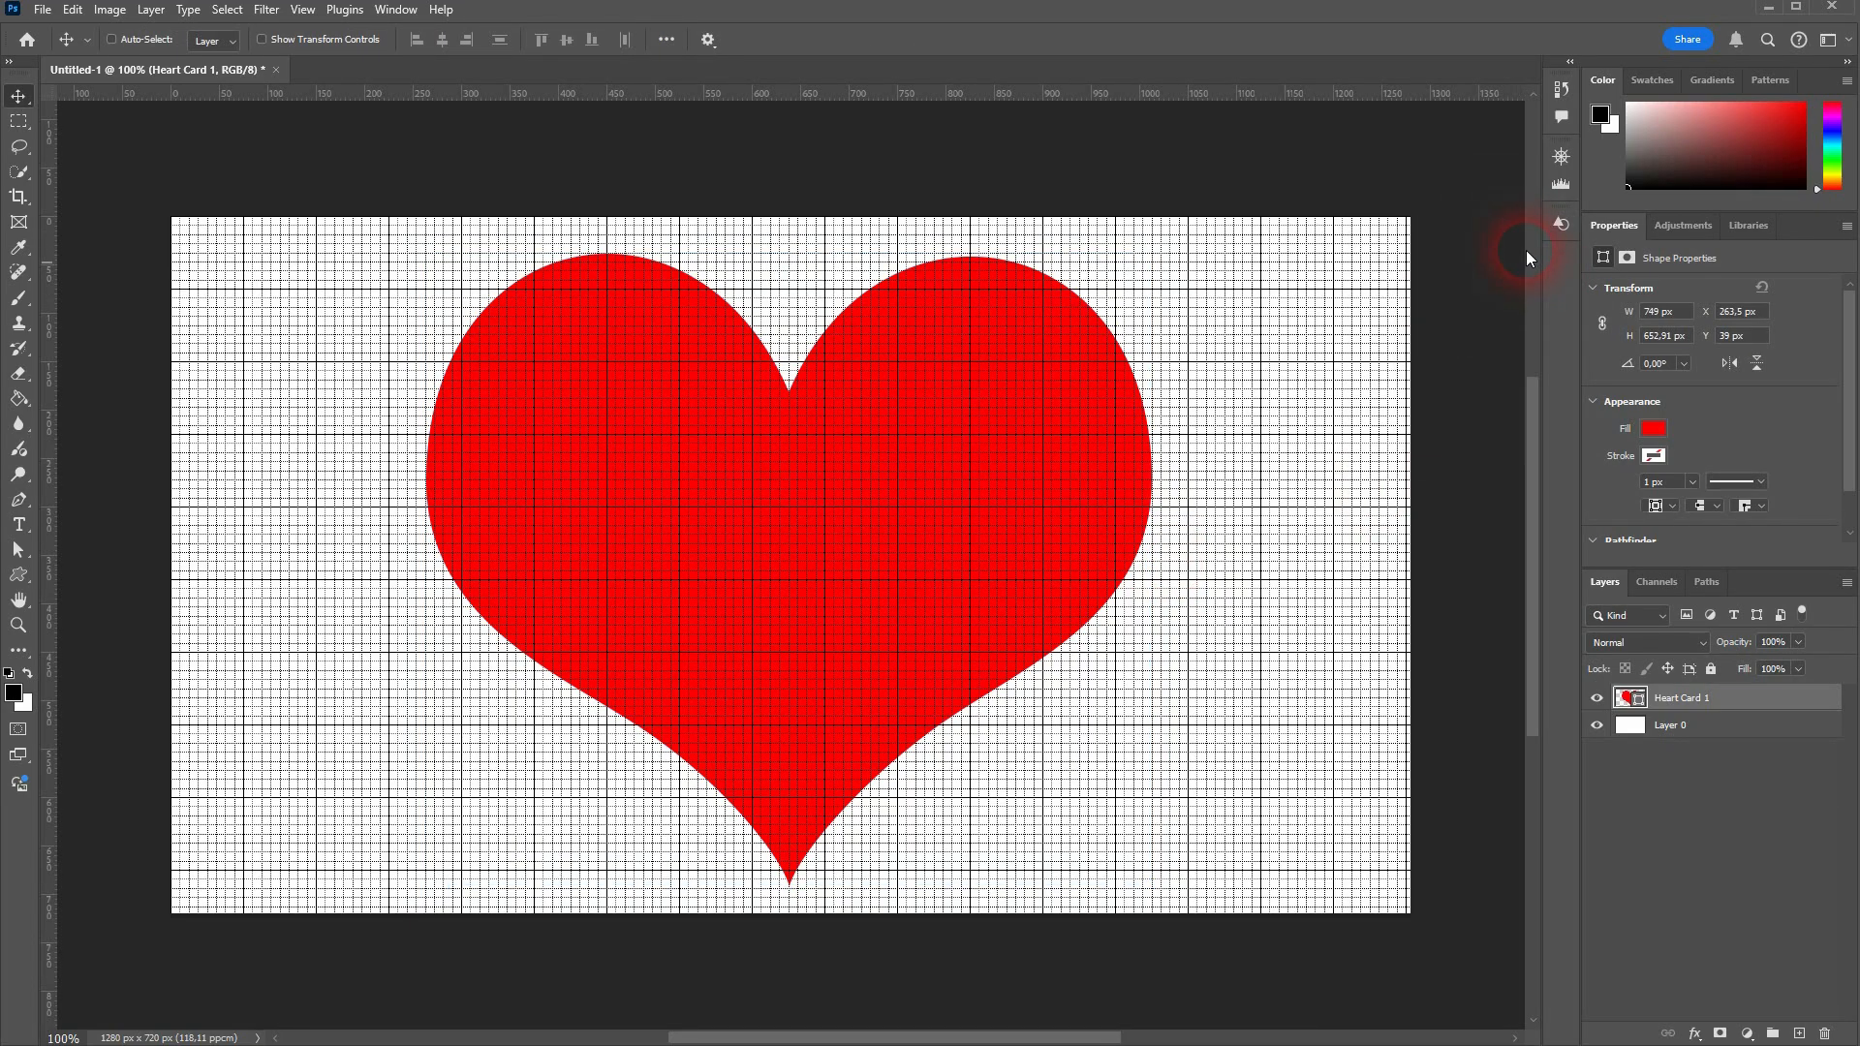
pyautogui.click(1561, 224)
pyautogui.rightClick(1561, 225)
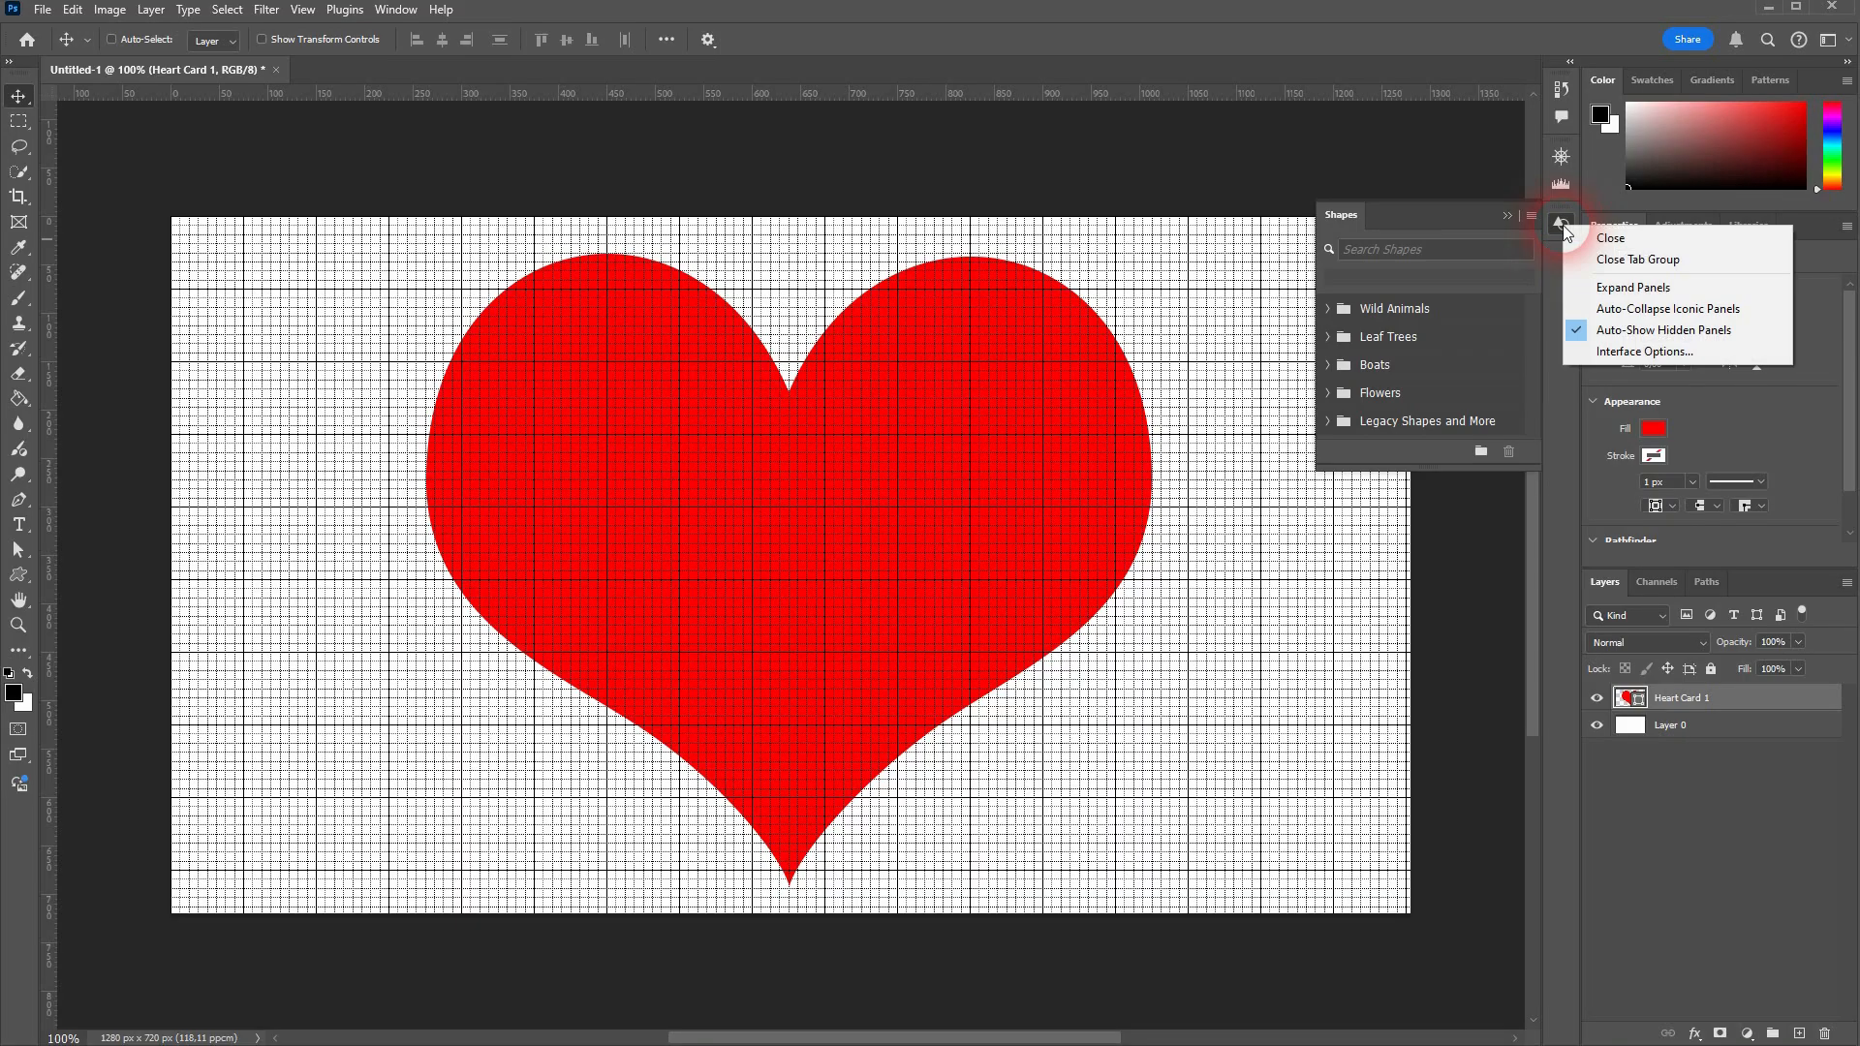
pyautogui.click(1570, 239)
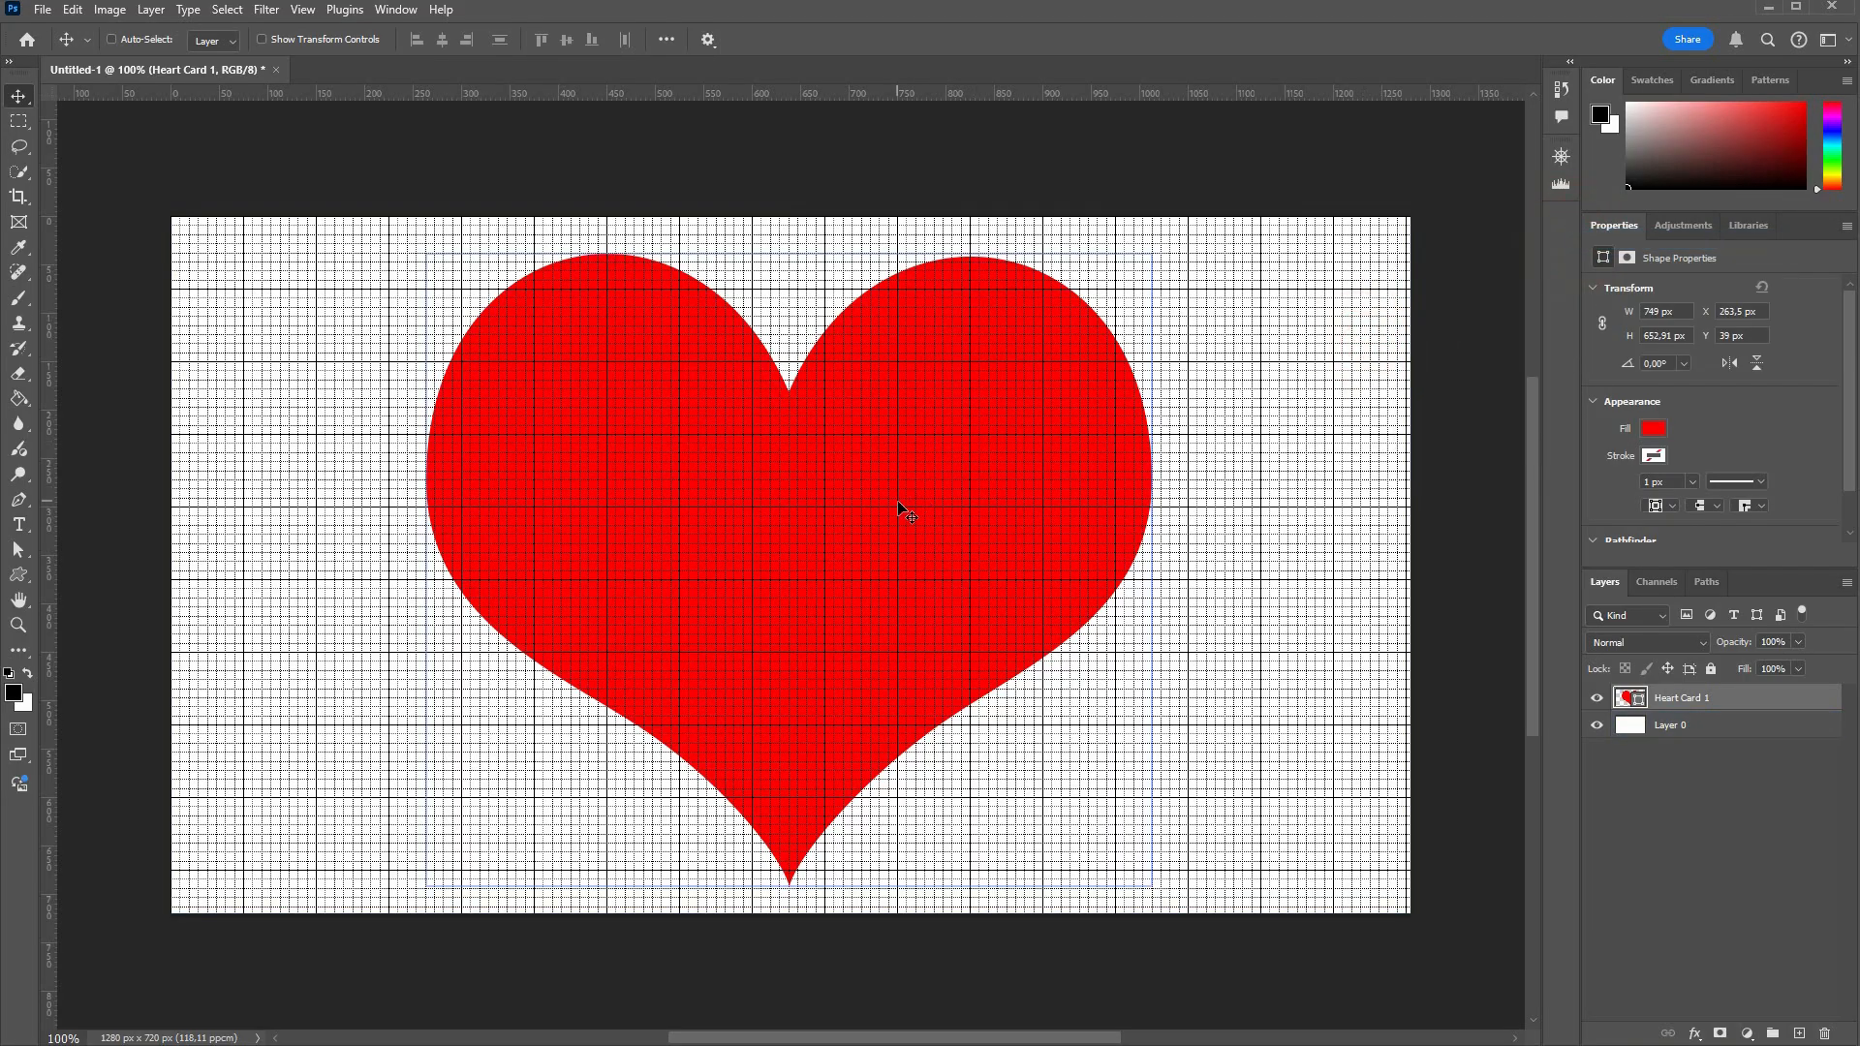
# - Switch from the Custom Shape tool to the Rectangle tool for drawing over the heart
pyautogui.scroll(1, 770, 513)
pyautogui.scroll(2, 770, 513)
pyautogui.scroll(-4, 775, 513)
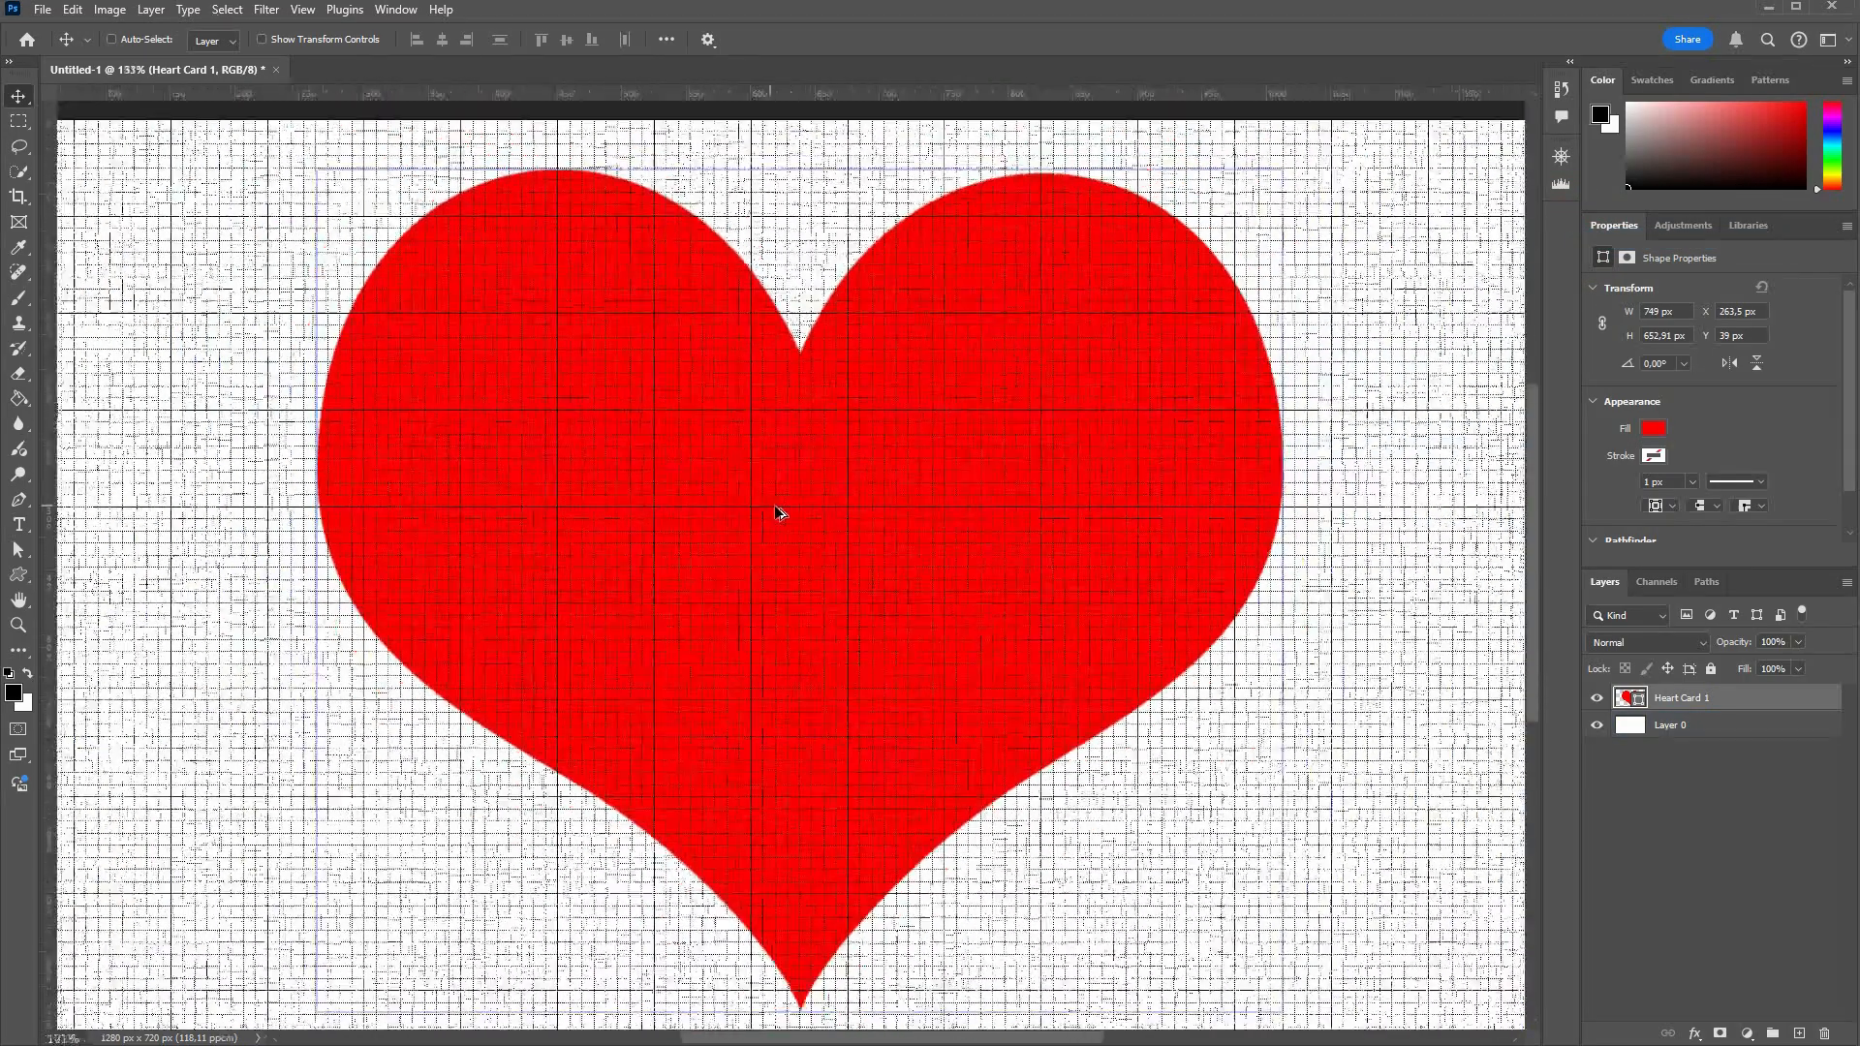
pyautogui.scroll(1, 792, 514)
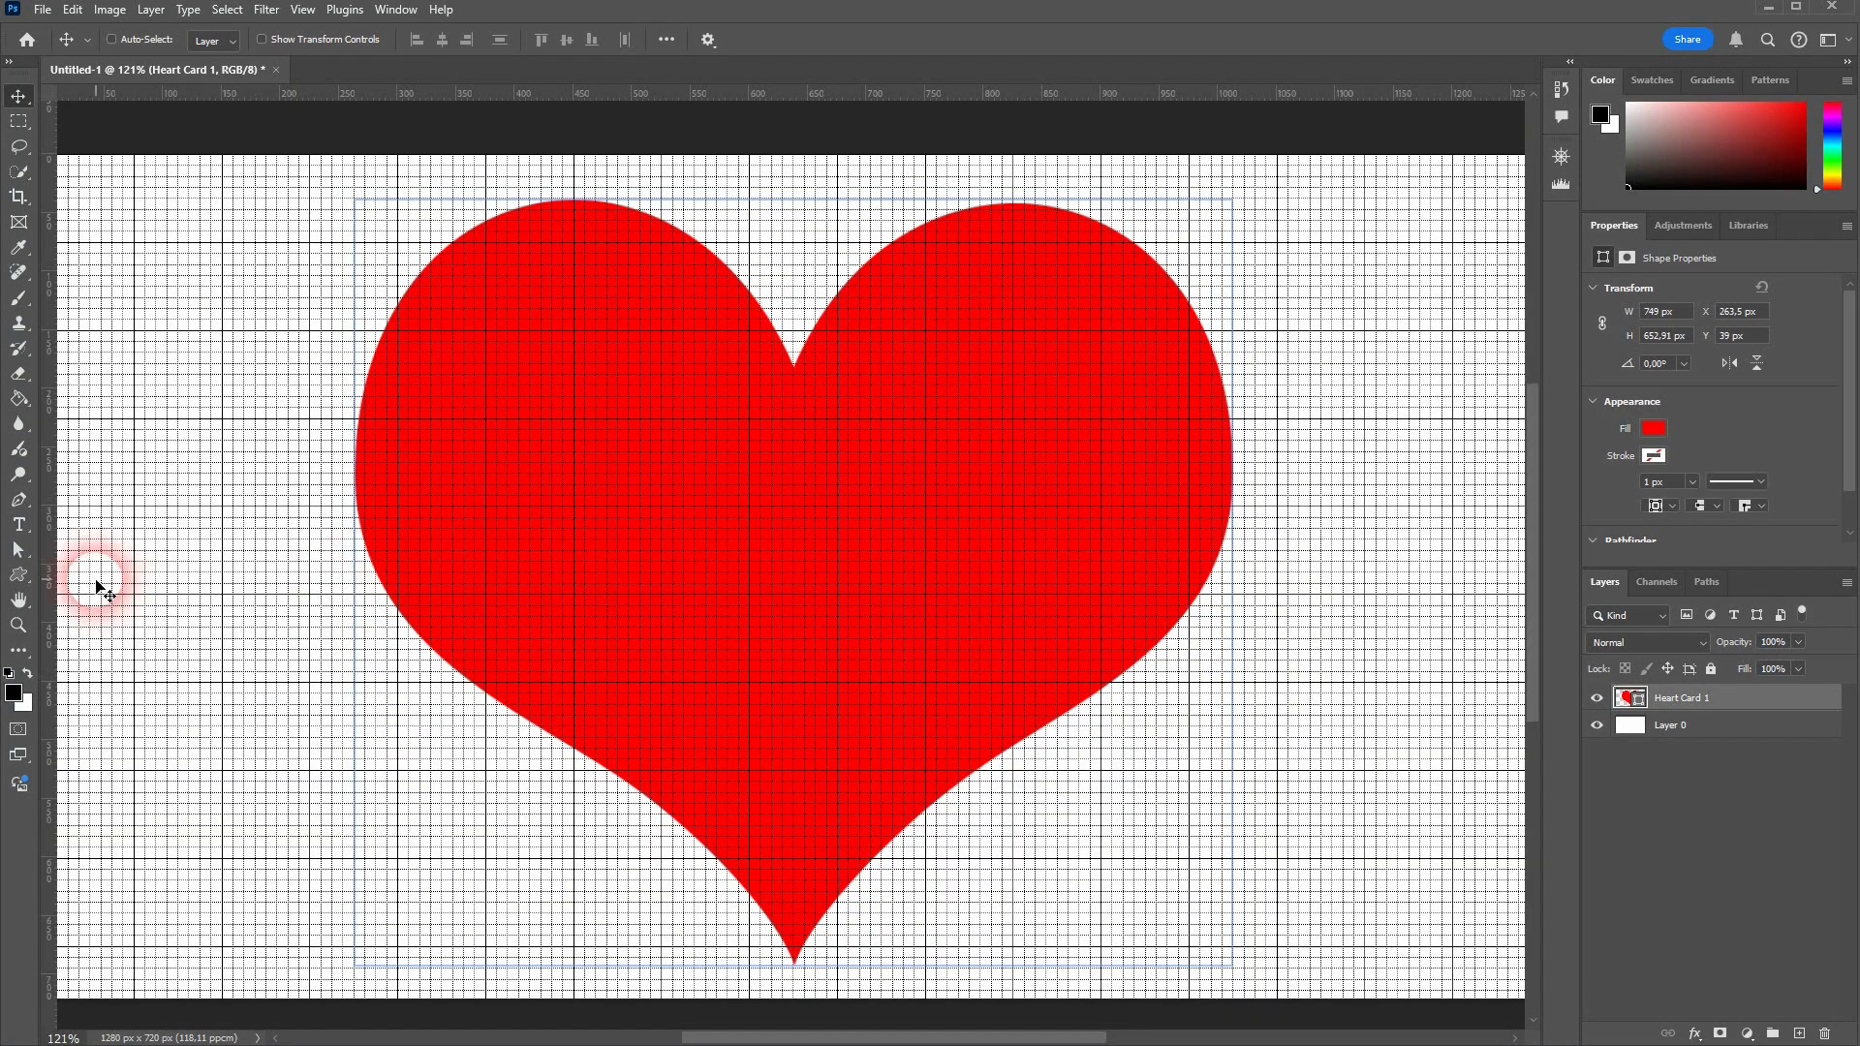
pyautogui.click(18, 575)
pyautogui.click(108, 578)
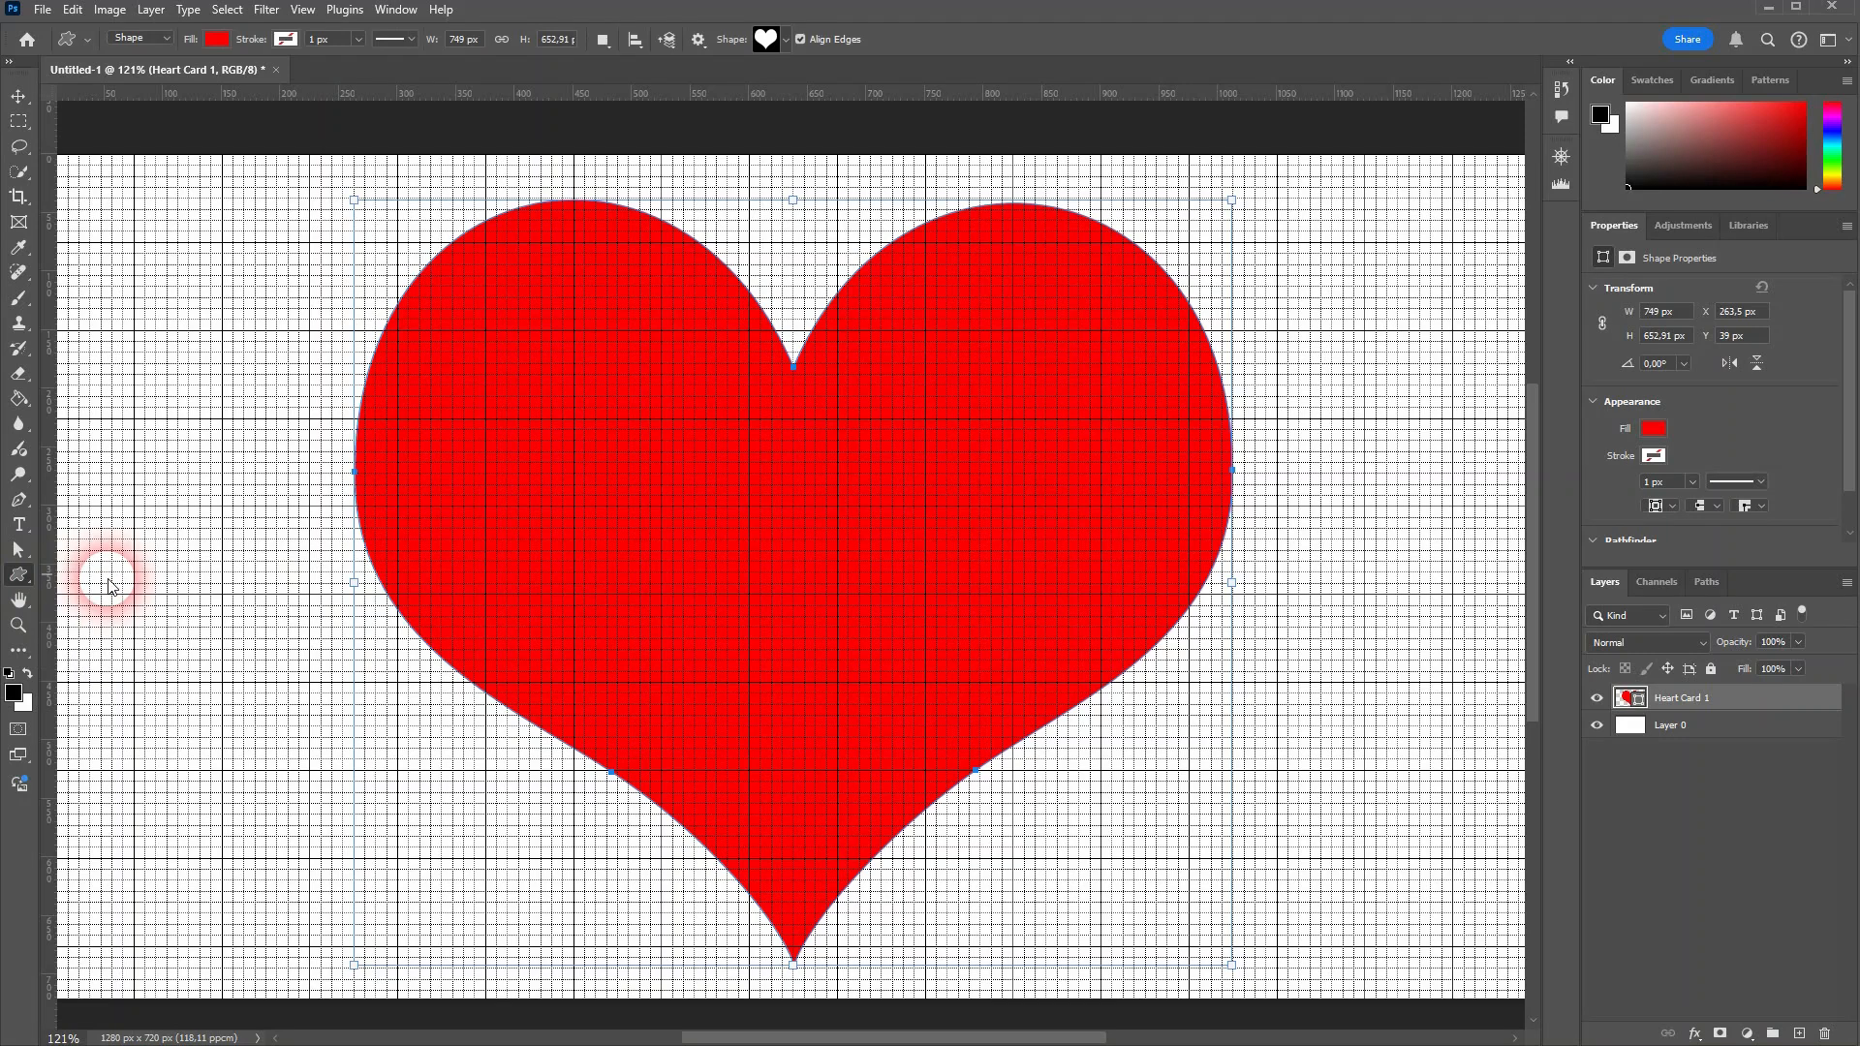
pyautogui.scroll(2, 465, 276)
pyautogui.scroll(2, 465, 276)
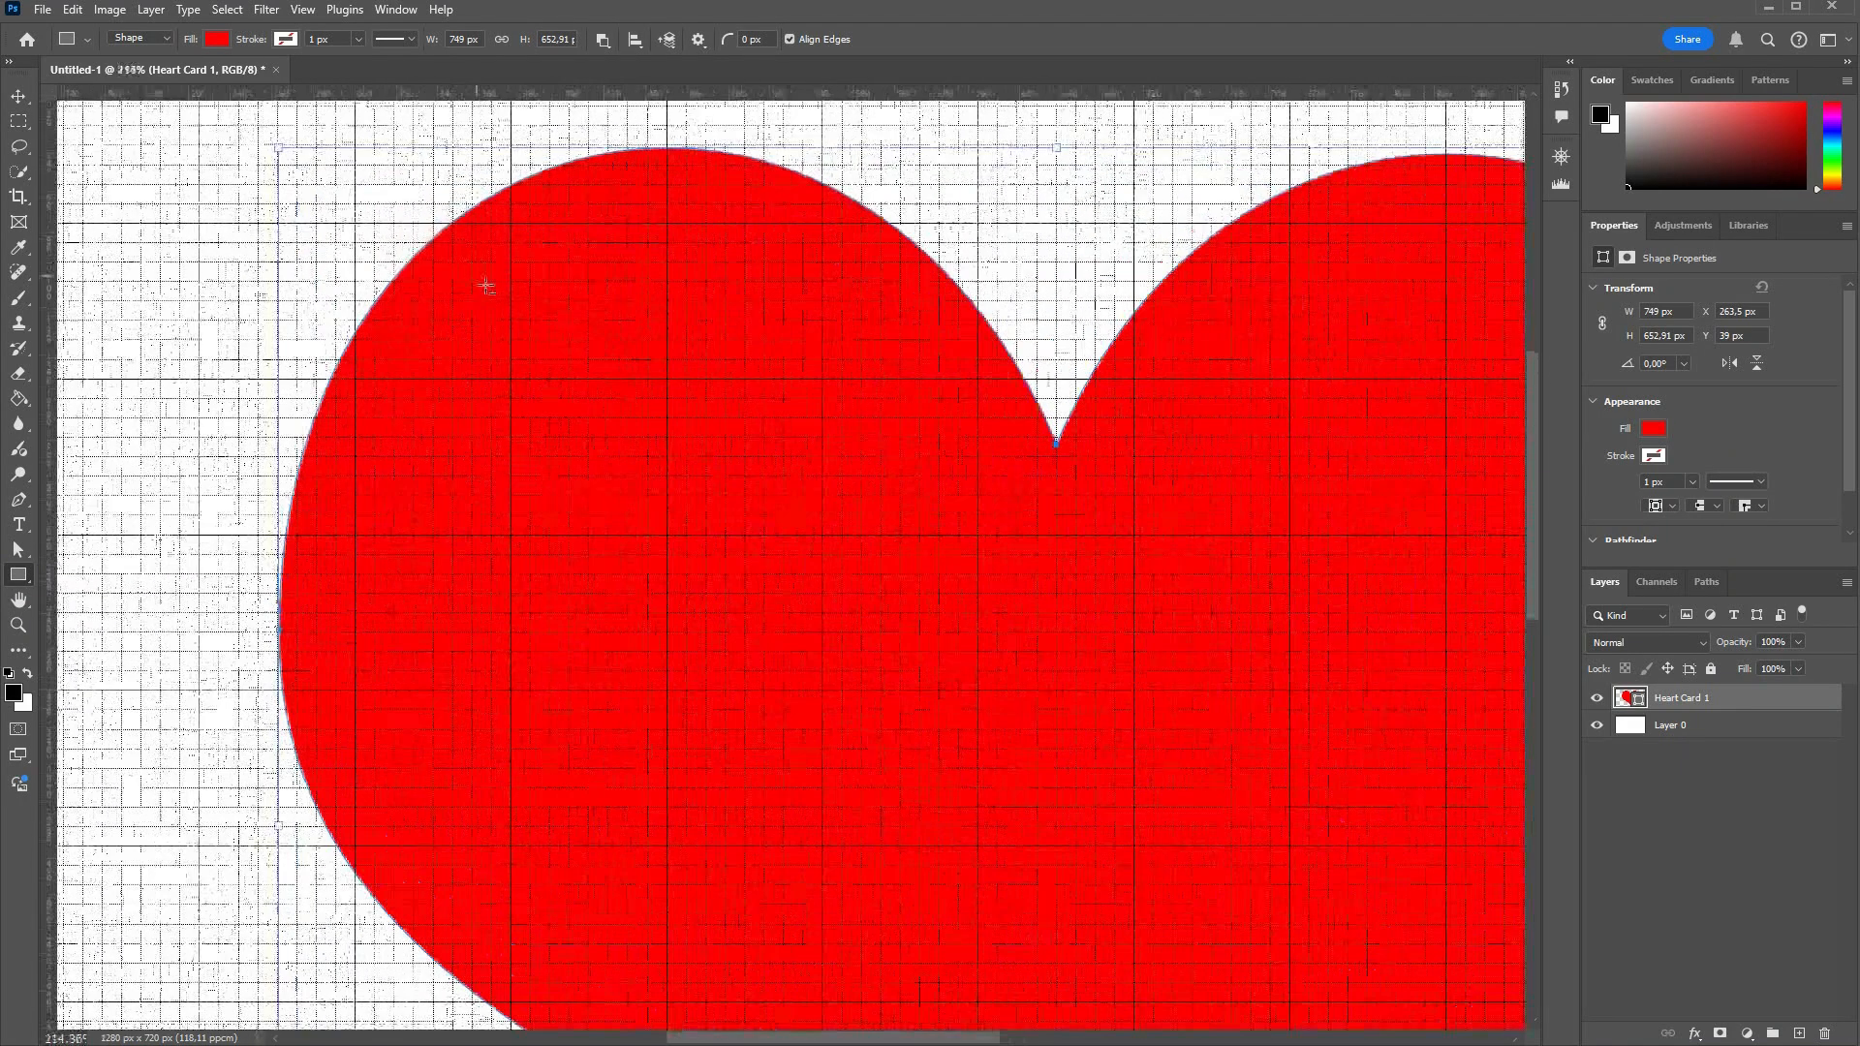
# - Examine the Snap To settings for guides, grid, layers and document bounds
pyautogui.click(299, 11)
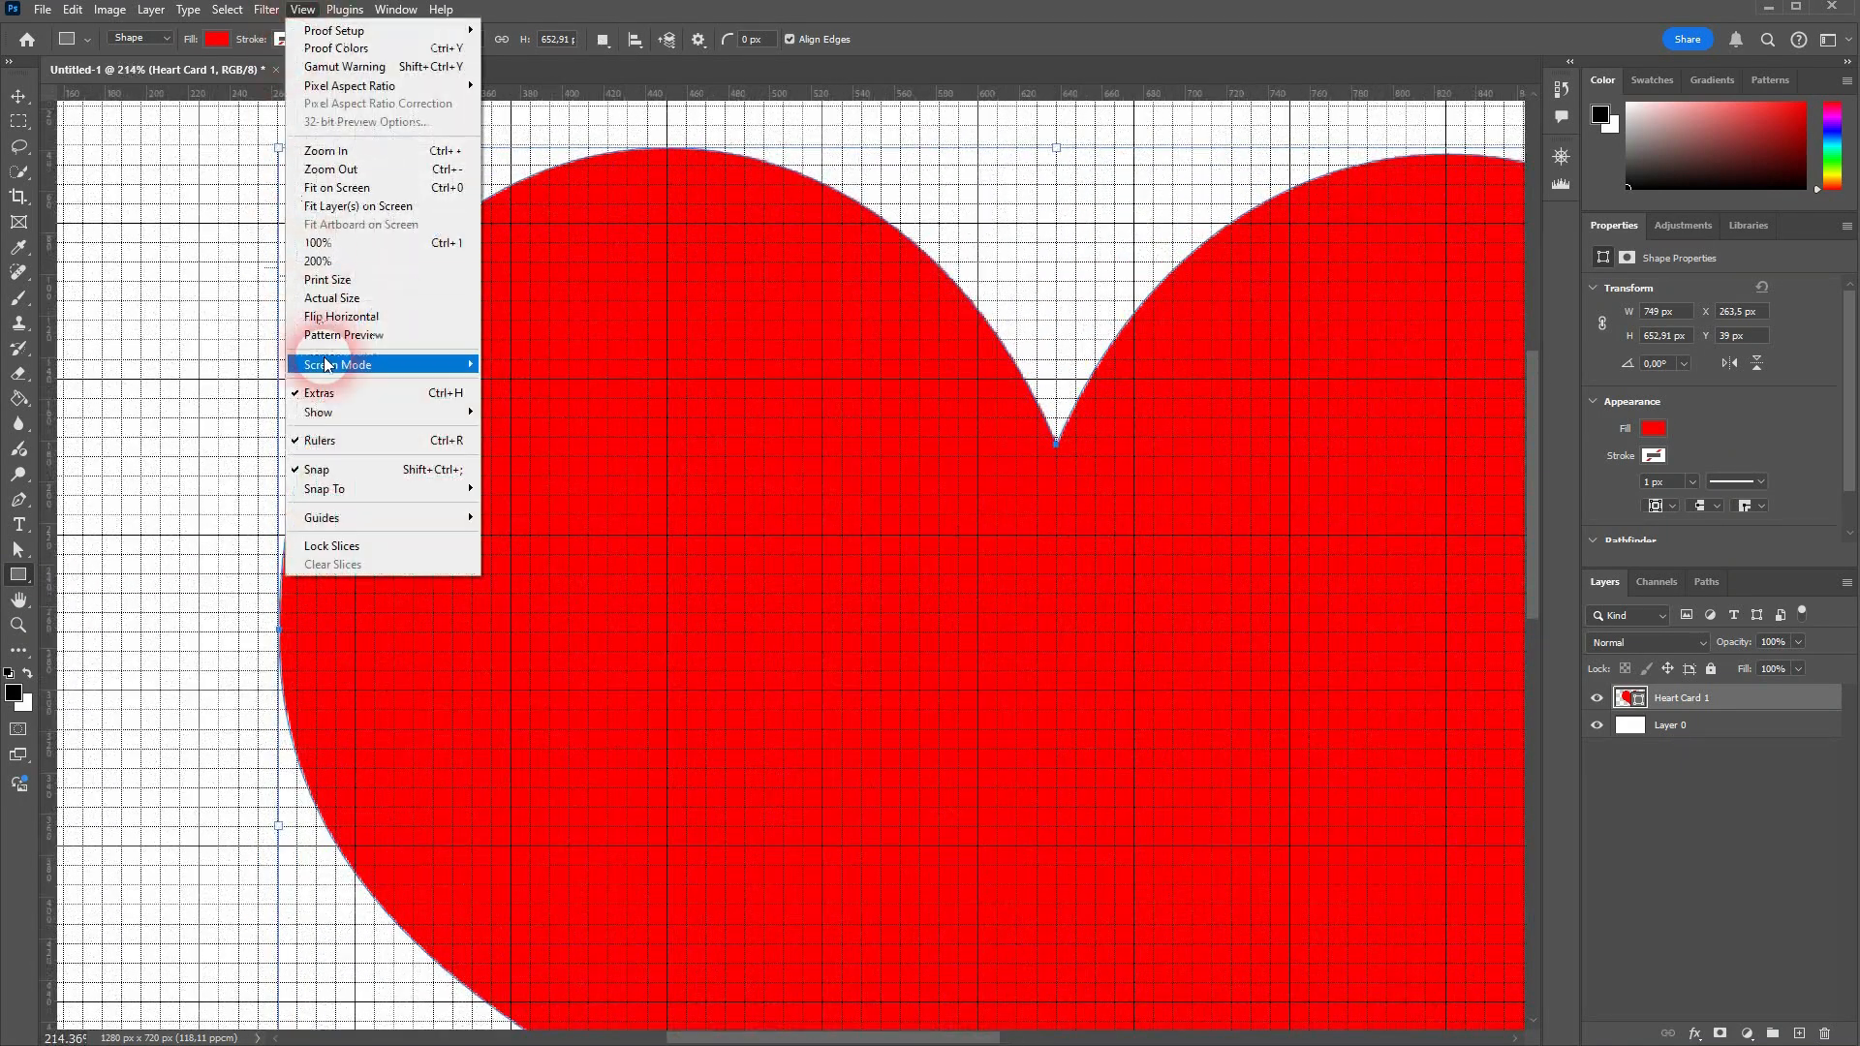
pyautogui.click(416, 489)
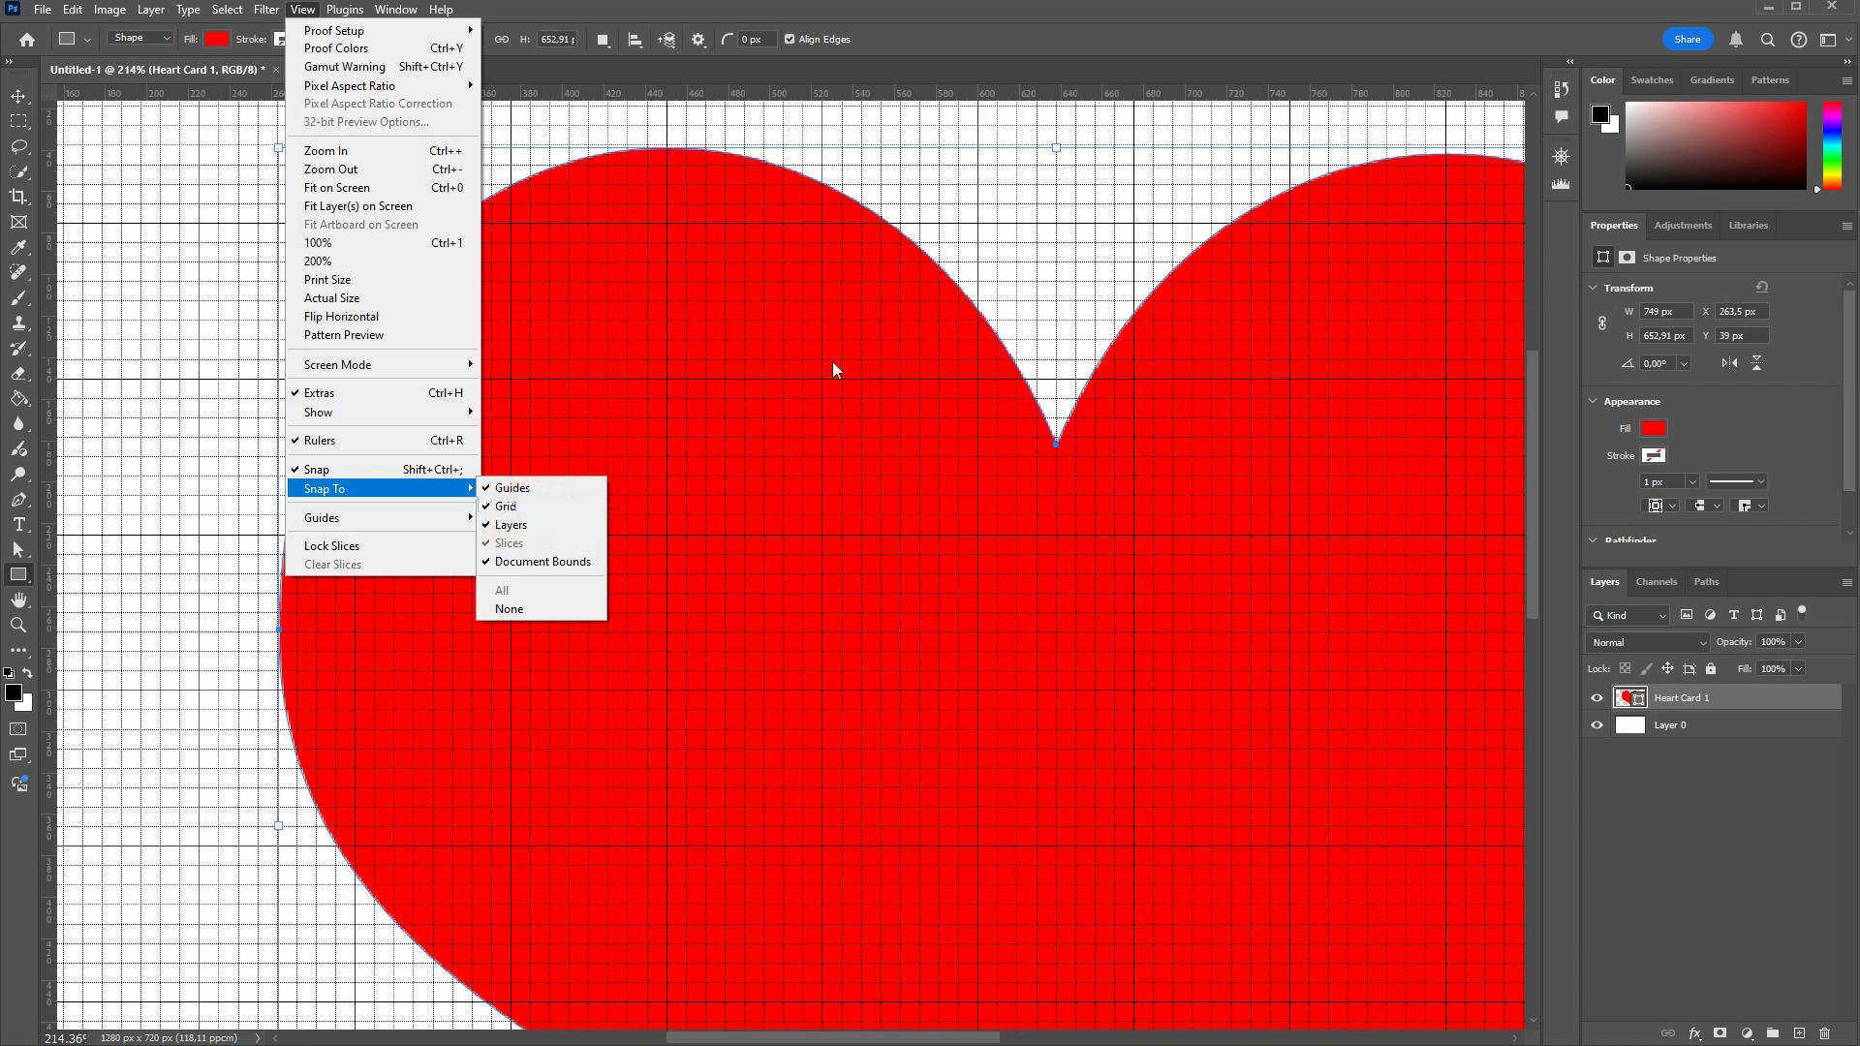
pyautogui.click(1014, 21)
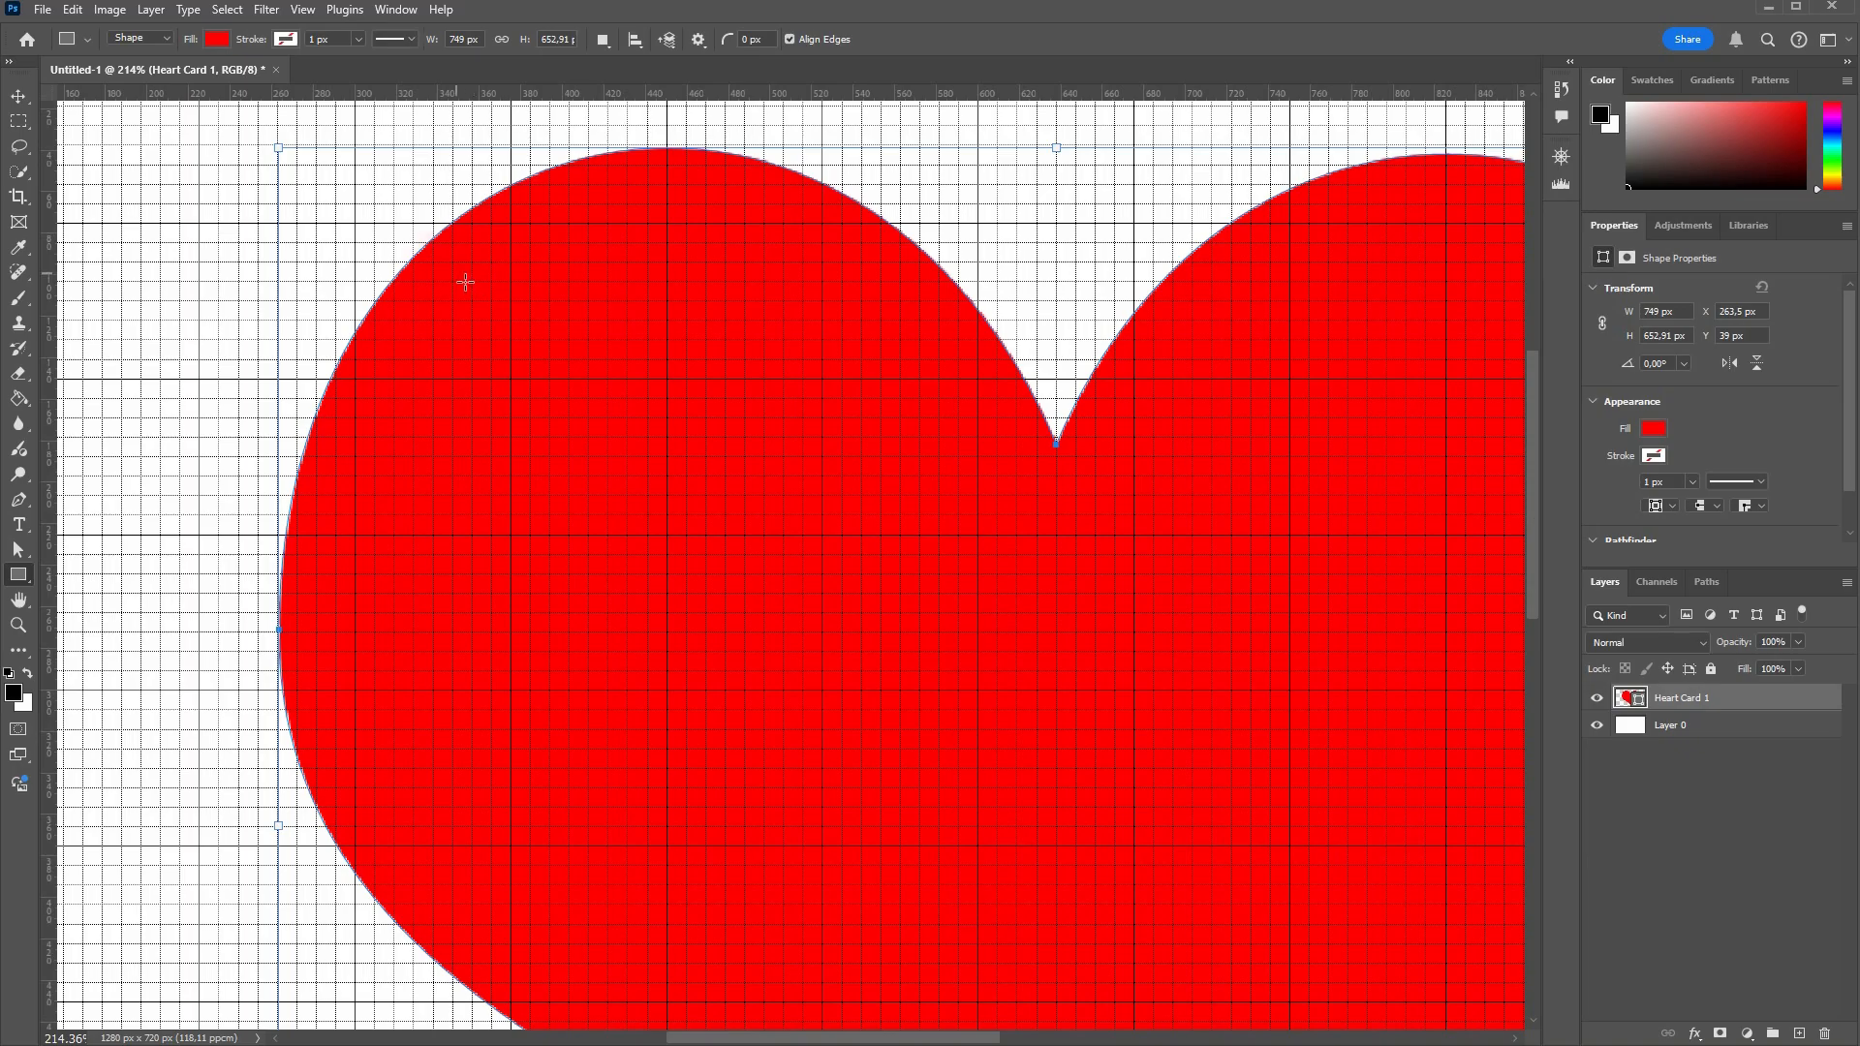
# - Draw a rectangle about 225 px wide and 113 px high over the heart's upper-left lobe and fill it with light blue
pyautogui.scroll(2, 452, 285)
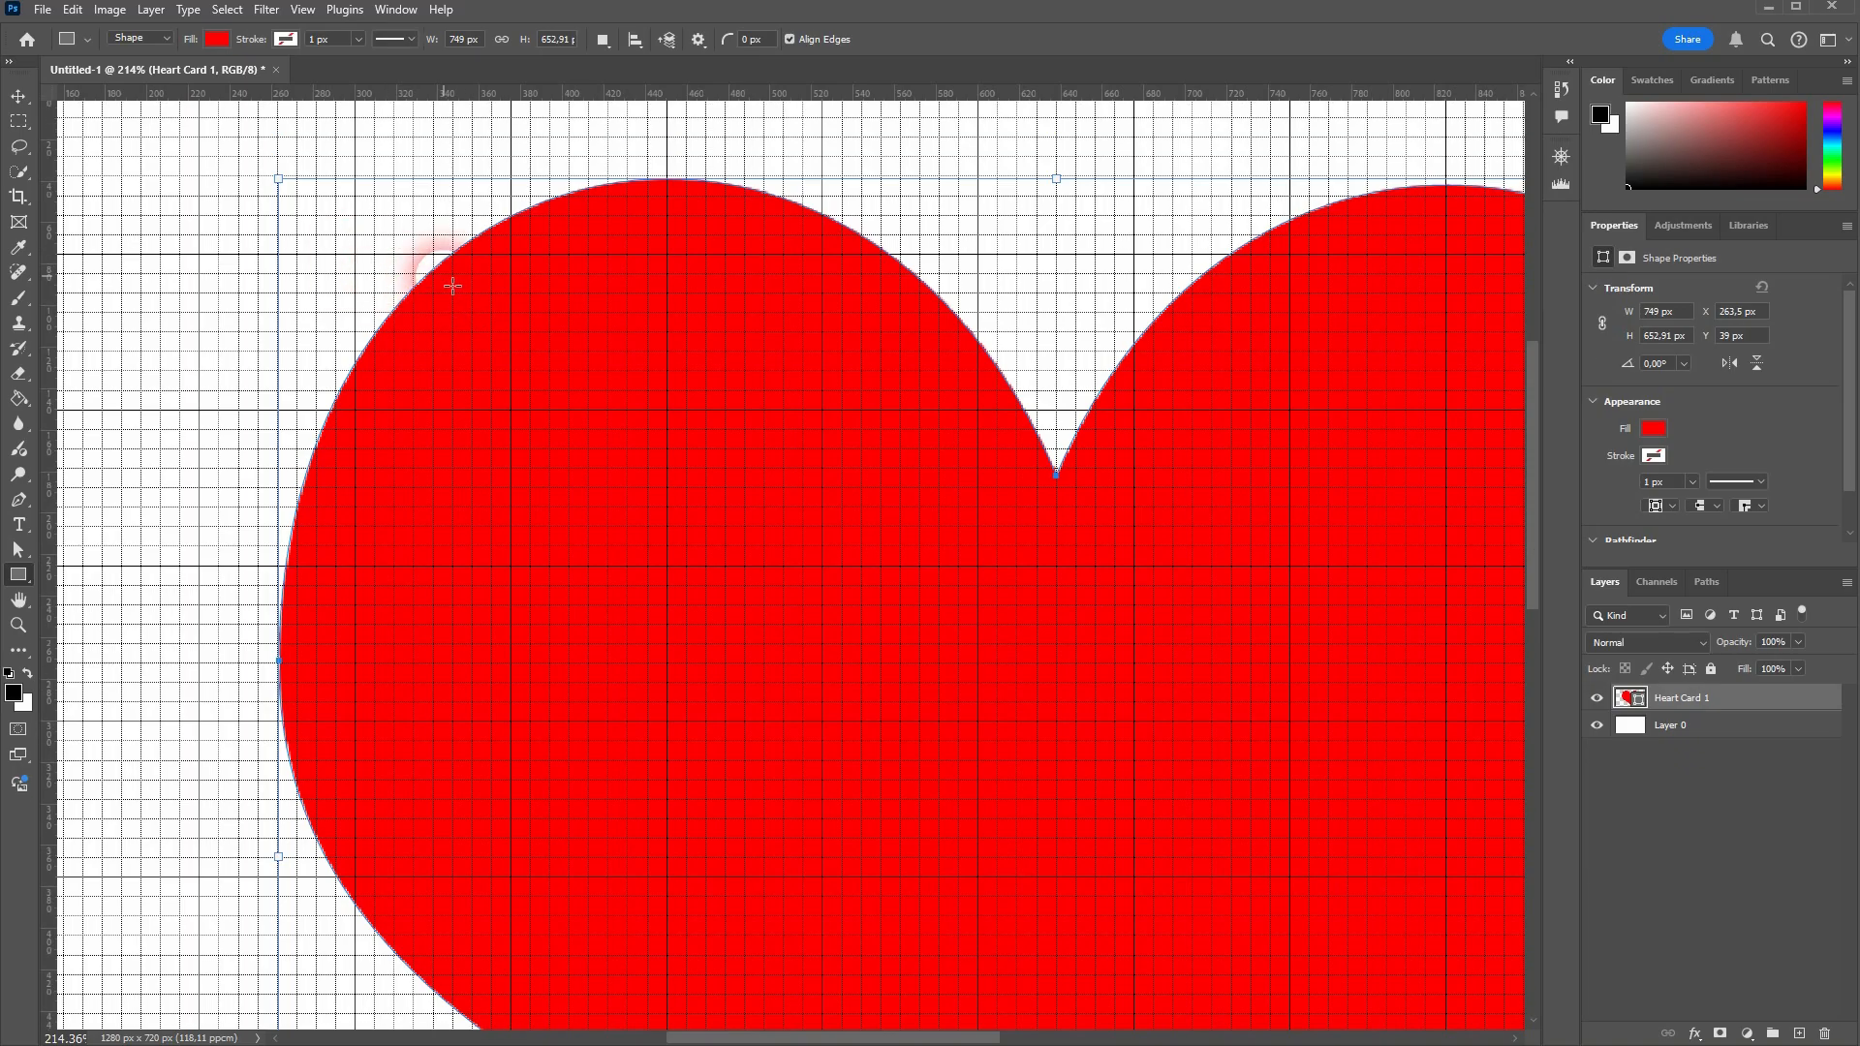
pyautogui.scroll(2, 446, 279)
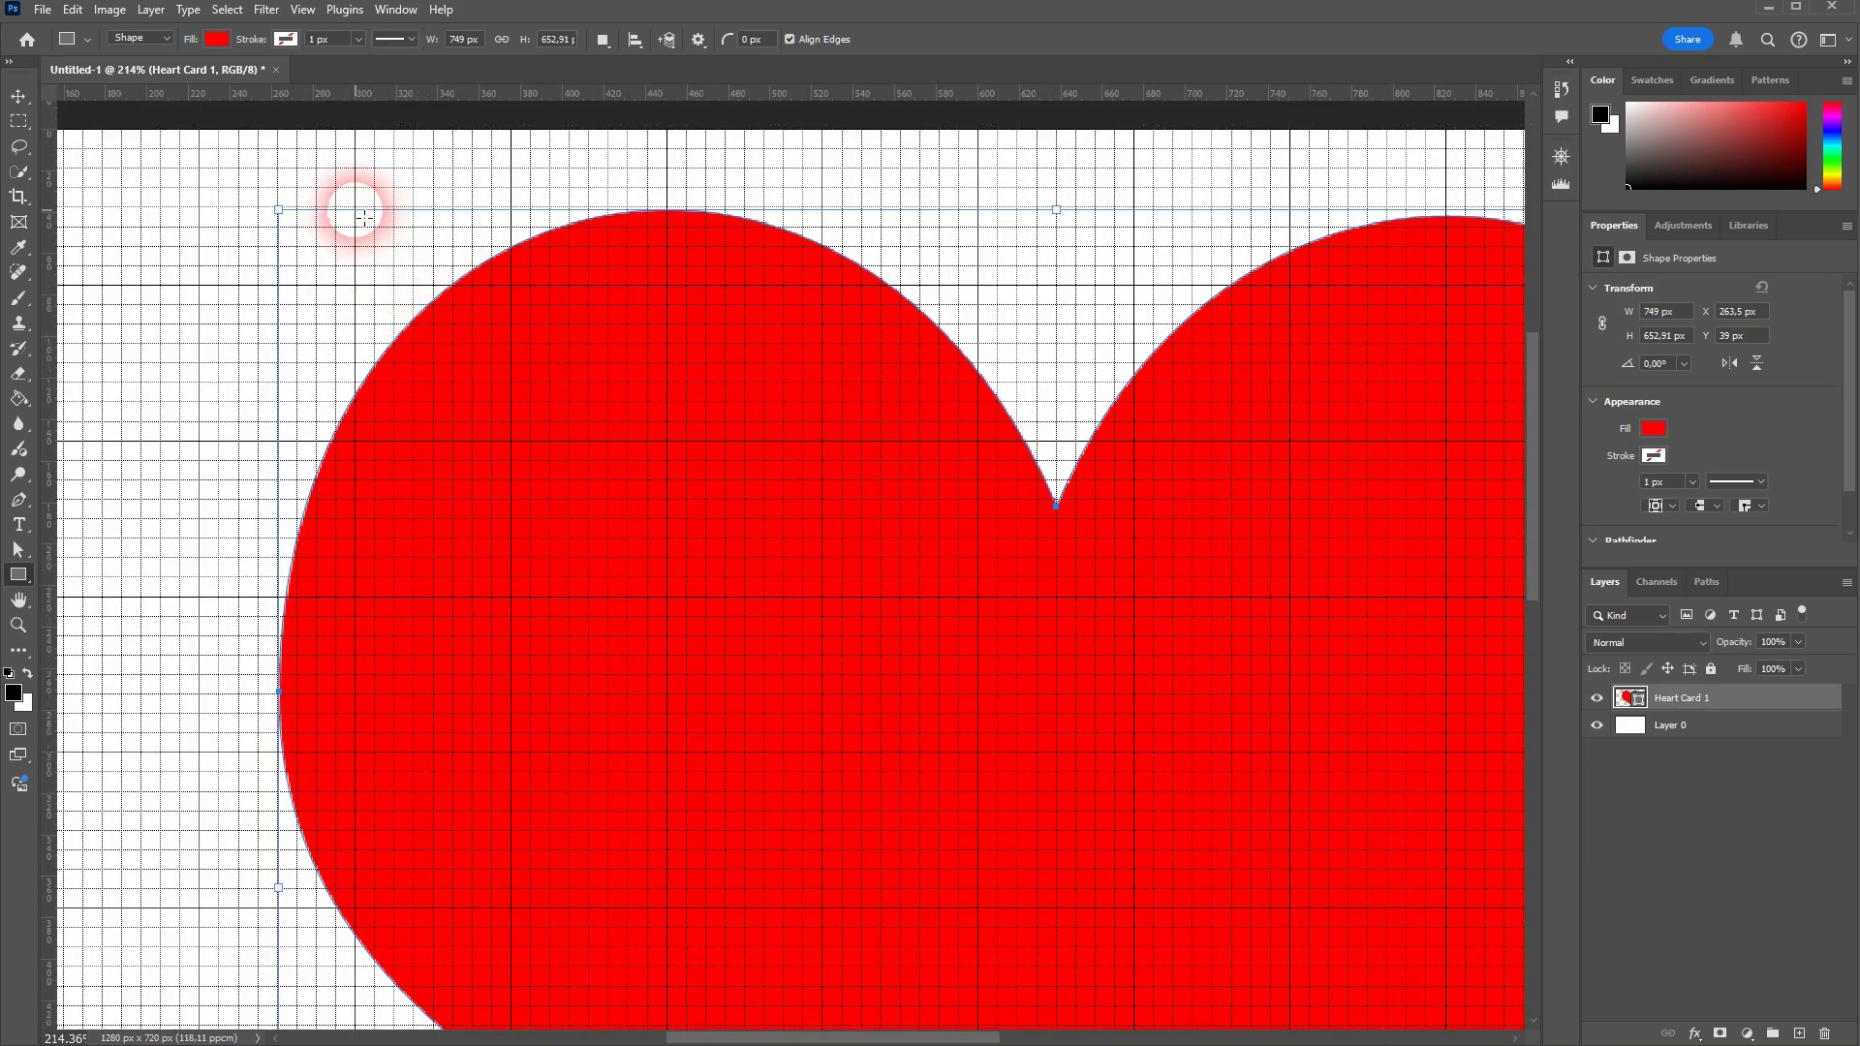
pyautogui.moveTo(362, 217); pyautogui.dragTo(822, 445)
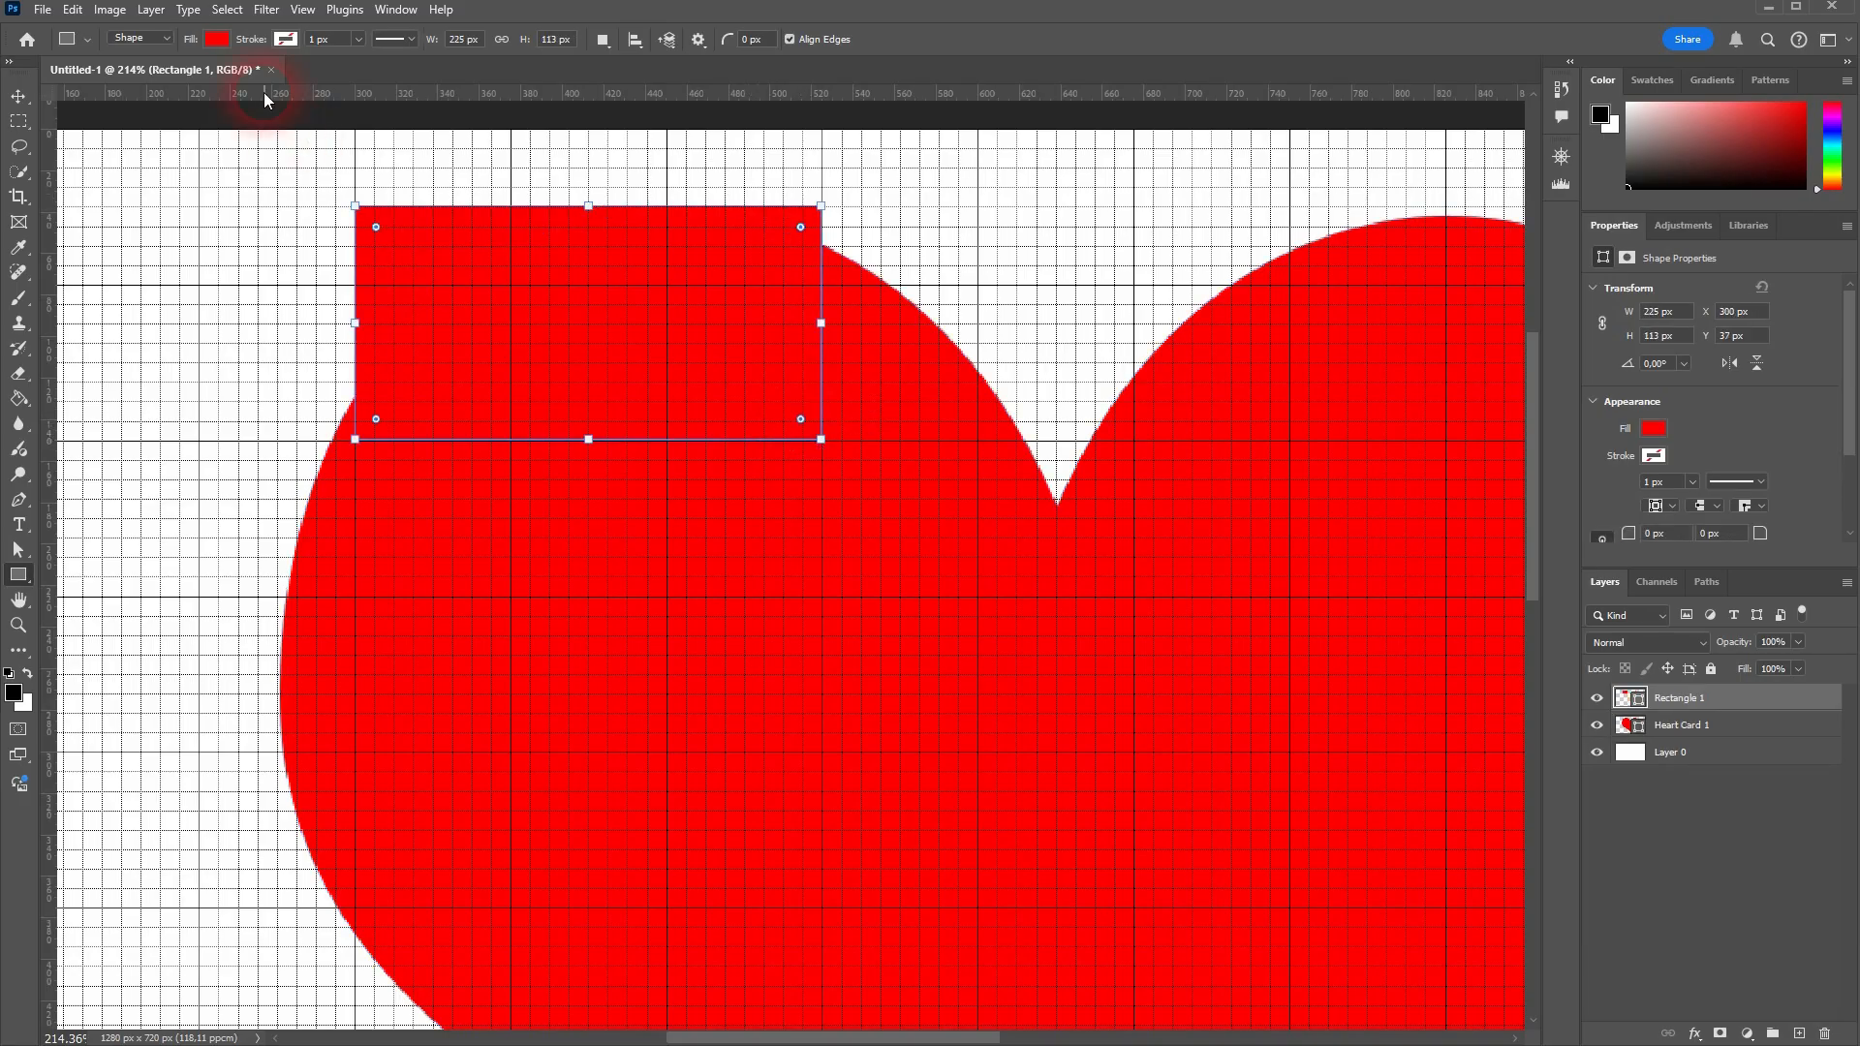
pyautogui.click(215, 40)
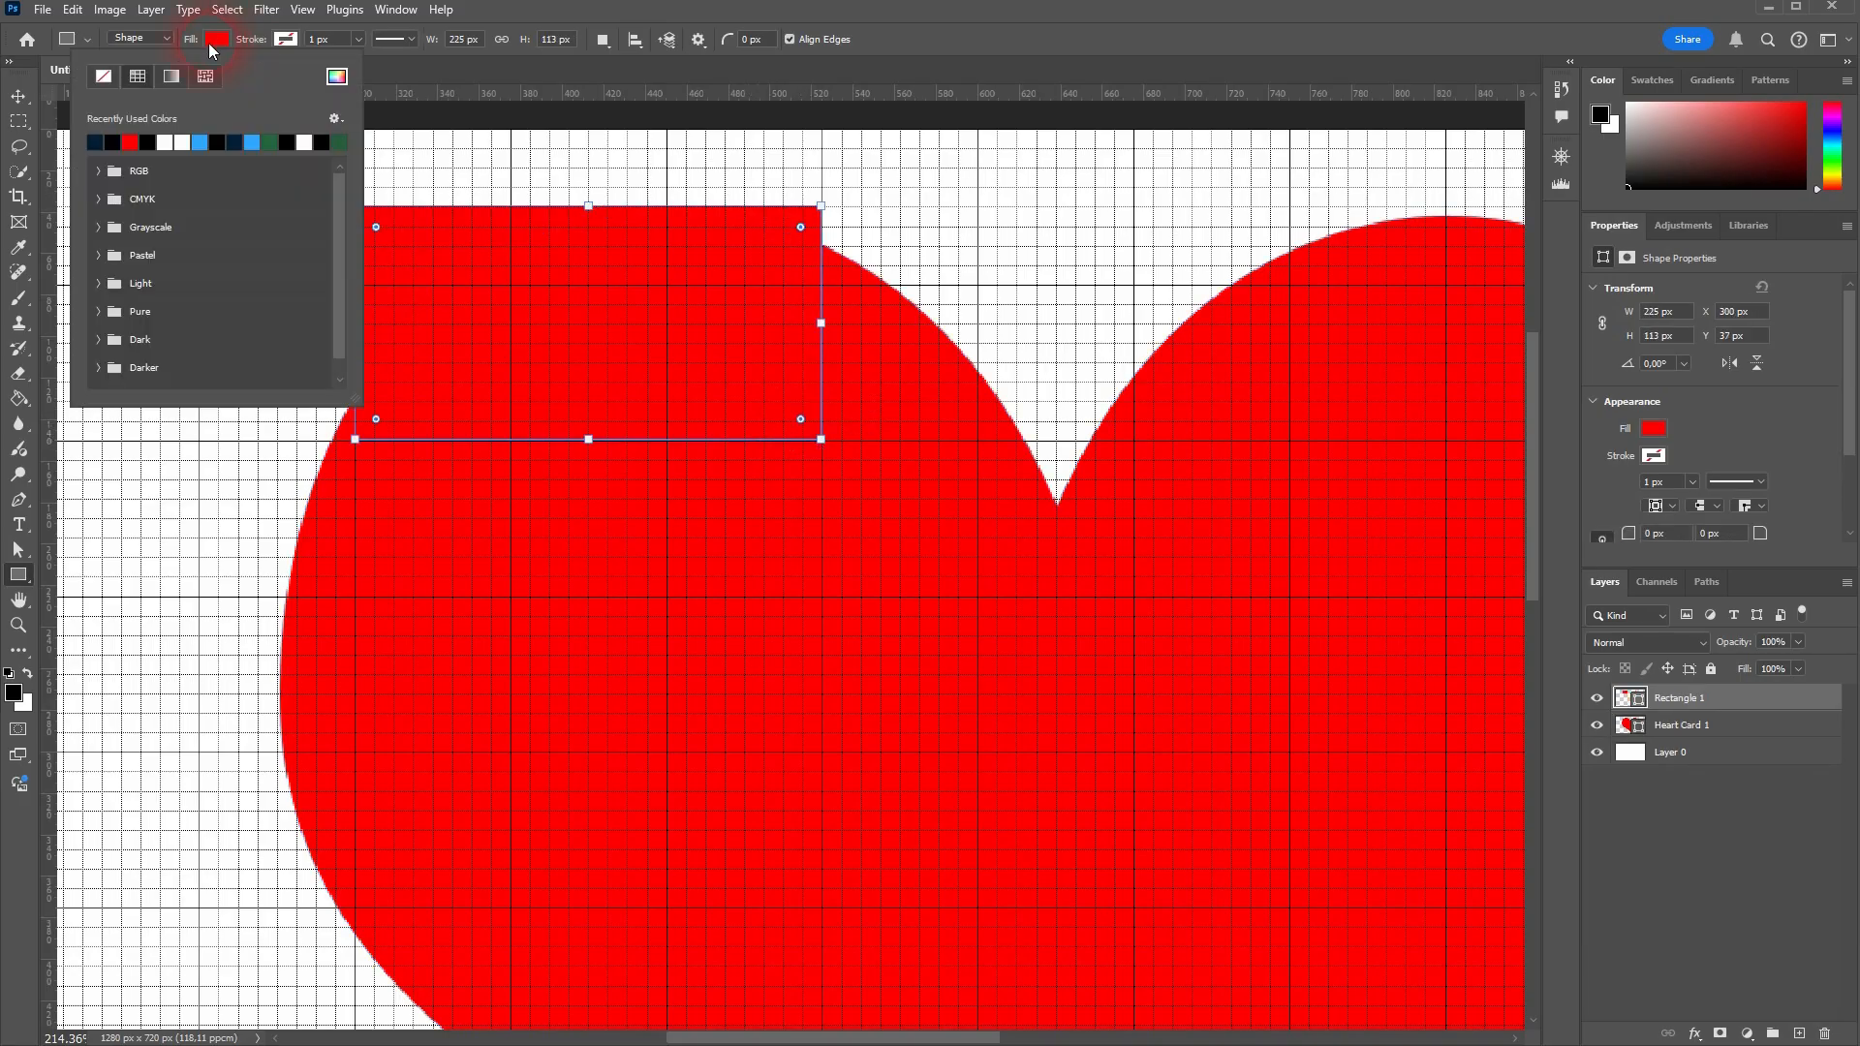
pyautogui.click(200, 142)
pyautogui.click(386, 174)
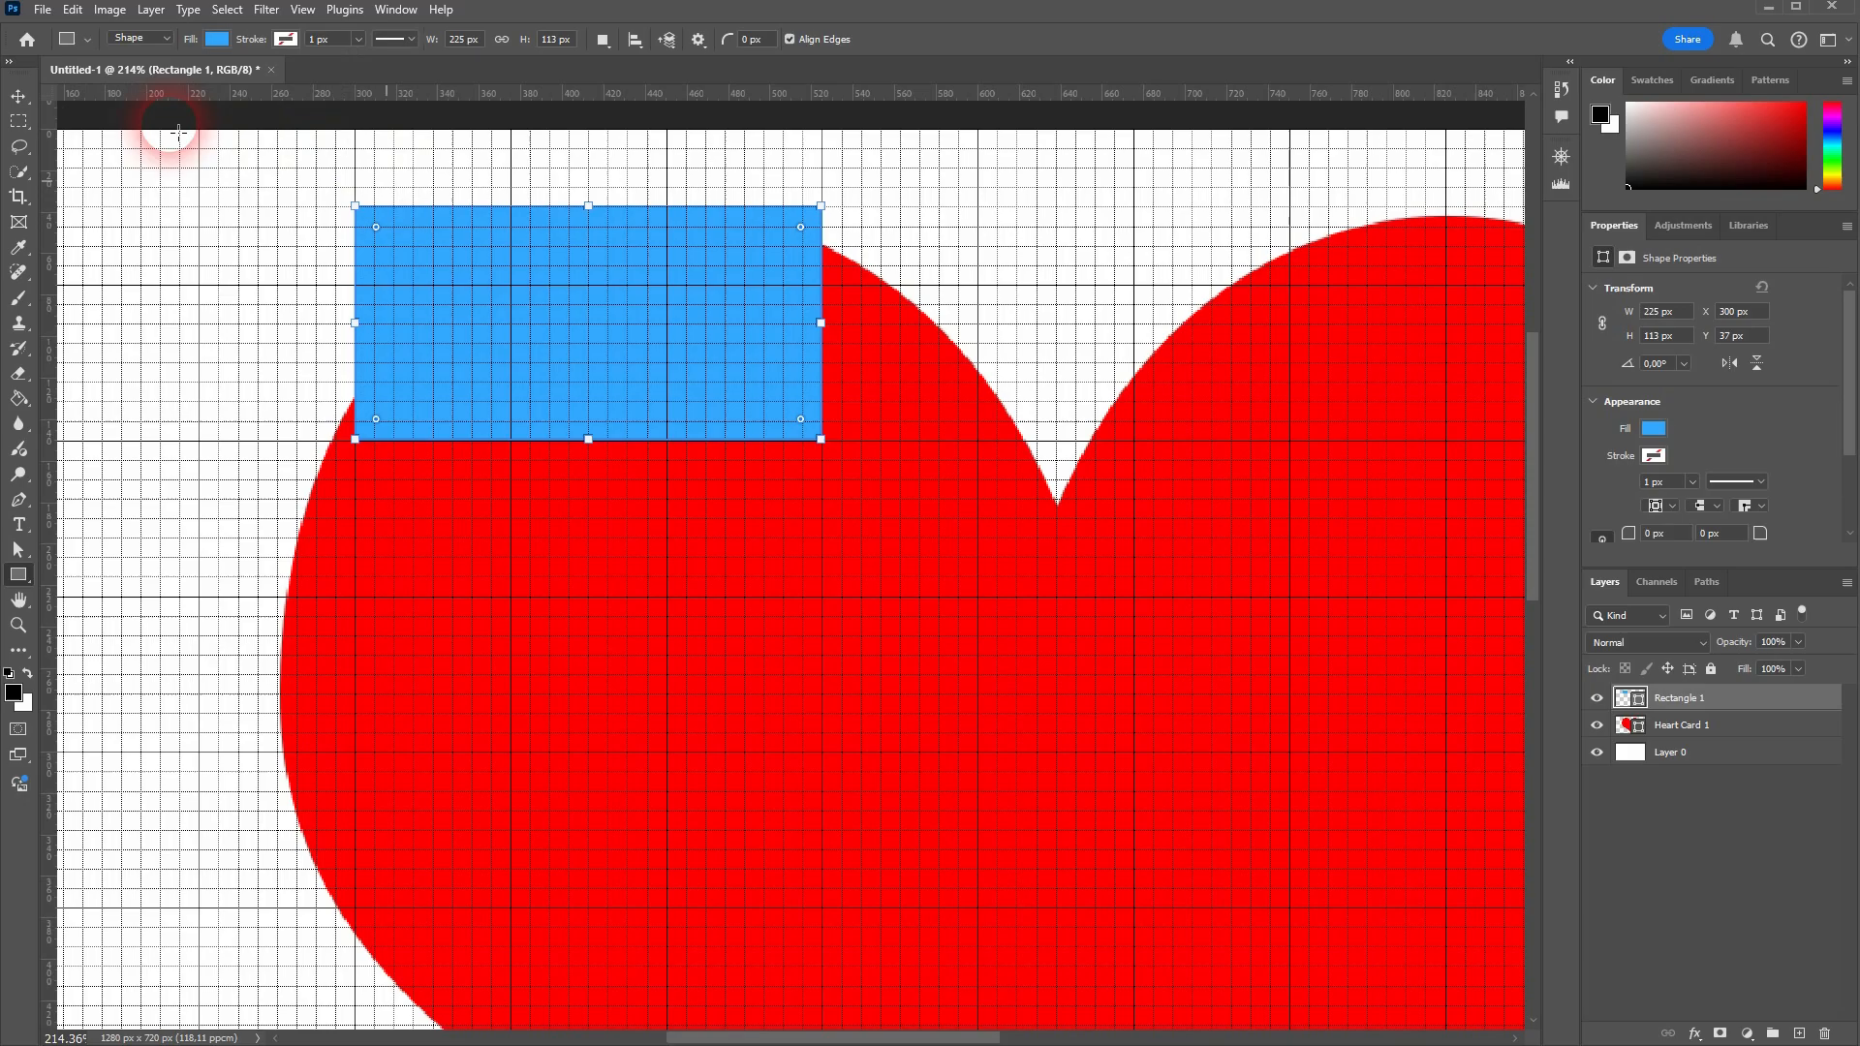
# - Duplicate the blue rectangle twice and place the copies side by side in a second row beneath it, about 19 px apart
pyautogui.click(18, 96)
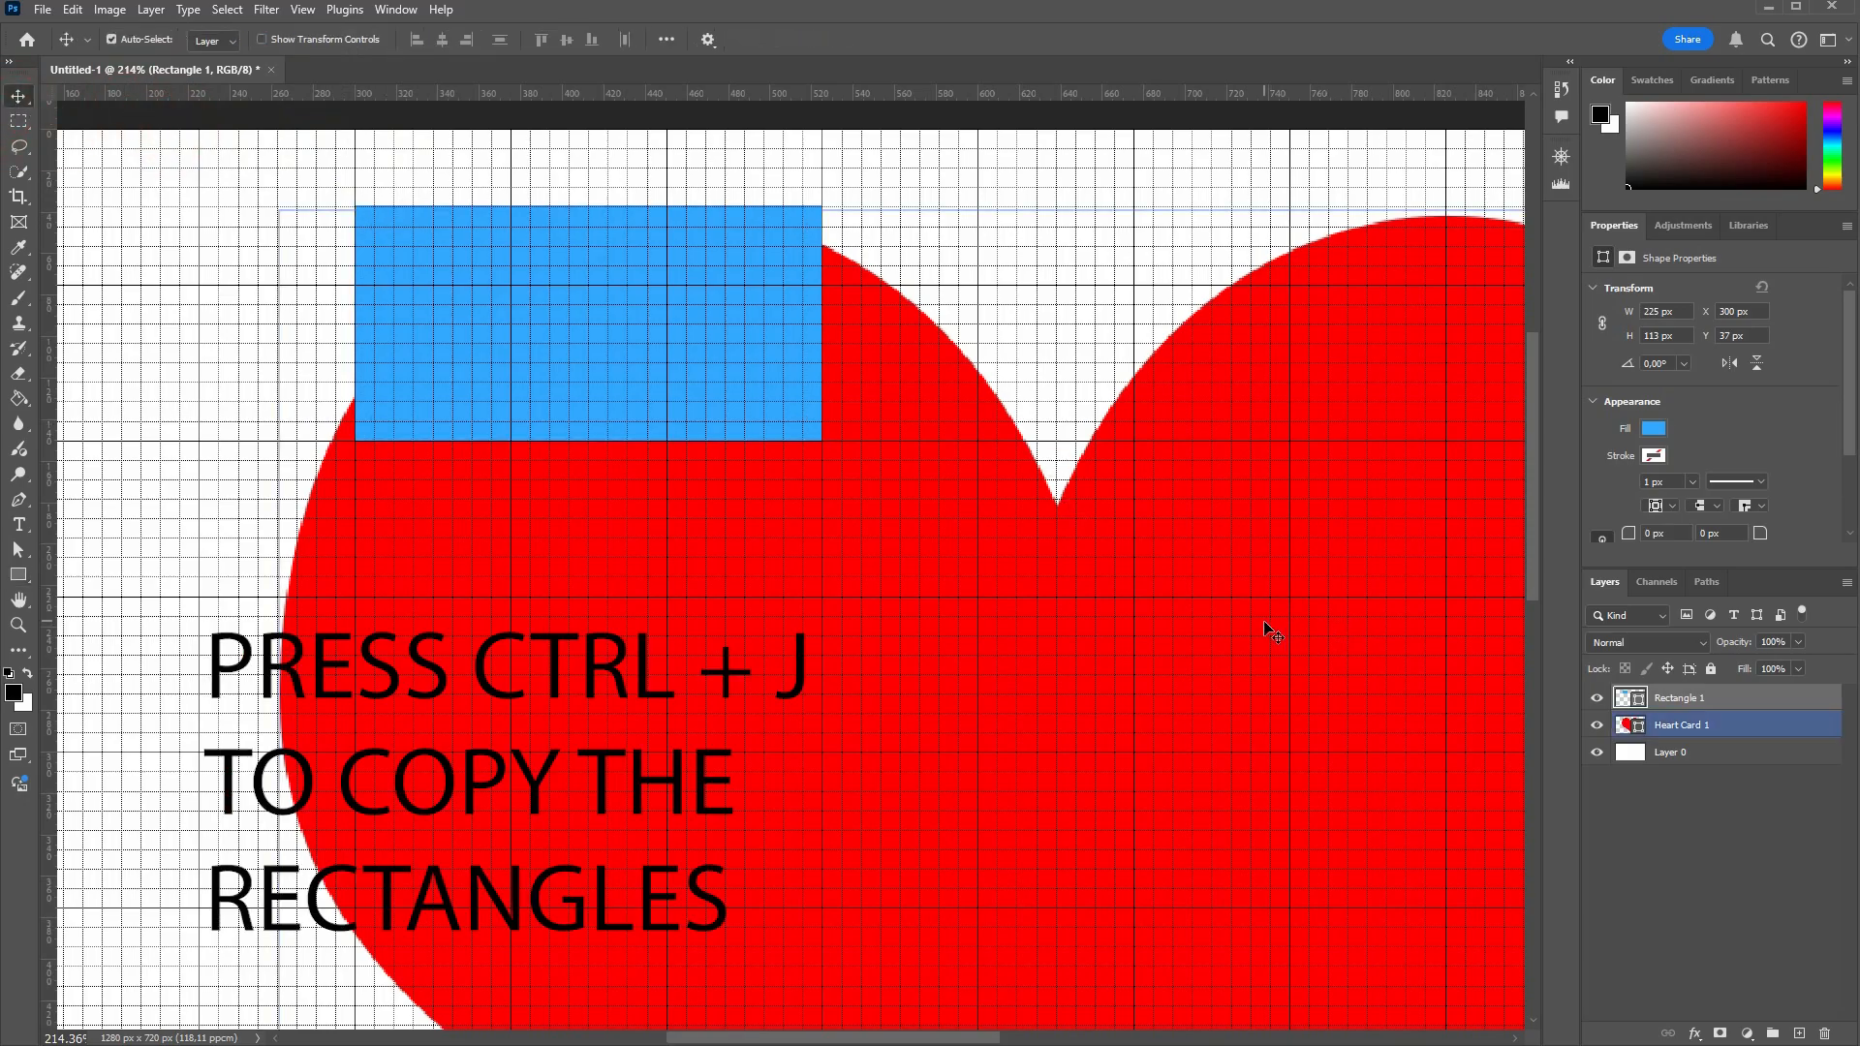
pyautogui.hotkey('ctrl', 'j')
pyautogui.click(533, 359)
pyautogui.moveTo(525, 449); pyautogui.dragTo(768, 597)
pyautogui.moveTo(770, 601); pyautogui.dragTo(771, 602)
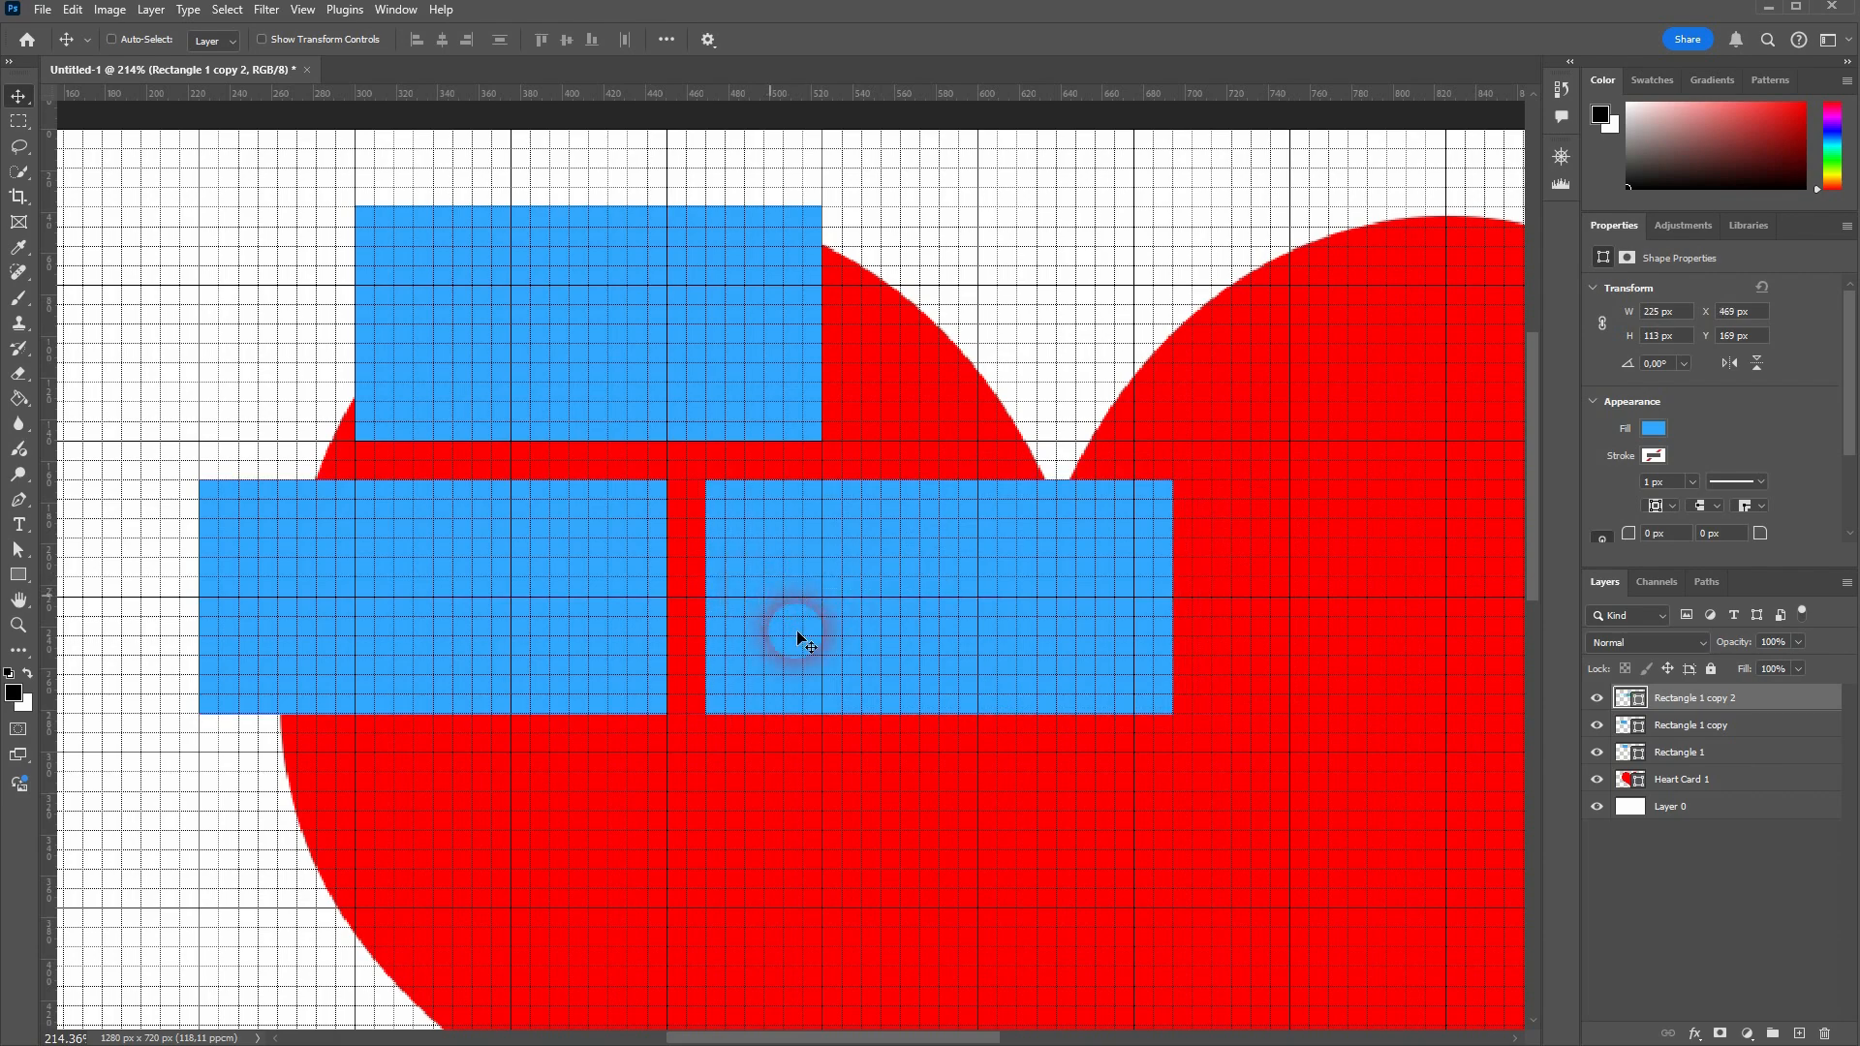
# - Duplicate the rectangle again and place the copy at the right end of the second row, with a 19 px gap
pyautogui.scroll(-5, 908, 747)
pyautogui.scroll(3, 971, 698)
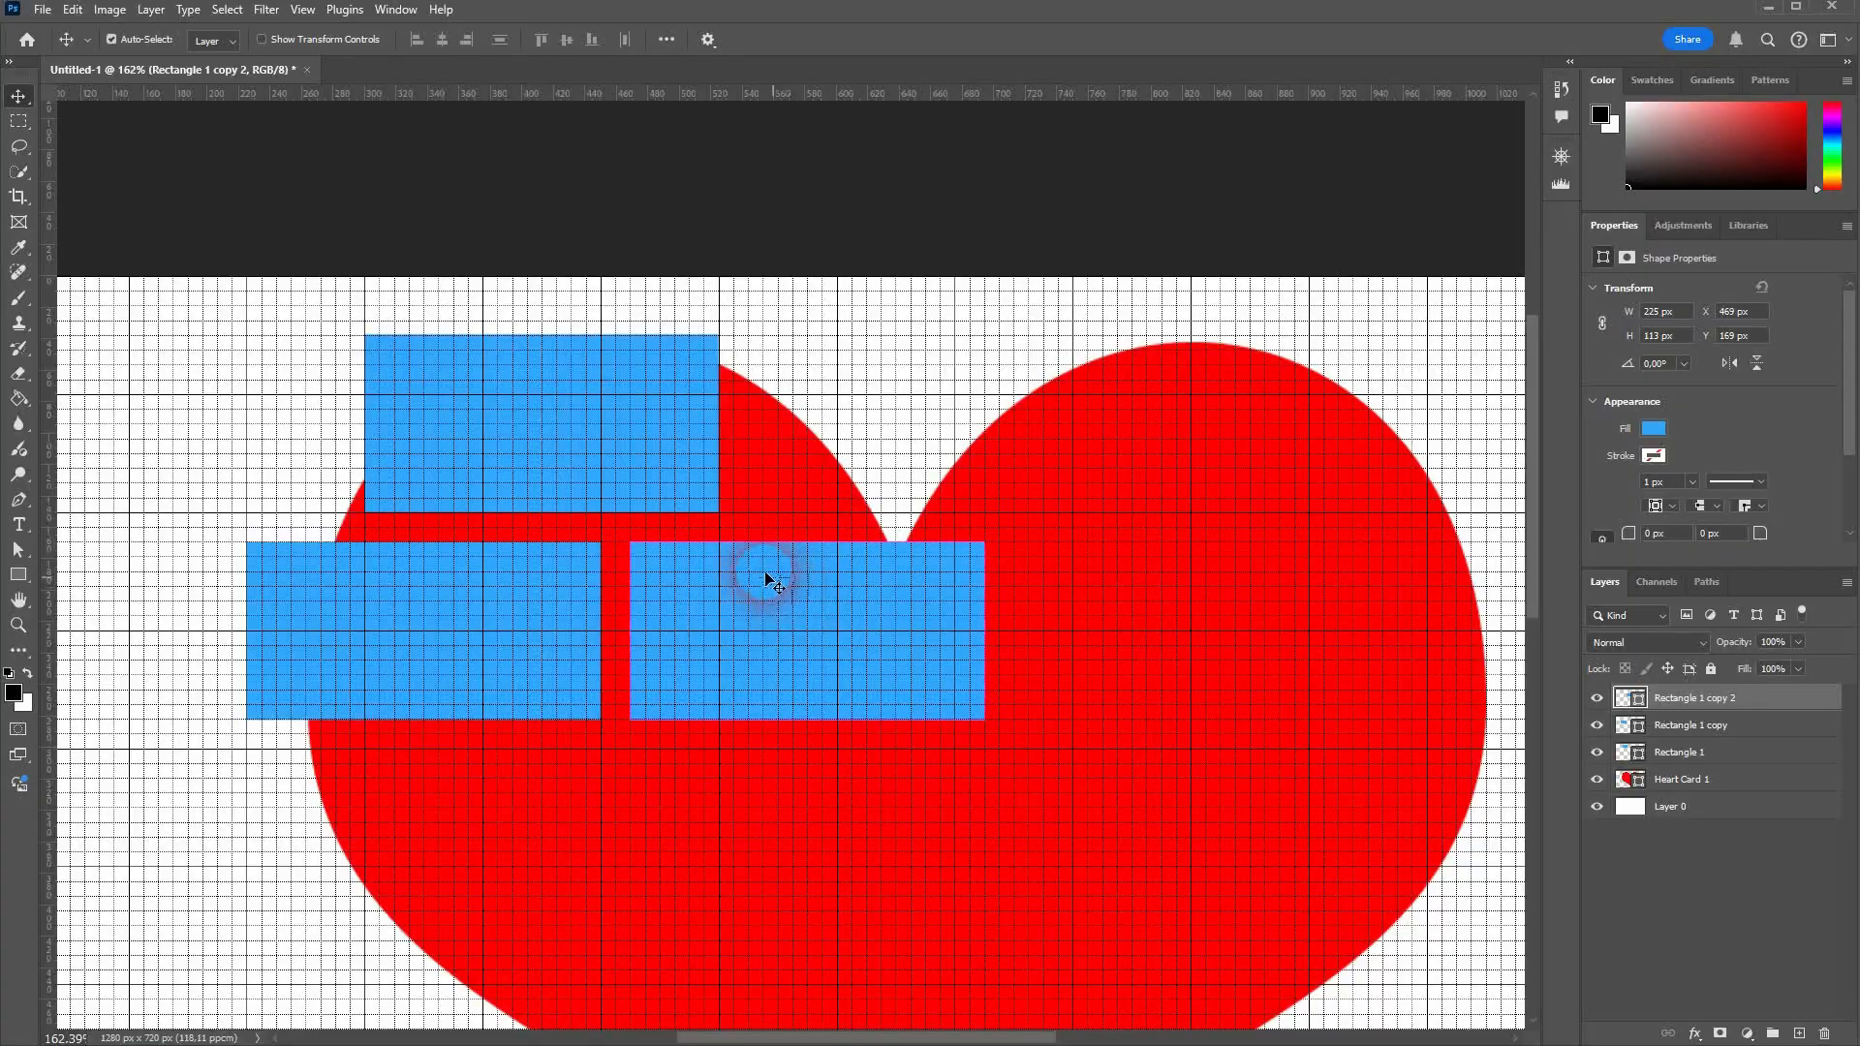
pyautogui.hotkey('ctrl', 'j')
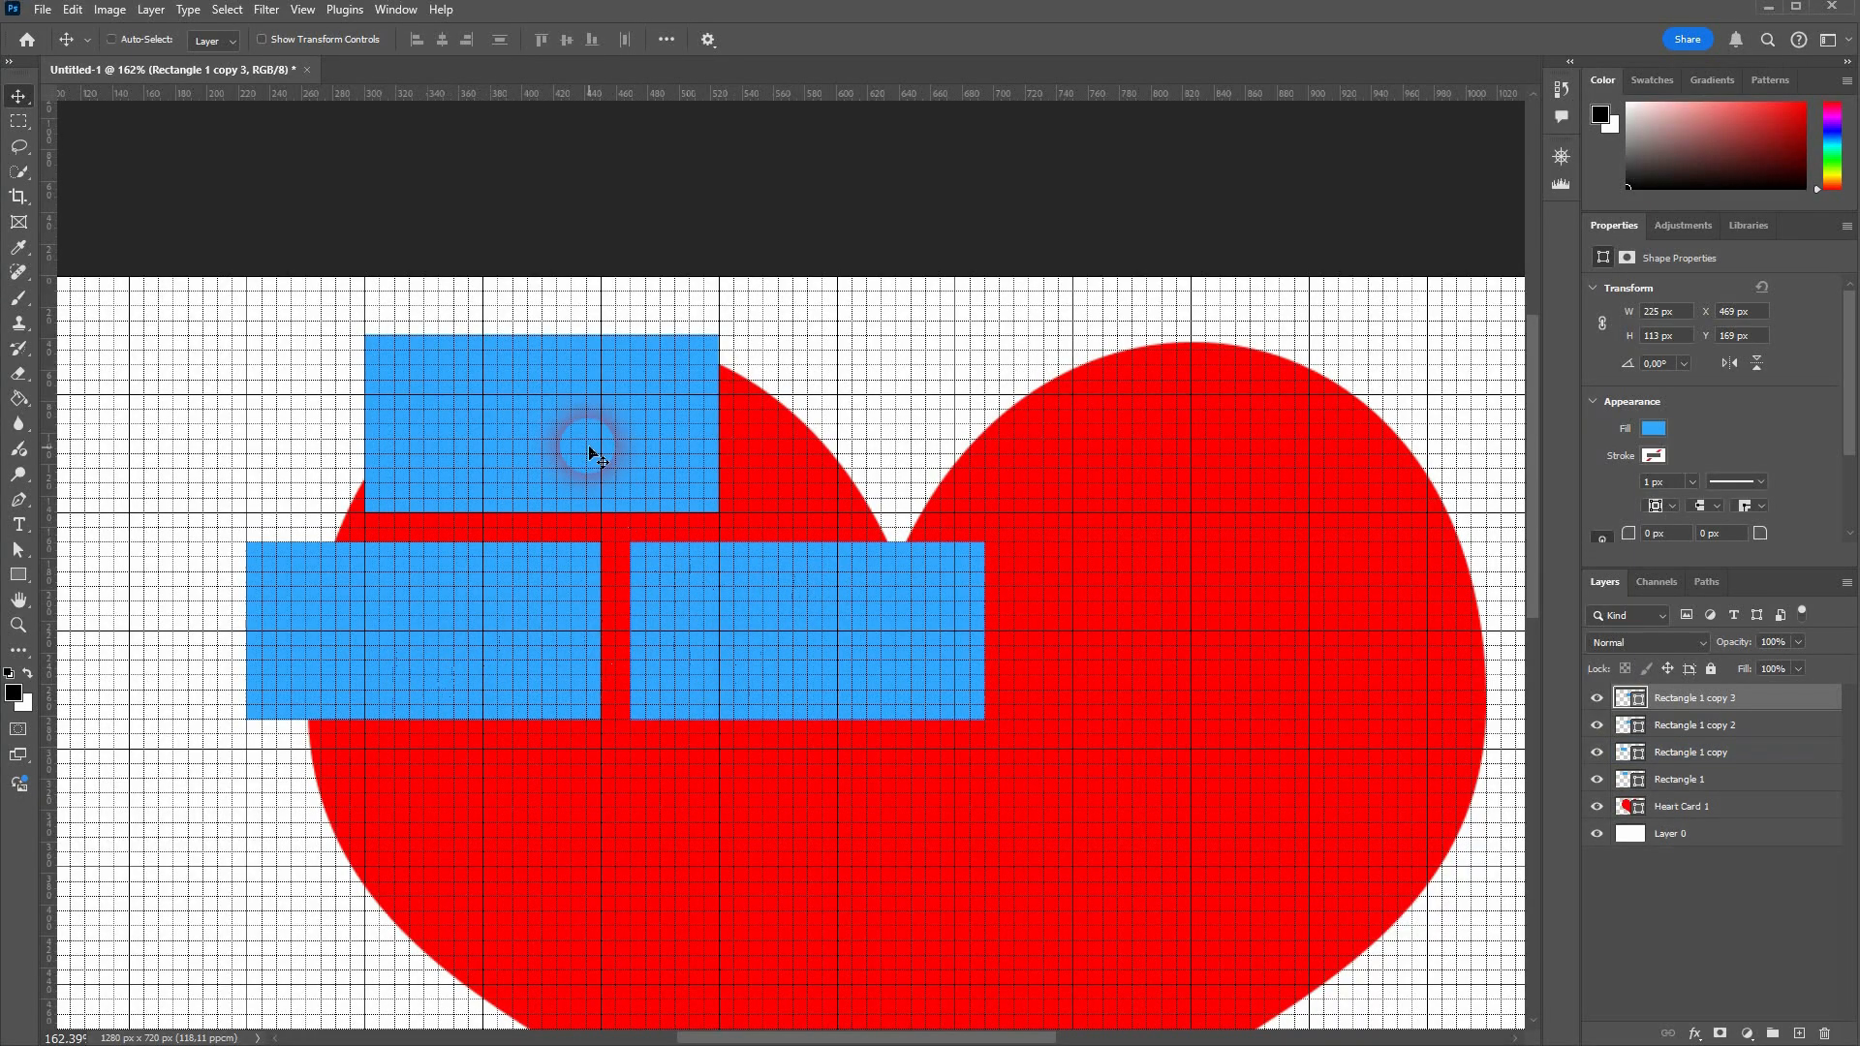
pyautogui.moveTo(594, 444); pyautogui.dragTo(1091, 559)
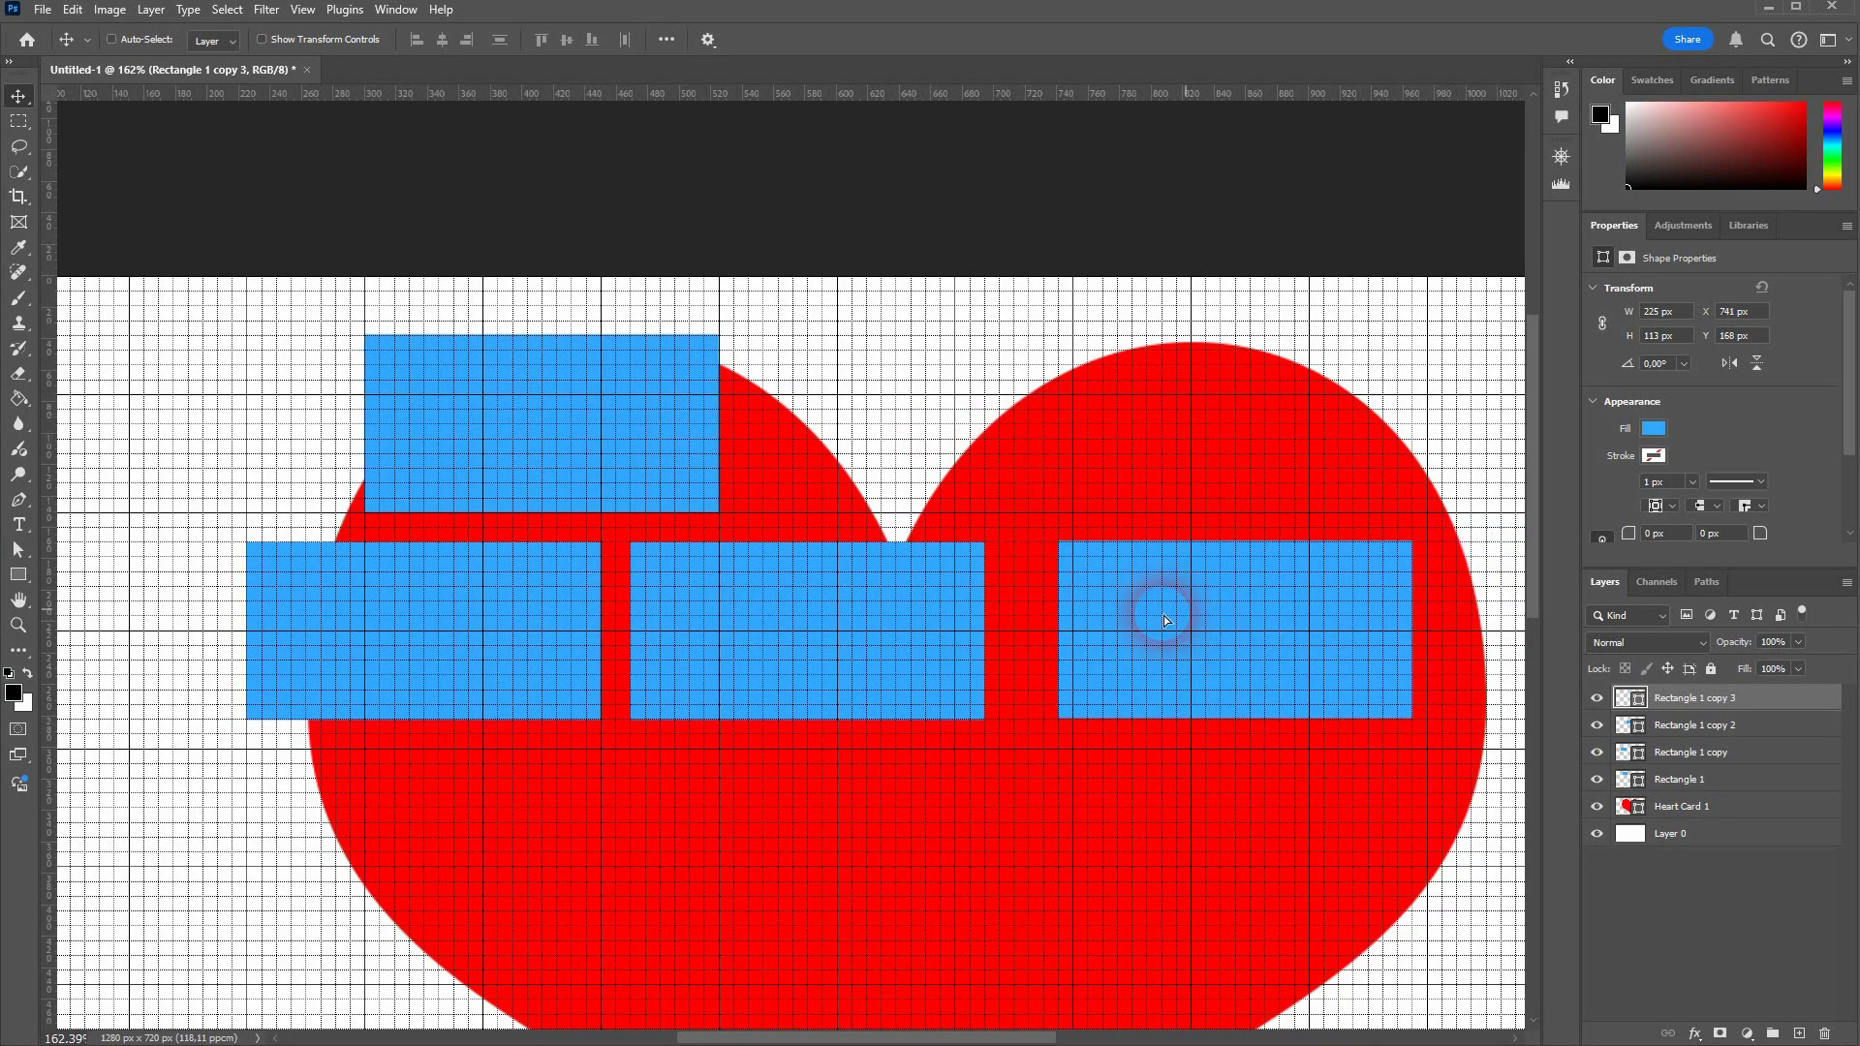
pyautogui.moveTo(1164, 620); pyautogui.dragTo(1143, 618)
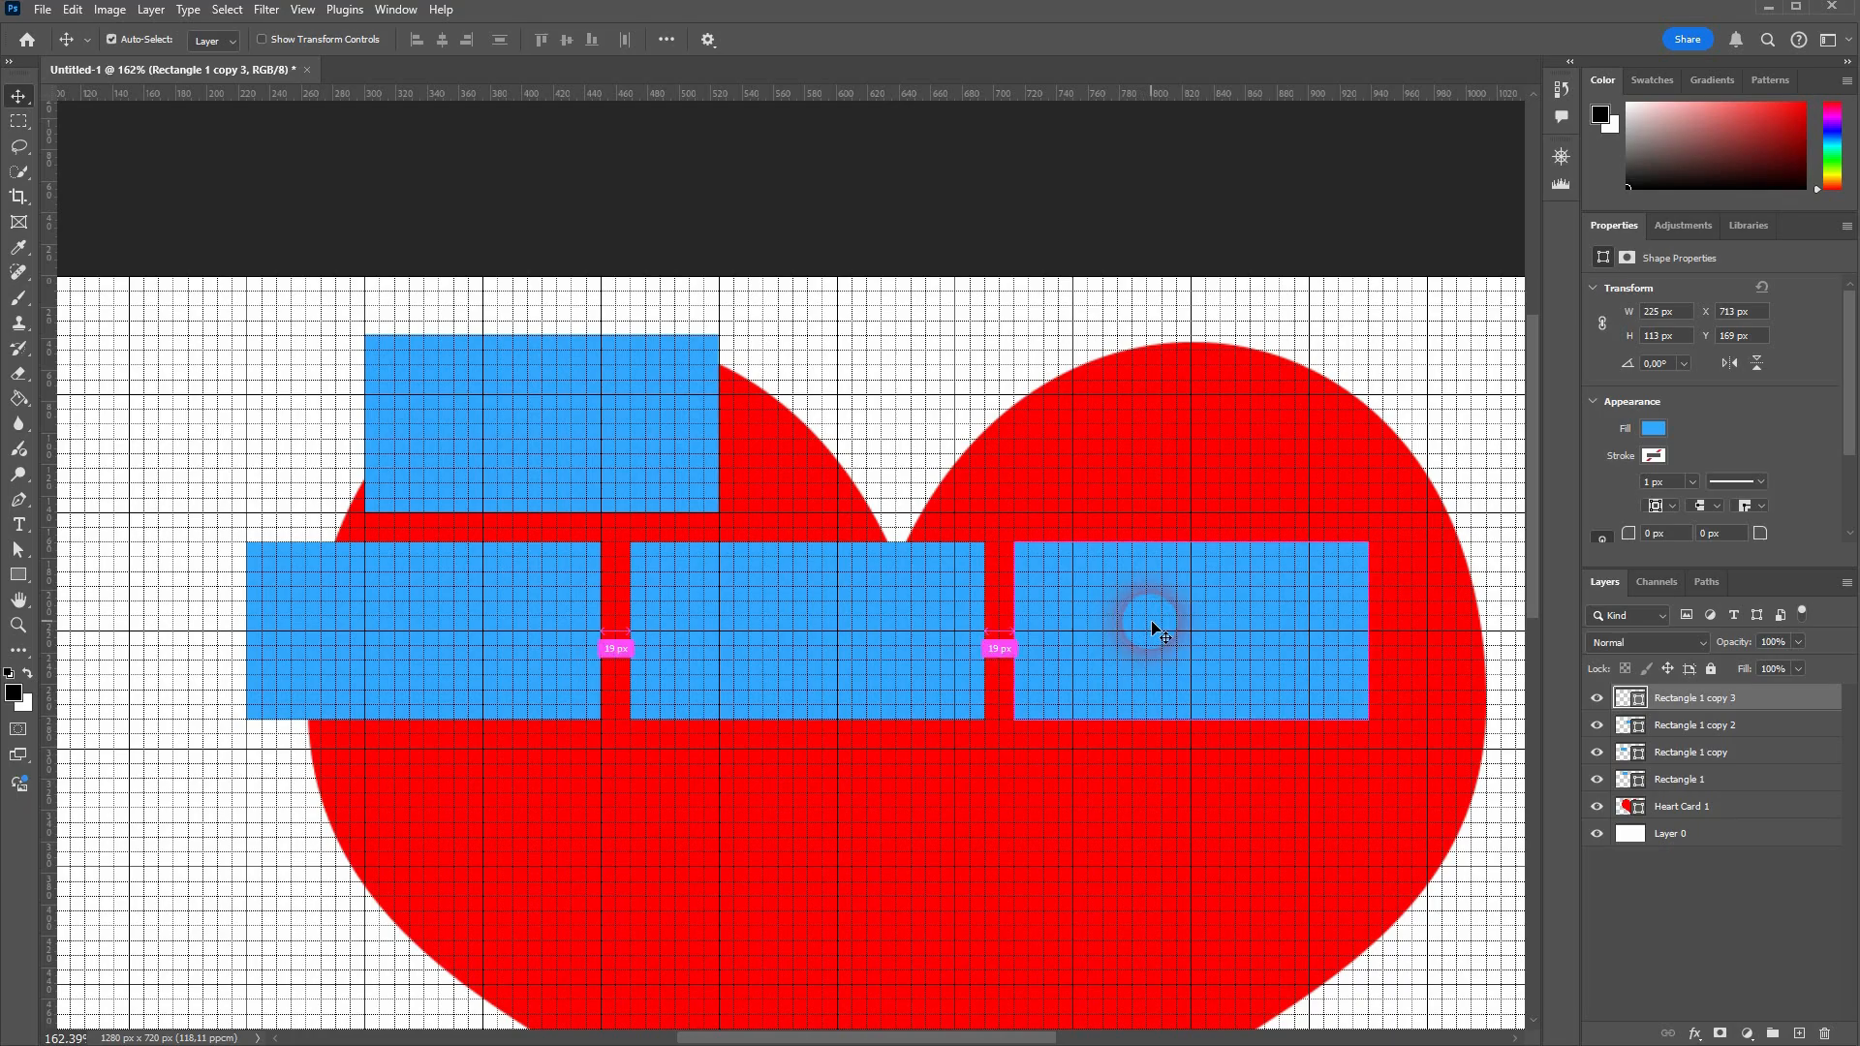
# - Add two more rectangle copies to the top row at X 544 px and X 788 px, both at Y 39 px
pyautogui.keyDown('alt'); pyautogui.click(1133, 662); pyautogui.keyUp('alt')
pyautogui.moveTo(1102, 663); pyautogui.dragTo(874, 465)
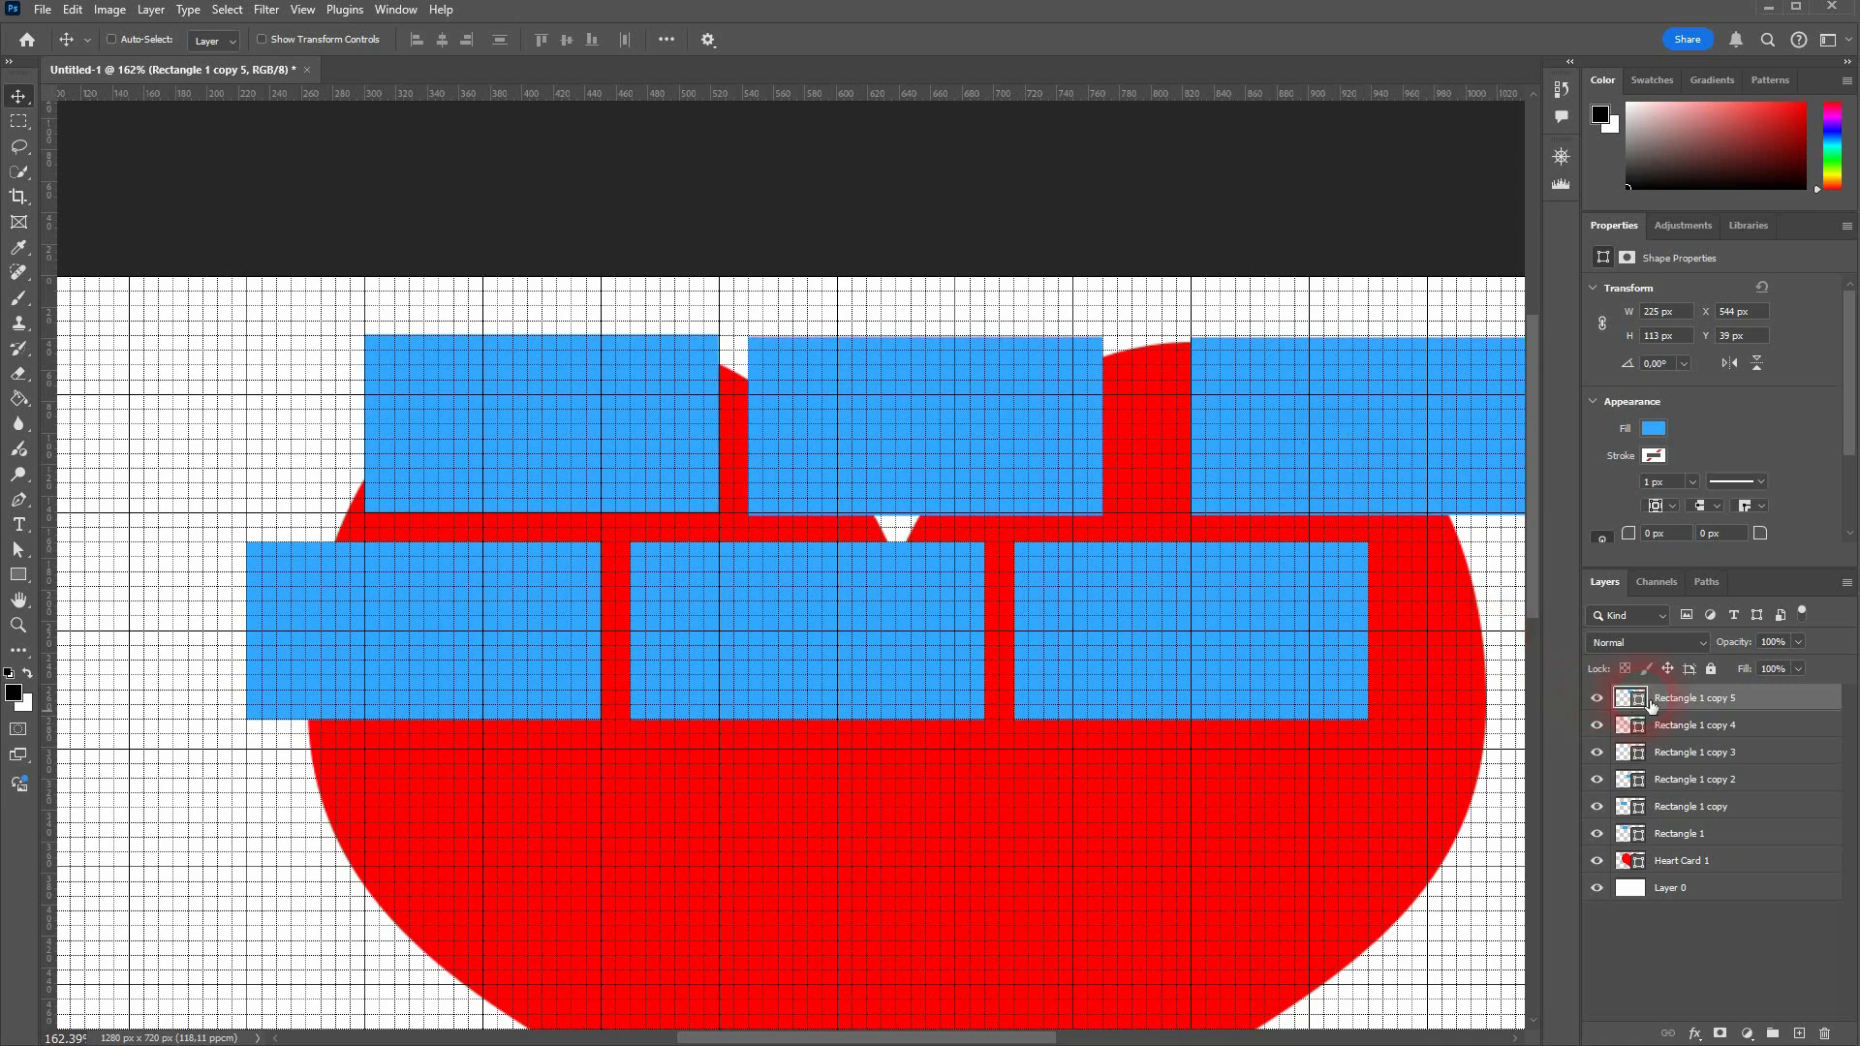
pyautogui.click(1690, 727)
pyautogui.moveTo(1342, 416); pyautogui.dragTo(1287, 421)
pyautogui.scroll(-1, 962, 678)
pyautogui.scroll(-3, 978, 693)
pyautogui.keyDown('ctrl'); pyautogui.click(1113, 747); pyautogui.keyUp('ctrl')
pyautogui.scroll(4, 1113, 748)
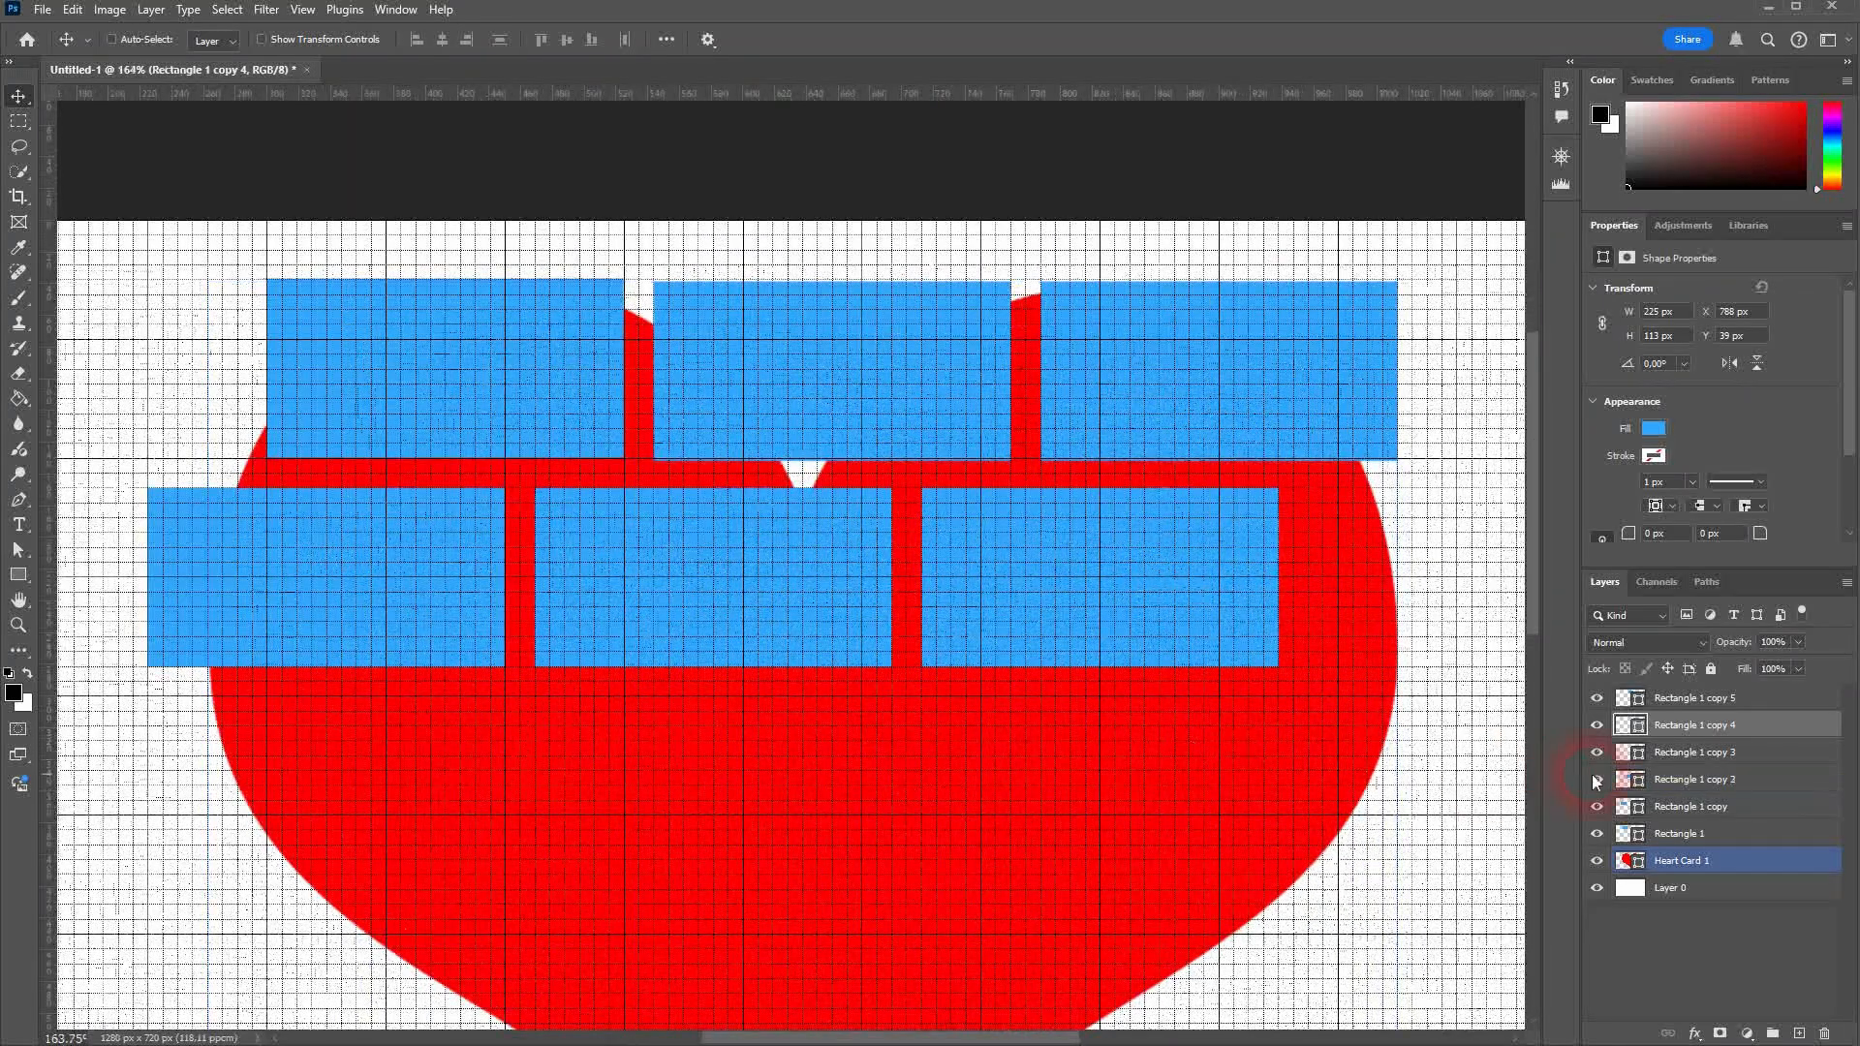
pyautogui.click(1675, 806)
pyautogui.click(1669, 778)
pyautogui.click(1734, 810)
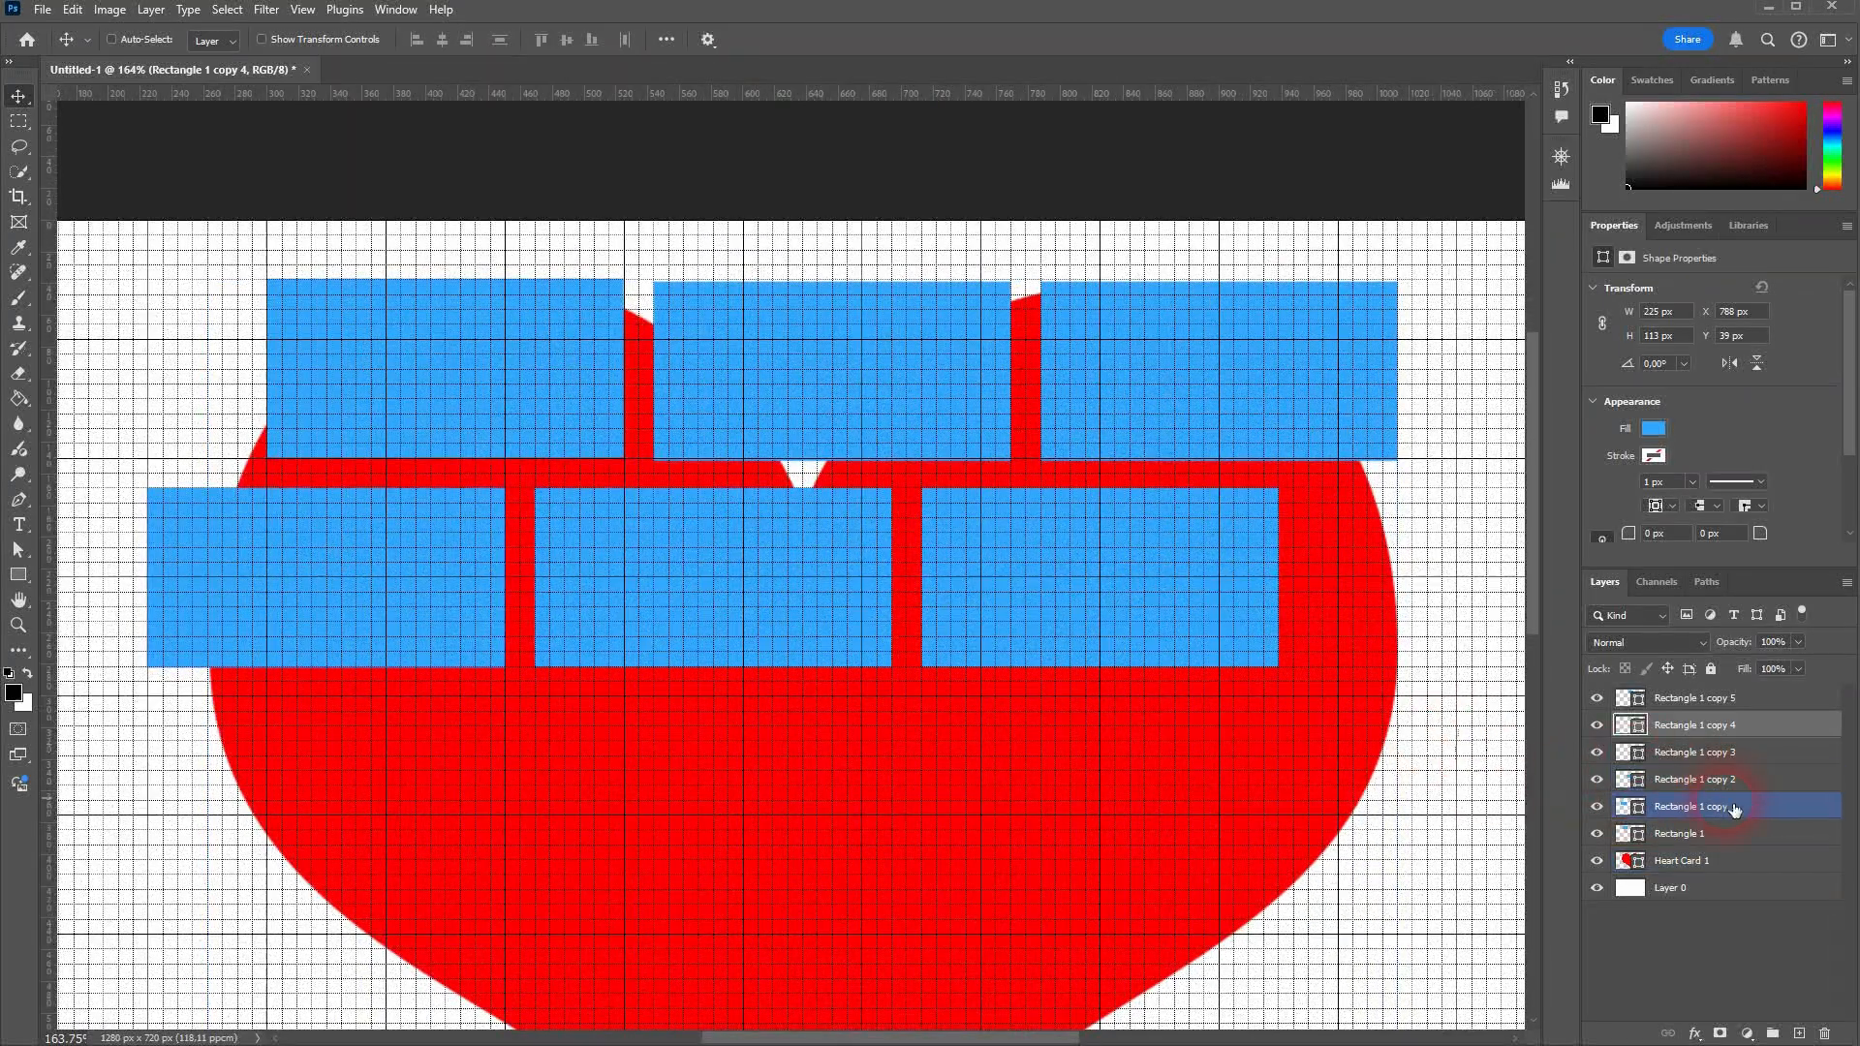
pyautogui.click(1230, 649)
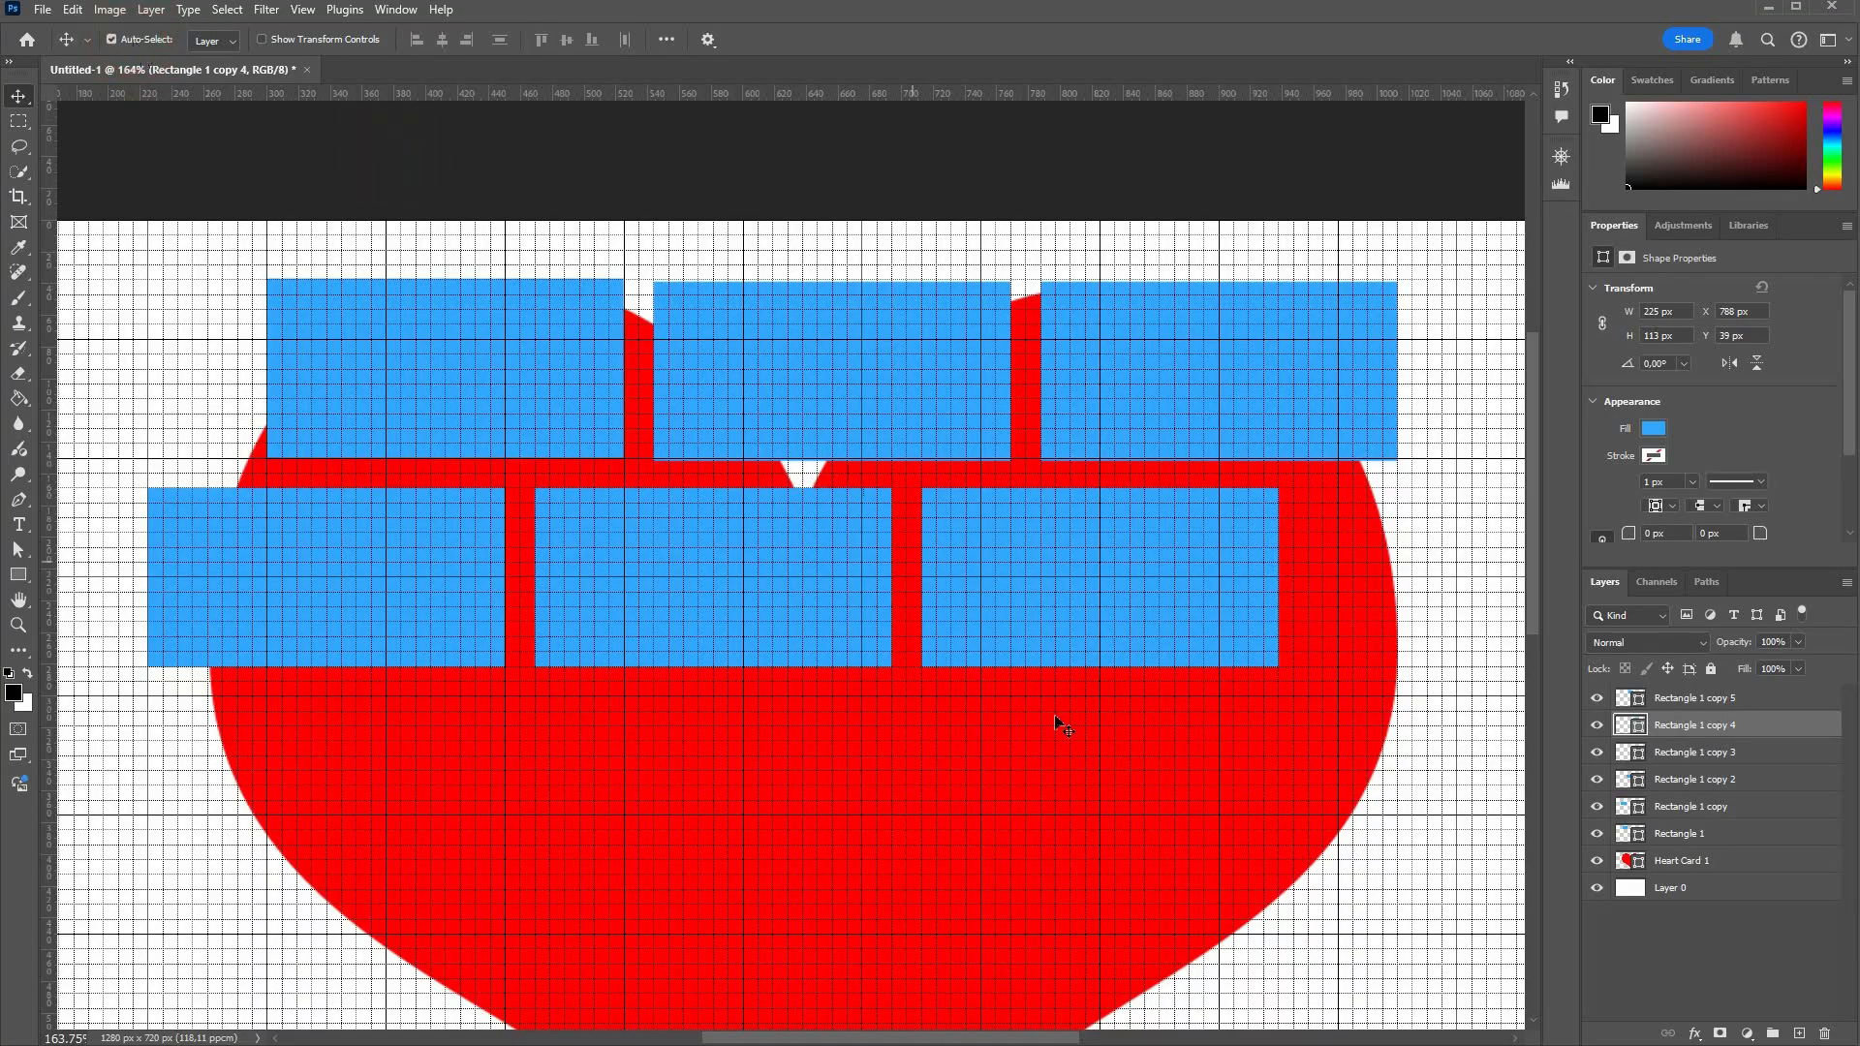
# - Shift the three second-row rectangles to the right so each sits directly beneath a top-row rectangle
pyautogui.moveTo(1010, 606); pyautogui.dragTo(1133, 601)
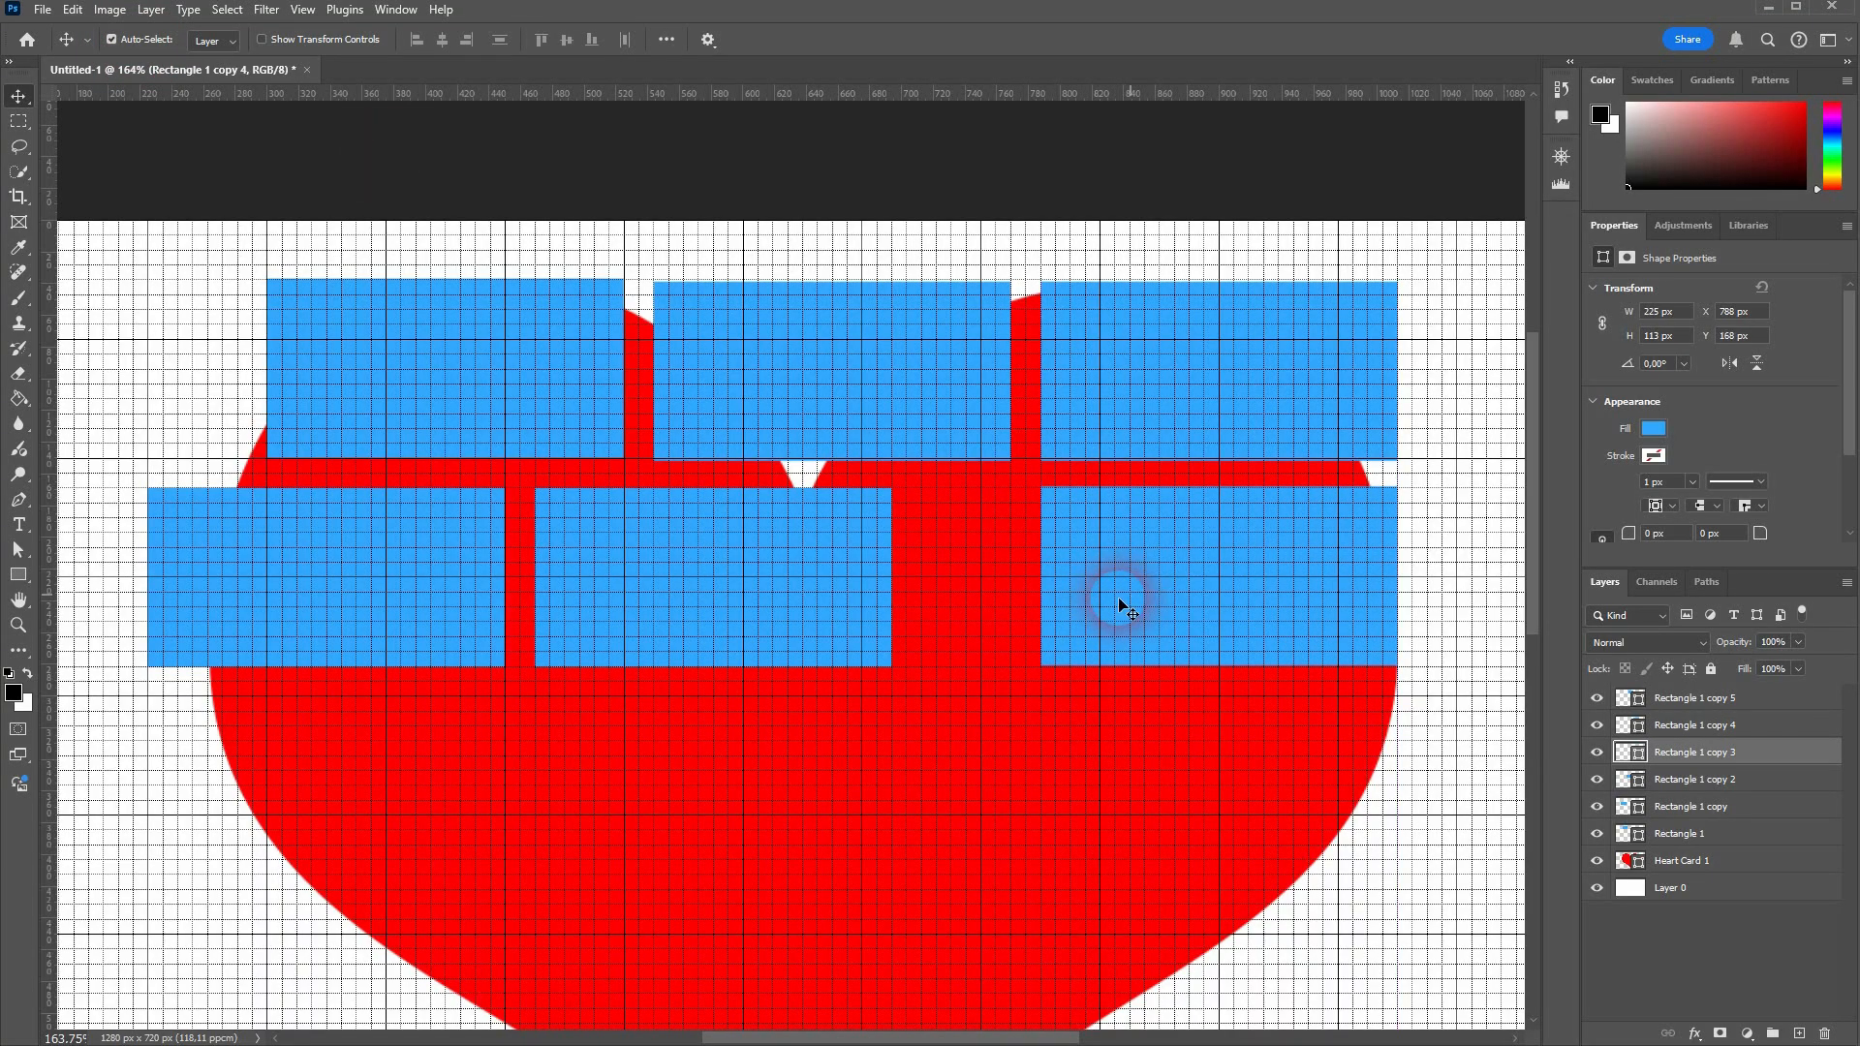
pyautogui.moveTo(754, 578); pyautogui.dragTo(870, 572)
pyautogui.moveTo(399, 571); pyautogui.dragTo(520, 561)
# - Stretch the second row's left rectangle downward and to the left, to about 129.33% width and 182.30% height
pyautogui.hotkey('ctrl', 't')
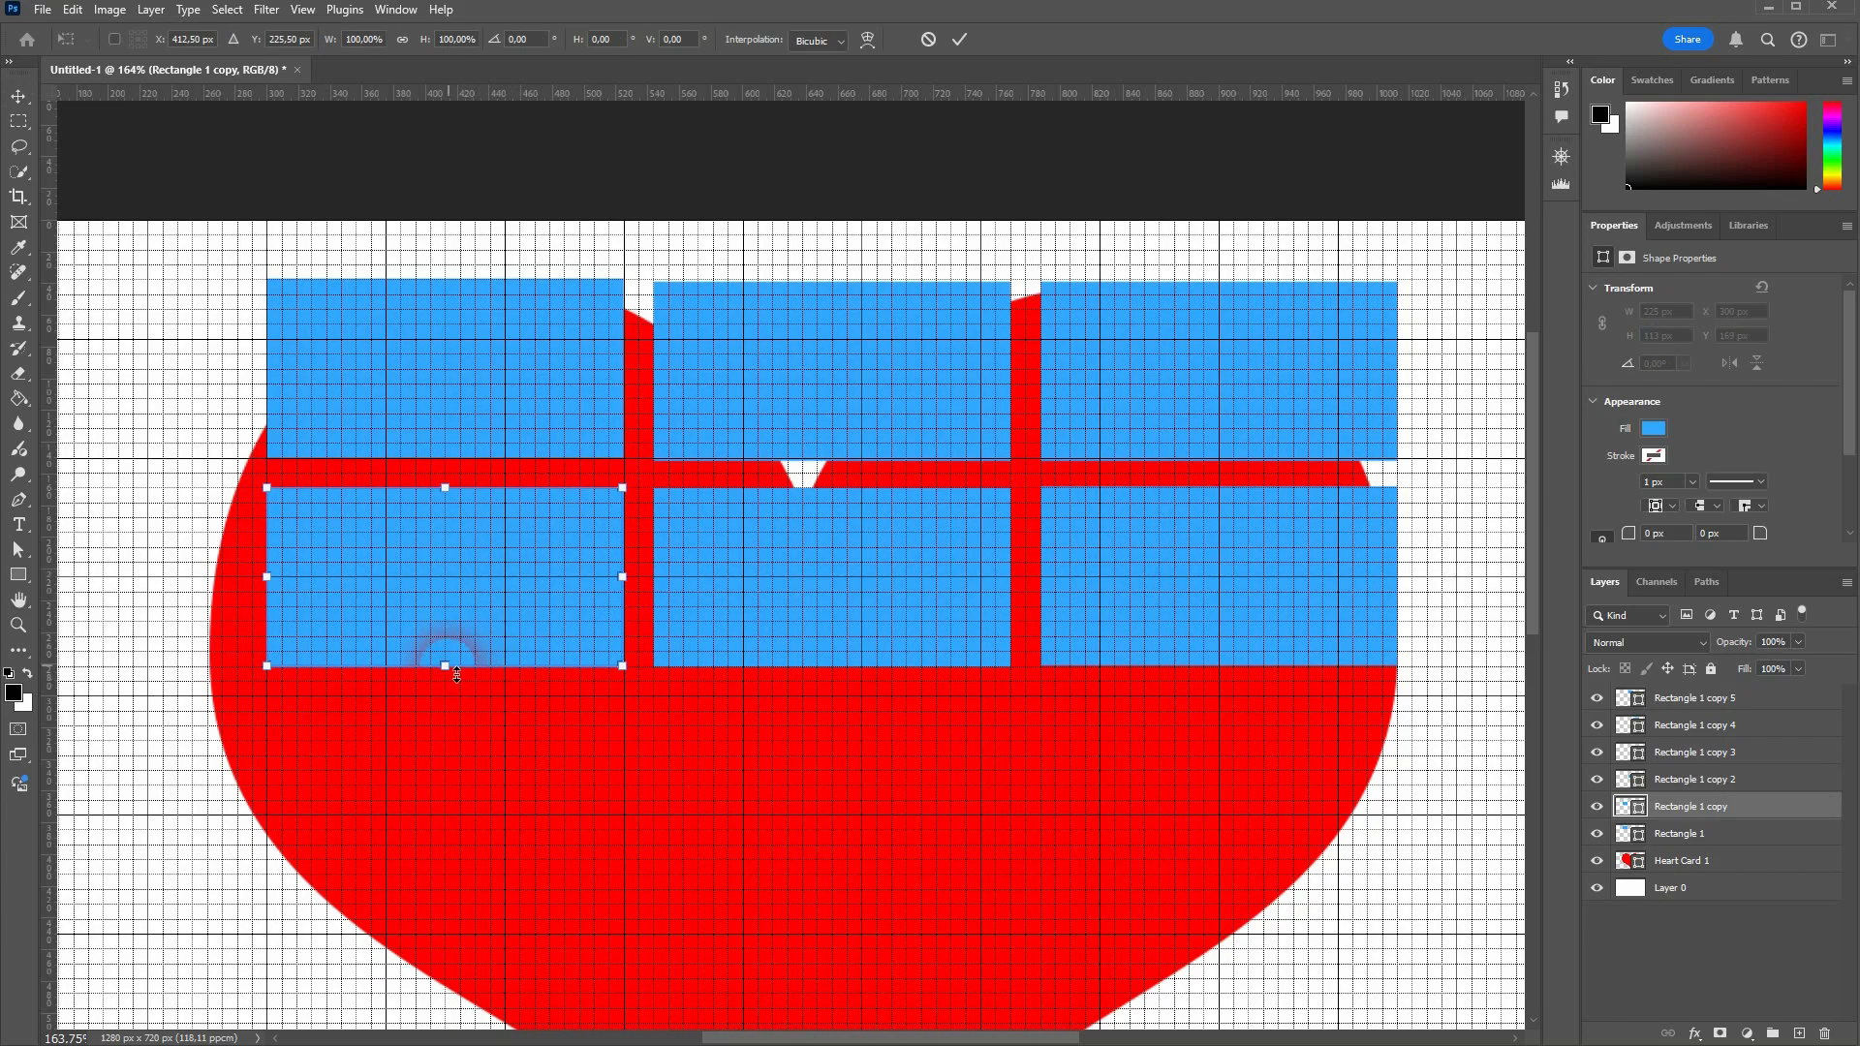
pyautogui.moveTo(456, 675); pyautogui.dragTo(459, 821)
pyautogui.moveTo(266, 651); pyautogui.dragTo(162, 650)
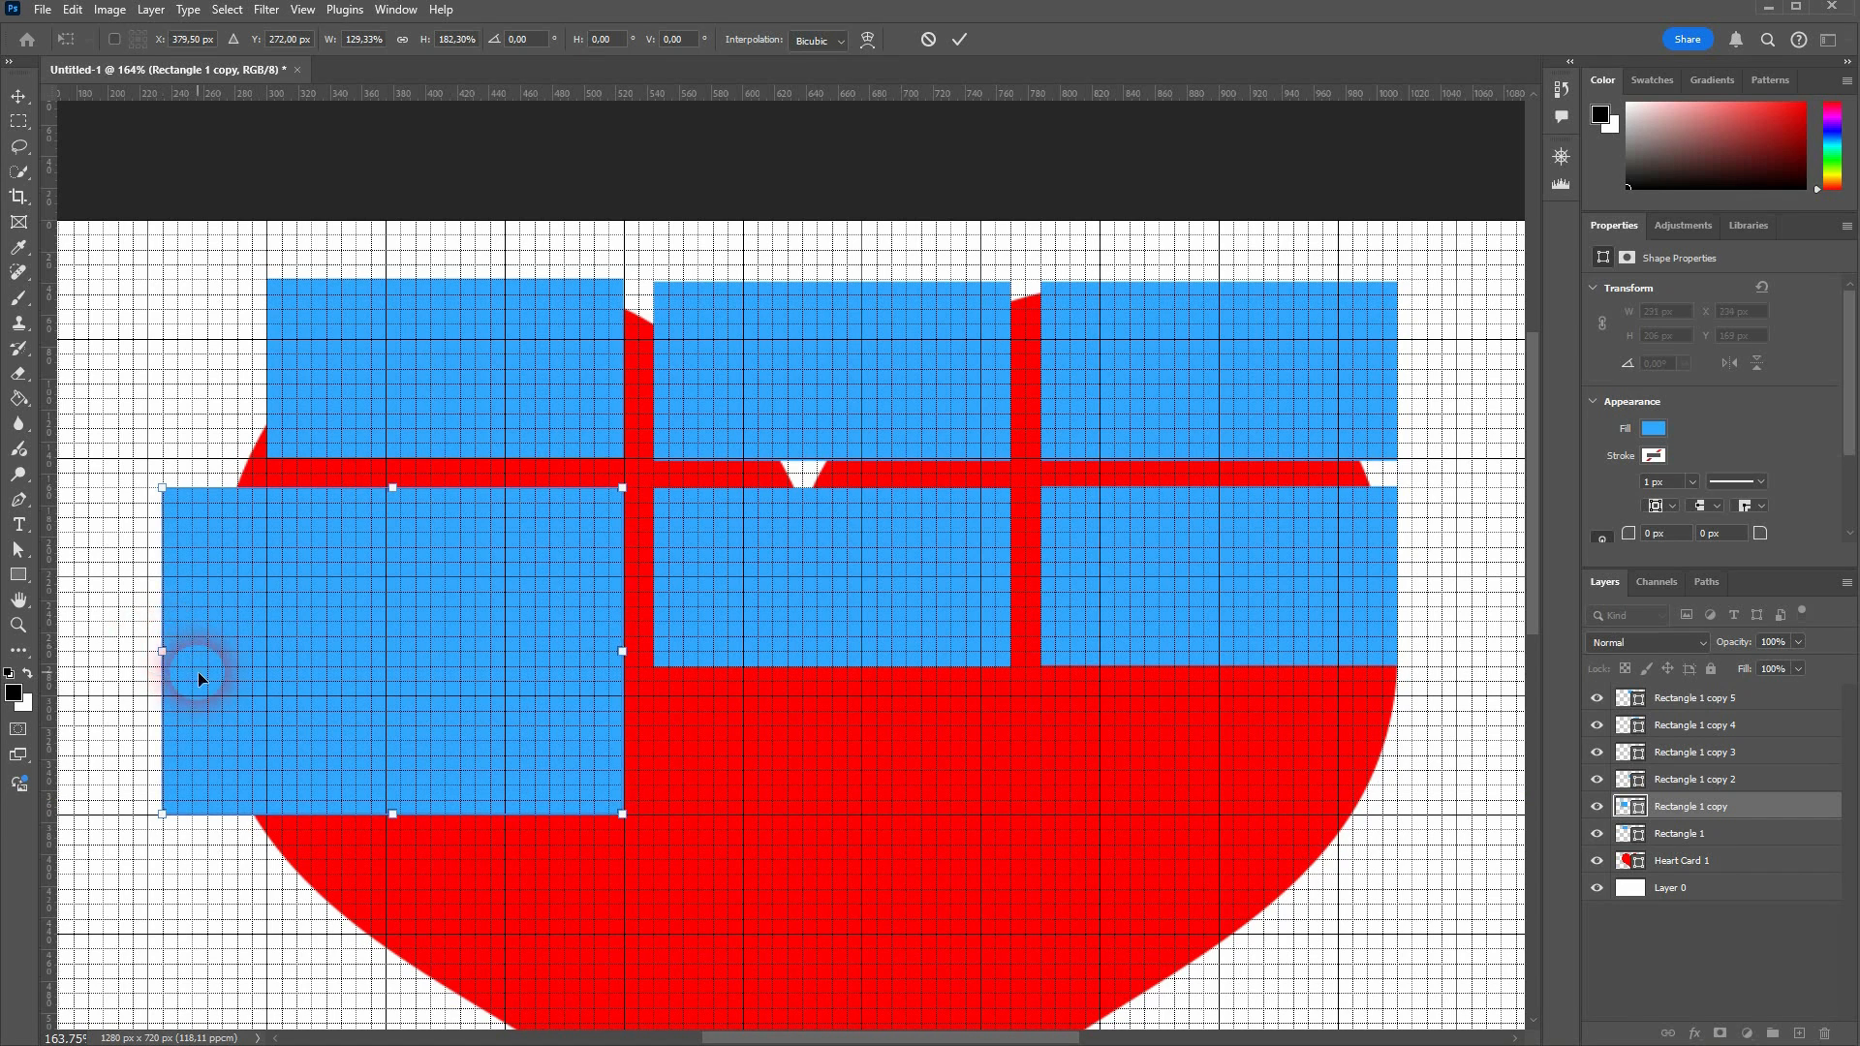
pyautogui.press('Return')
# - Extend the second row's middle rectangle downward to a height of about 169 px
pyautogui.click(846, 574)
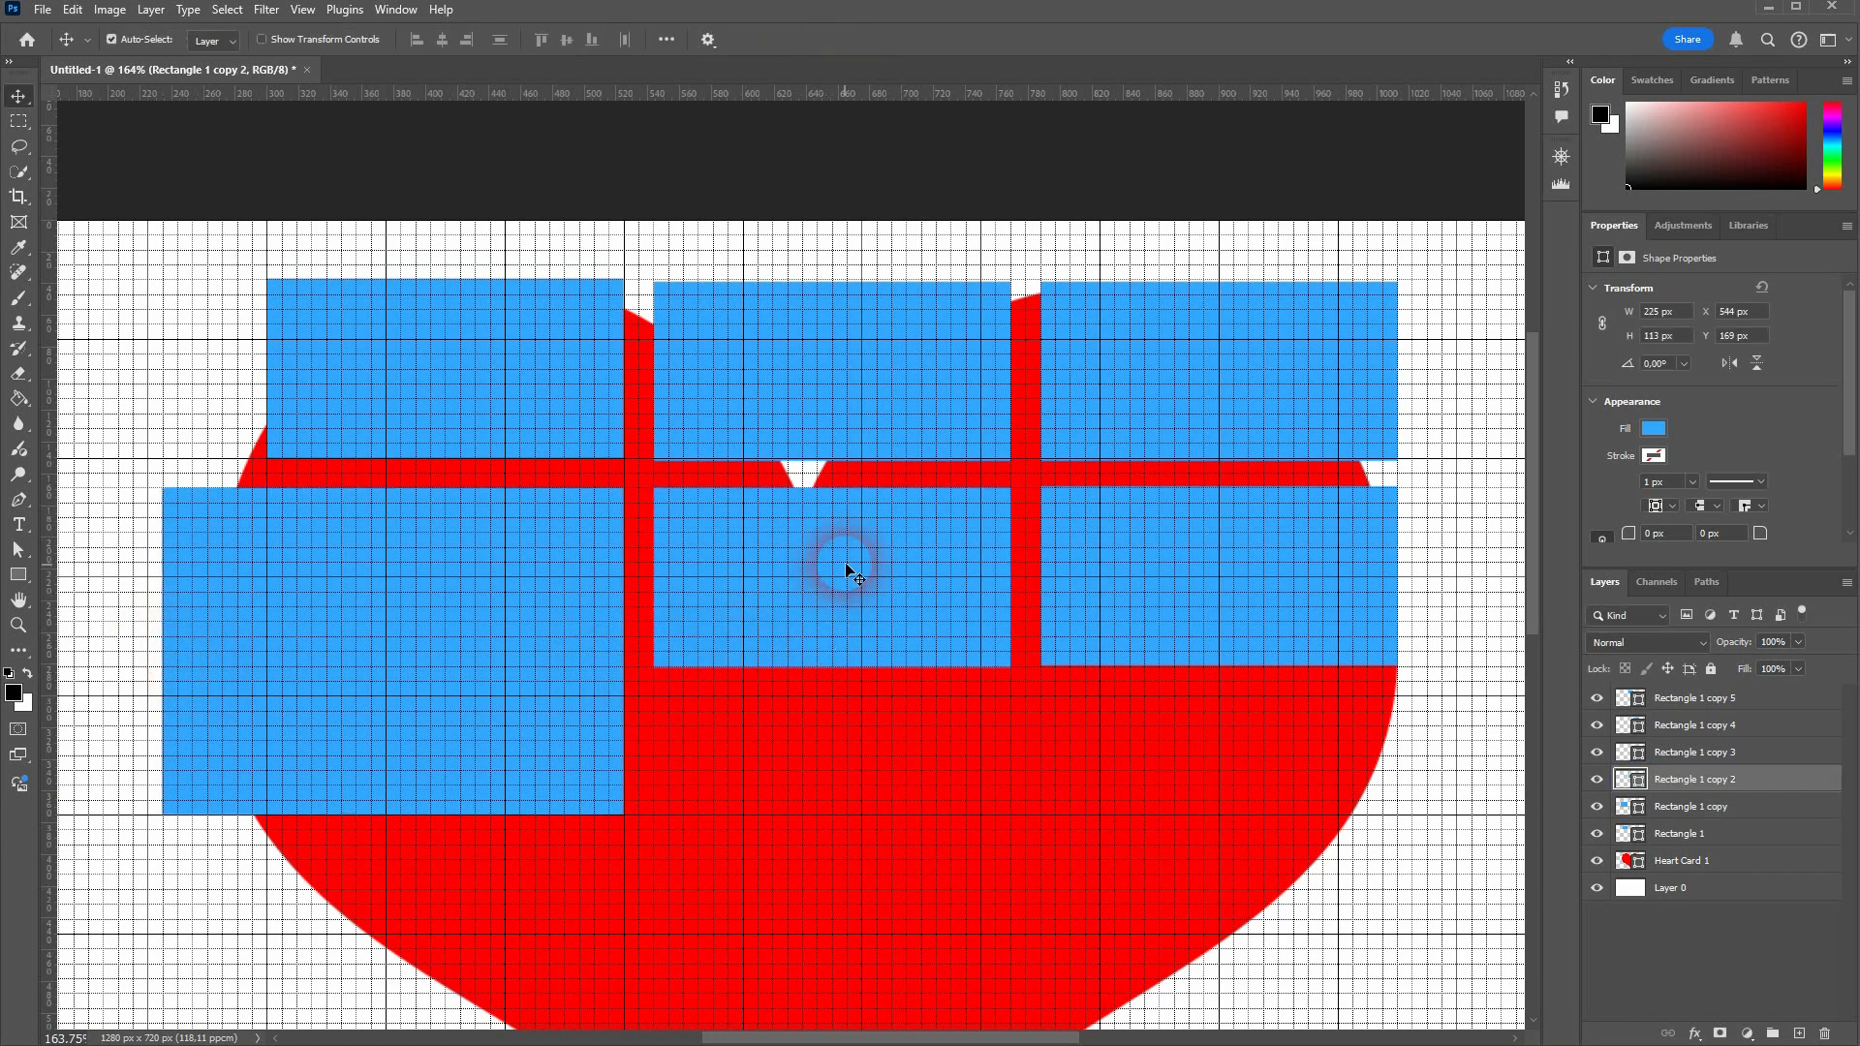
pyautogui.hotkey('ctrl', 't')
pyautogui.moveTo(836, 683); pyautogui.dragTo(867, 766)
pyautogui.press('Return')
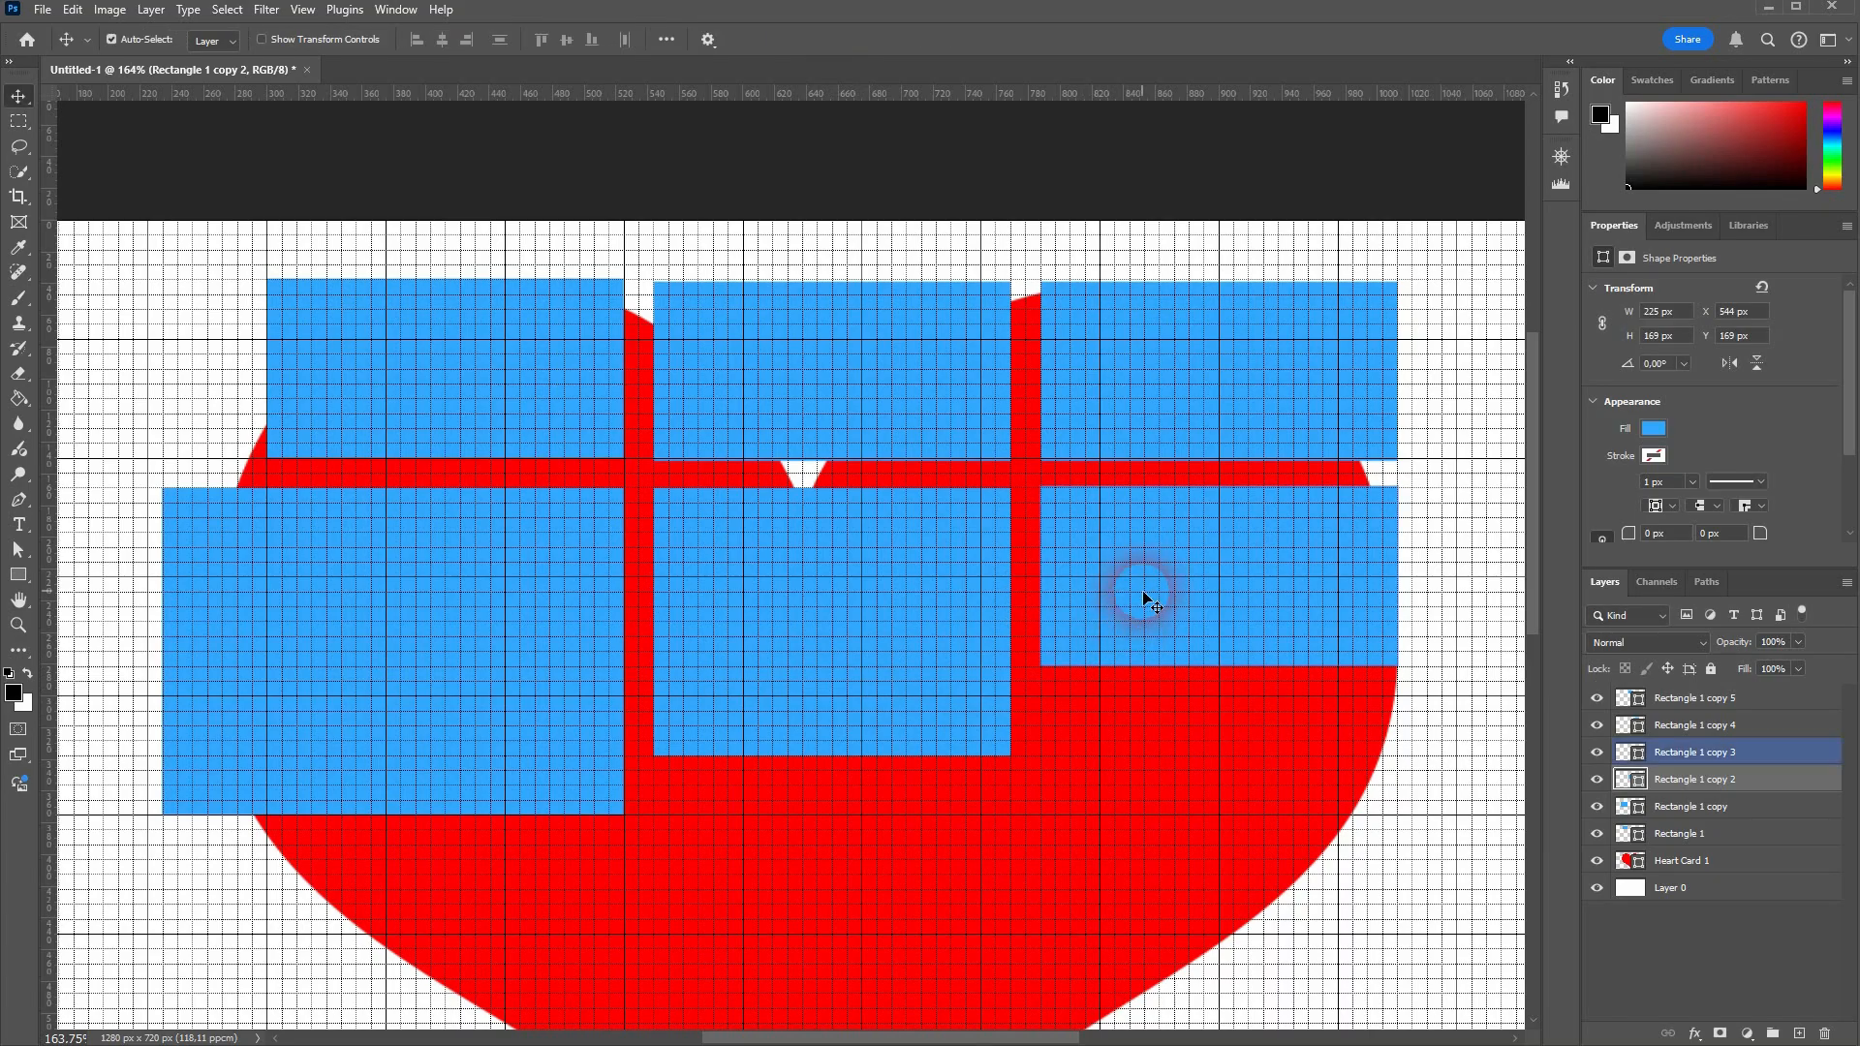
# - Extend the second row's right rectangle downward to a height of 141 px
pyautogui.hotkey('ctrl', 't')
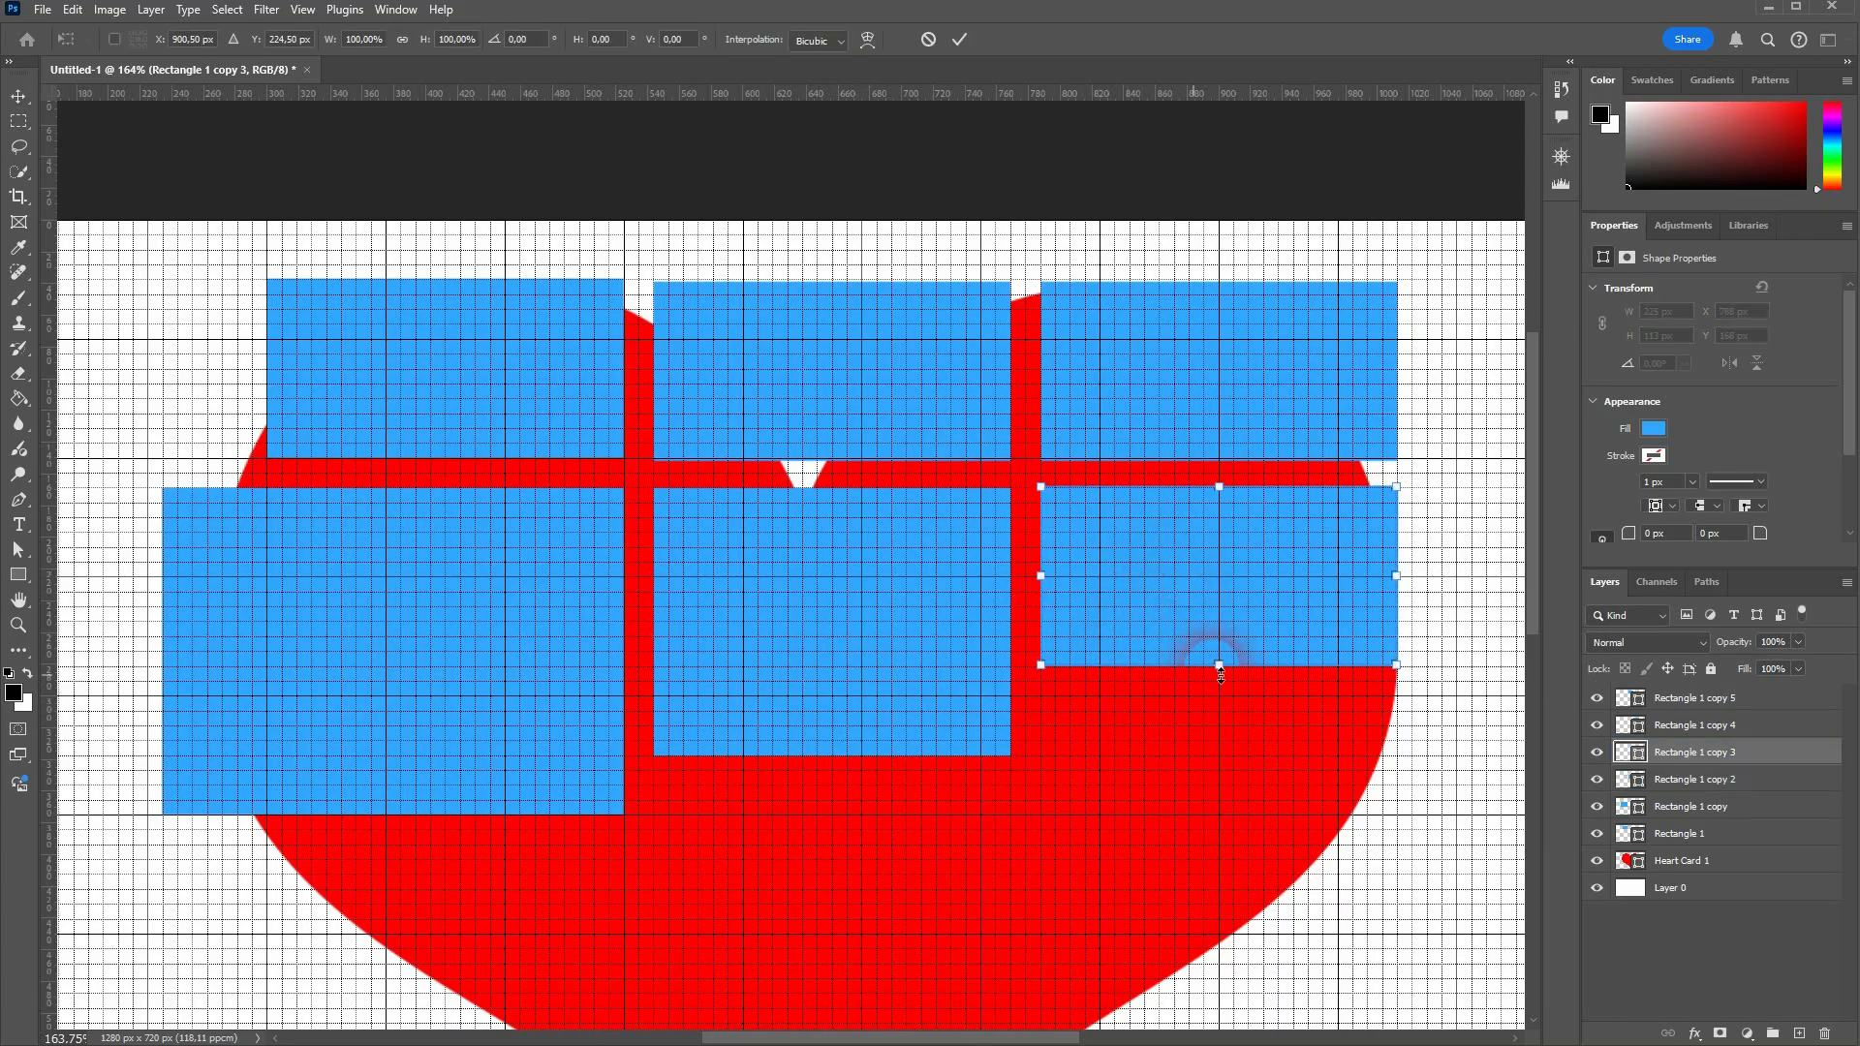
pyautogui.moveTo(1222, 675); pyautogui.dragTo(1223, 722)
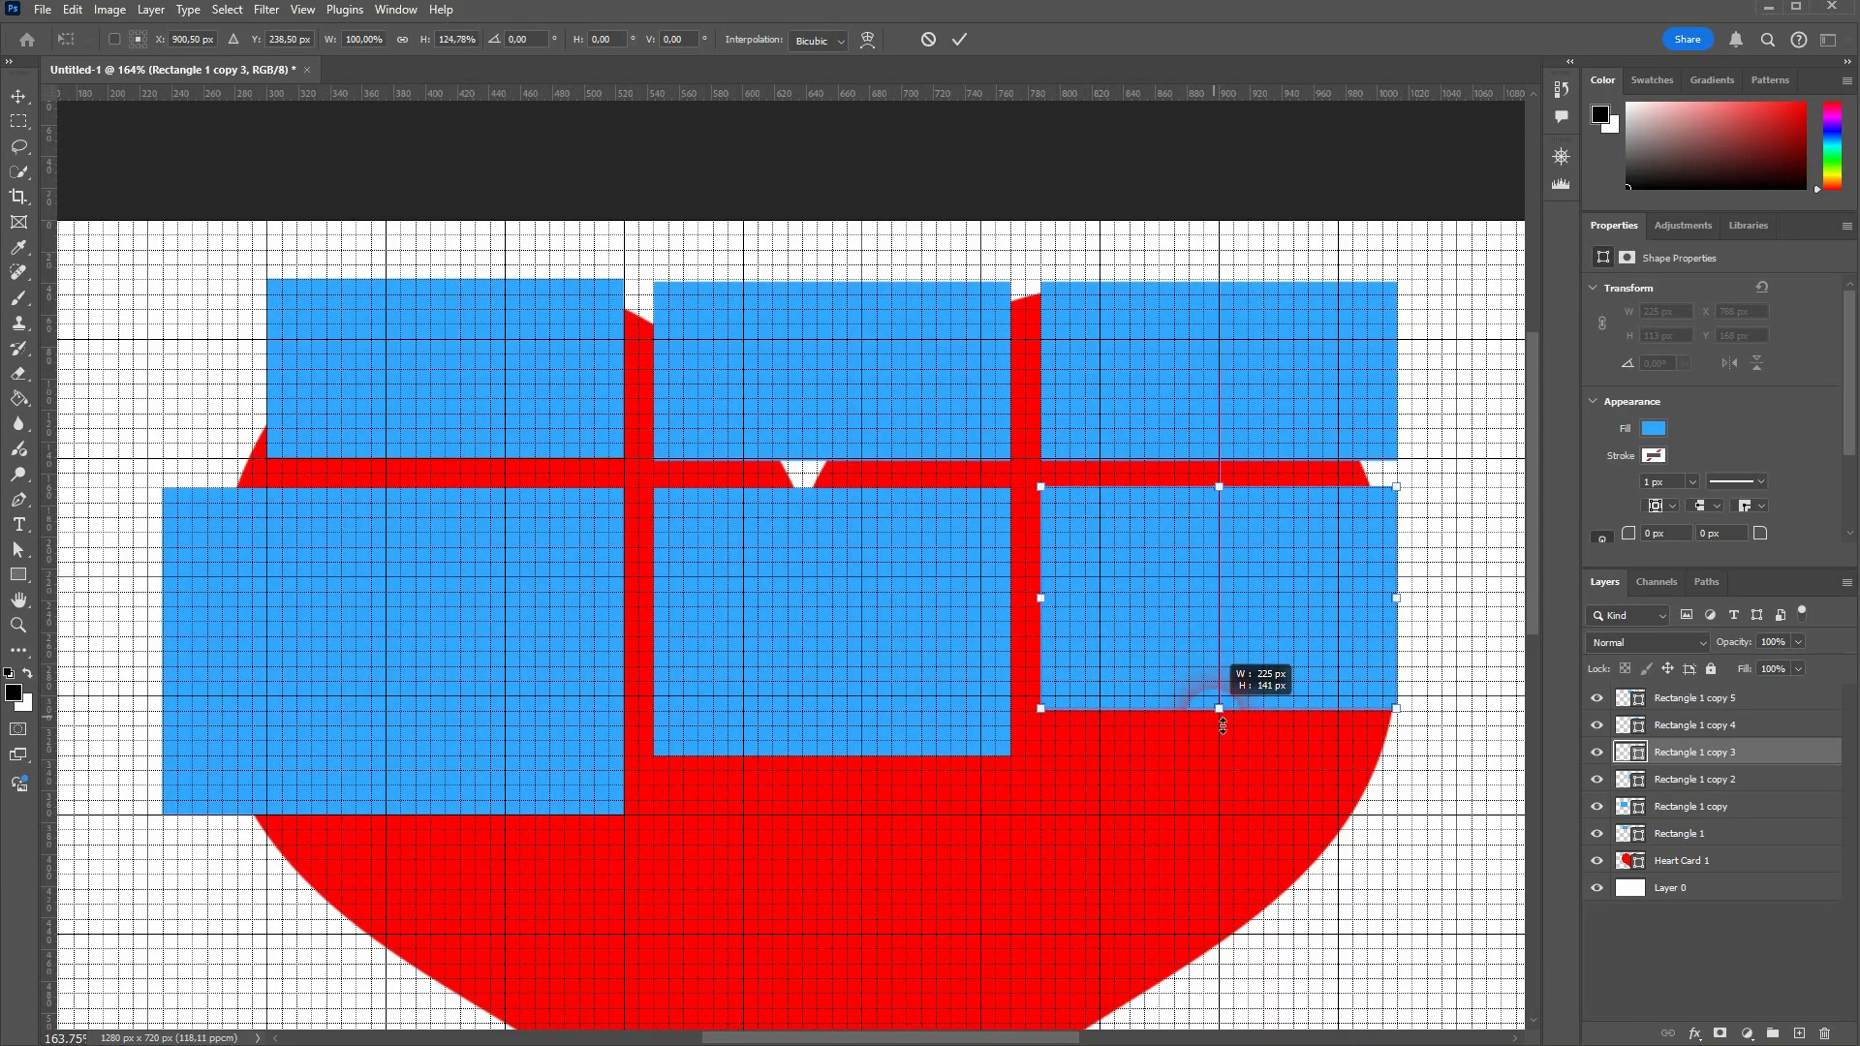
pyautogui.press('Return')
# - Add three copies of the second row's right rectangle as a third row, with the right copy at X 788 px, Y 328 px
pyautogui.scroll(-3, 1181, 707)
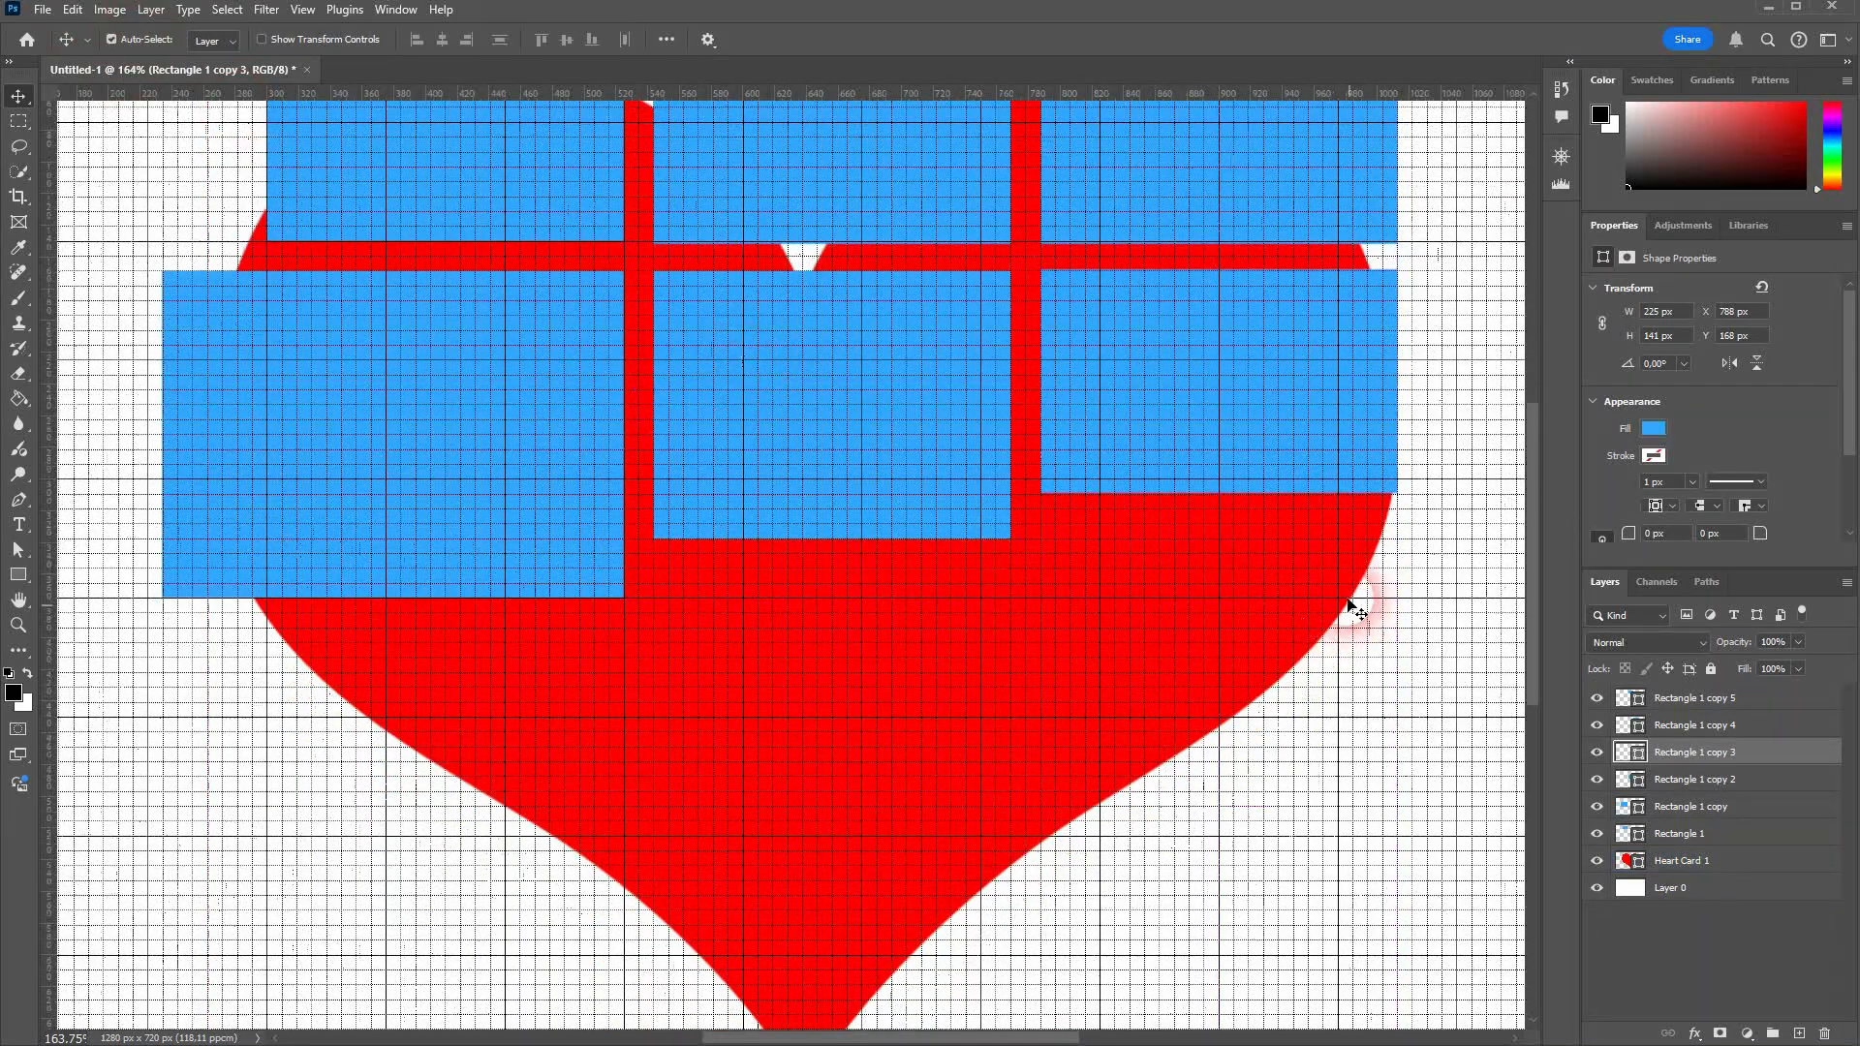
pyautogui.moveTo(1248, 419); pyautogui.dragTo(459, 783)
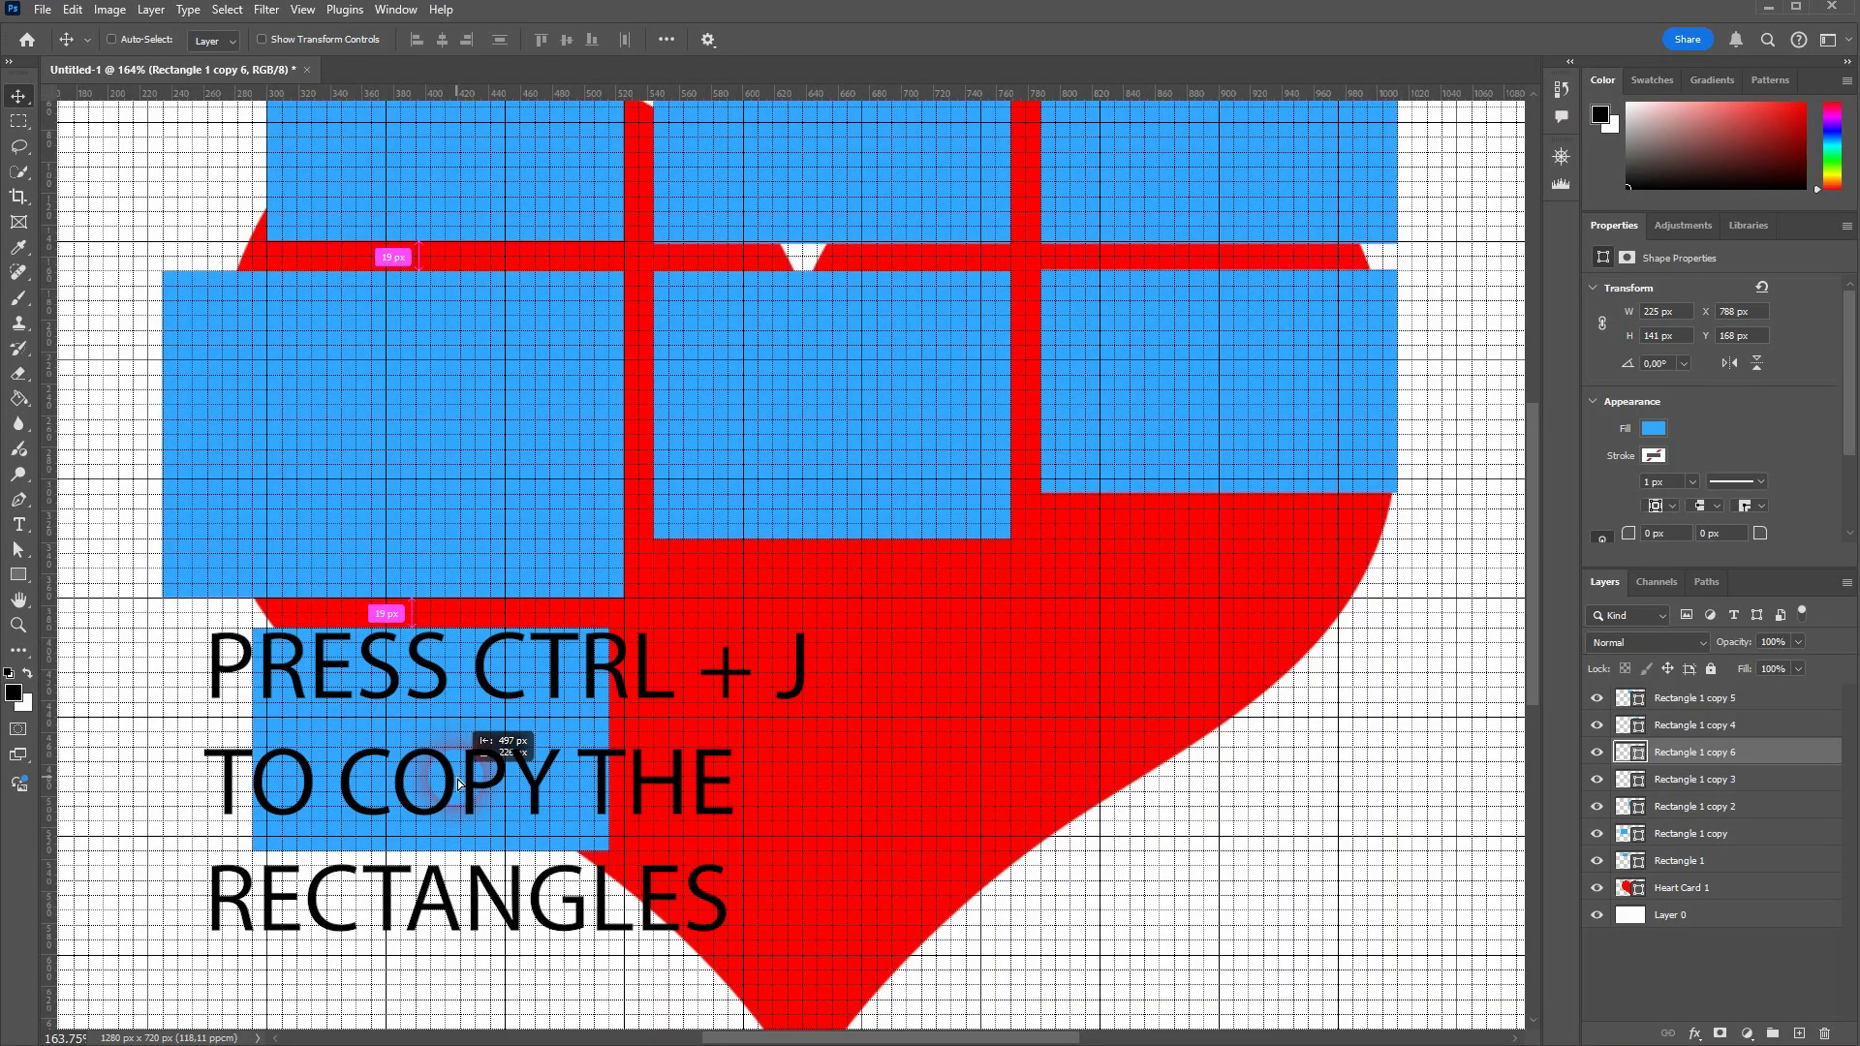
pyautogui.hotkey('ctrl', 'j')
pyautogui.moveTo(381, 759); pyautogui.dragTo(1154, 643)
pyautogui.hotkey('ctrl', 'j')
pyautogui.scroll(-2, 1208, 818)
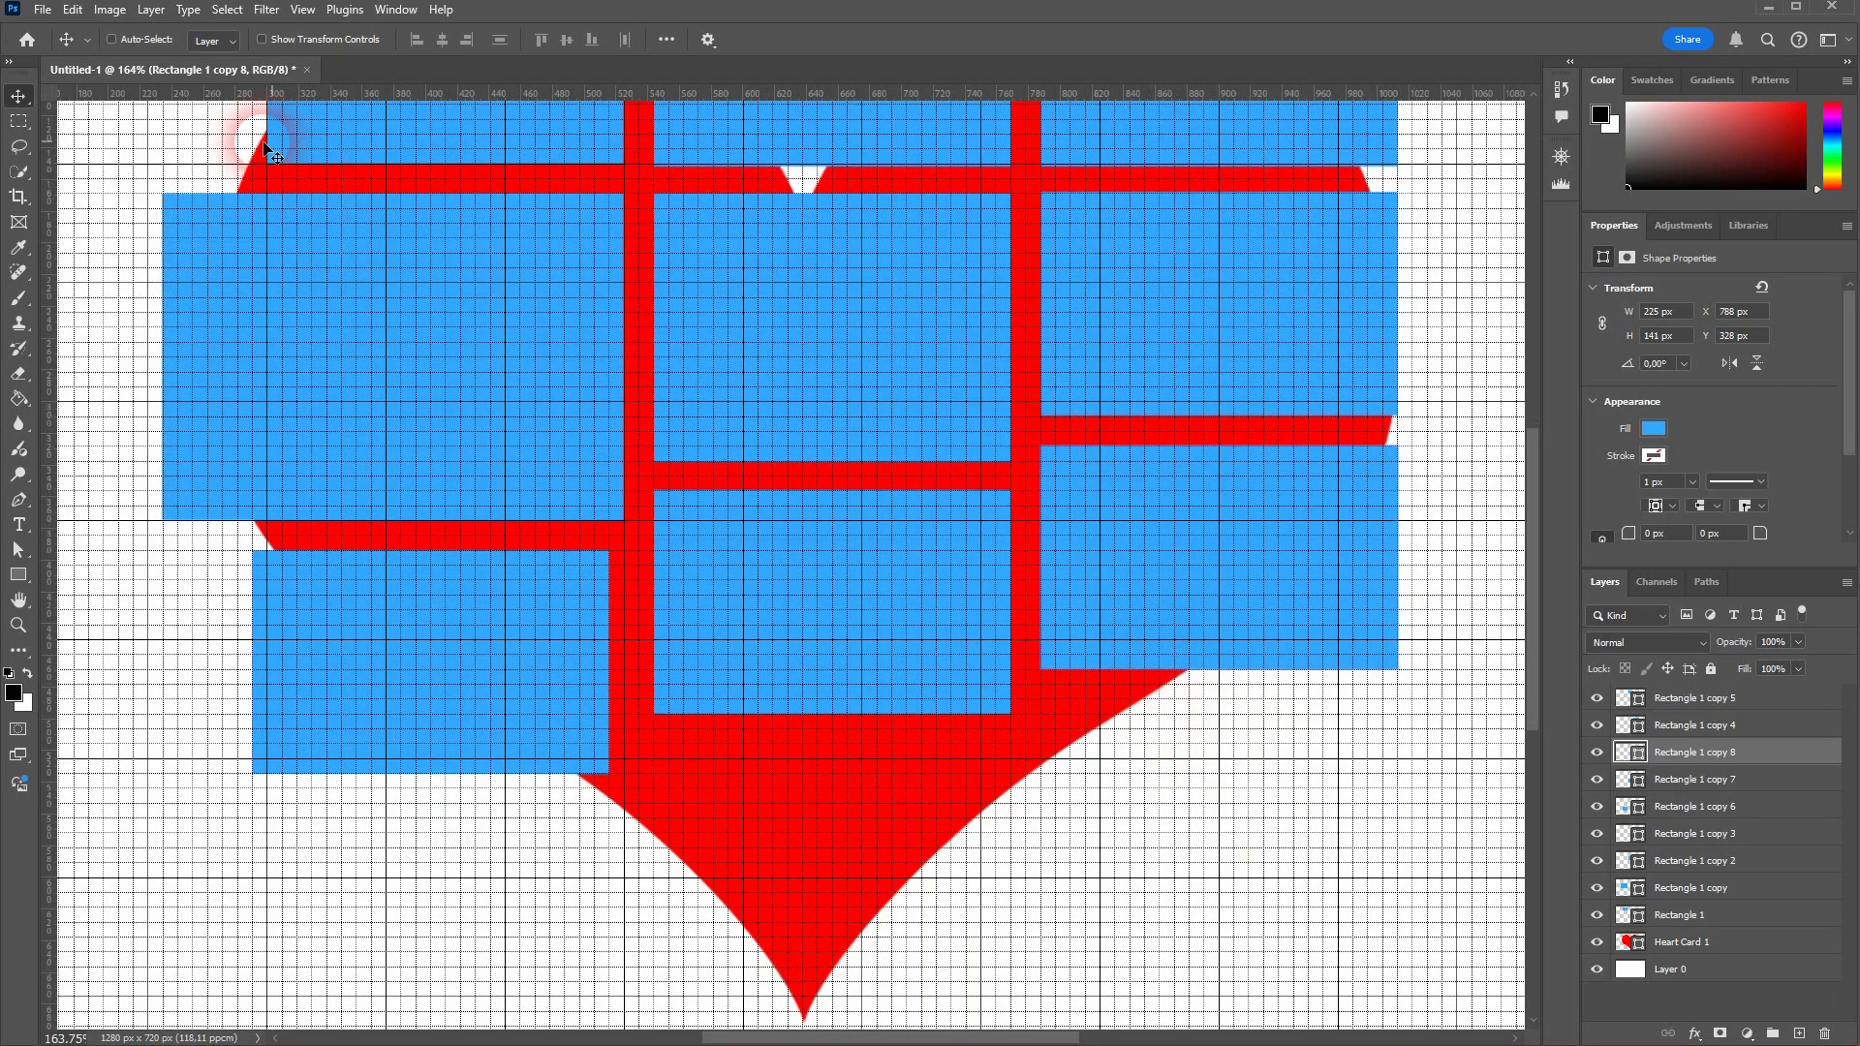
# - Stretch the third row's middle rectangle downward until it covers the heart's lower tip
pyautogui.click(857, 615)
pyautogui.hotkey('ctrl', 't')
pyautogui.moveTo(839, 714); pyautogui.dragTo(855, 1030)
pyautogui.press('Return')
# - Extend the third row's right rectangle downward to a height of 206 px
pyautogui.click(1210, 559)
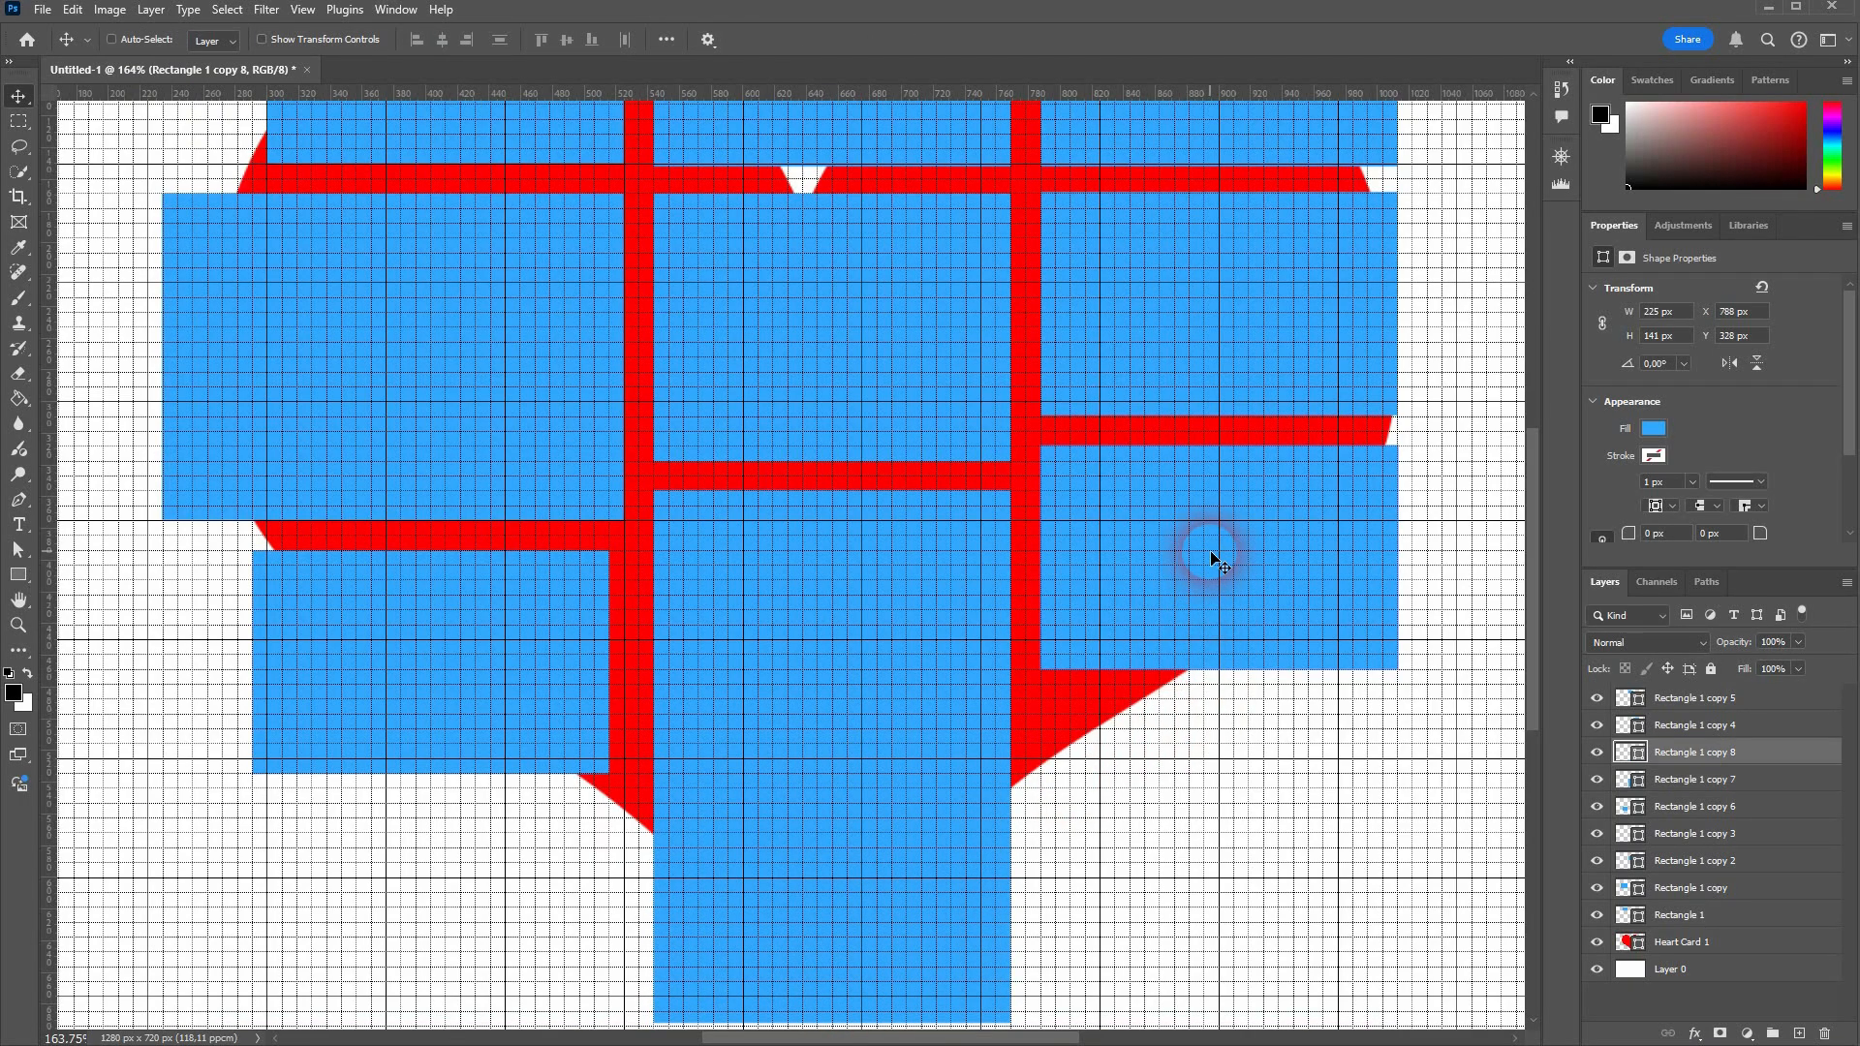
pyautogui.hotkey('ctrl', 't')
pyautogui.moveTo(1220, 668); pyautogui.dragTo(1231, 787)
pyautogui.press('Return')
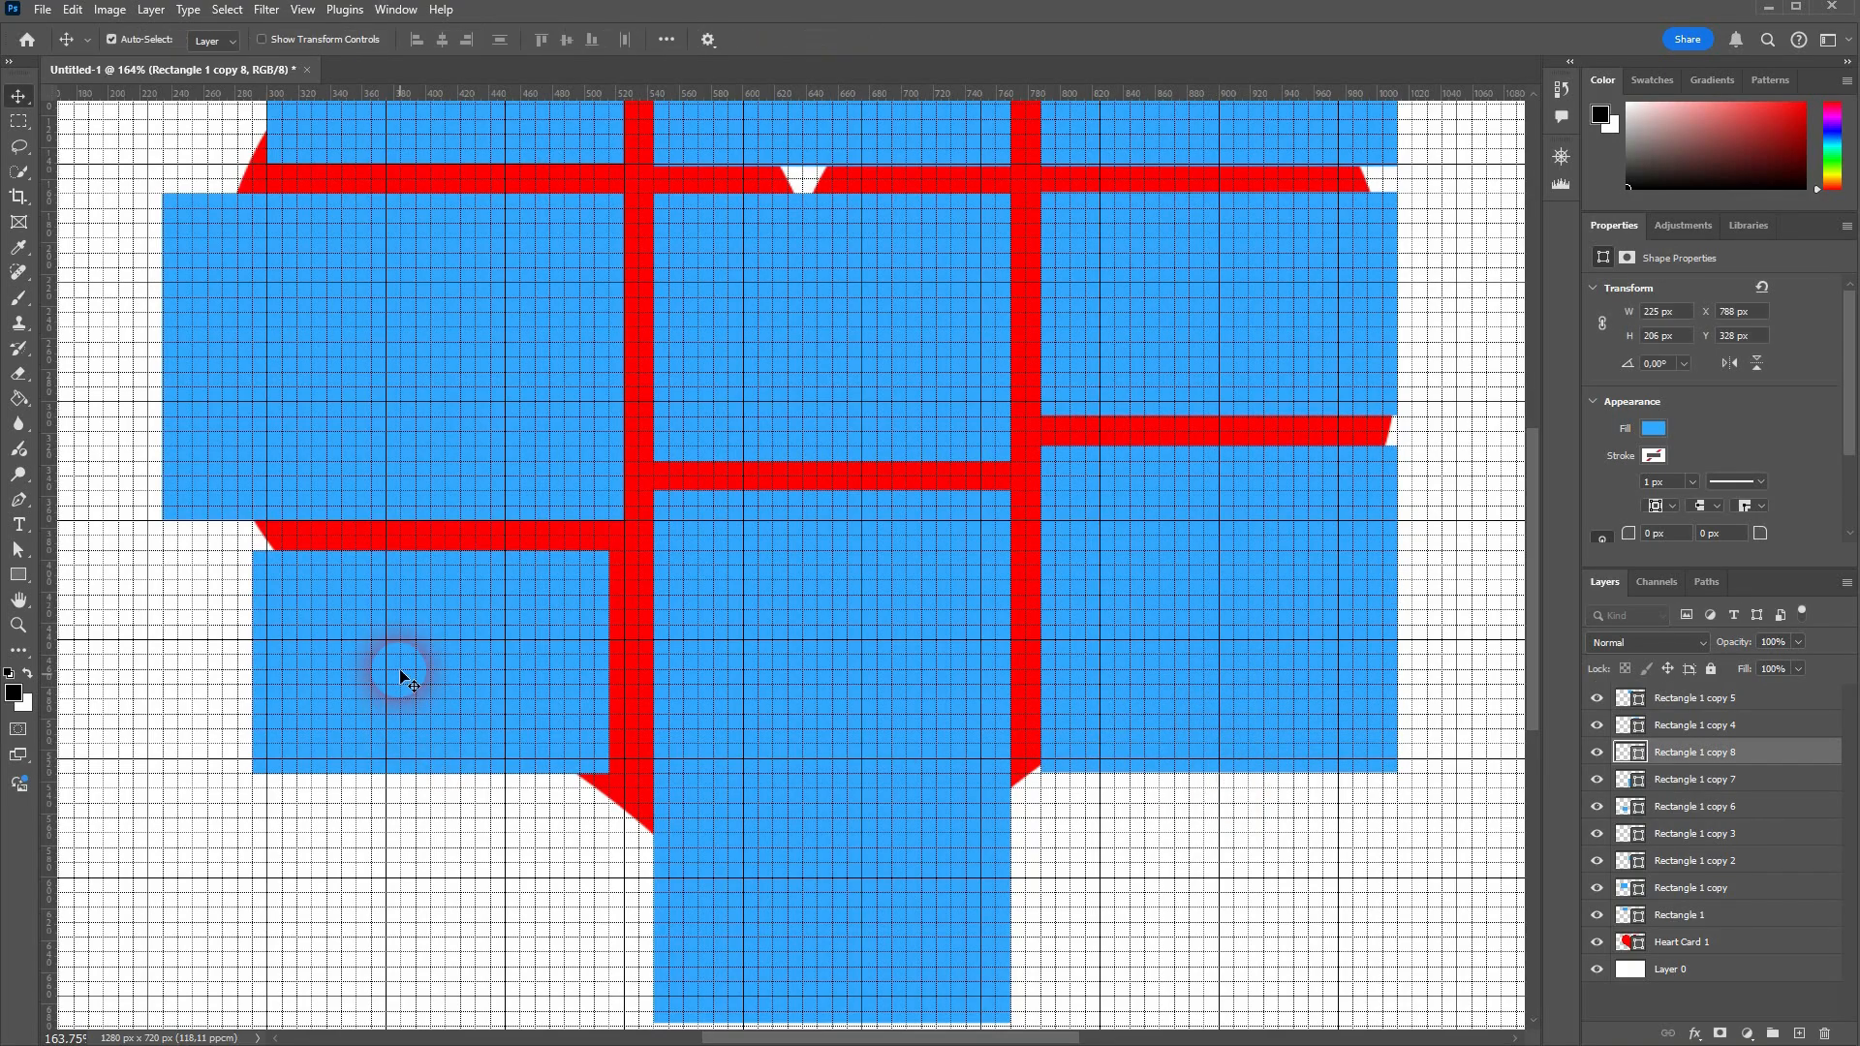
# - Extend the third row's left rectangle downward to a height of 178 px
pyautogui.click(398, 664)
pyautogui.hotkey('ctrl', 't')
pyautogui.moveTo(444, 786); pyautogui.dragTo(436, 830)
pyautogui.click(796, 640)
# - Switch to File Explorer, select nine JPG photos and bring them into the Photoshop document above the topmost rectangle layer, Rectangle 1 copy 5
pyautogui.scroll(2, 798, 630)
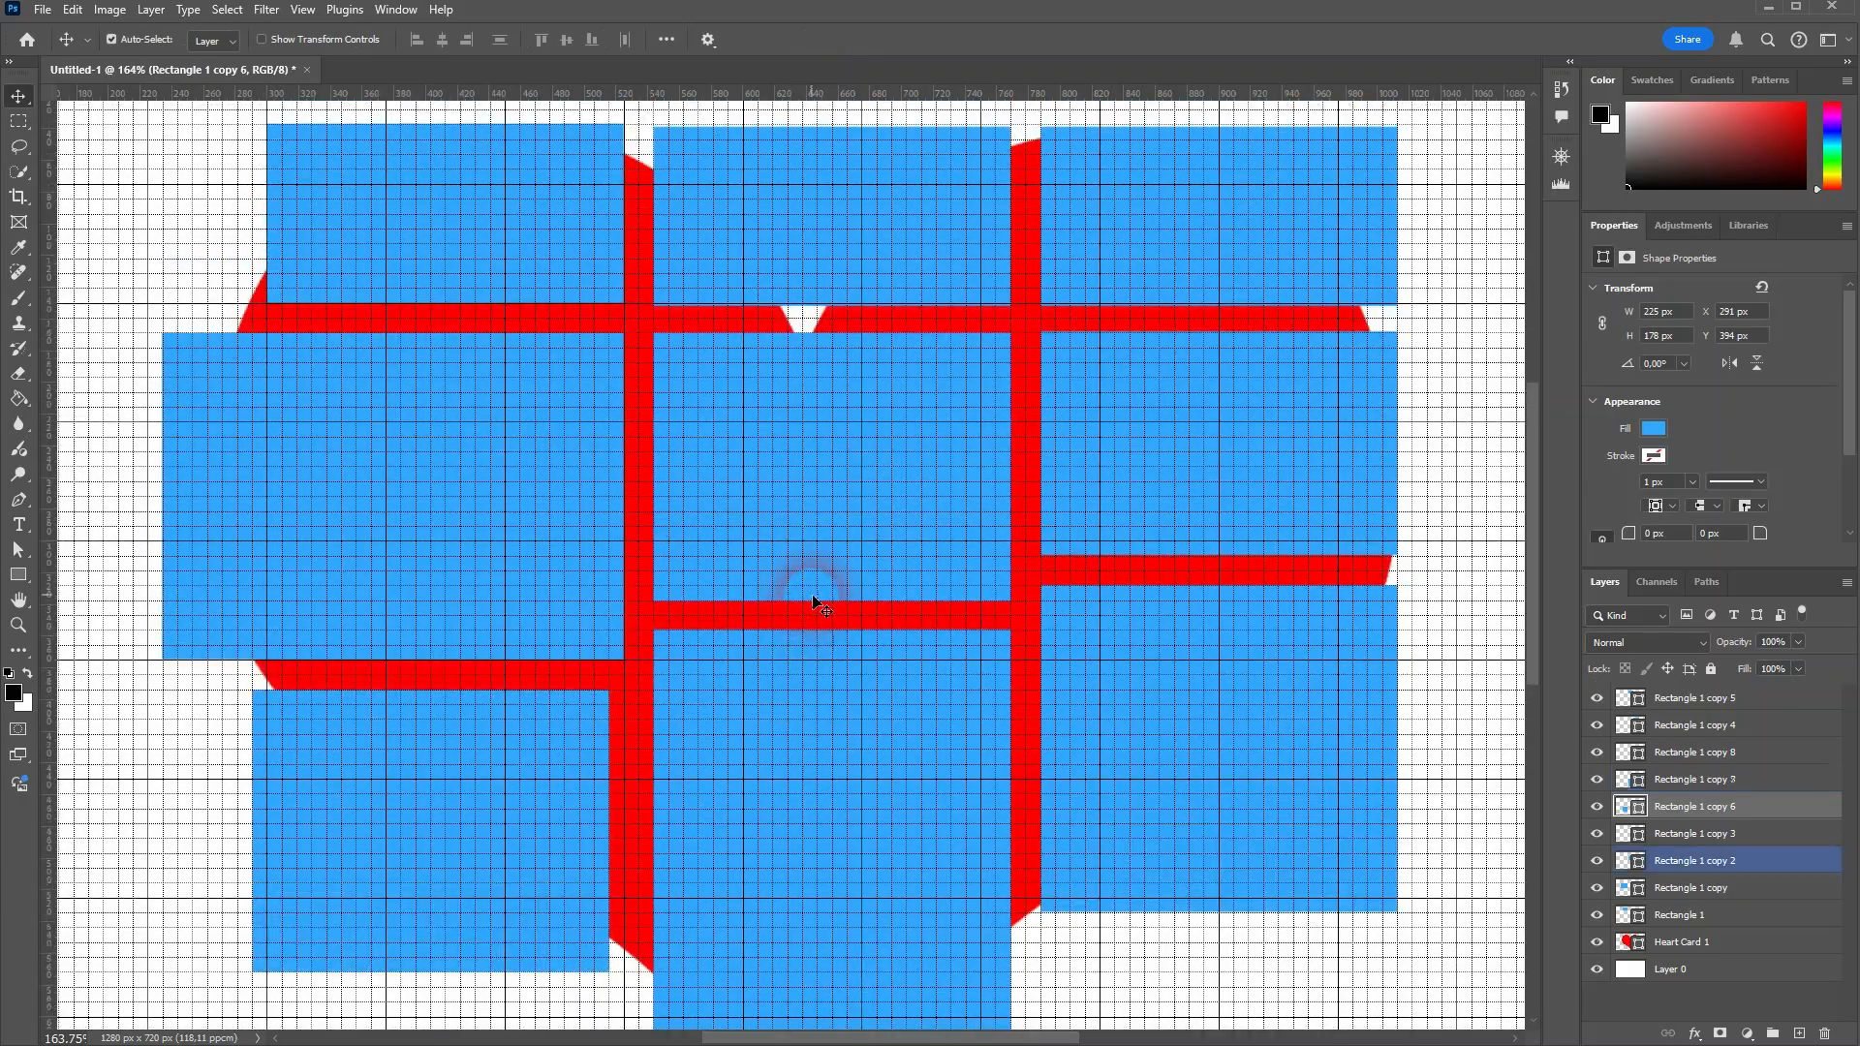
pyautogui.scroll(-6, 816, 601)
pyautogui.scroll(3, 840, 590)
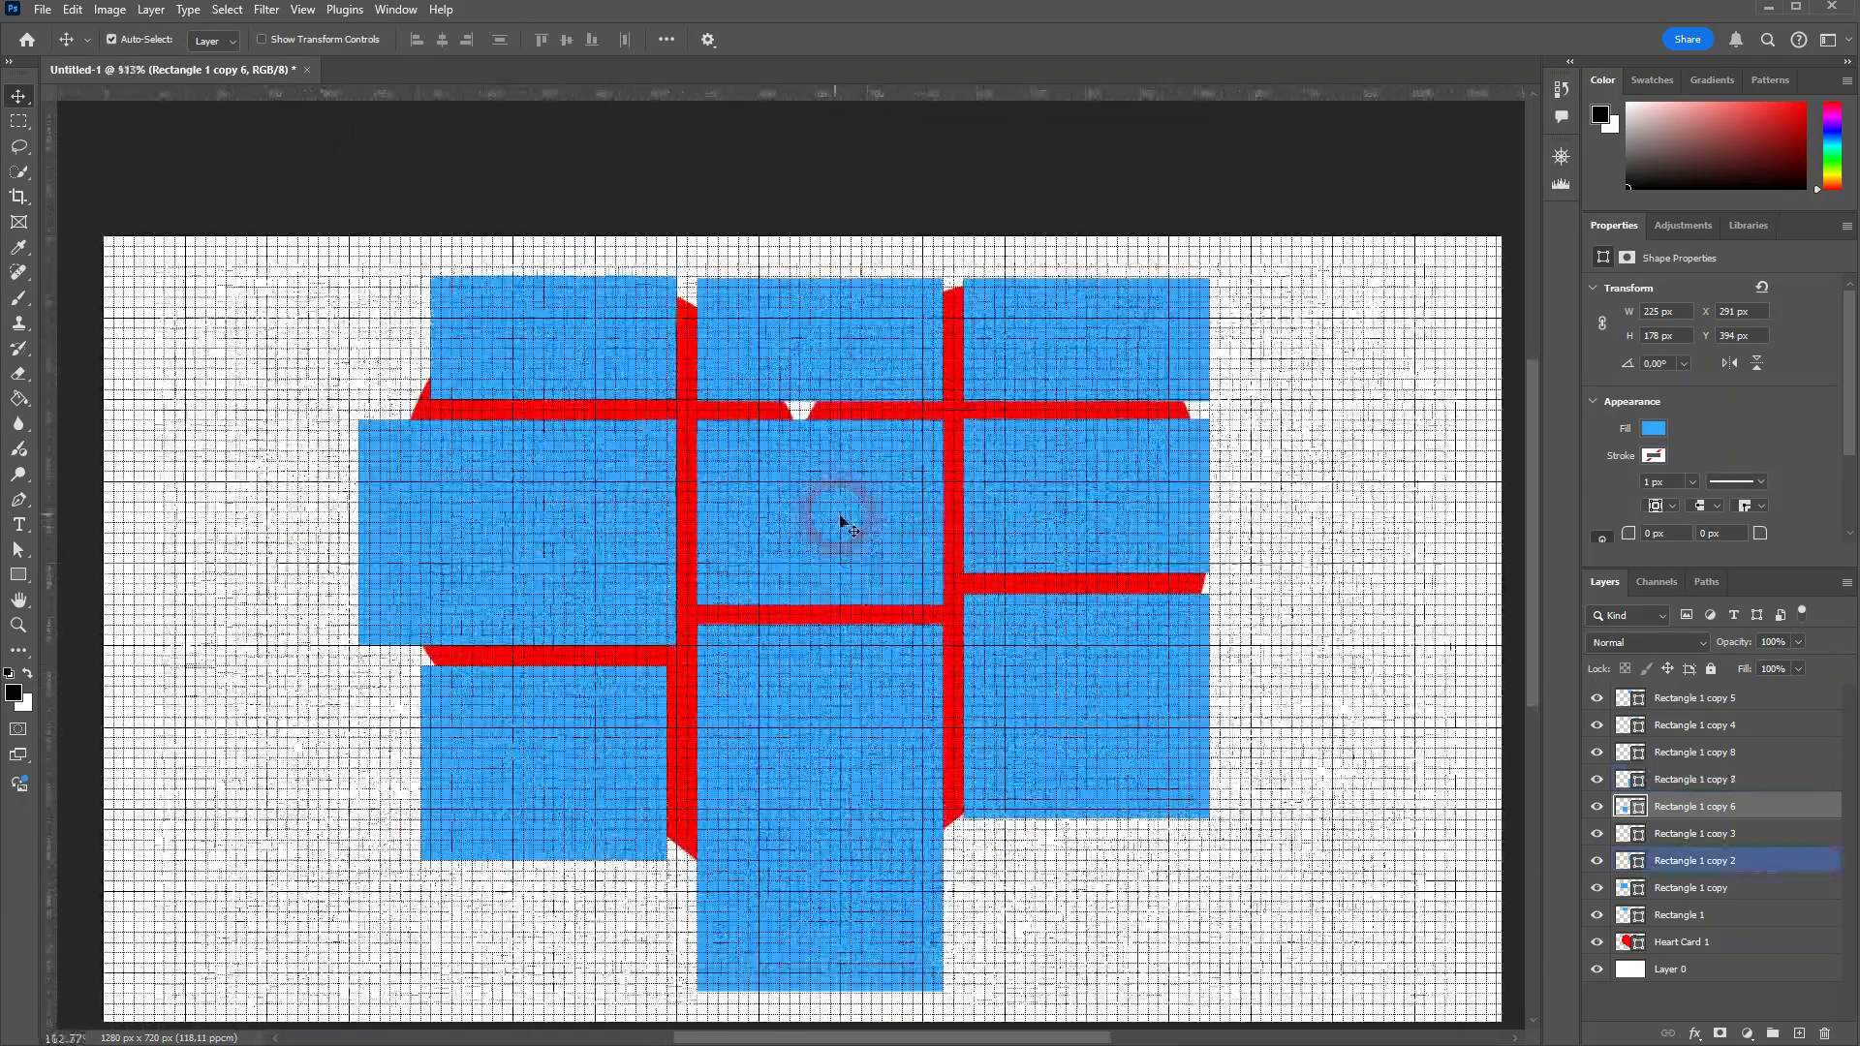
pyautogui.click(1720, 984)
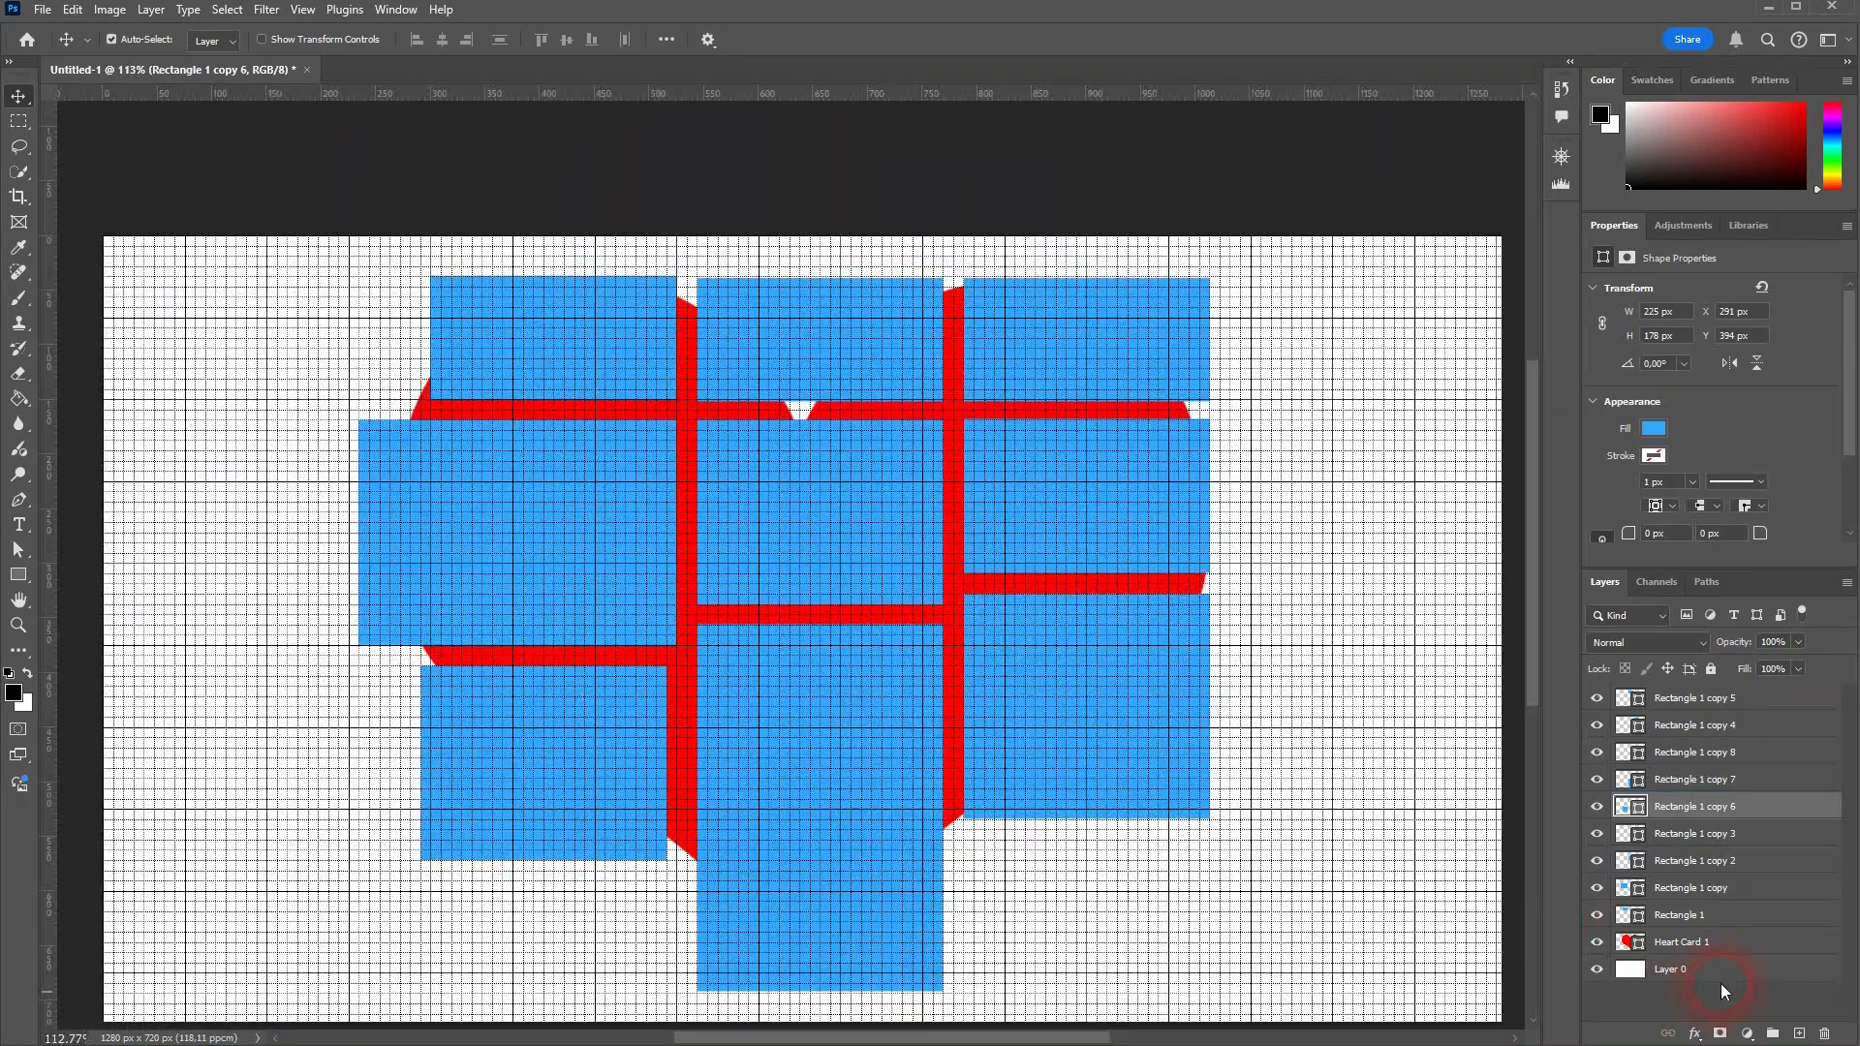
pyautogui.click(1731, 702)
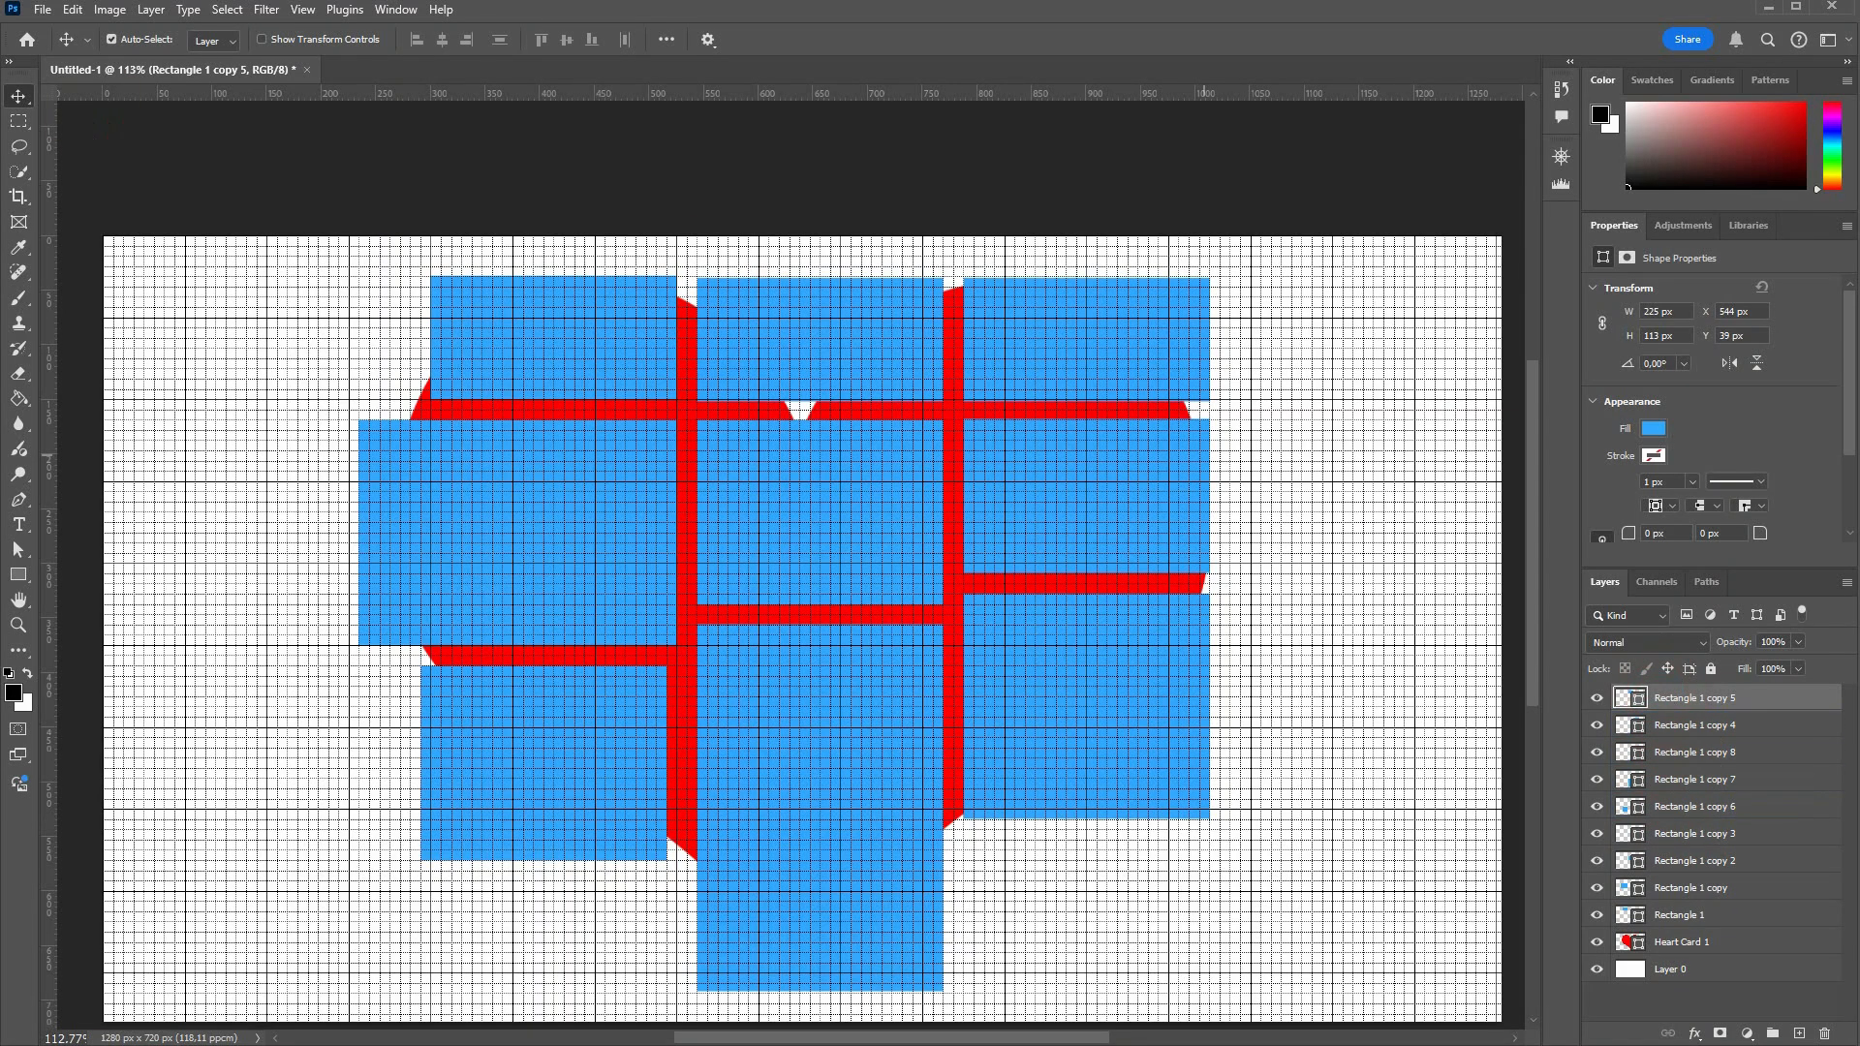
pyautogui.hotkey('alt', 'Tab')
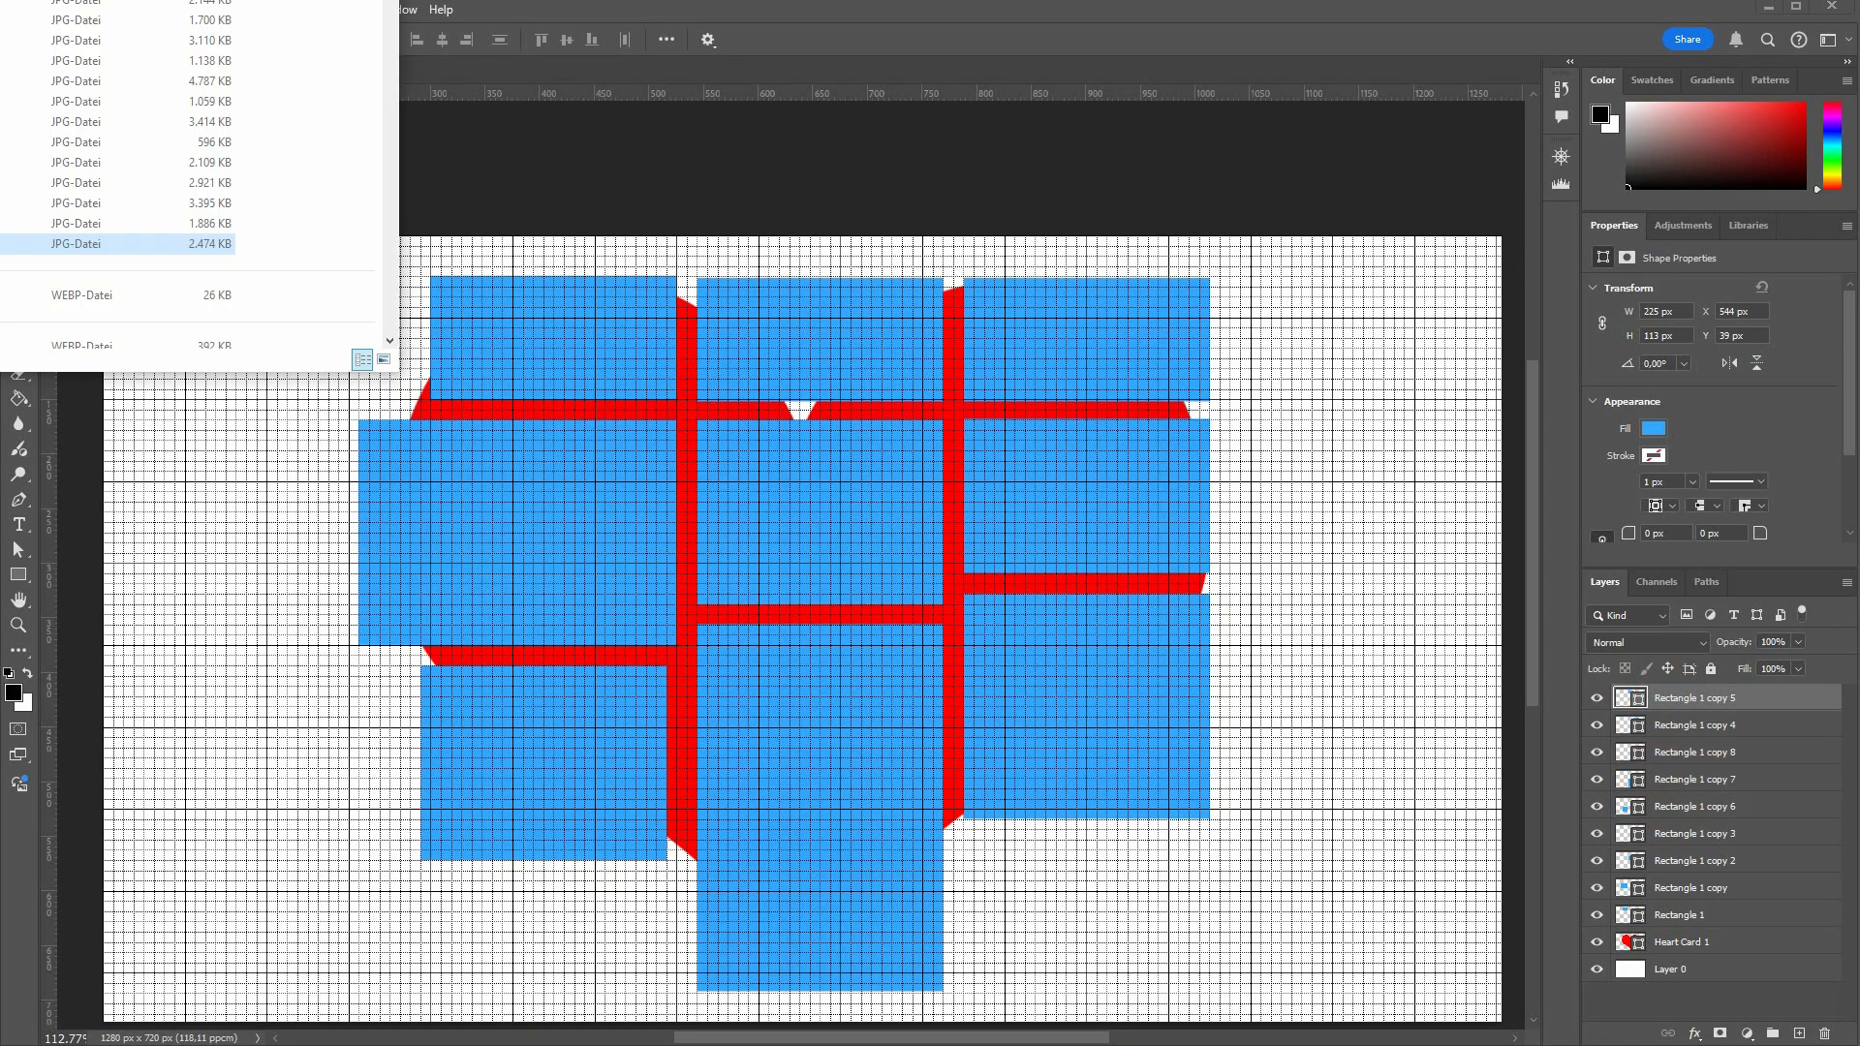
pyautogui.hotkey('shift', 'Up')
pyautogui.hotkey('shift', 'Up')
pyautogui.hotkey('shift', 'Up')
pyautogui.hotkey('shift', 'Up')
pyautogui.hotkey('shift', 'Up')
pyautogui.hotkey('shift', 'Up')
pyautogui.hotkey('shift', 'Up')
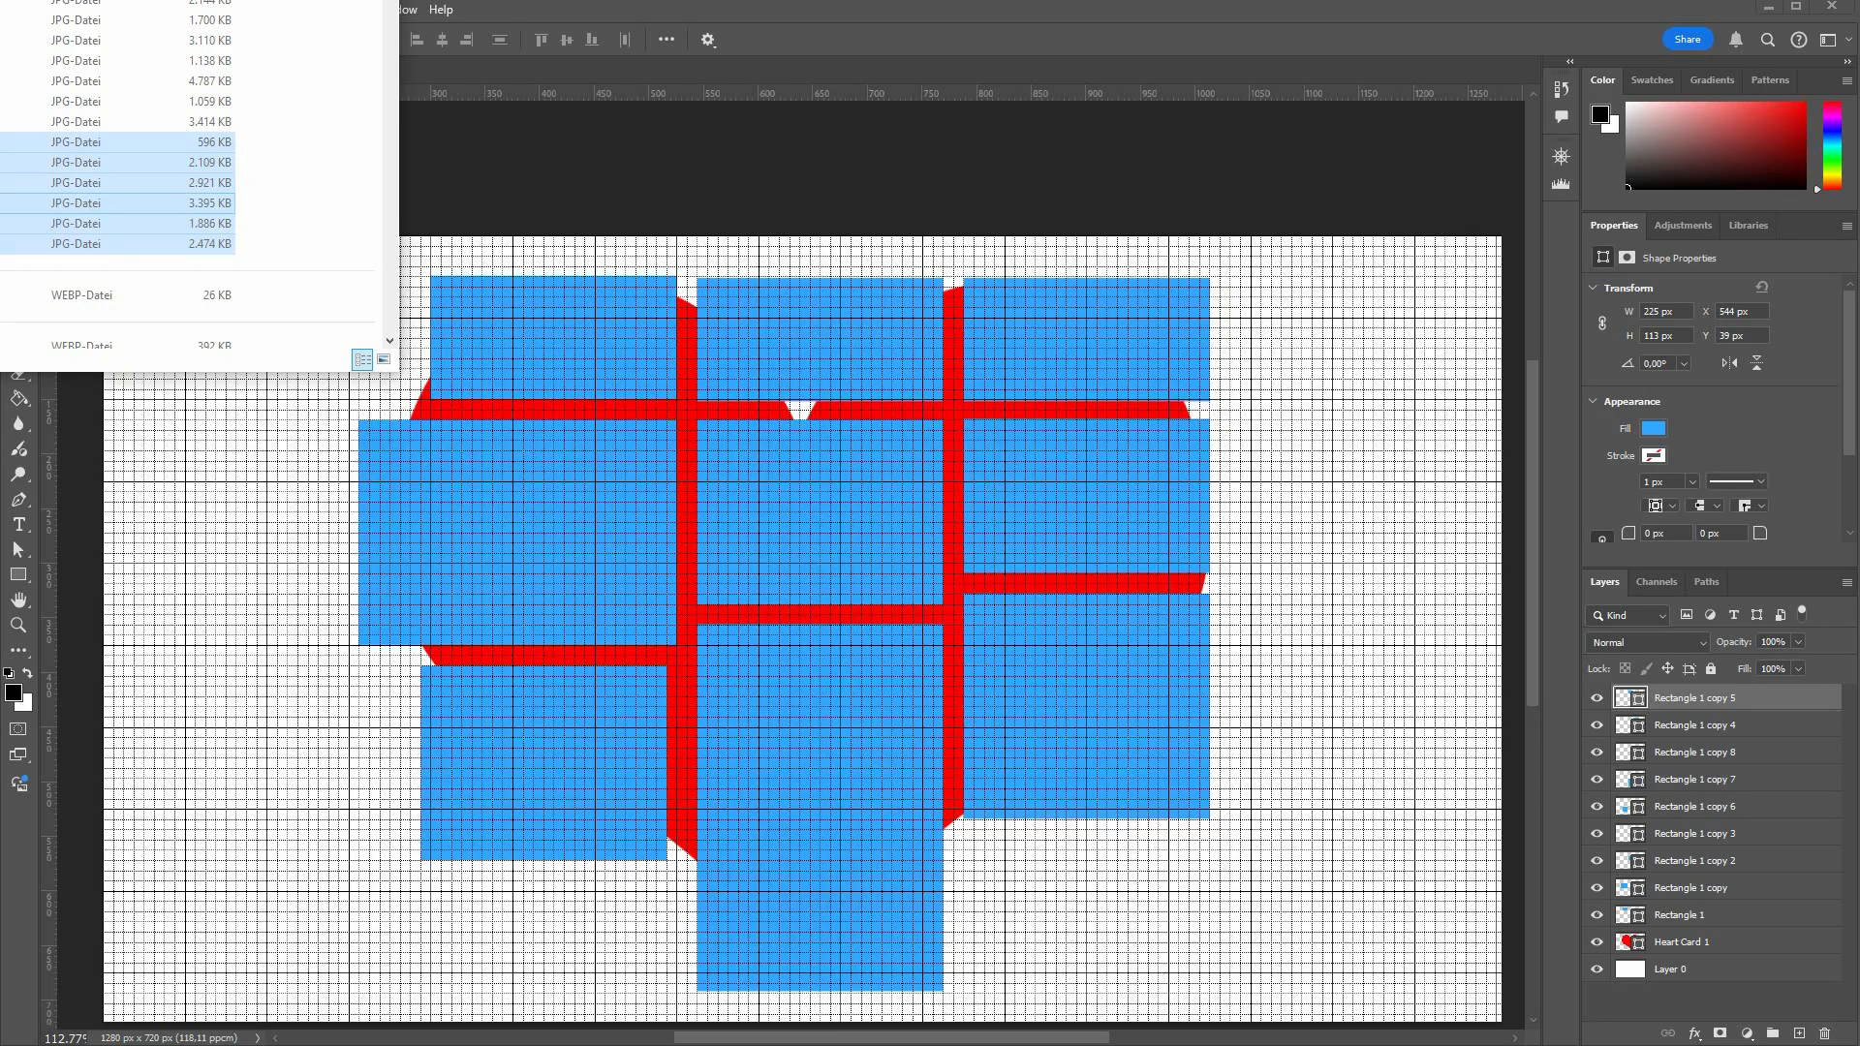
pyautogui.hotkey('shift', 'Up')
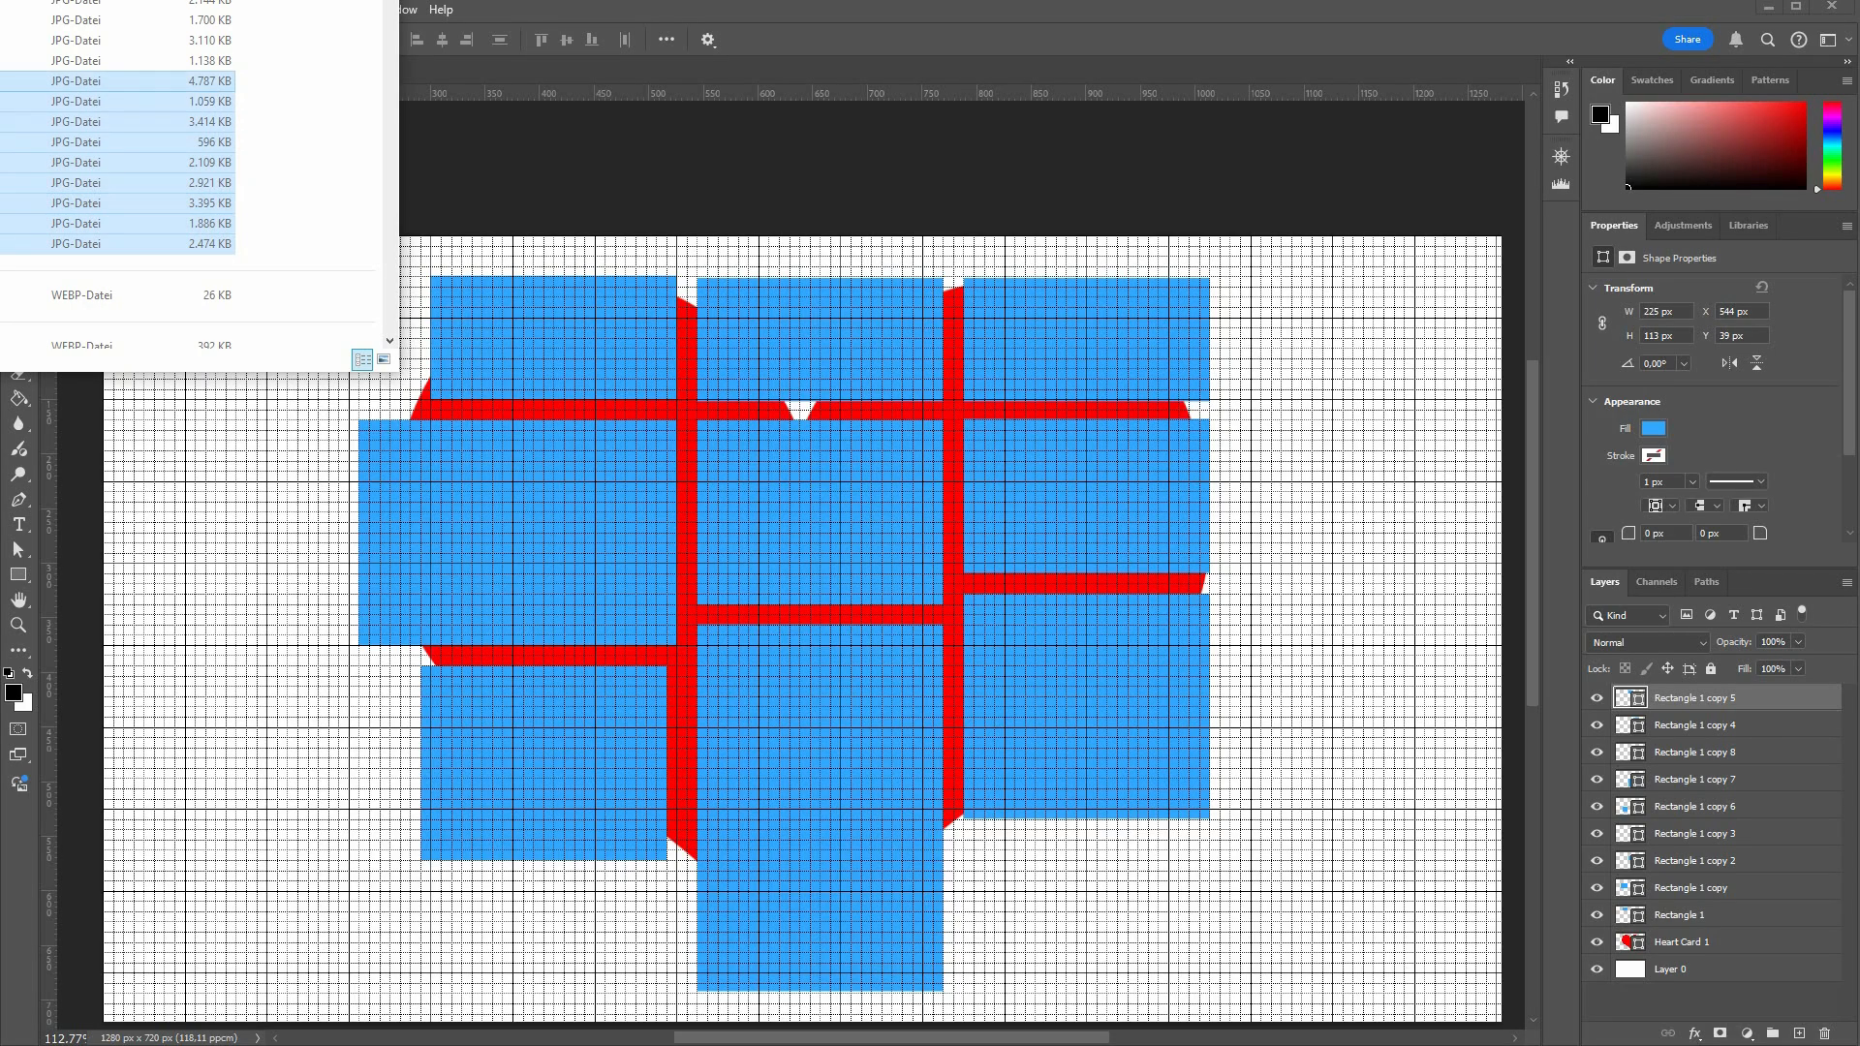
pyautogui.moveTo(751, 349); pyautogui.dragTo(1157, 619)
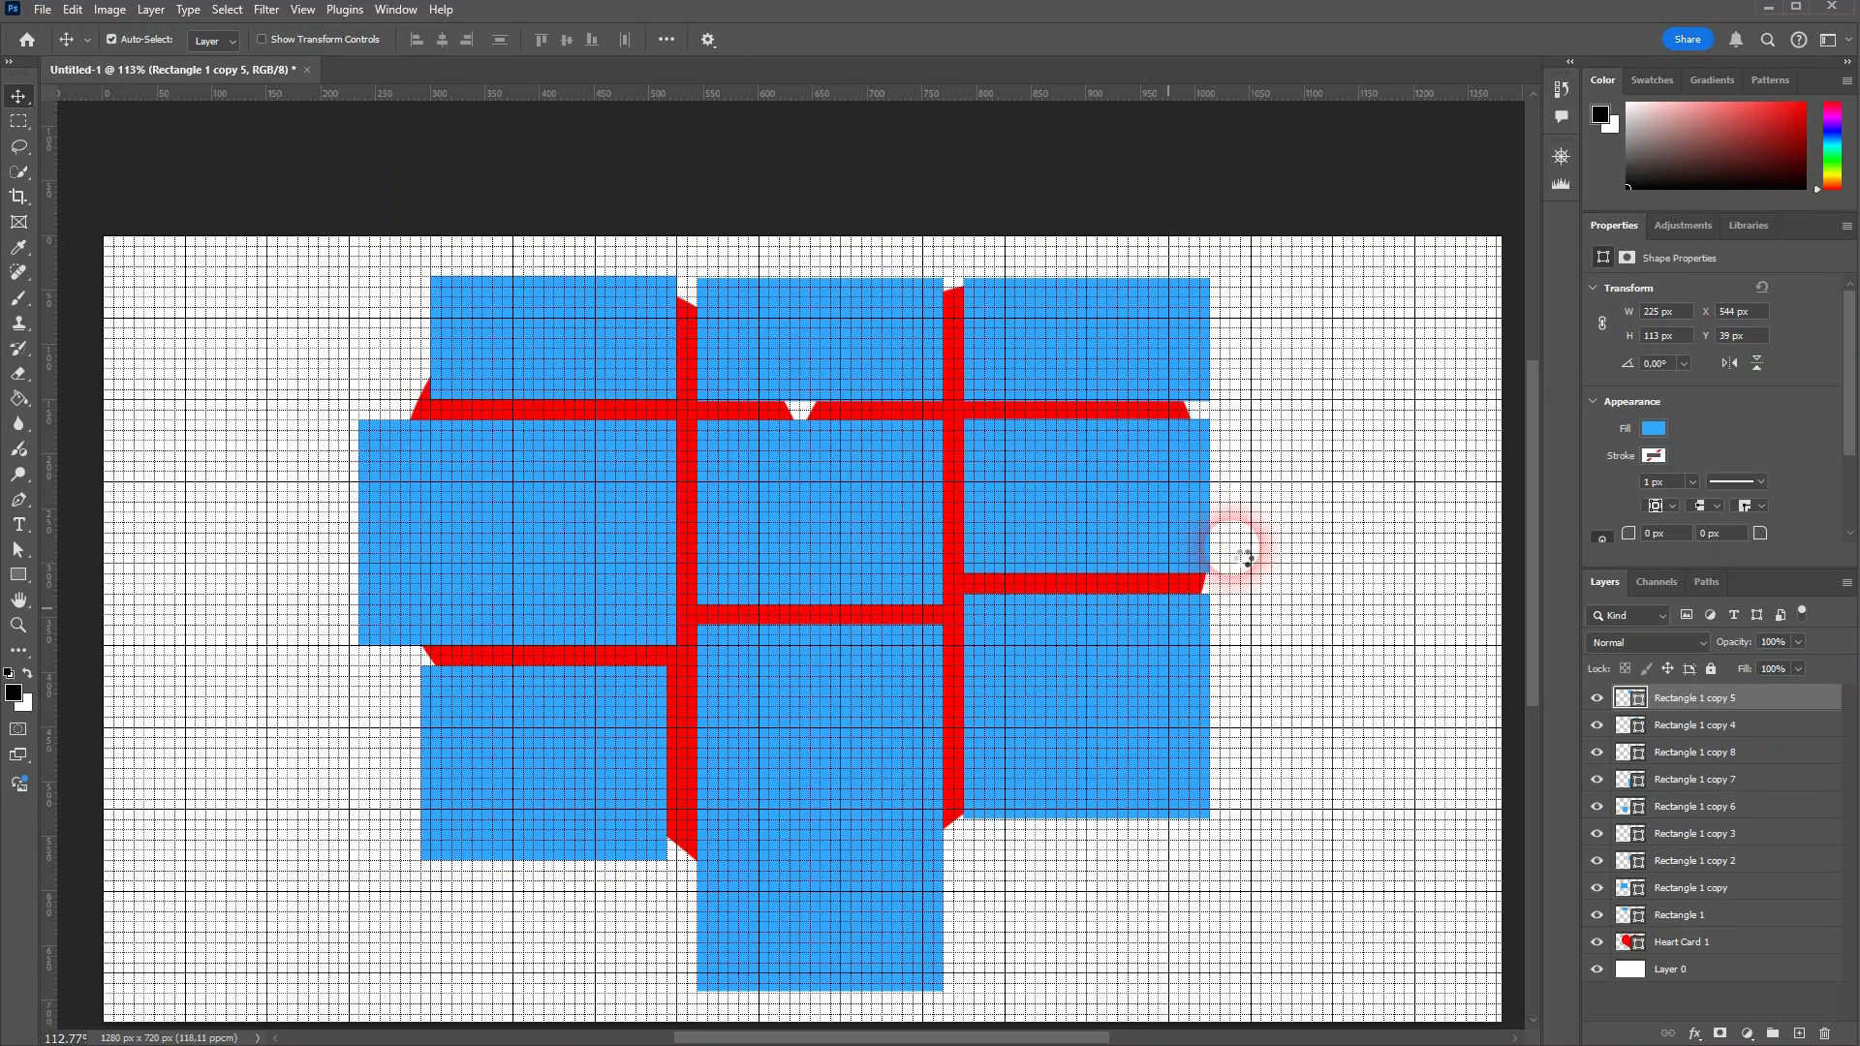
# - Accept the placement of each of the nine photos at its default size and position
pyautogui.doubleClick(1338, 532)
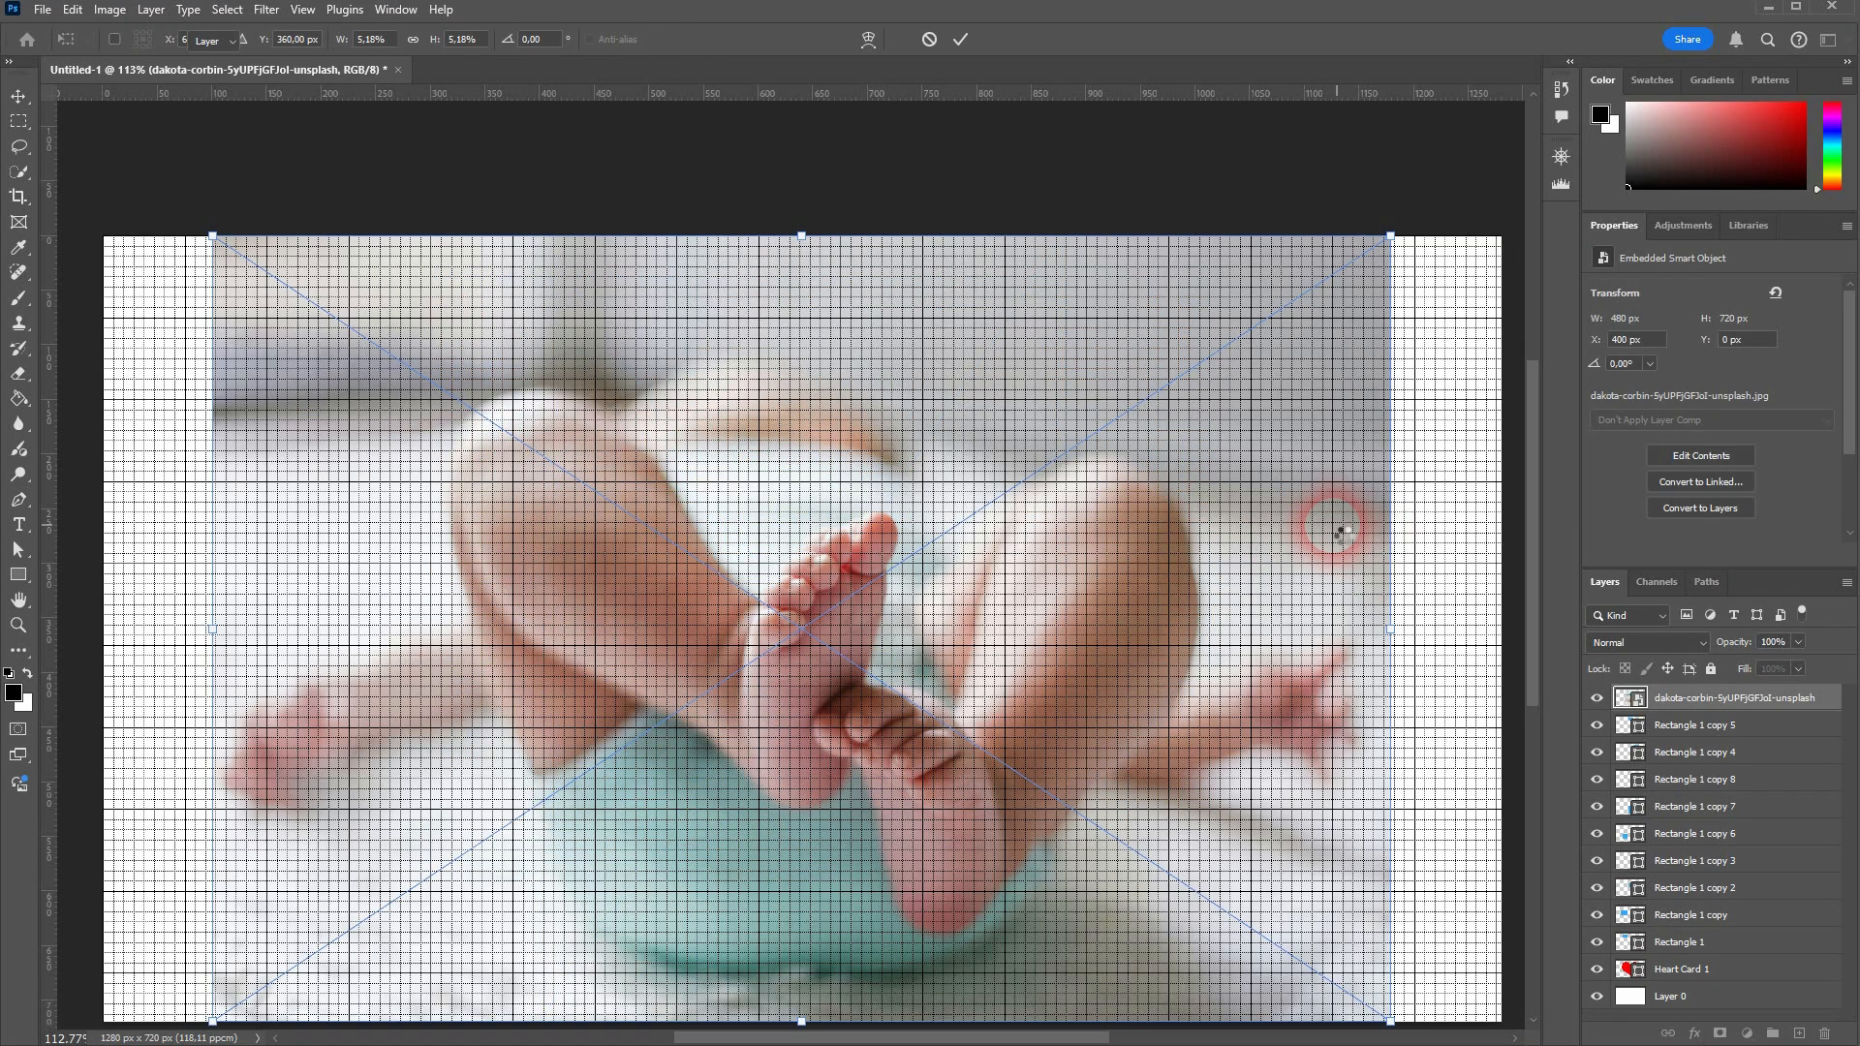
pyautogui.doubleClick(1338, 532)
pyautogui.doubleClick(1339, 535)
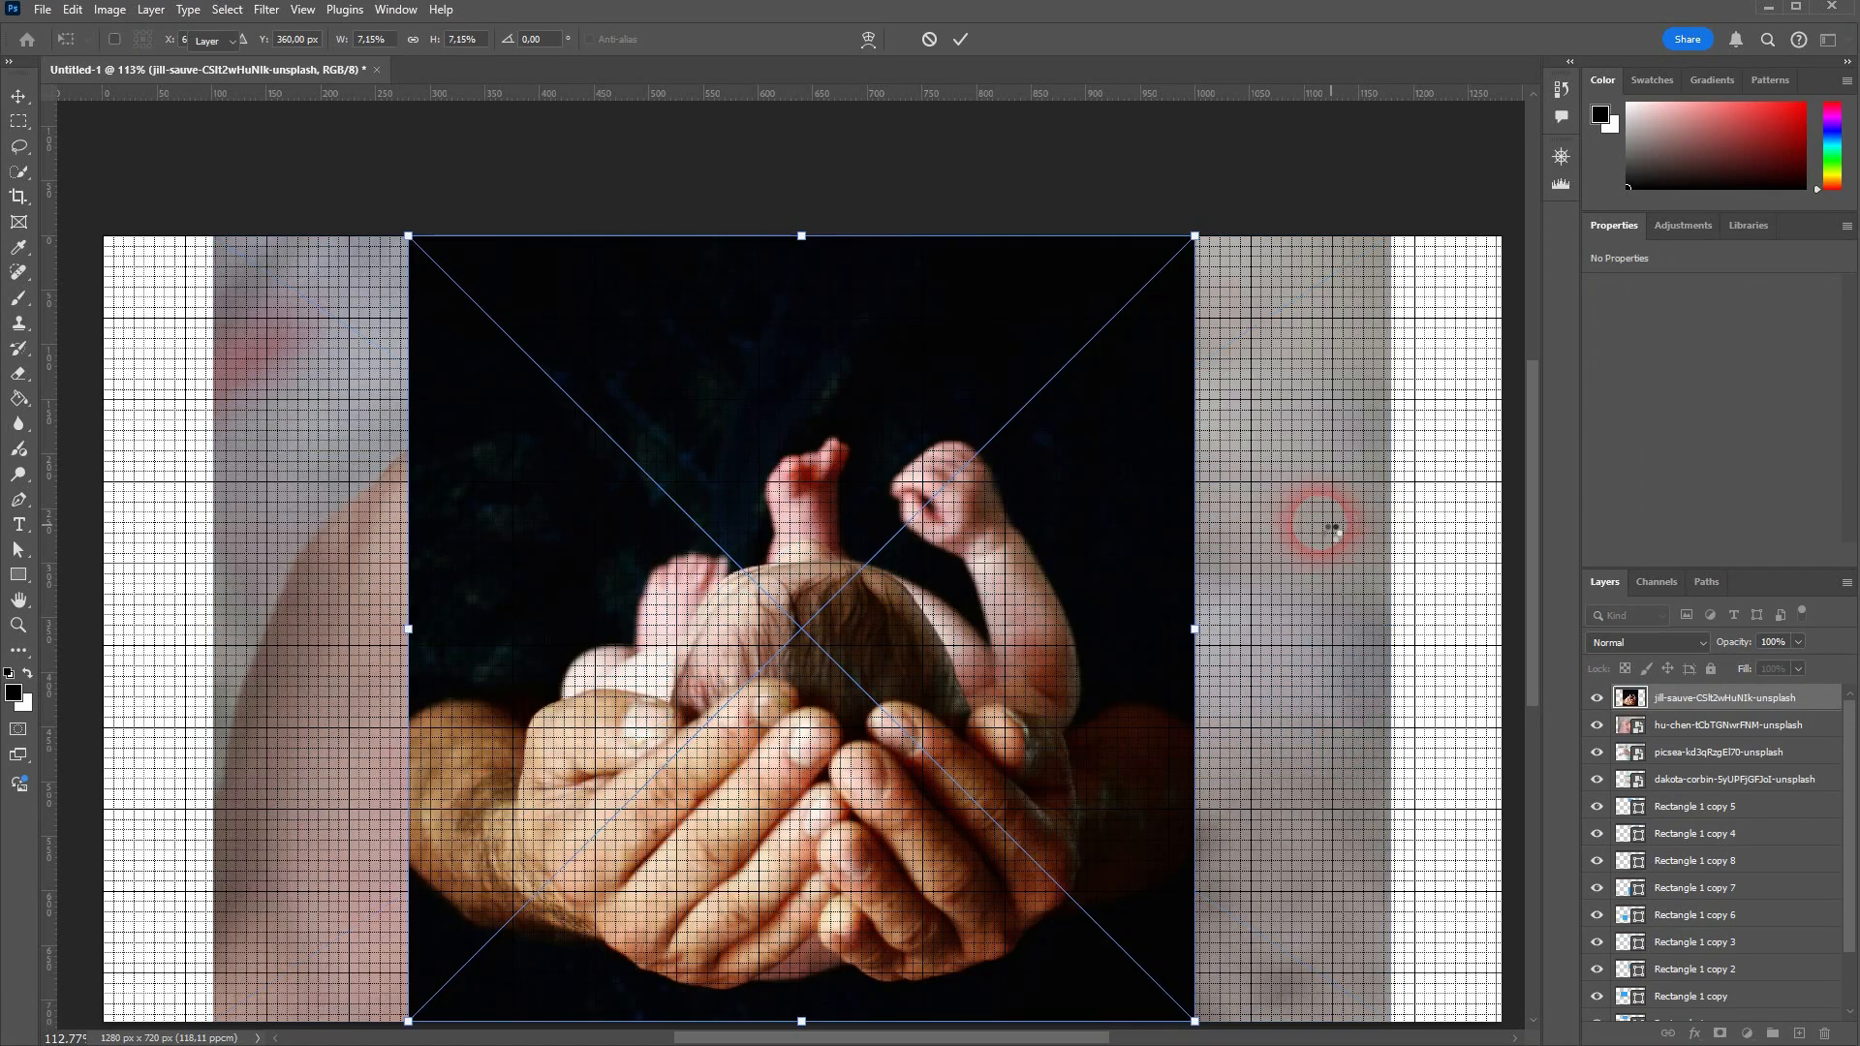
pyautogui.doubleClick(1333, 531)
pyautogui.doubleClick(1420, 570)
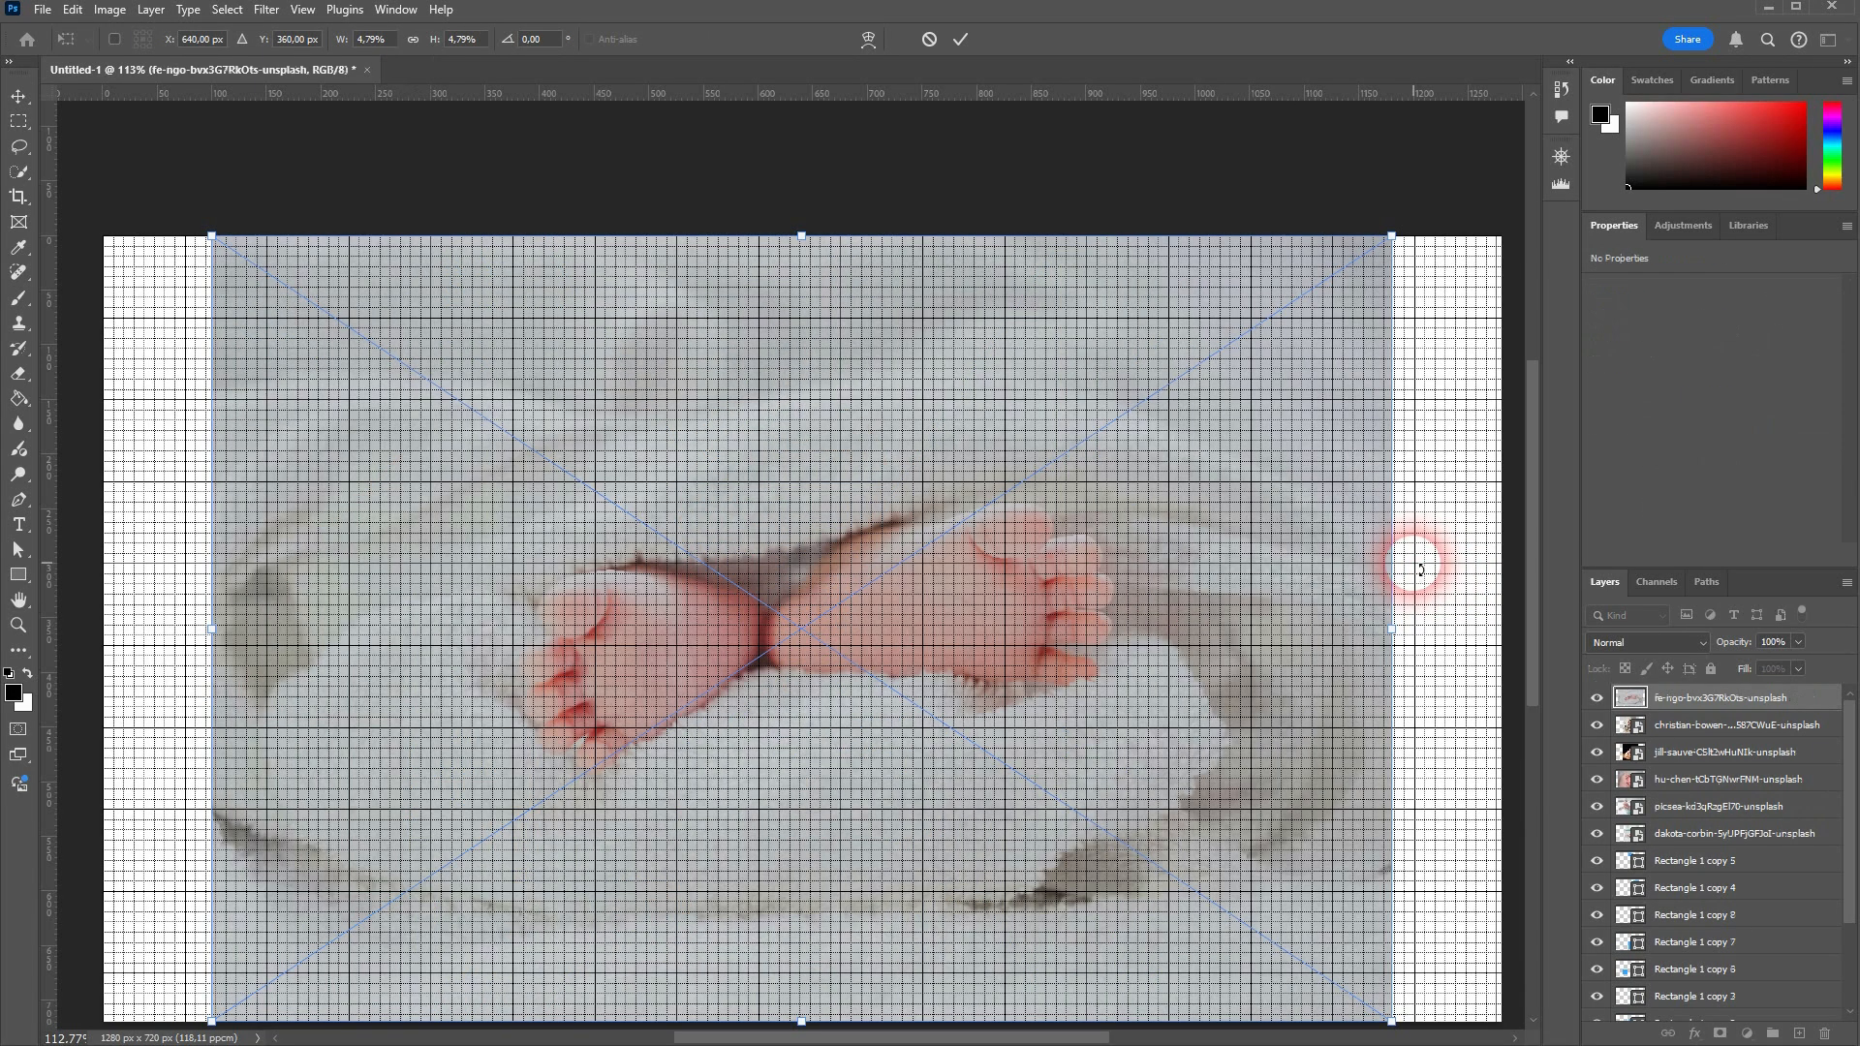
pyautogui.doubleClick(1420, 570)
pyautogui.doubleClick(1420, 568)
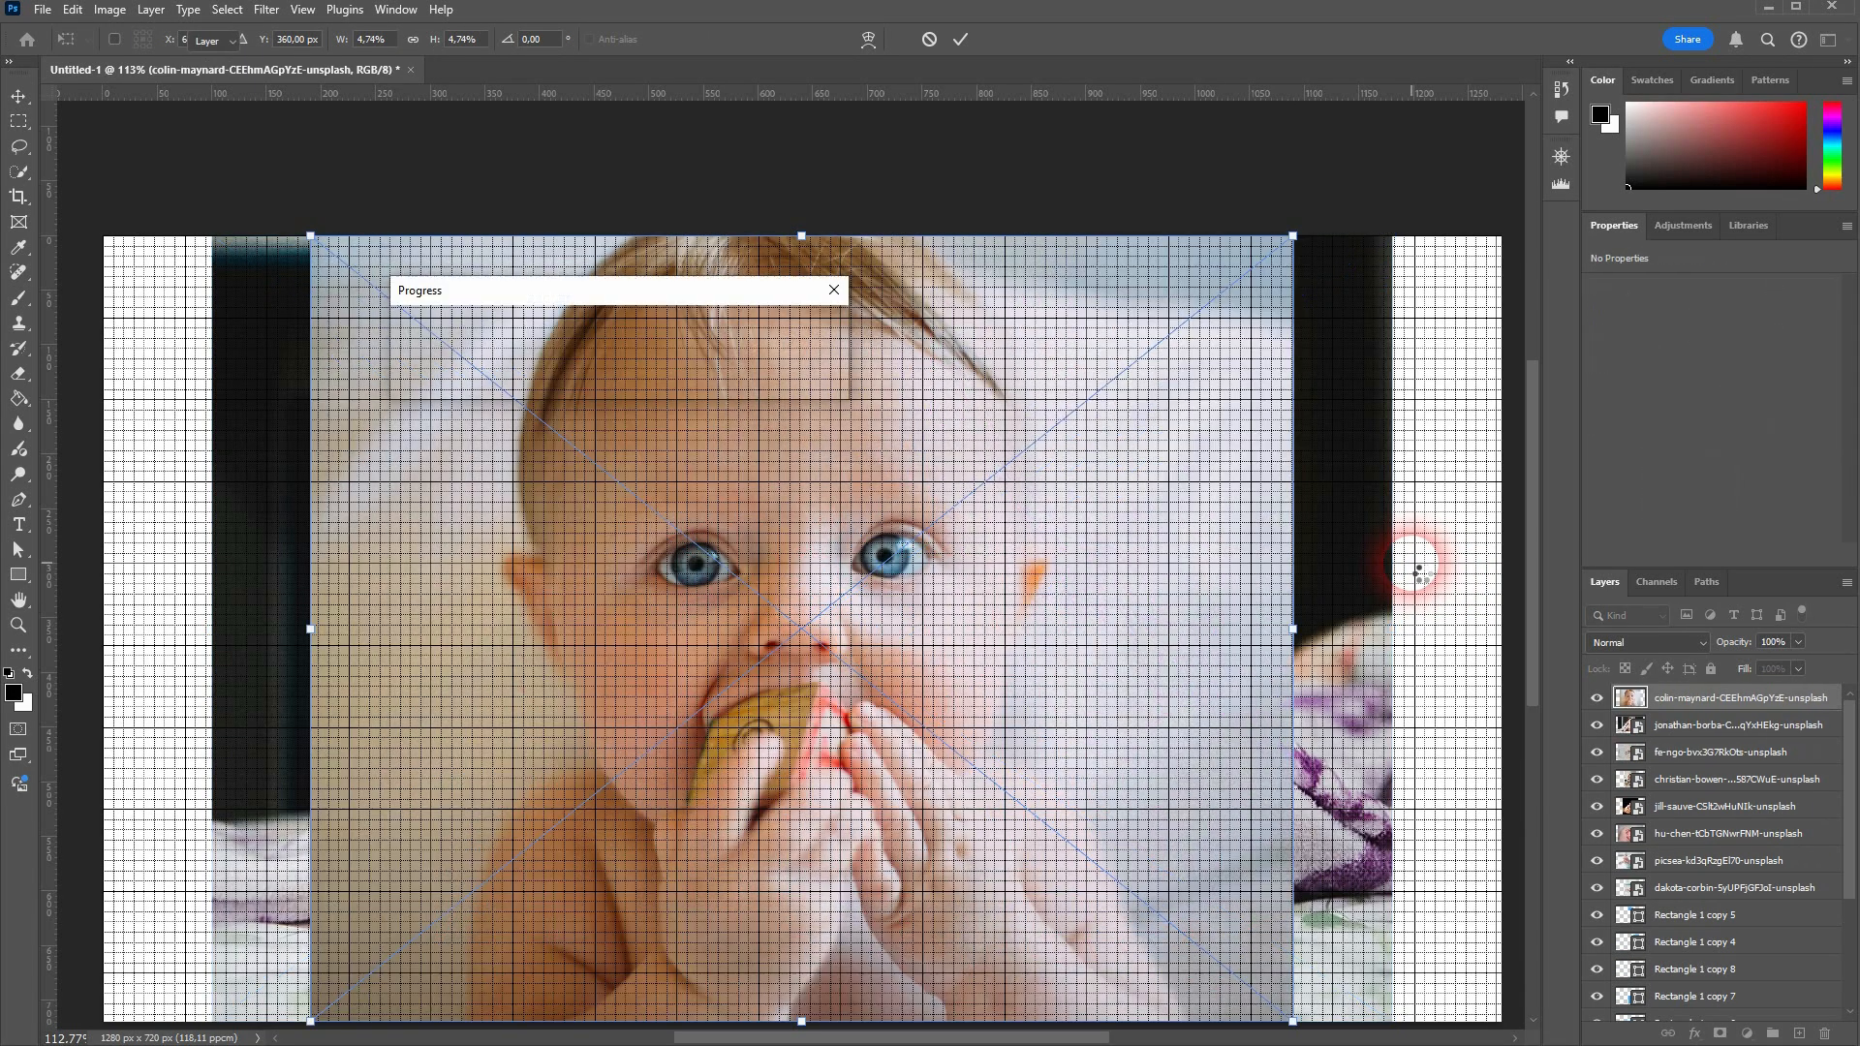
pyautogui.doubleClick(1419, 561)
pyautogui.doubleClick(1412, 554)
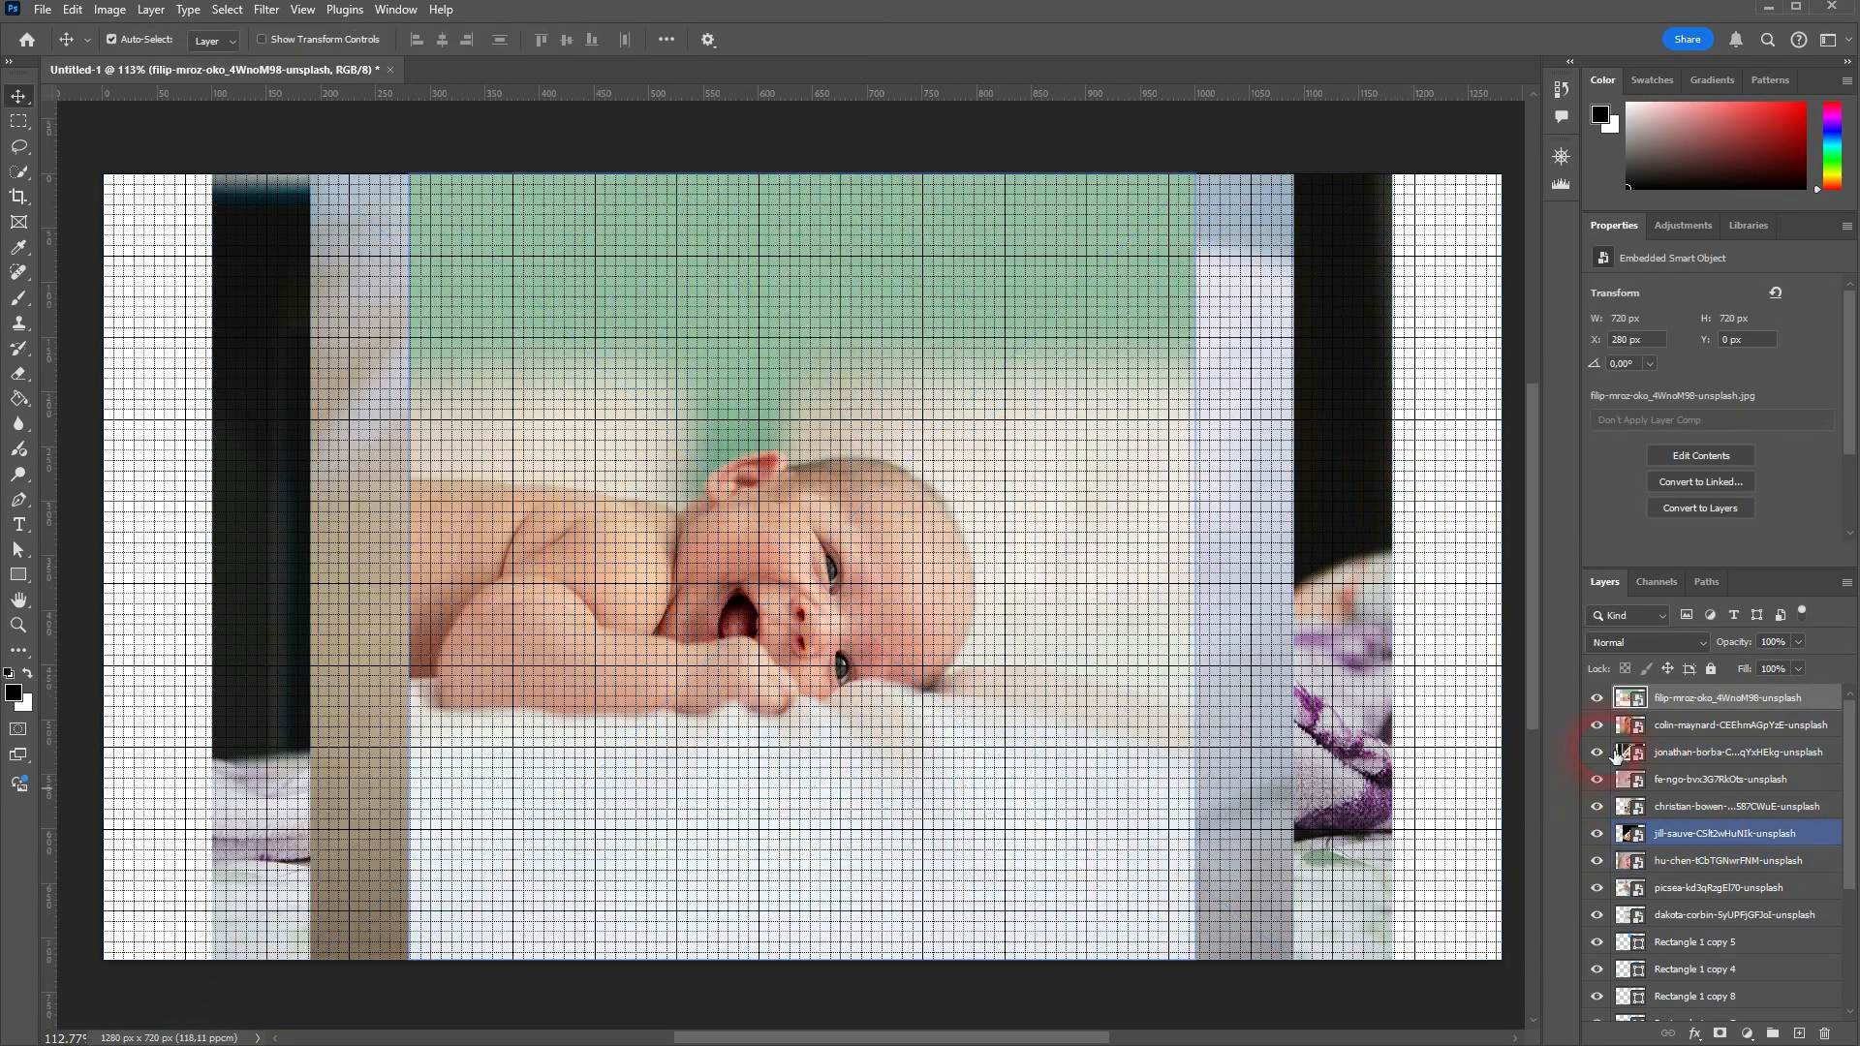
# - Hide all the placed photo layers except the lowest one, the sleeping-baby photo
pyautogui.click(1608, 710)
pyautogui.moveTo(1608, 710); pyautogui.dragTo(1631, 935)
pyautogui.scroll(-3, 1733, 871)
# - Move the sleeping-baby photo layer directly above the Rectangle 1 layer
pyautogui.click(1734, 860)
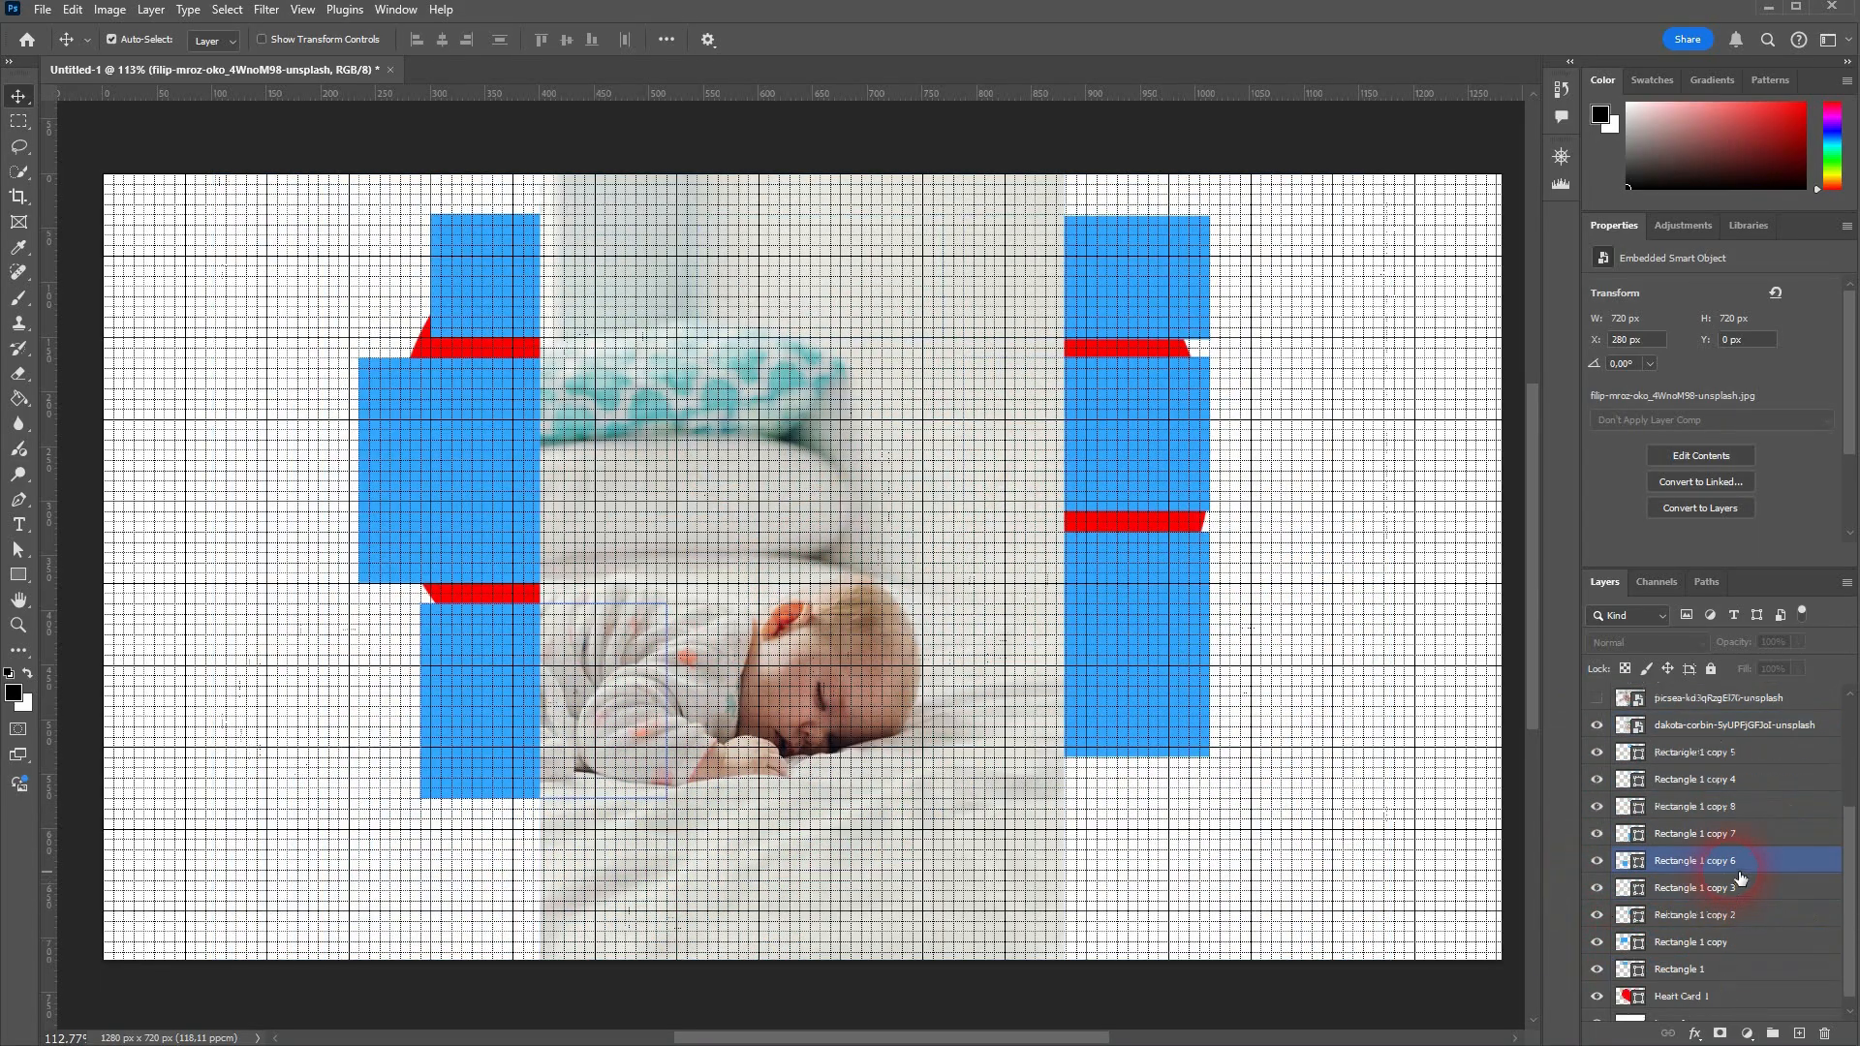
pyautogui.click(1733, 790)
pyautogui.moveTo(1734, 726); pyautogui.dragTo(1736, 975)
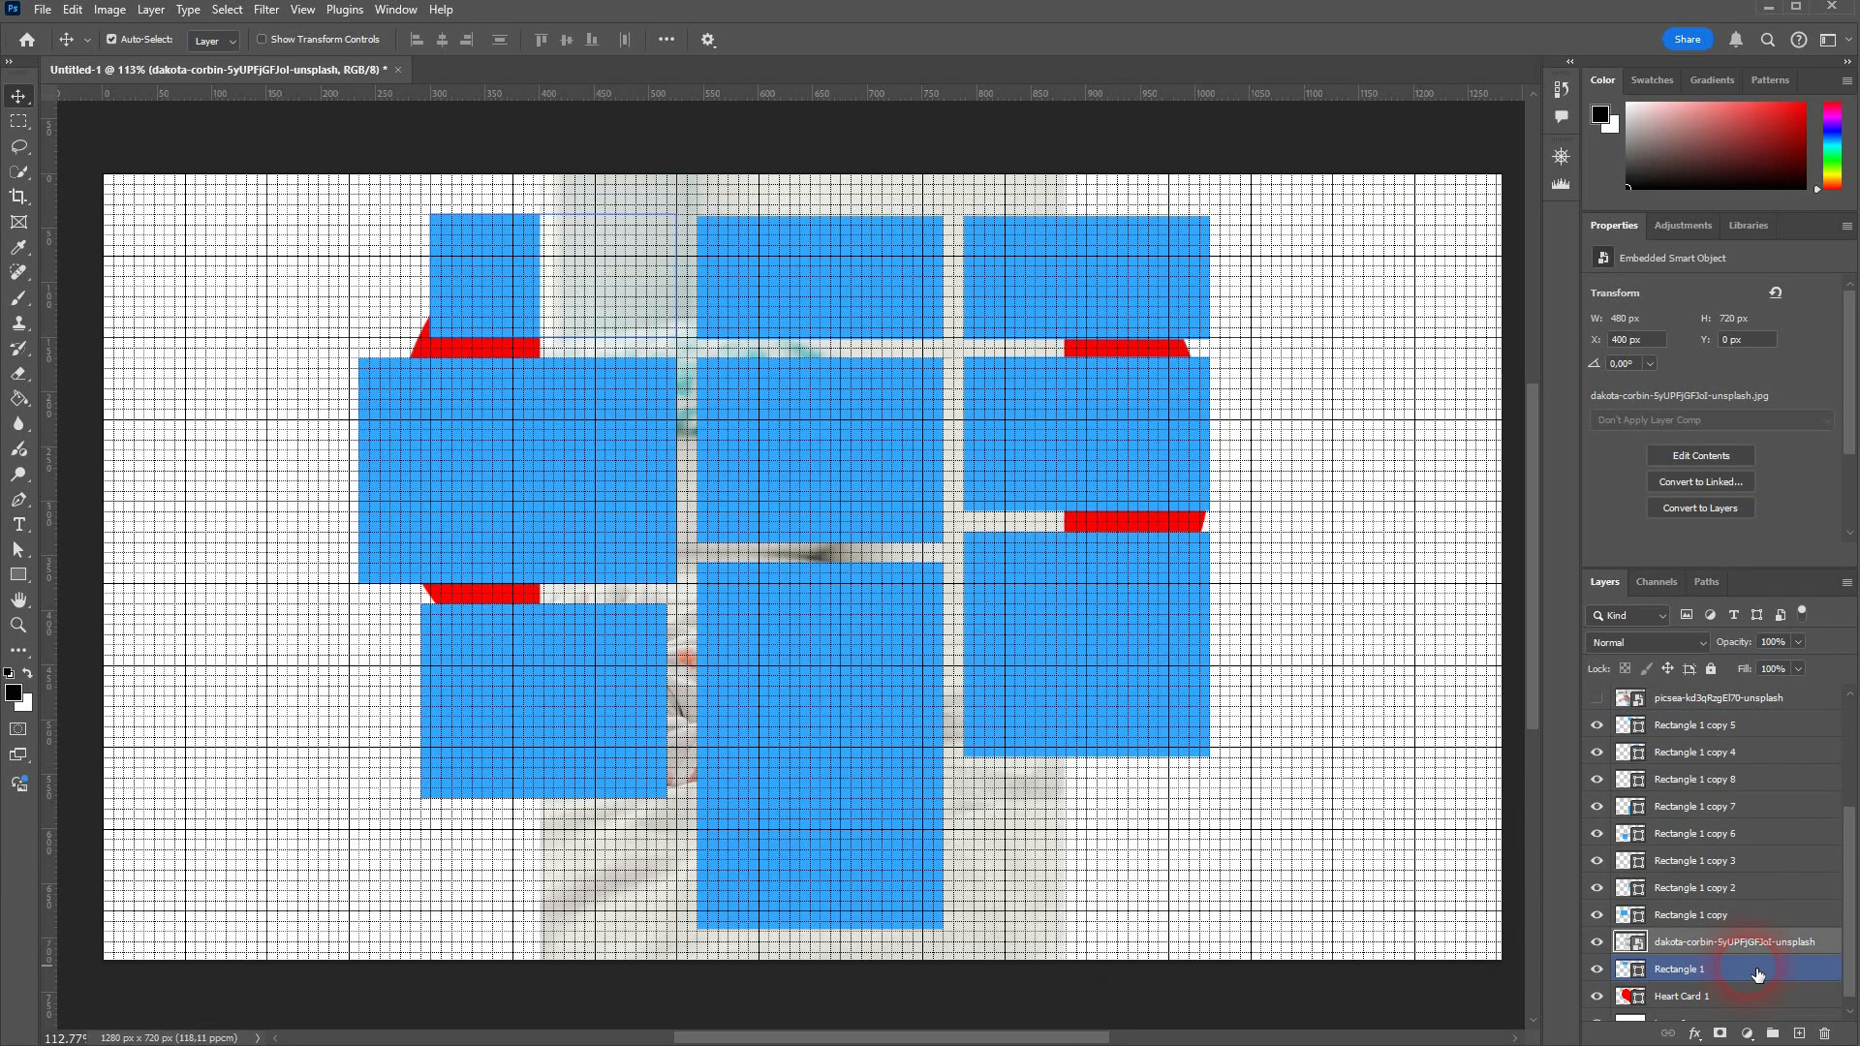
pyautogui.click(1495, 845)
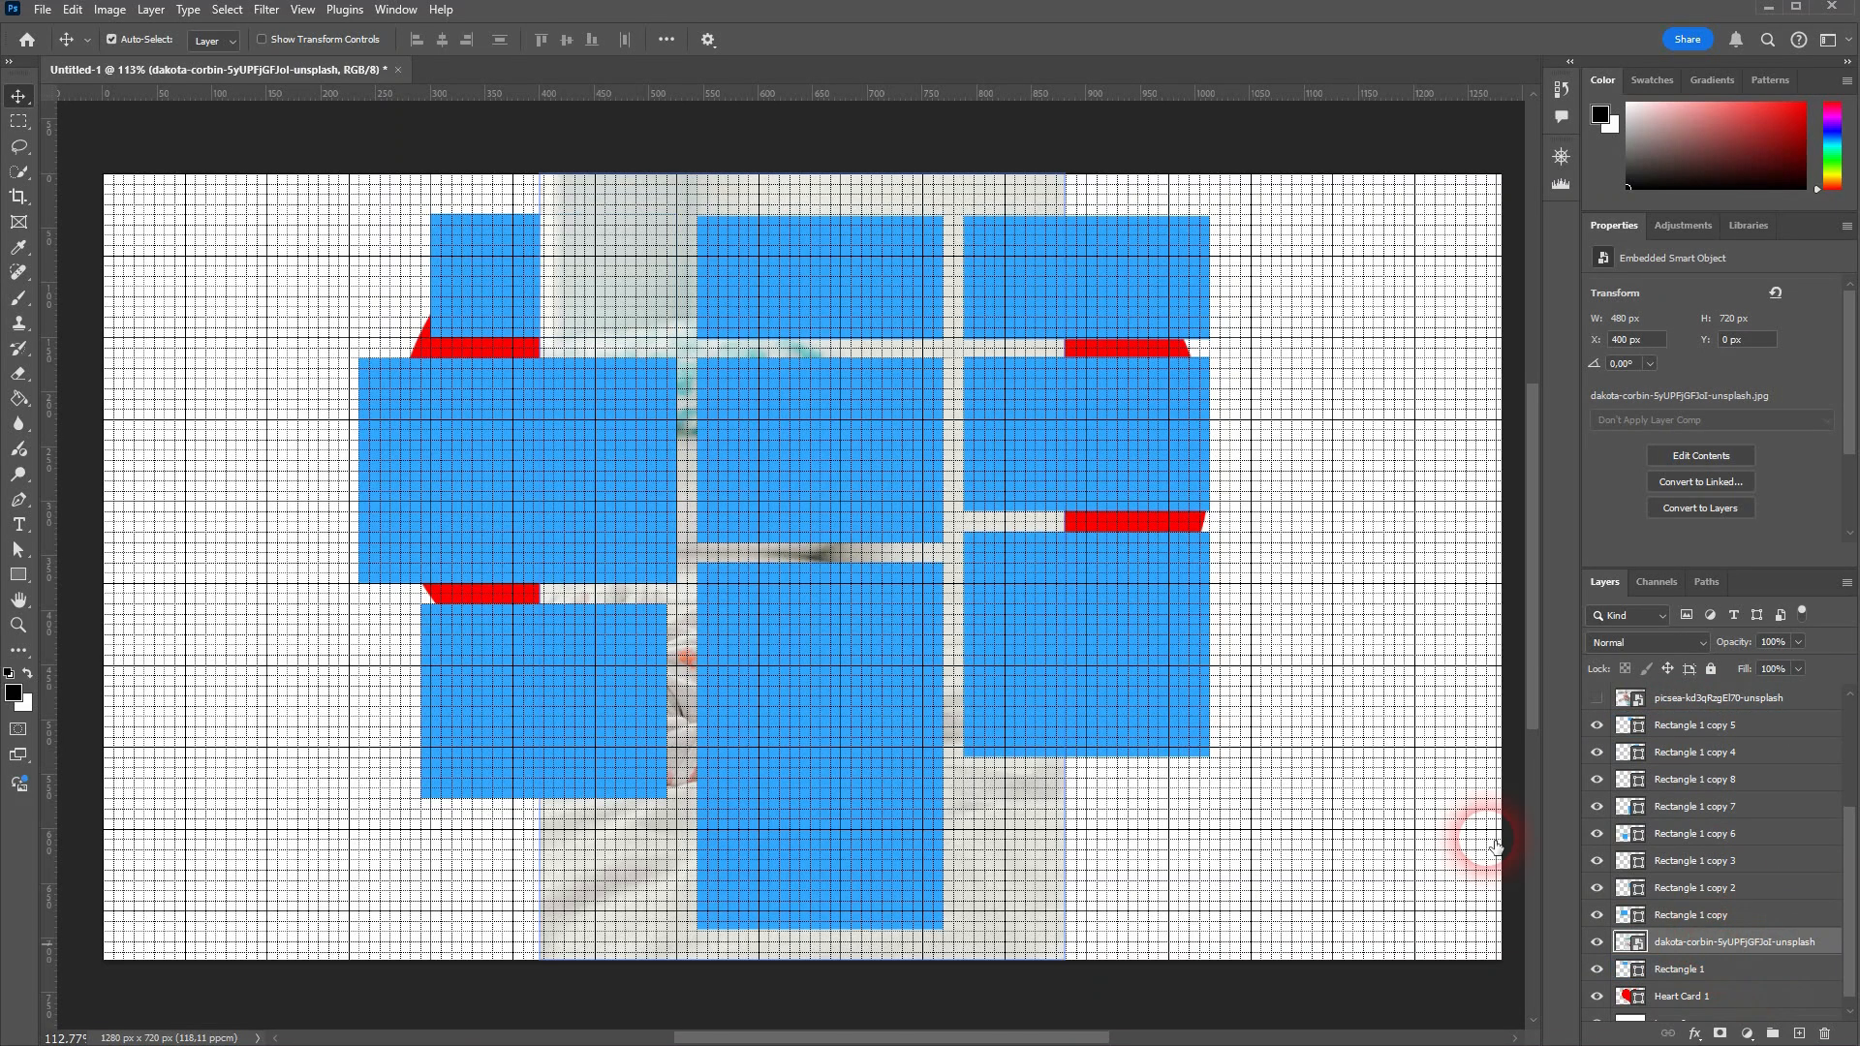
# - Move the sleeping-baby photo over the top row's left rectangle, to X 160 px, Y -253 px
pyautogui.moveTo(303, 177); pyautogui.dragTo(491, 306)
pyautogui.scroll(5, 487, 310)
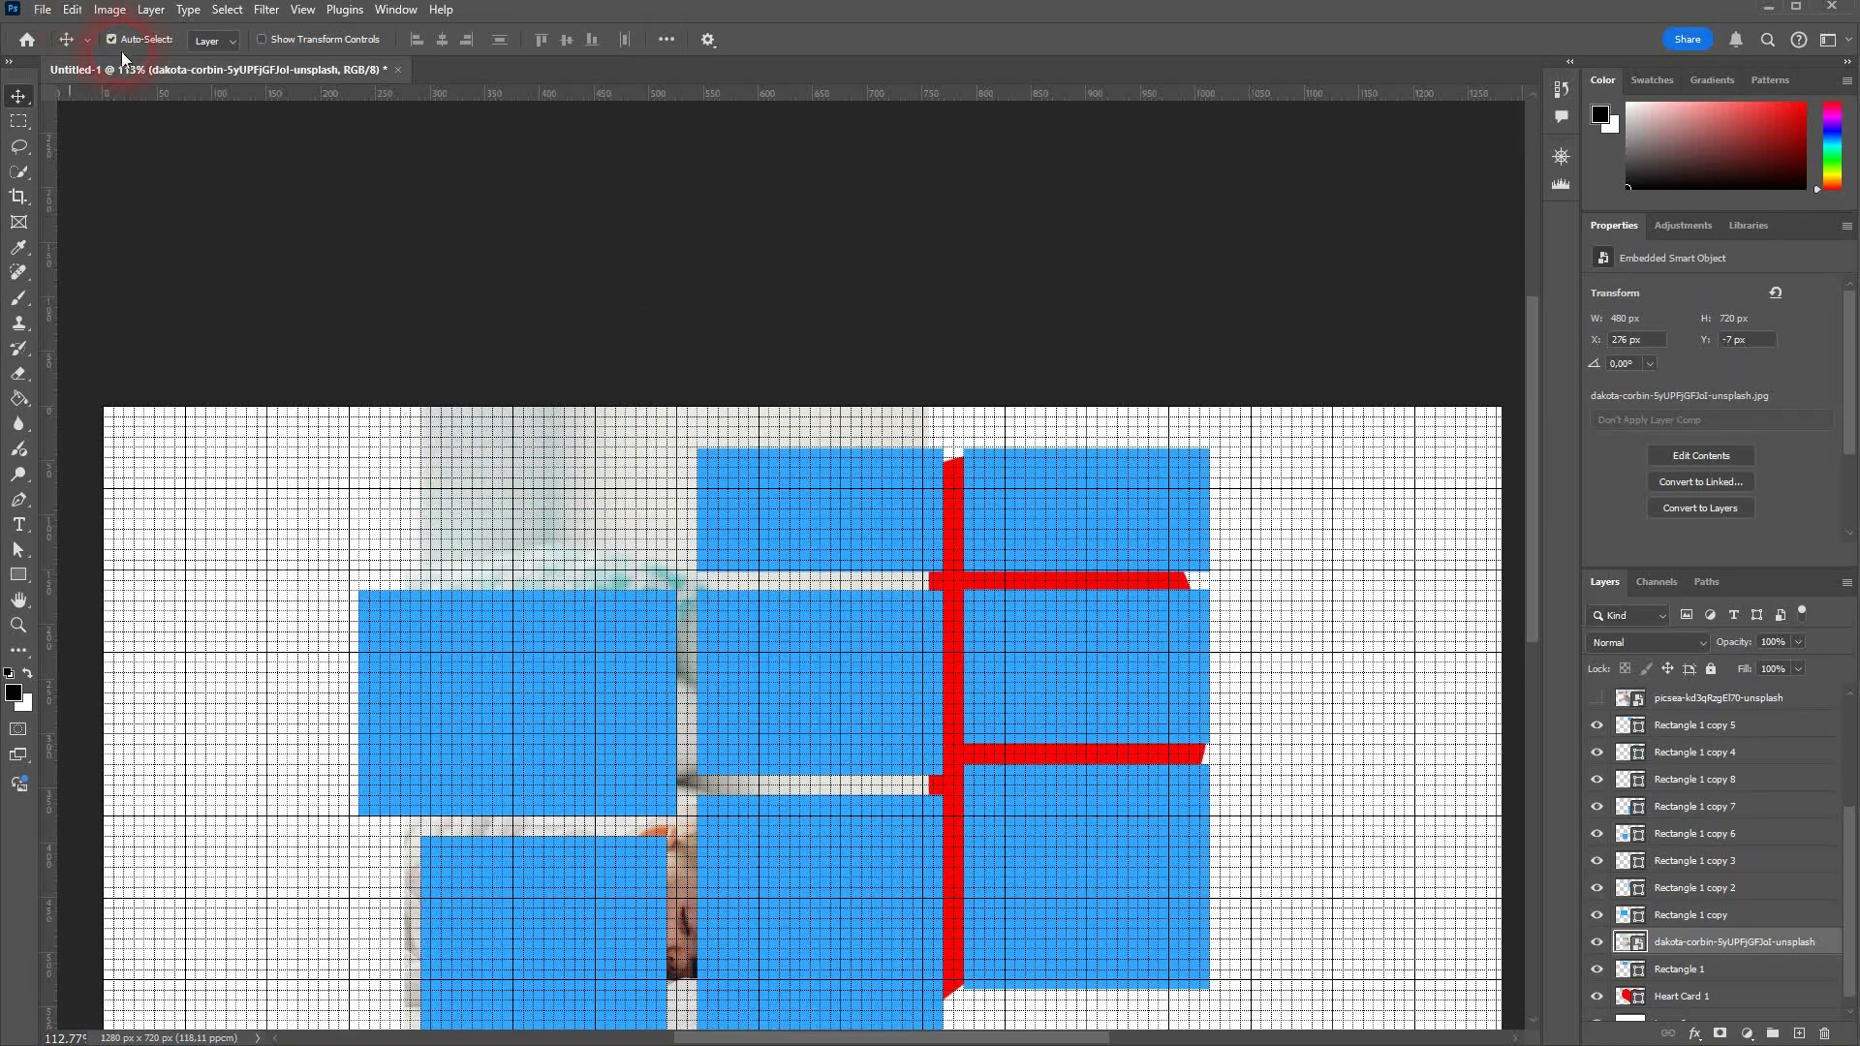
pyautogui.moveTo(630, 519); pyautogui.dragTo(505, 254)
pyautogui.scroll(-1, 533, 472)
pyautogui.scroll(-5, 534, 472)
# - Scale the sleeping-baby photo to 250 × 375 px and position it at X 288 px, Y -131 px, covering the top row's left rectangle
pyautogui.hotkey('ctrl', 't')
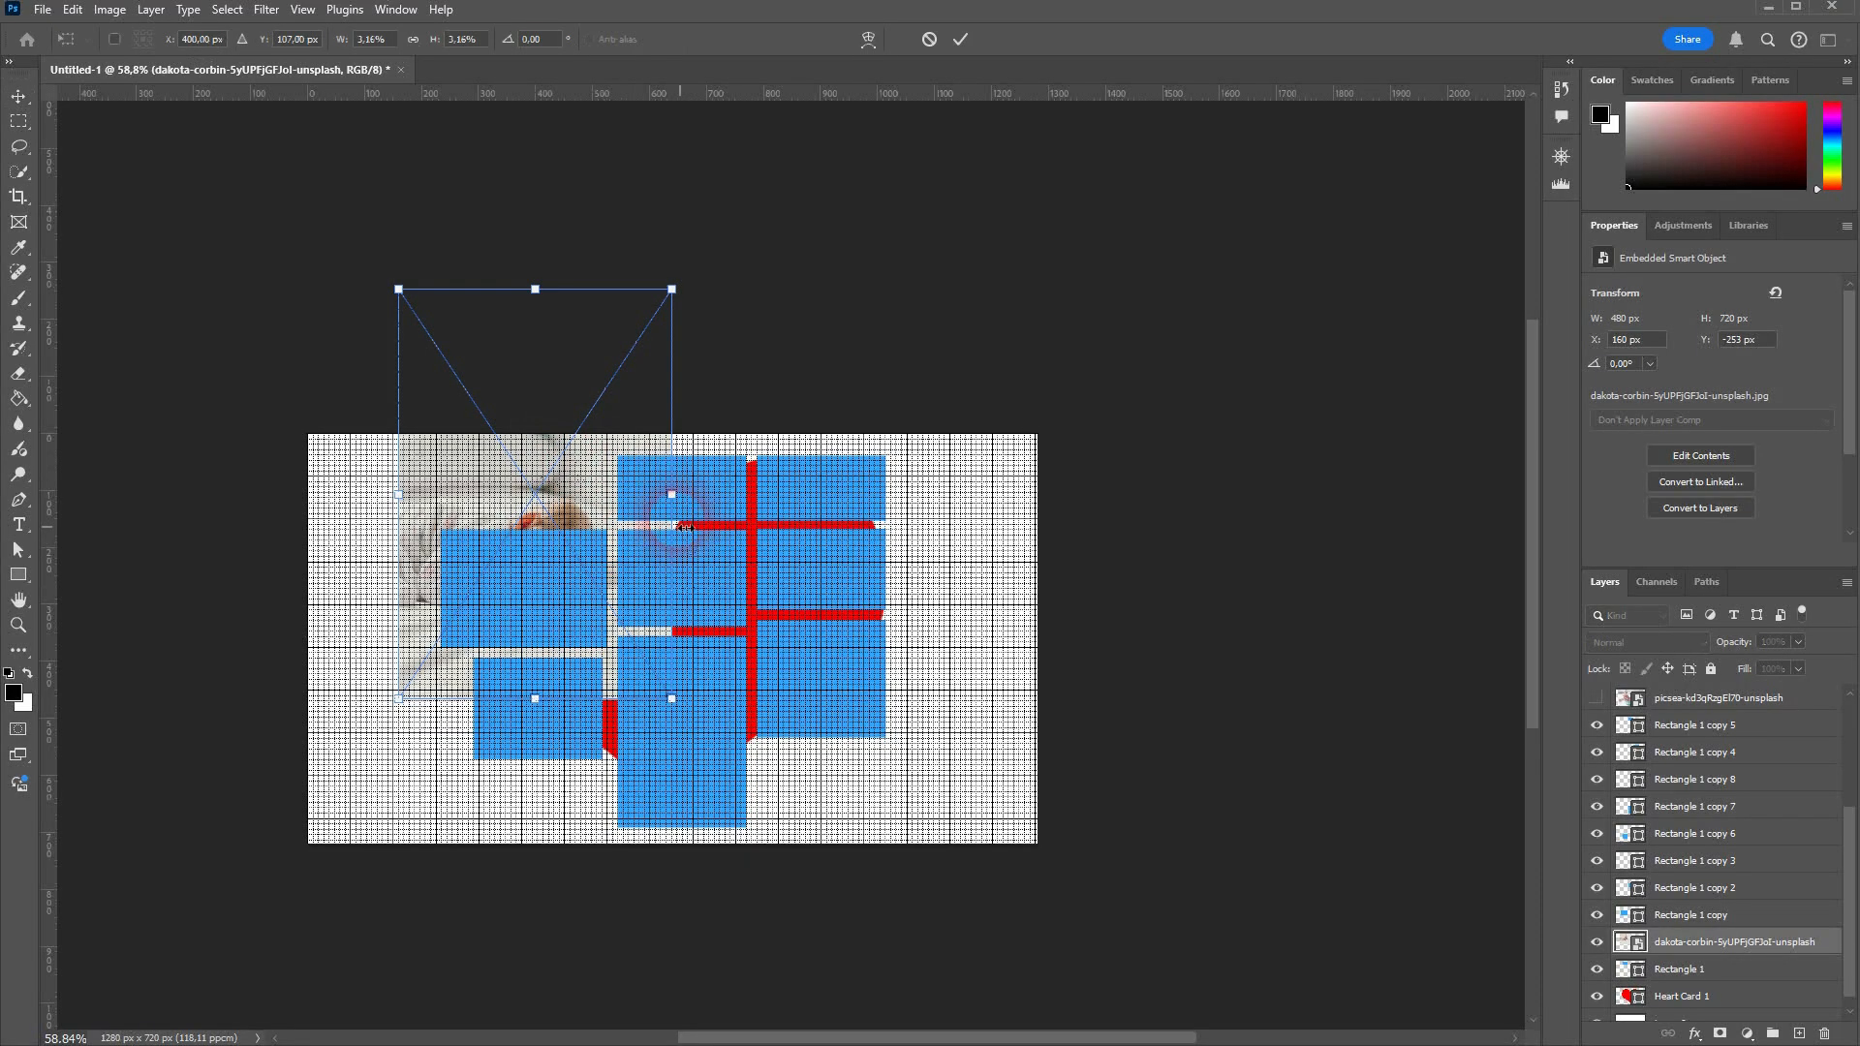
pyautogui.moveTo(645, 506); pyautogui.dragTo(563, 504)
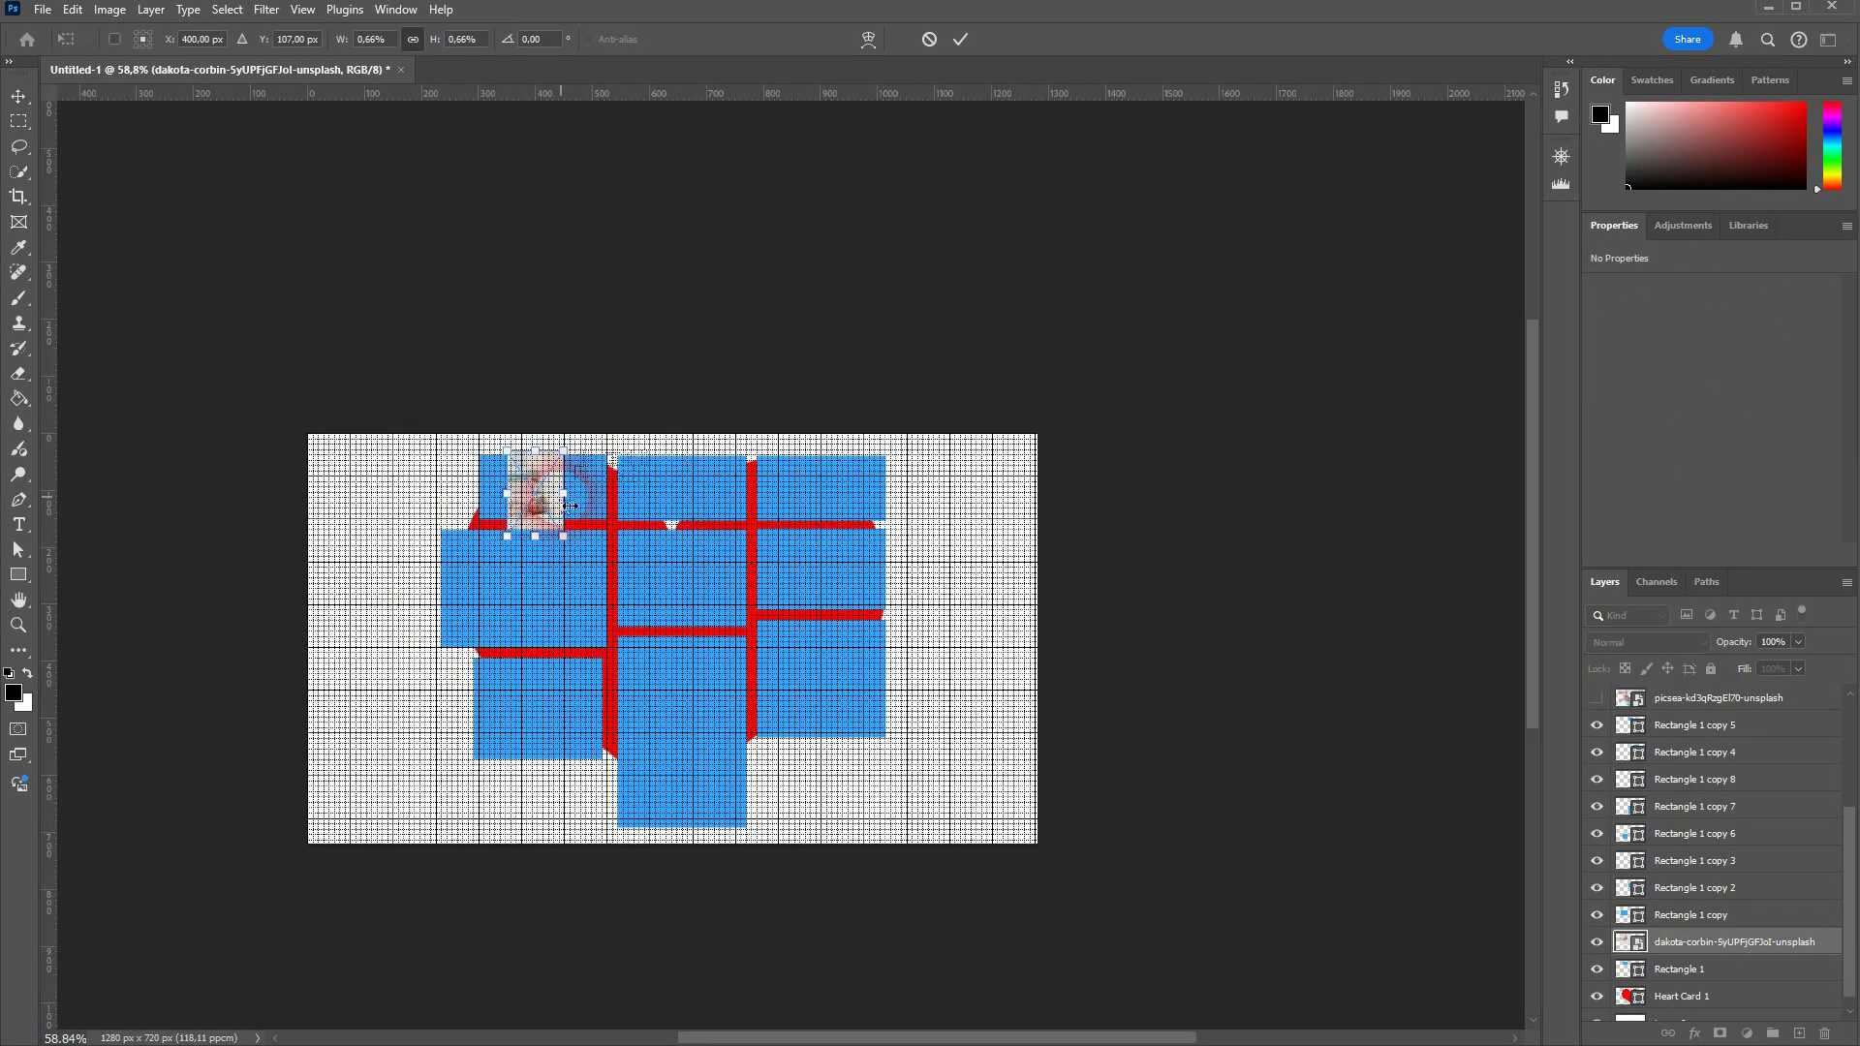
pyautogui.scroll(7, 568, 505)
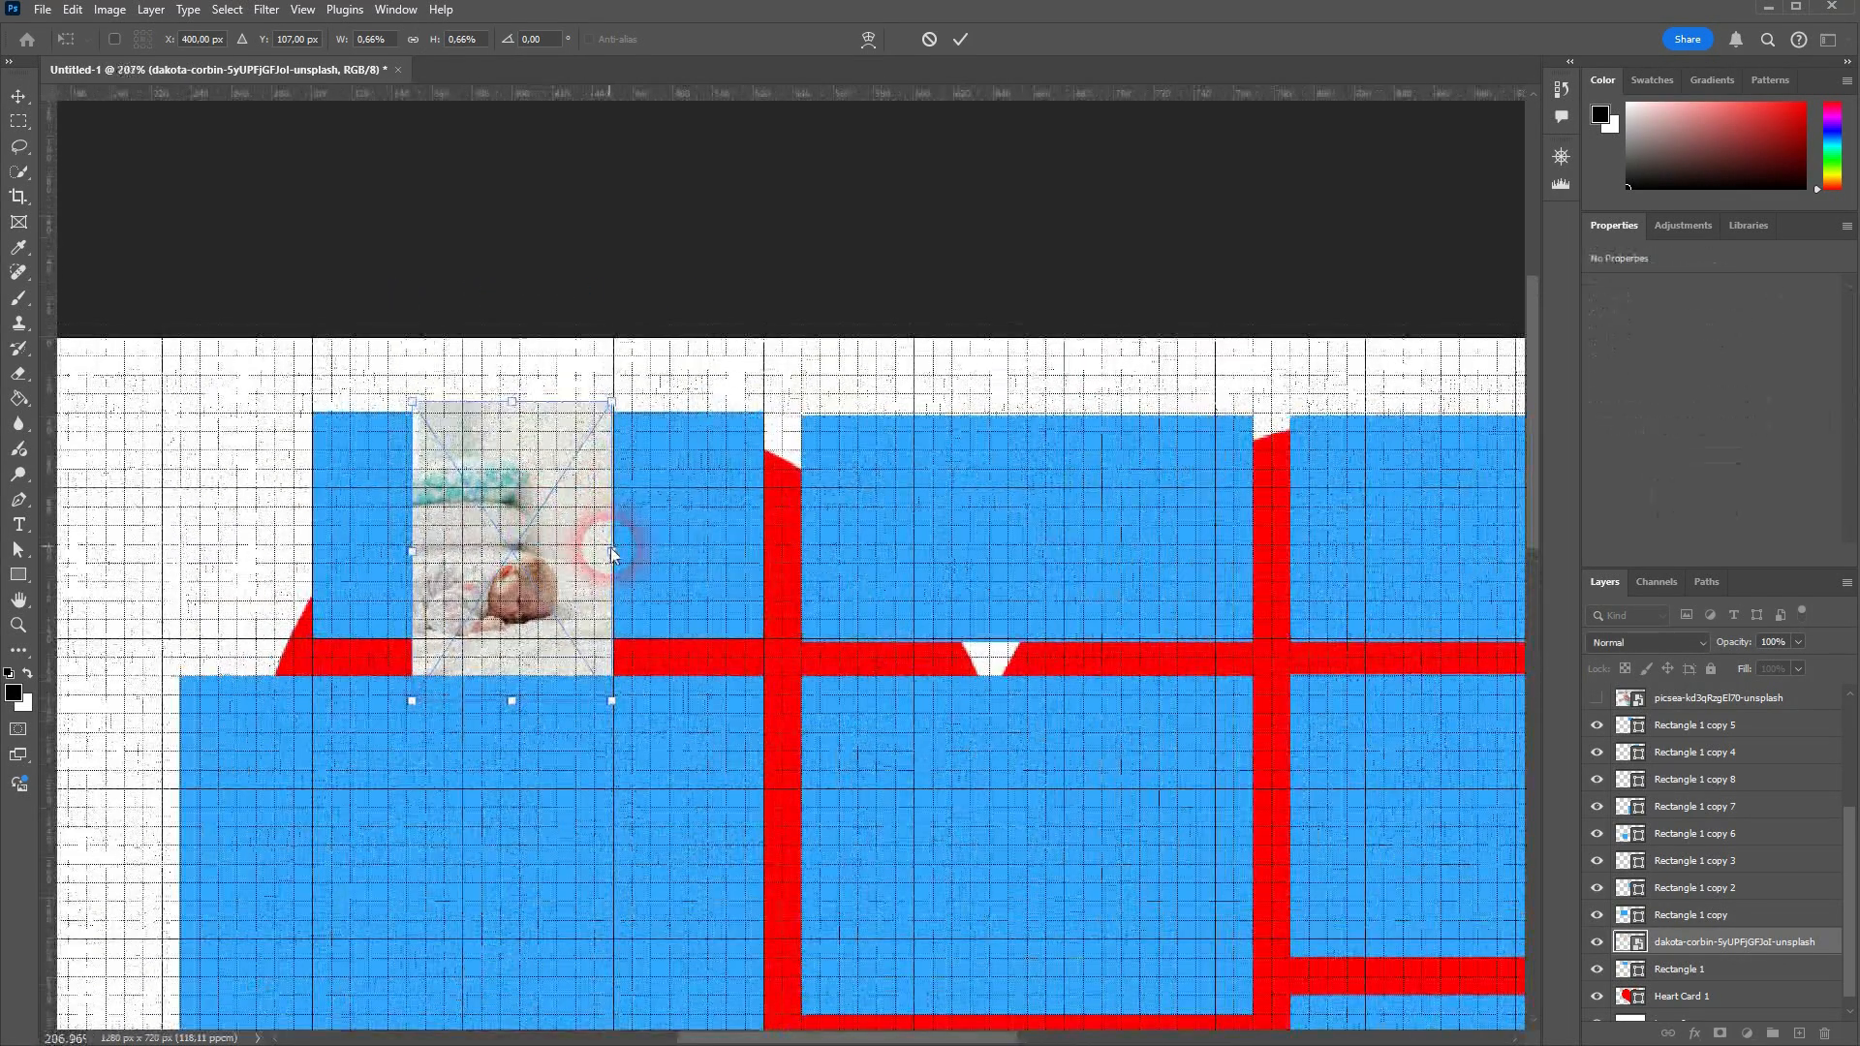
pyautogui.moveTo(621, 561); pyautogui.dragTo(778, 563)
pyautogui.click(468, 116)
pyautogui.moveTo(566, 377); pyautogui.dragTo(594, 287)
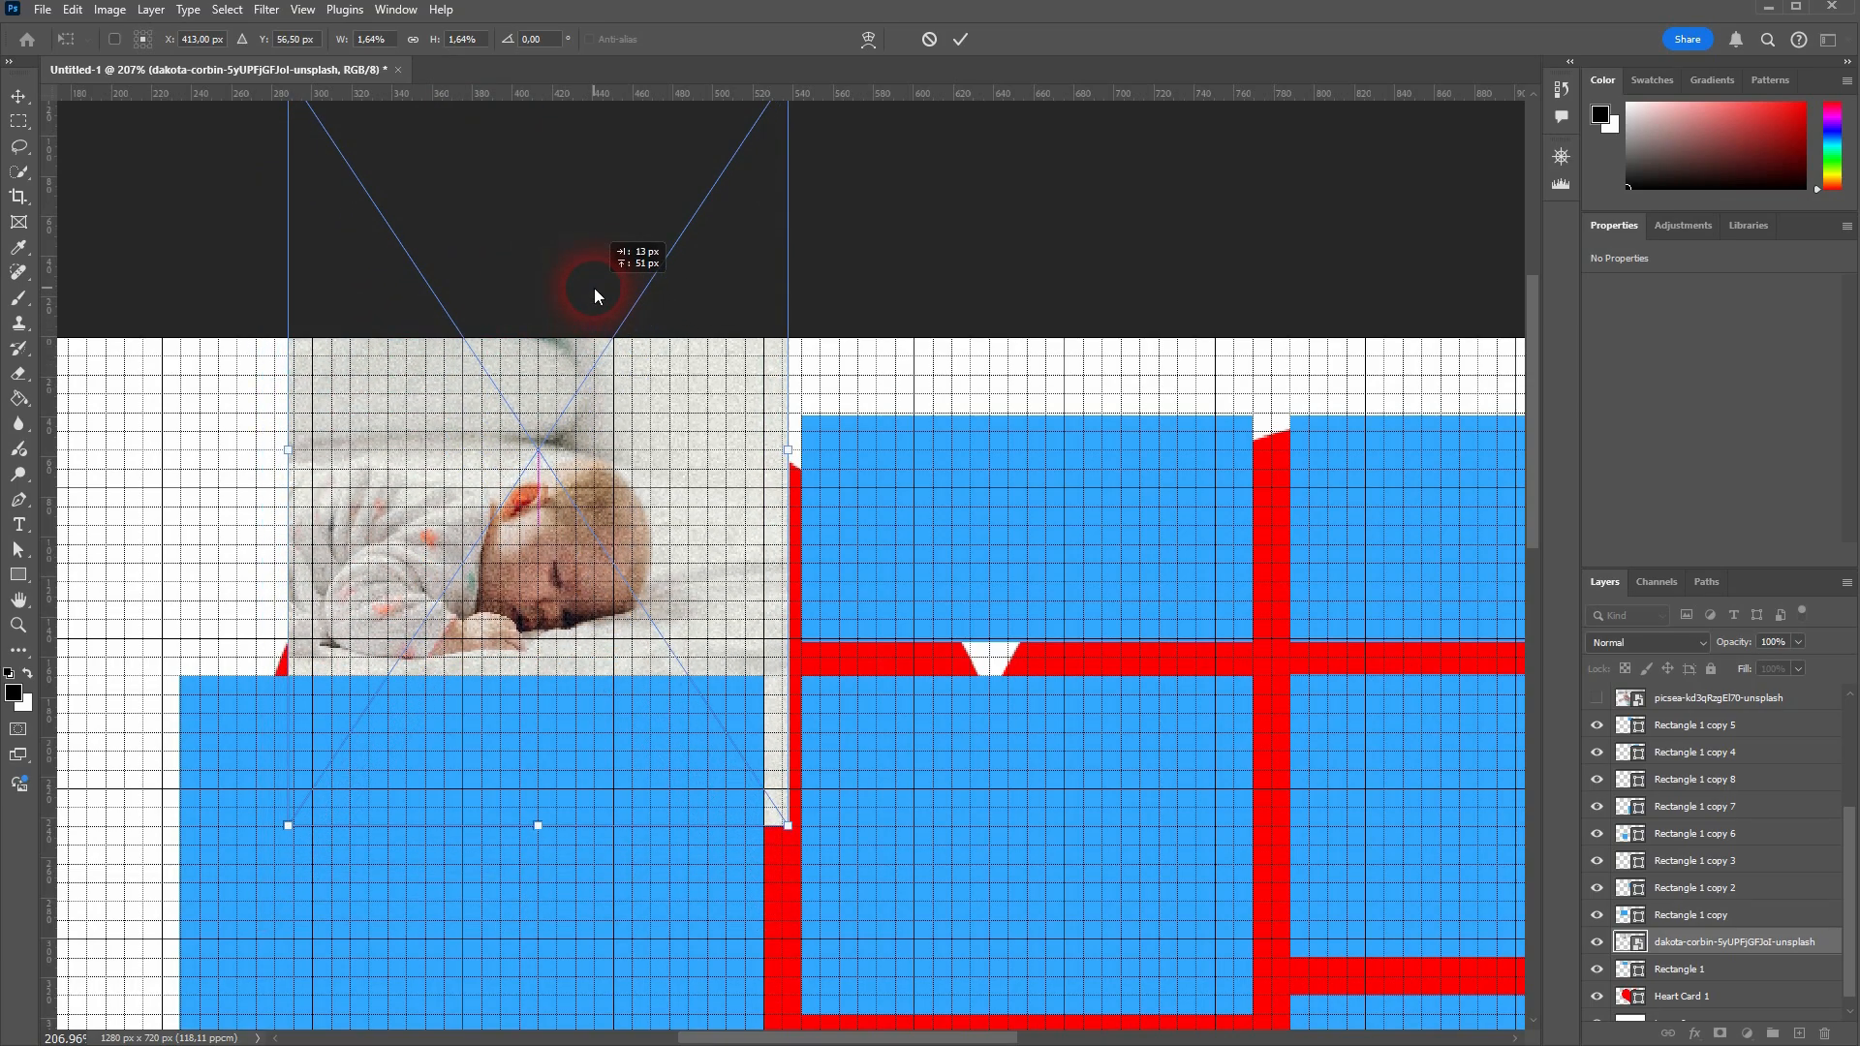
pyautogui.doubleClick(672, 527)
# - Create a clipping mask that clips the sleeping-baby photo to Rectangle 1
pyautogui.click(1787, 945)
pyautogui.rightClick(1769, 940)
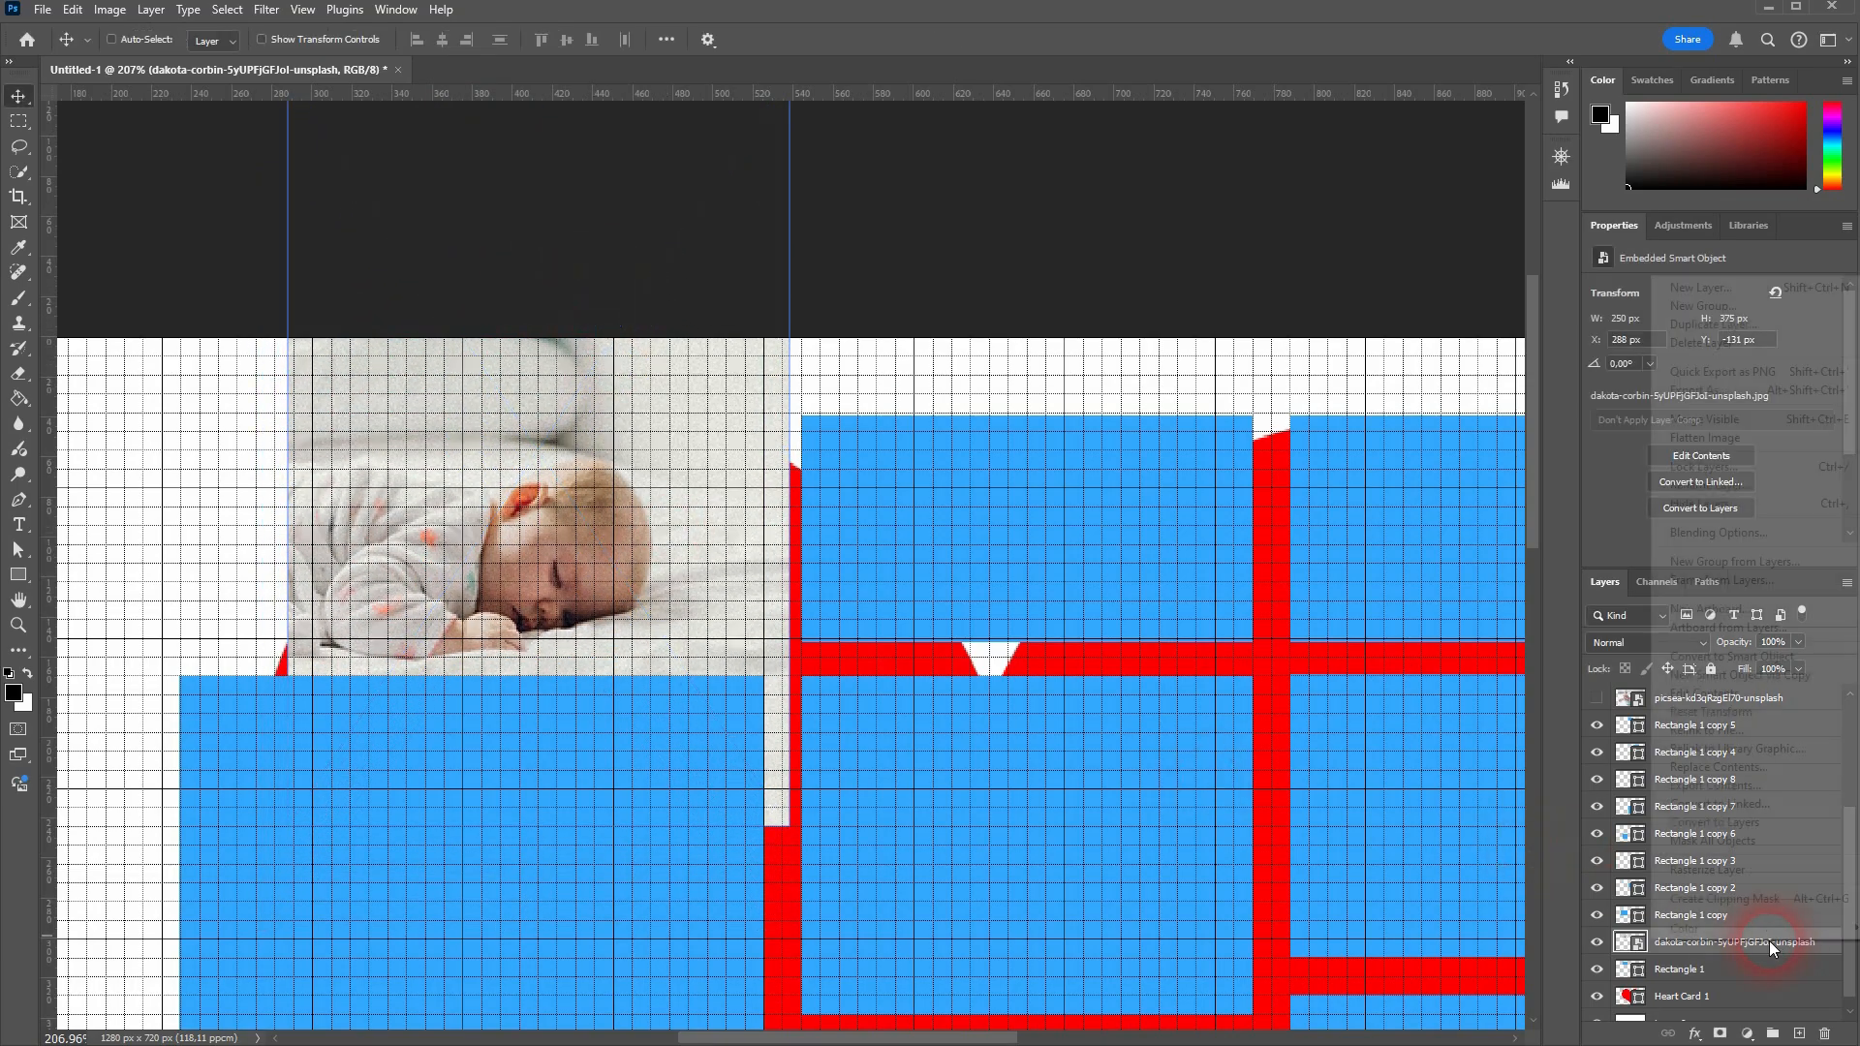
pyautogui.click(1733, 898)
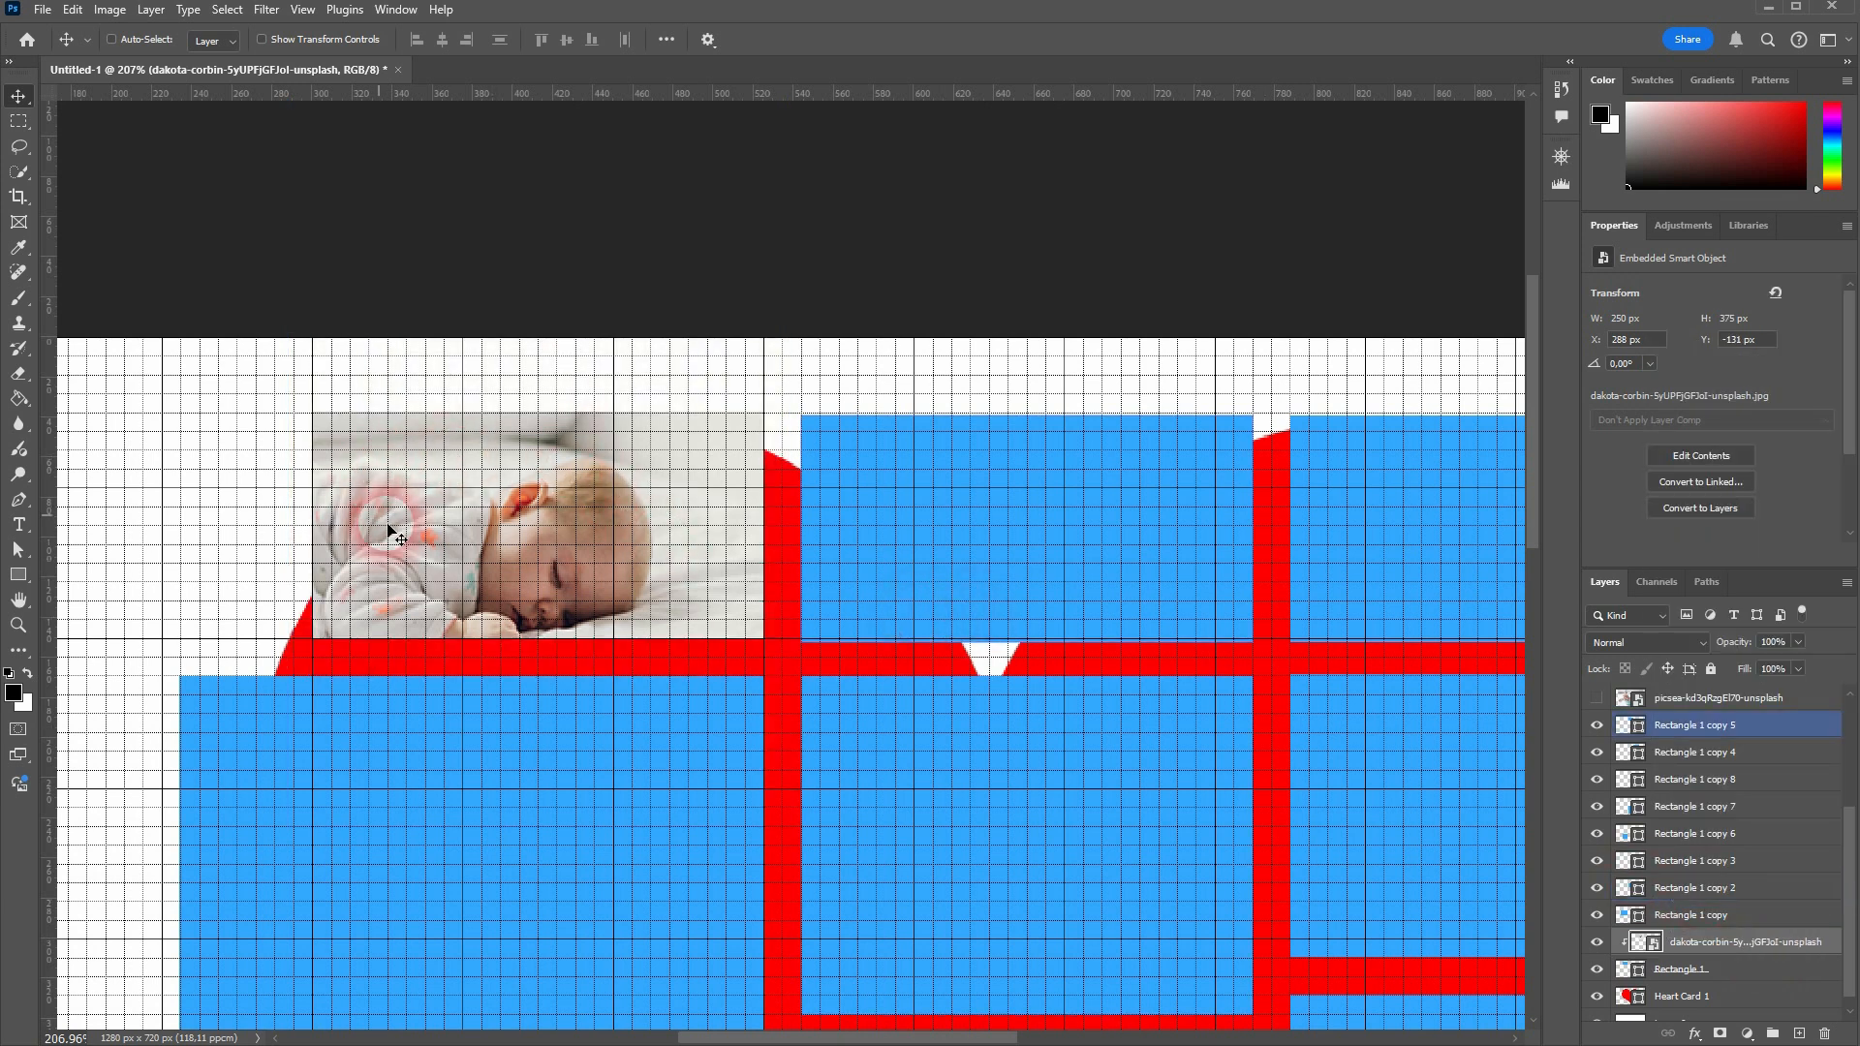
pyautogui.moveTo(676, 485); pyautogui.dragTo(589, 476)
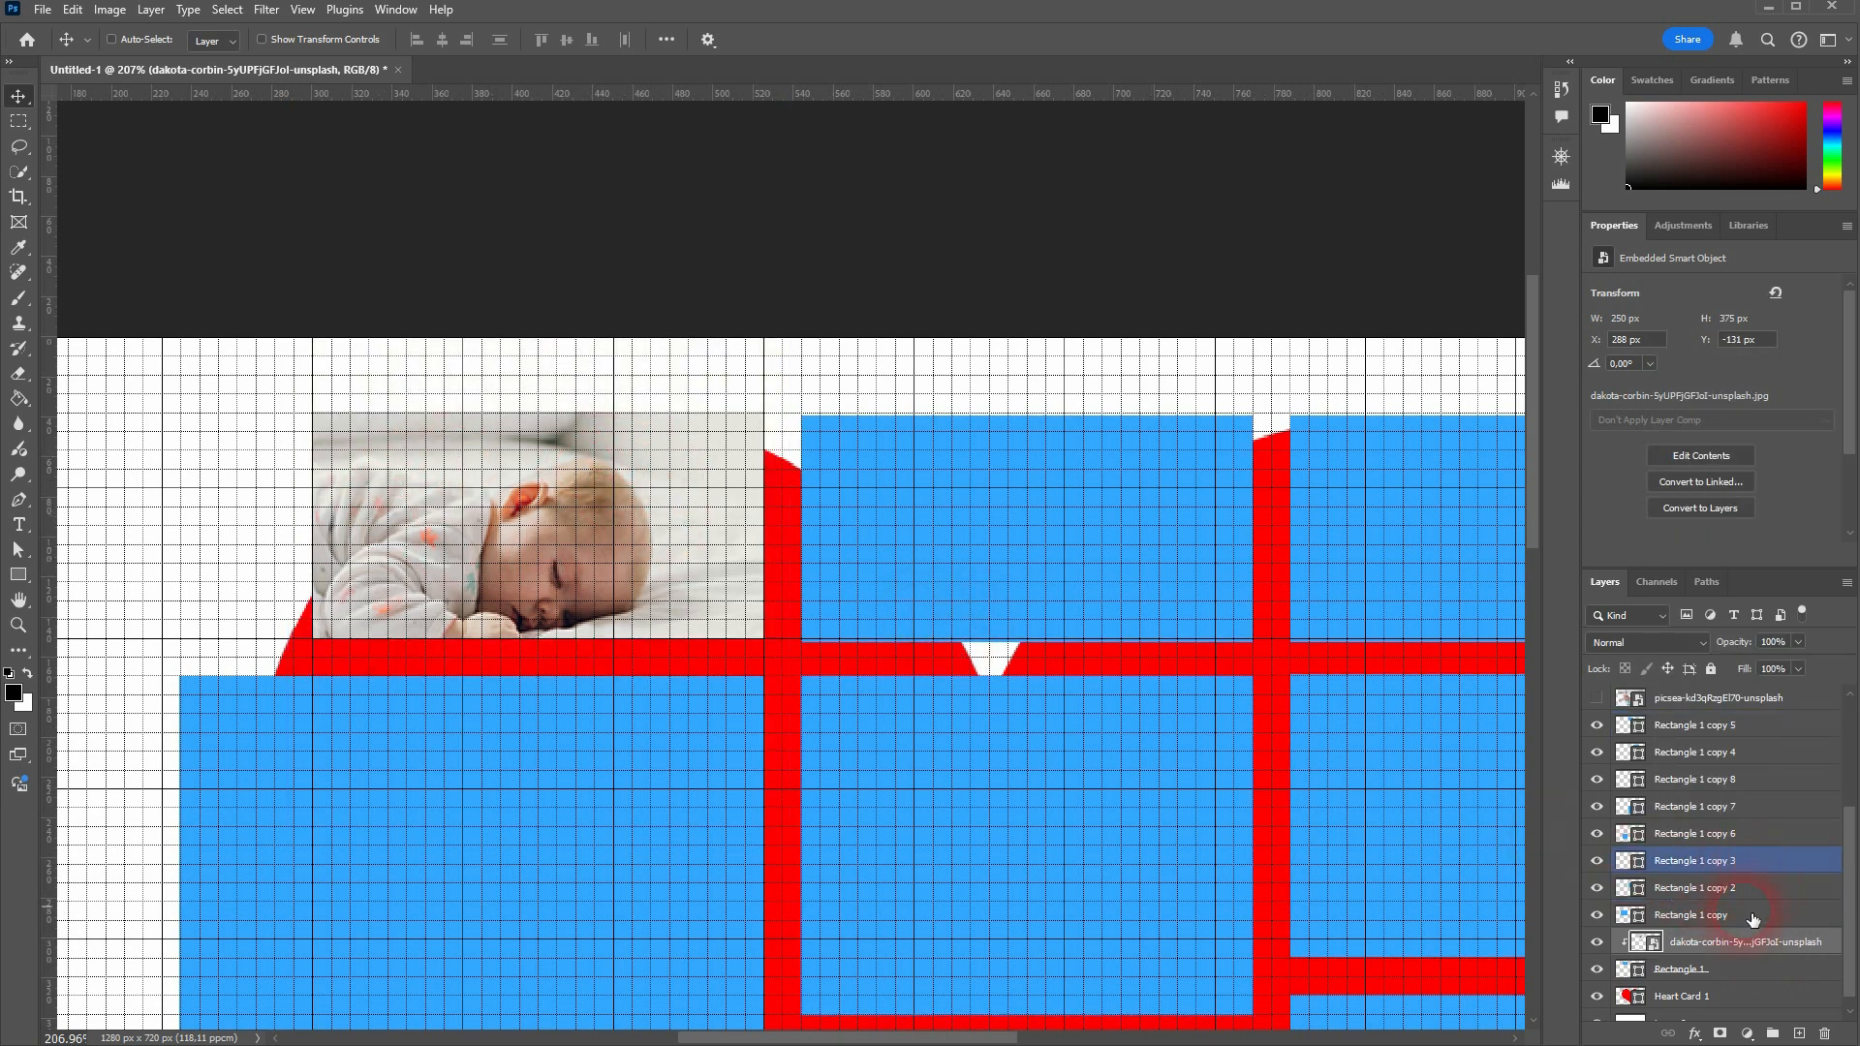
pyautogui.click(1652, 917)
pyautogui.click(1638, 976)
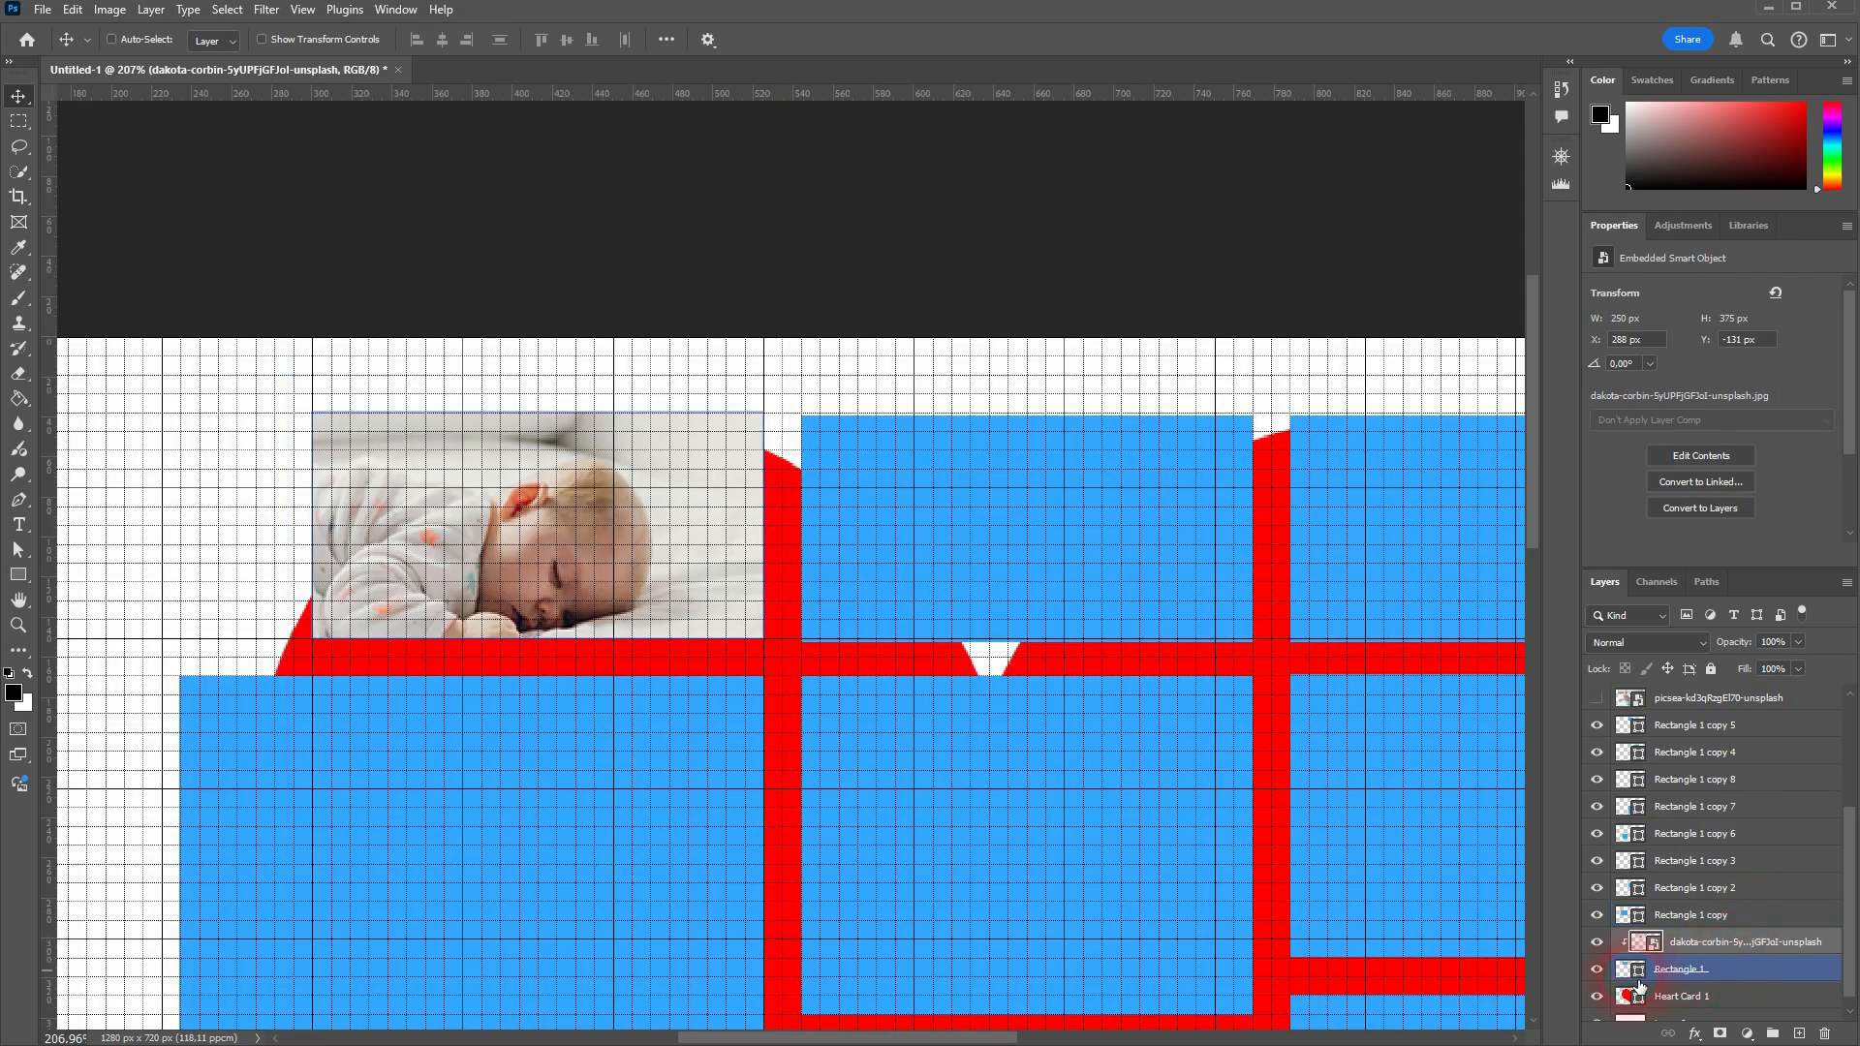
pyautogui.click(1600, 973)
# - Show the baby-feet photo and move its layer directly above the Rectangle 1 copy layer
pyautogui.scroll(2, 1743, 833)
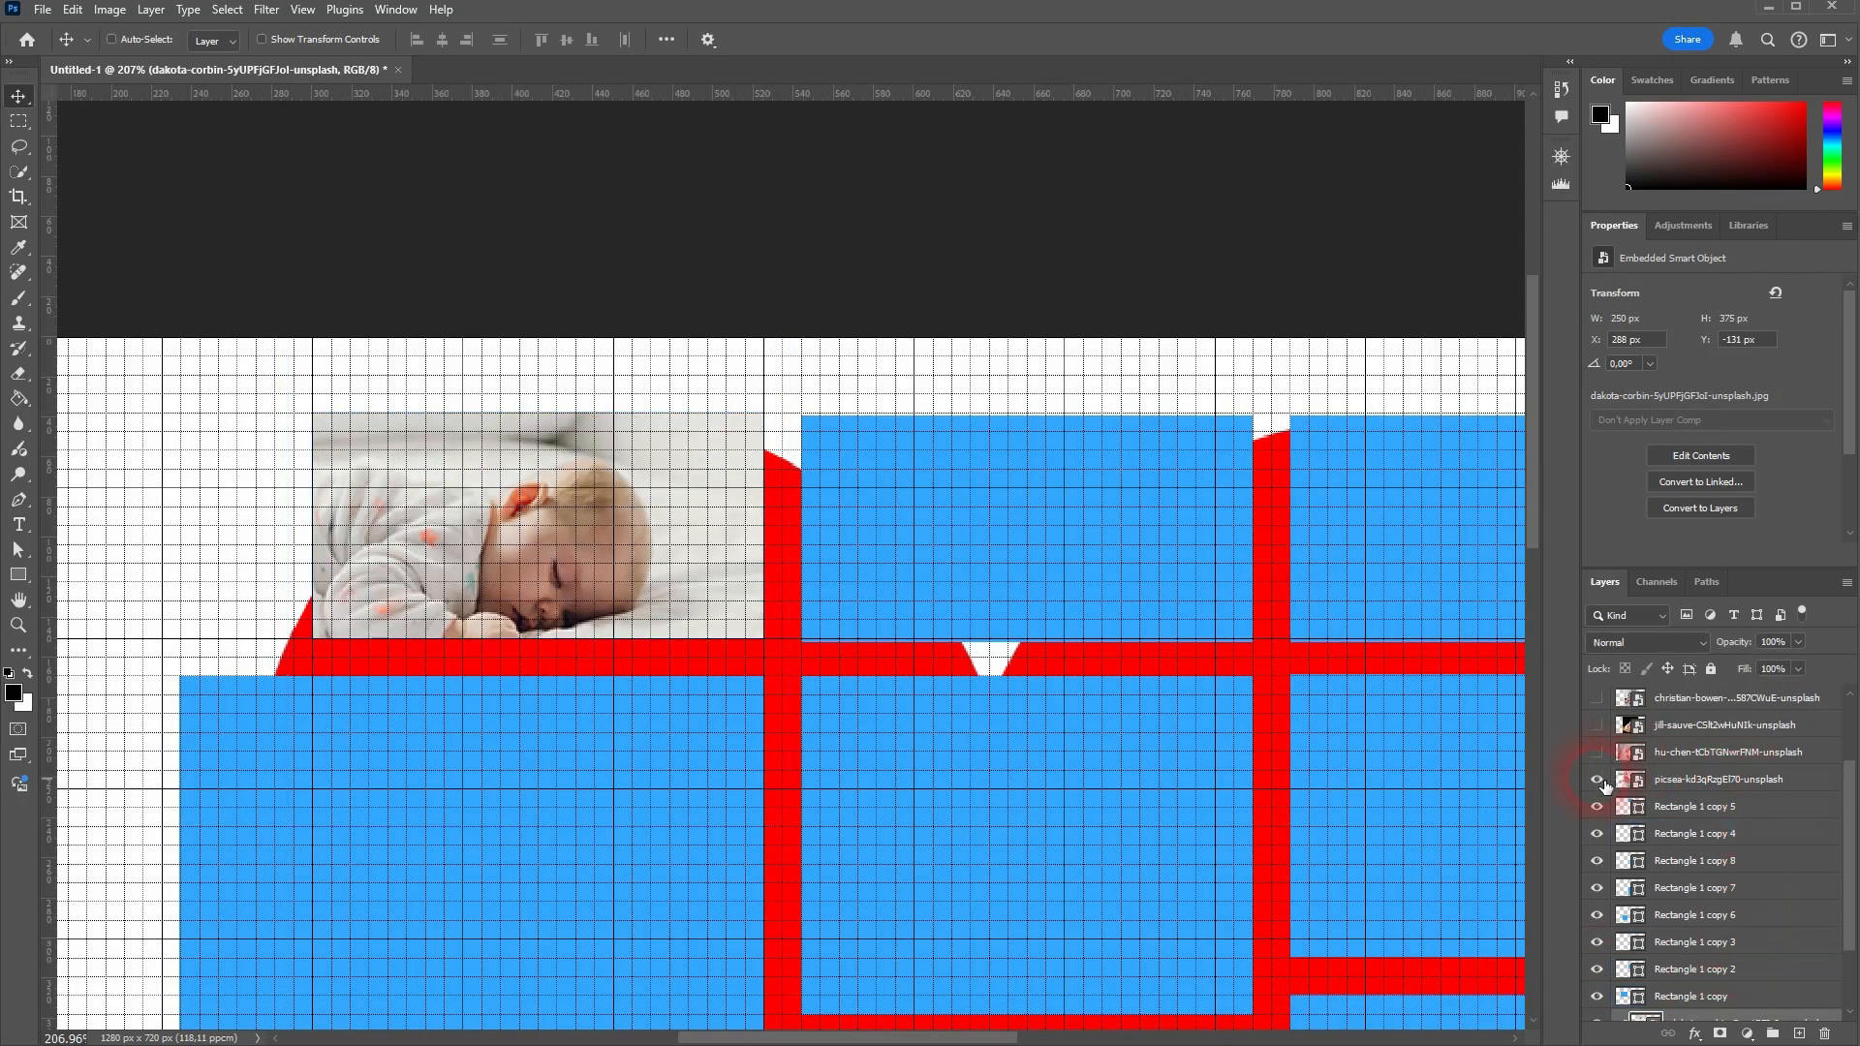
pyautogui.click(1597, 779)
pyautogui.scroll(-3, 1711, 760)
pyautogui.click(1683, 699)
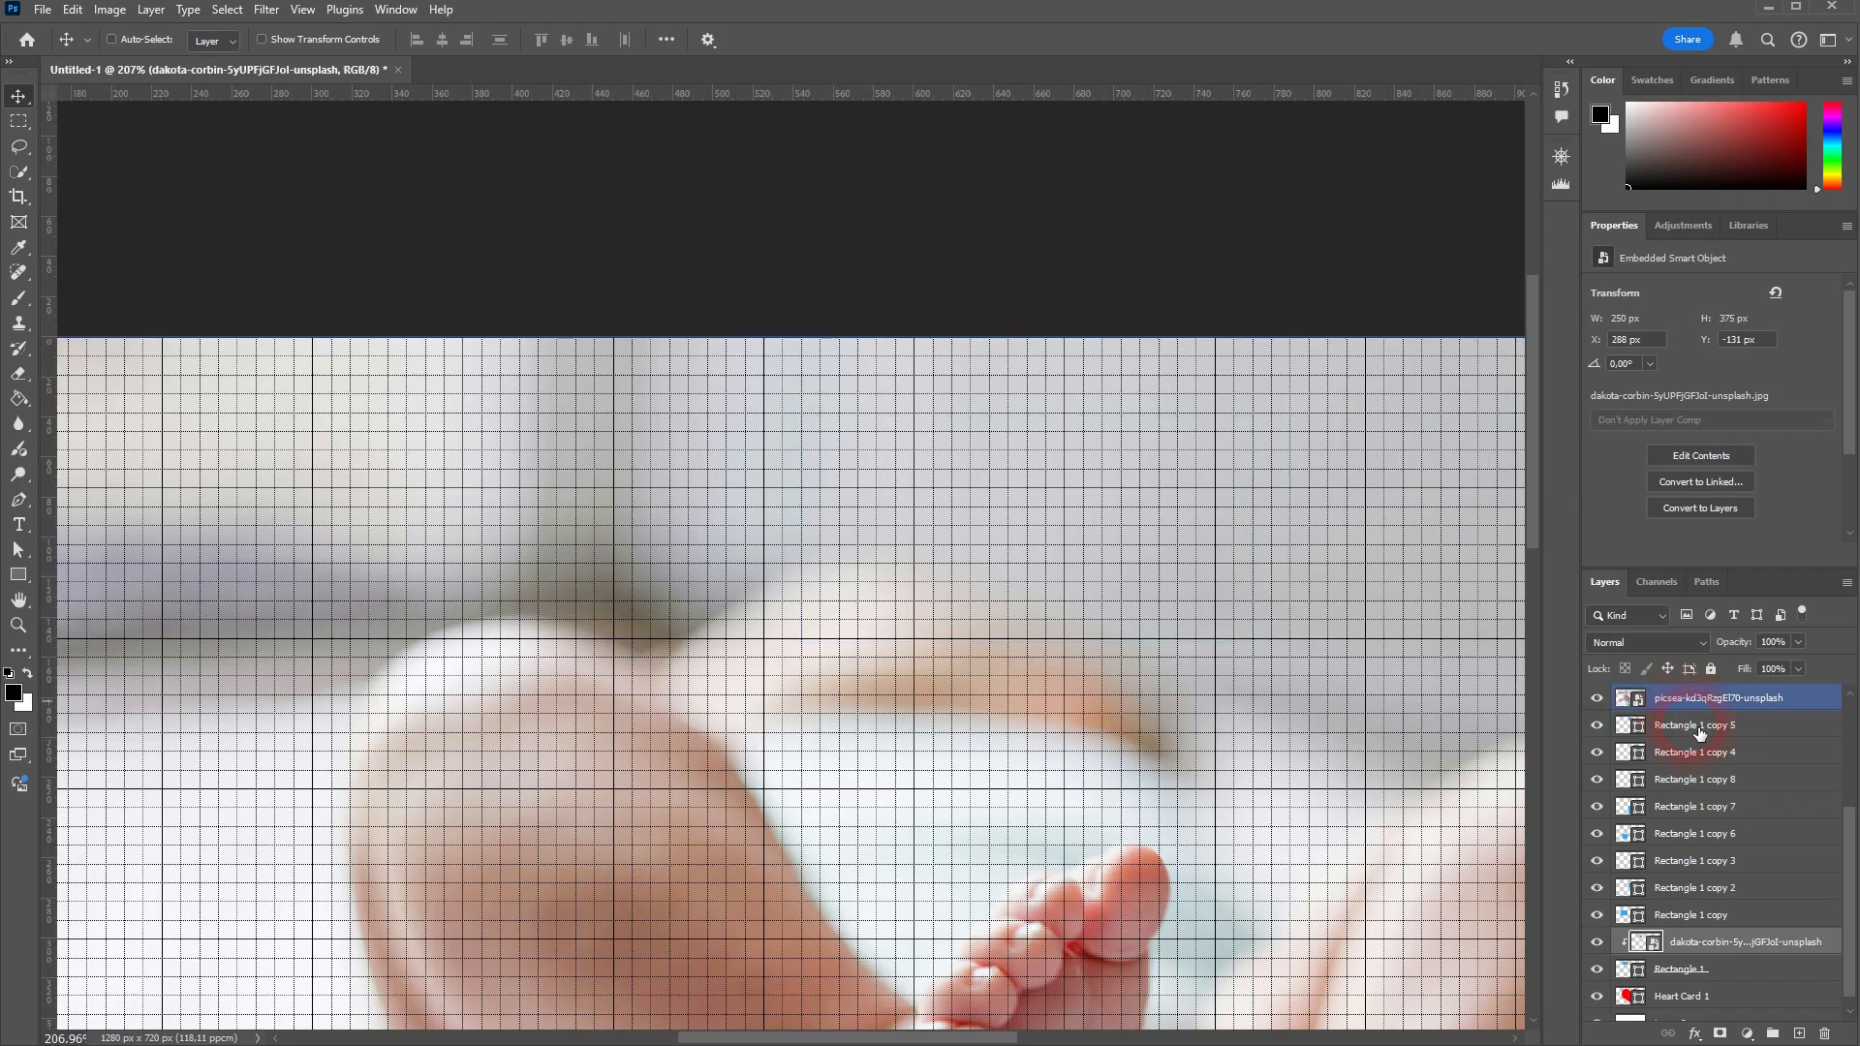
pyautogui.moveTo(1692, 714); pyautogui.dragTo(1728, 905)
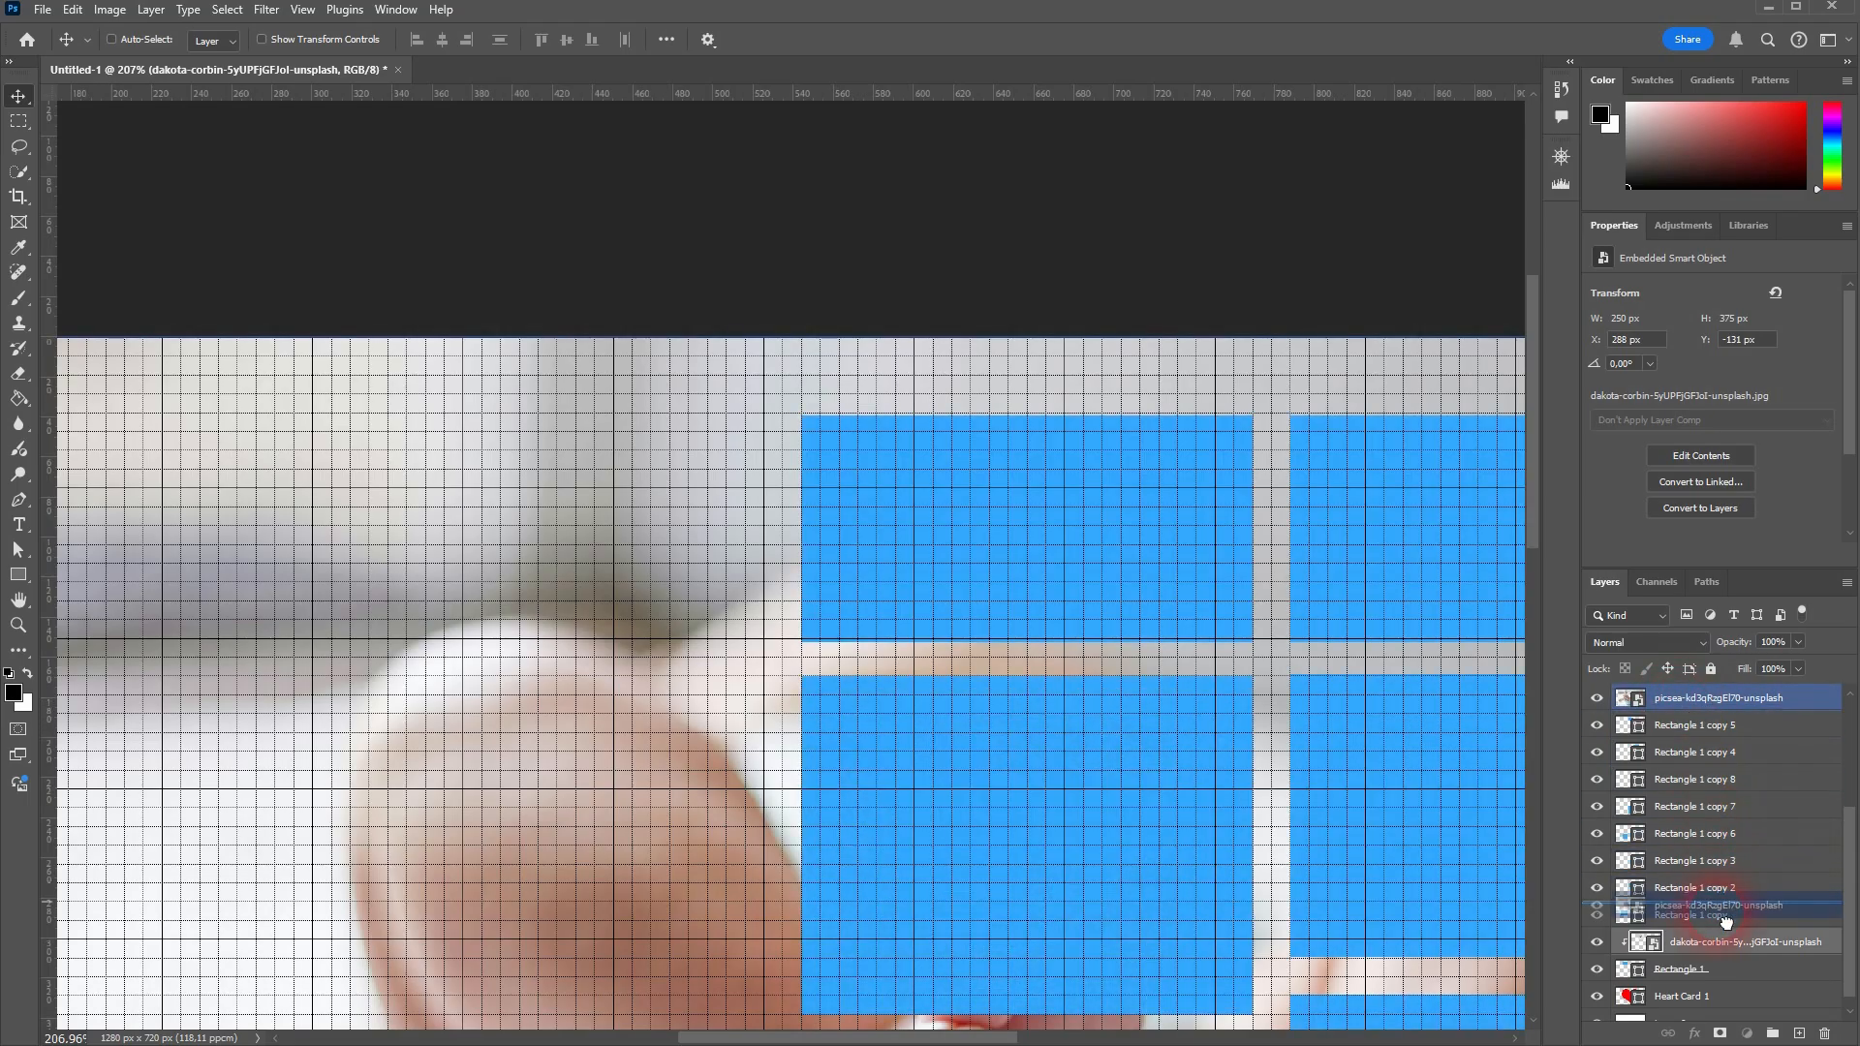
pyautogui.scroll(-8, 967, 755)
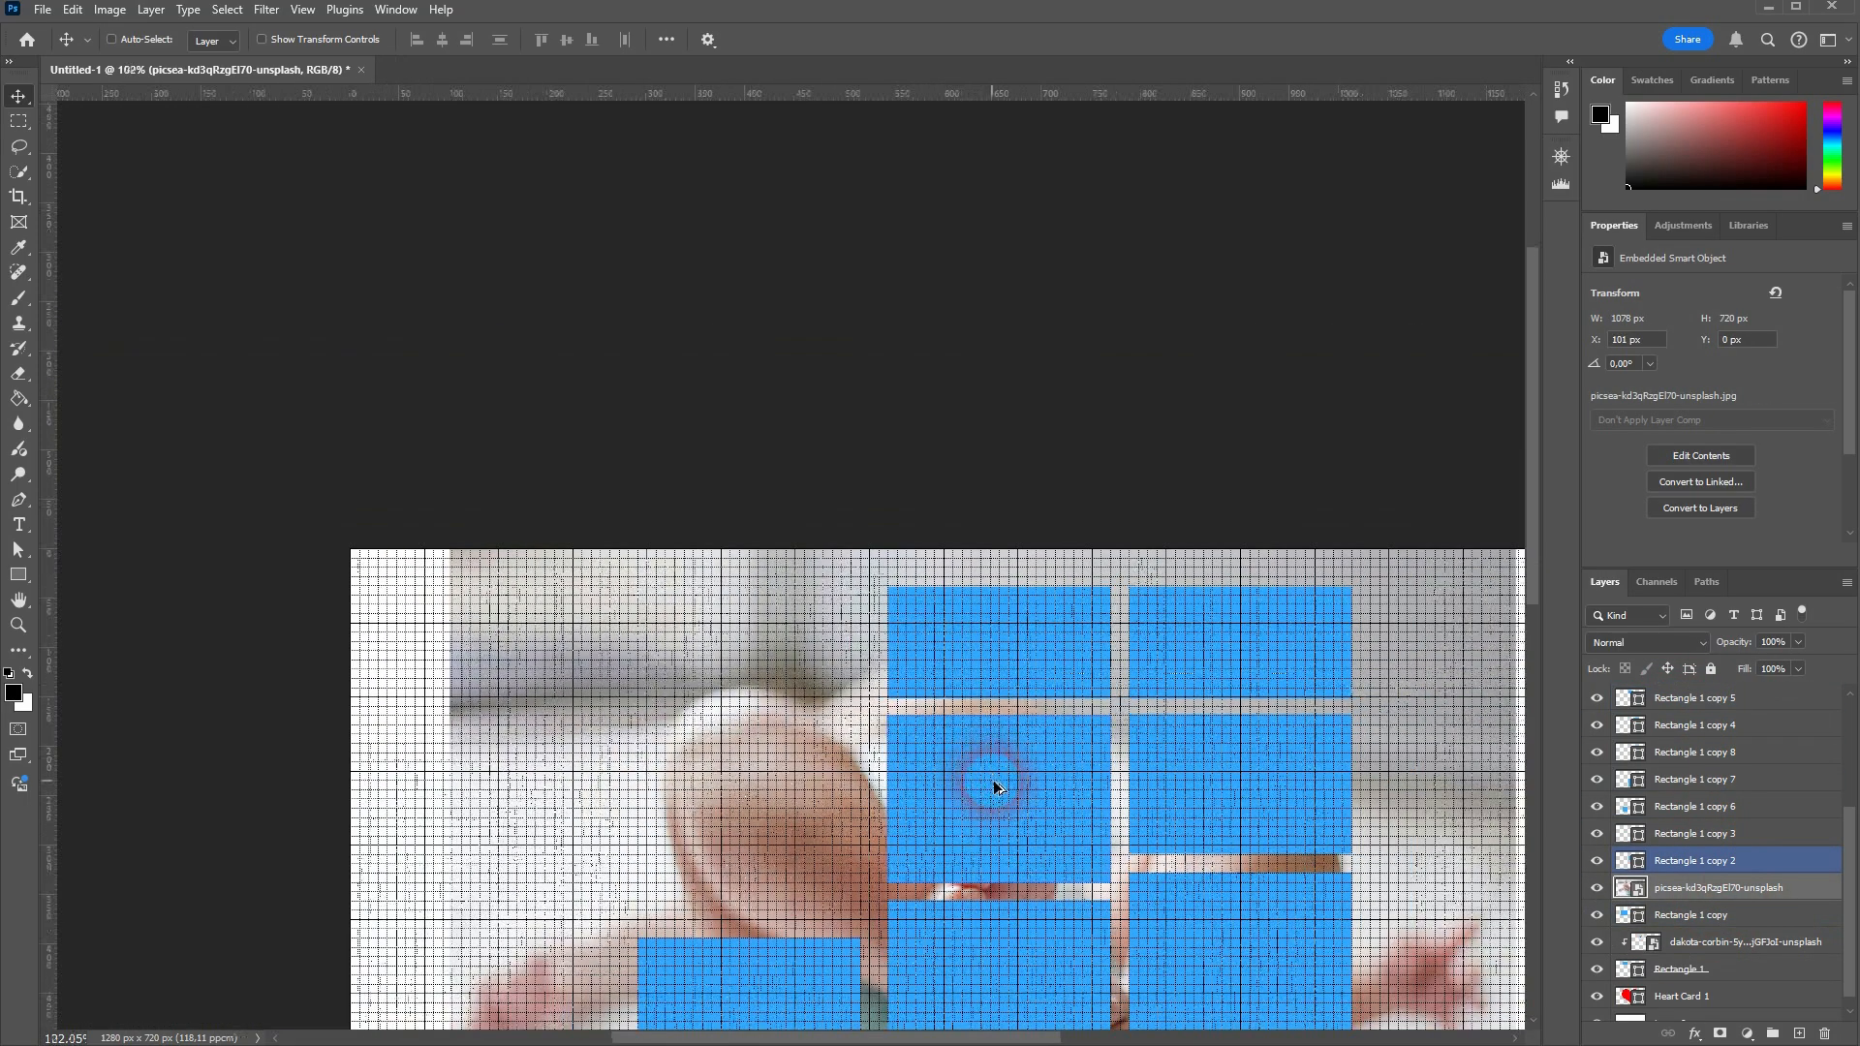
pyautogui.moveTo(1720, 886); pyautogui.dragTo(1706, 862)
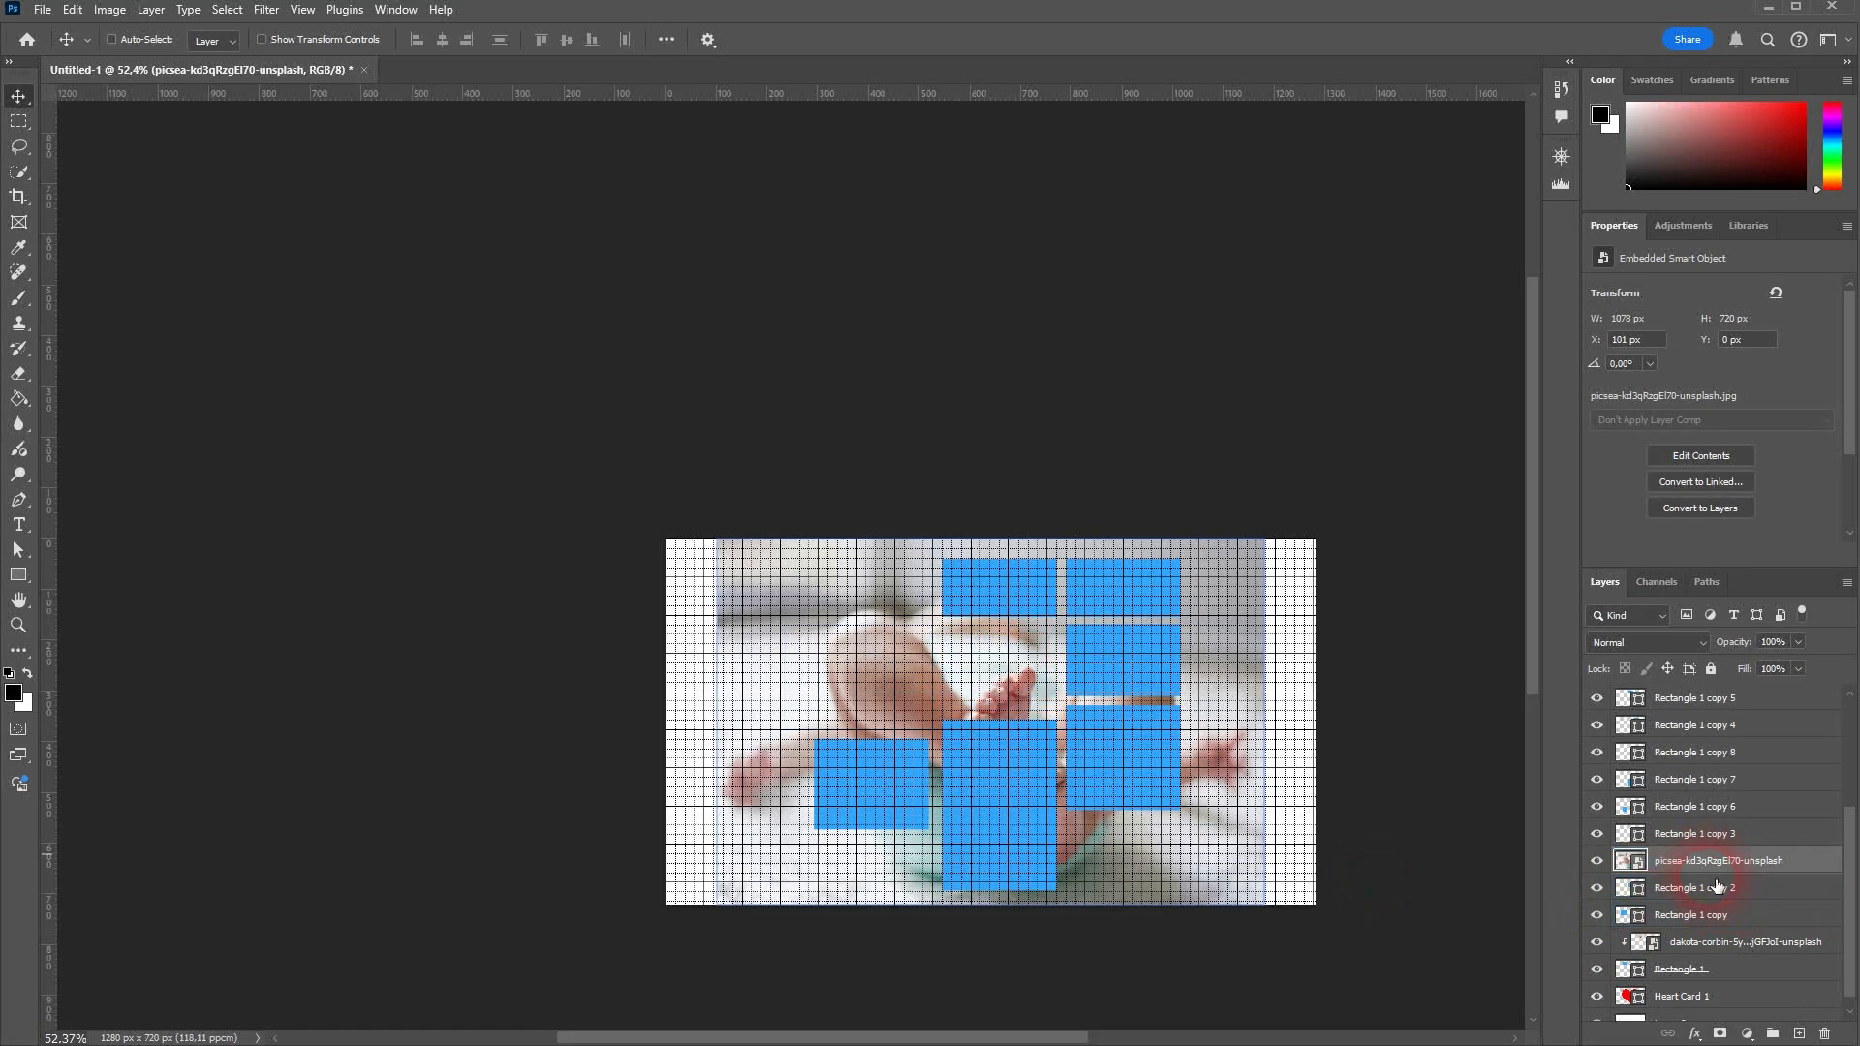
pyautogui.click(1733, 941)
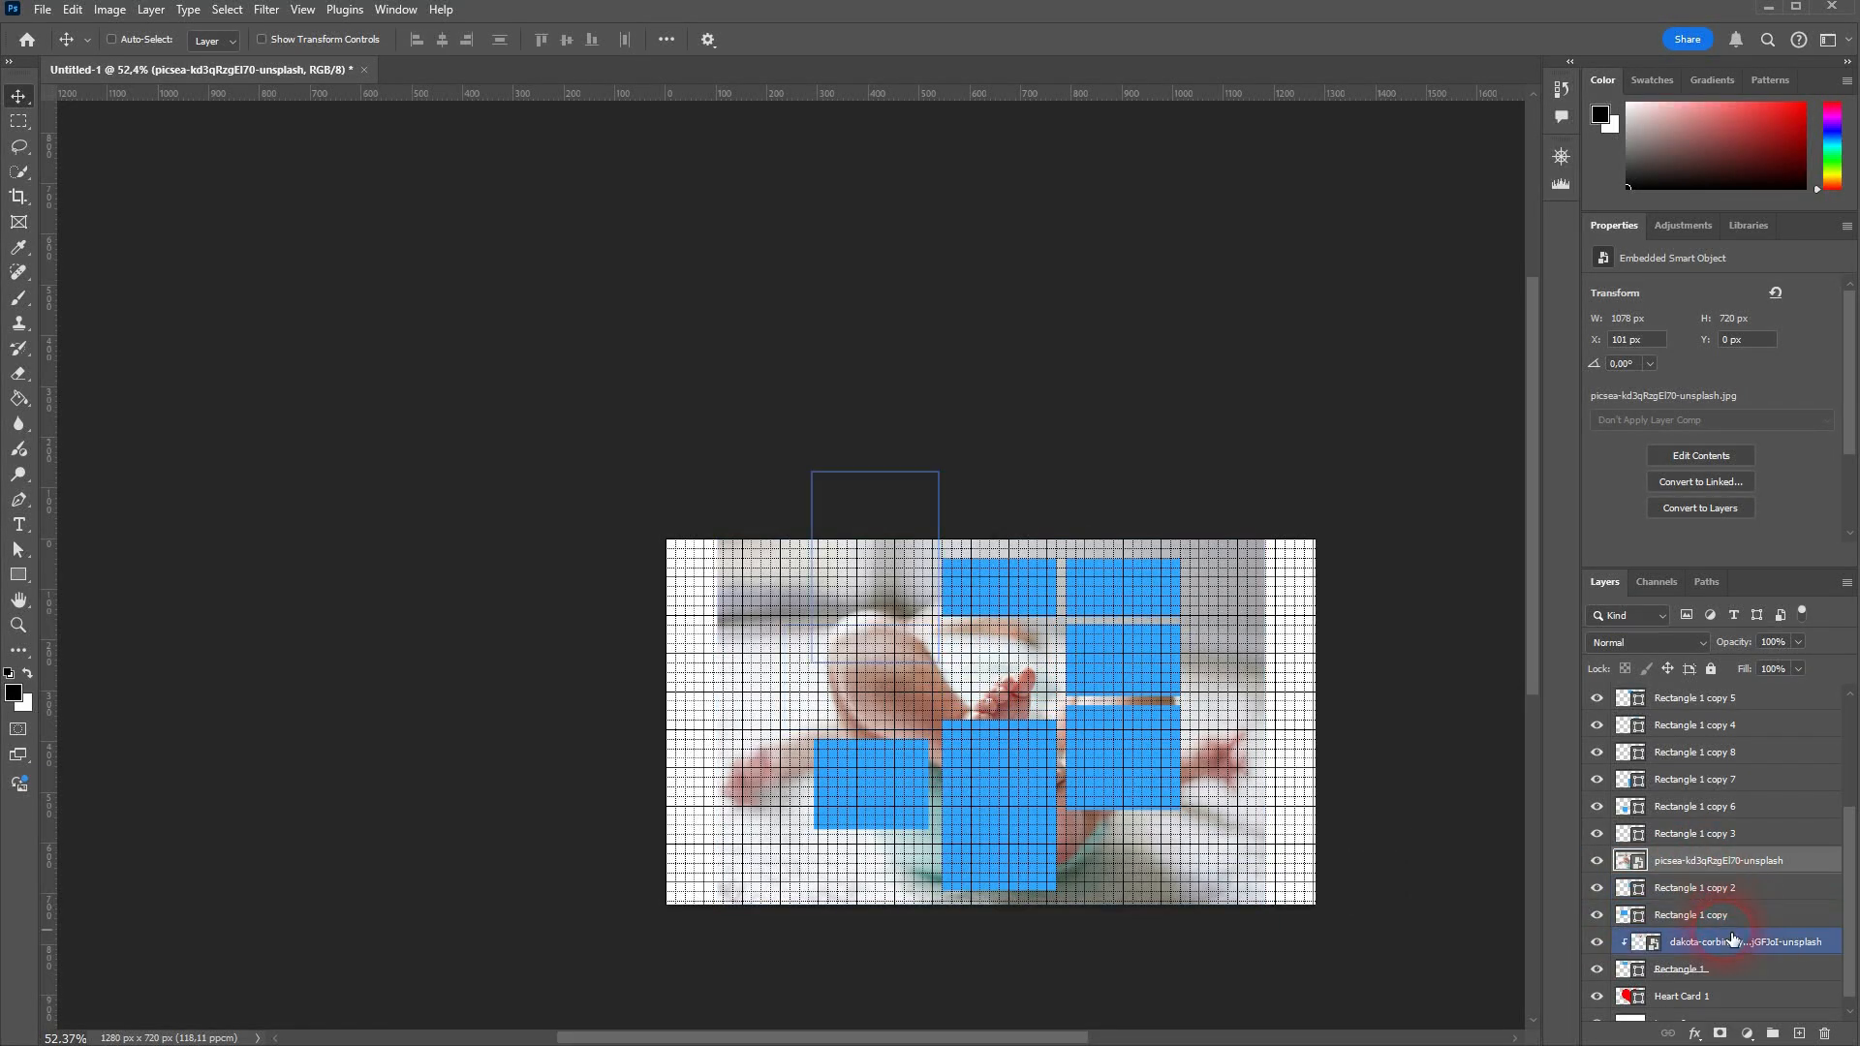
pyautogui.click(1596, 925)
pyautogui.moveTo(1646, 862); pyautogui.dragTo(1681, 903)
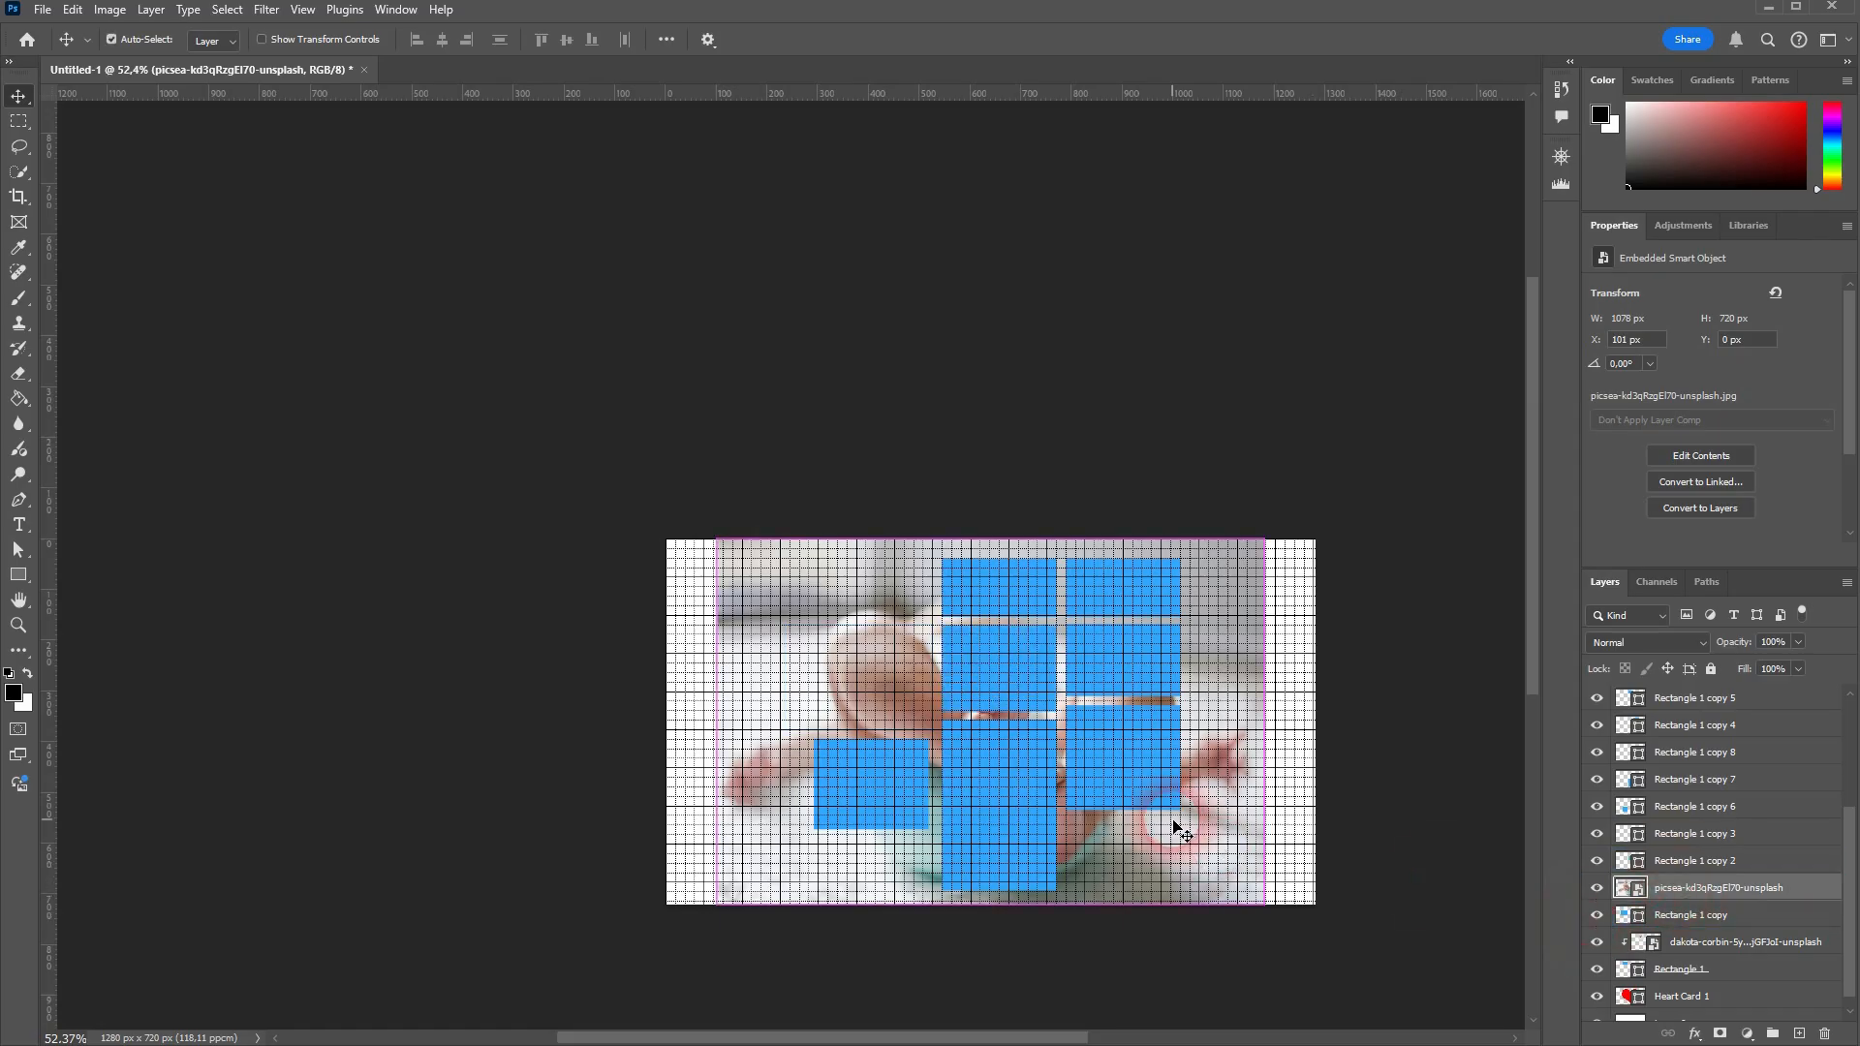
# - Scale the baby-feet photo to 408 × 272 px at X 141 px, Y 150 px, covering the middle row's left rectangle
pyautogui.hotkey('ctrl', 't')
pyautogui.moveTo(1263, 722); pyautogui.dragTo(843, 684)
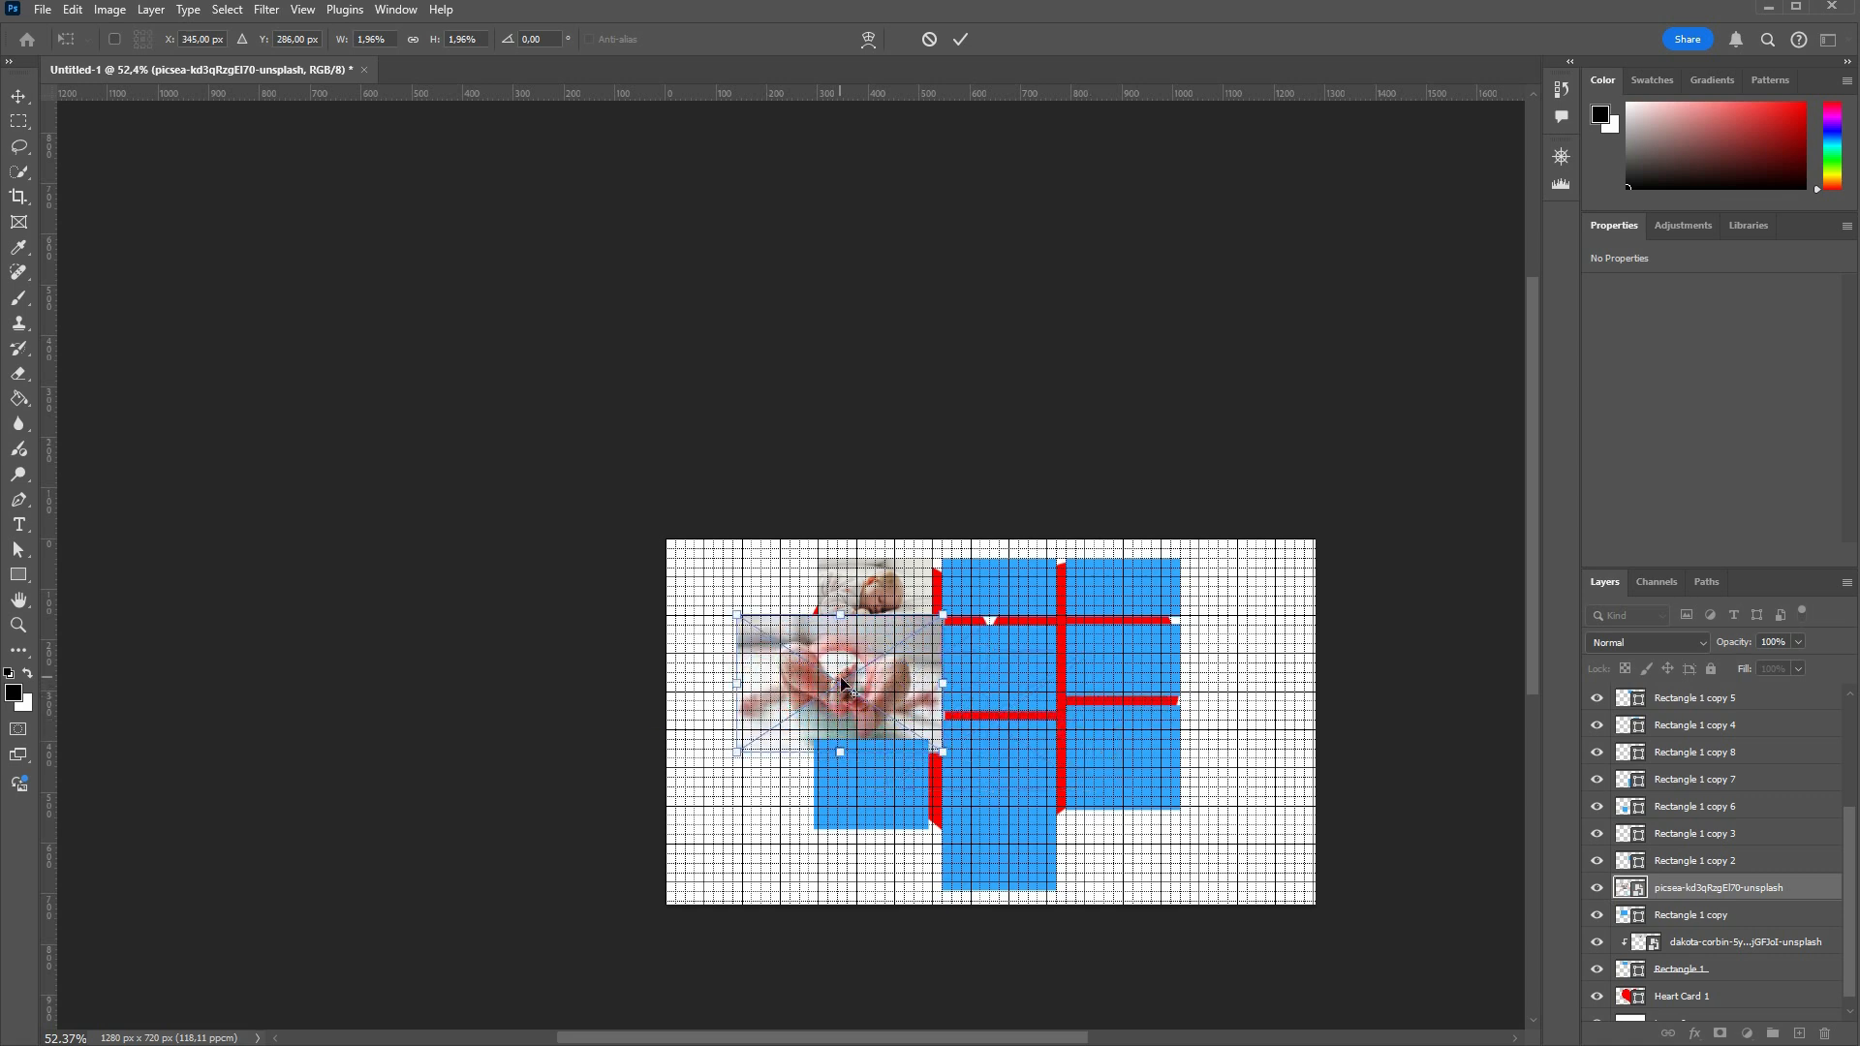
pyautogui.scroll(3, 843, 684)
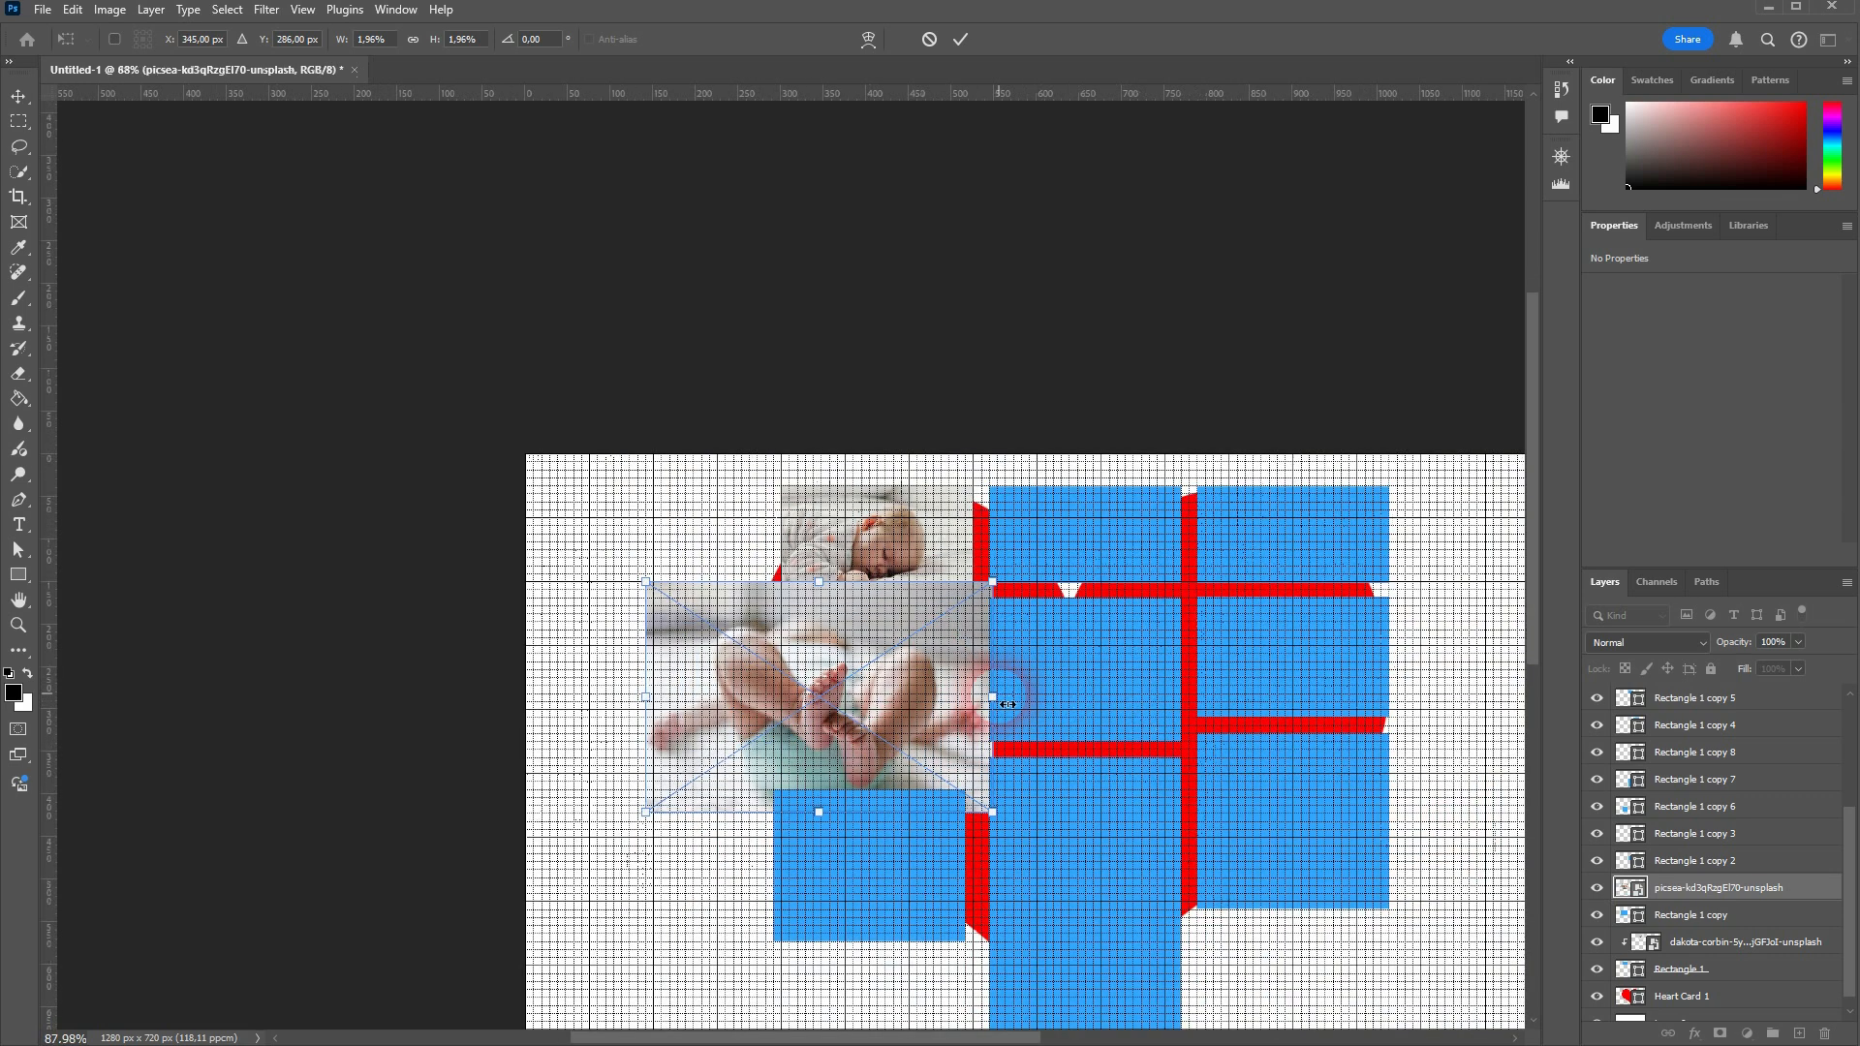
pyautogui.click(1716, 886)
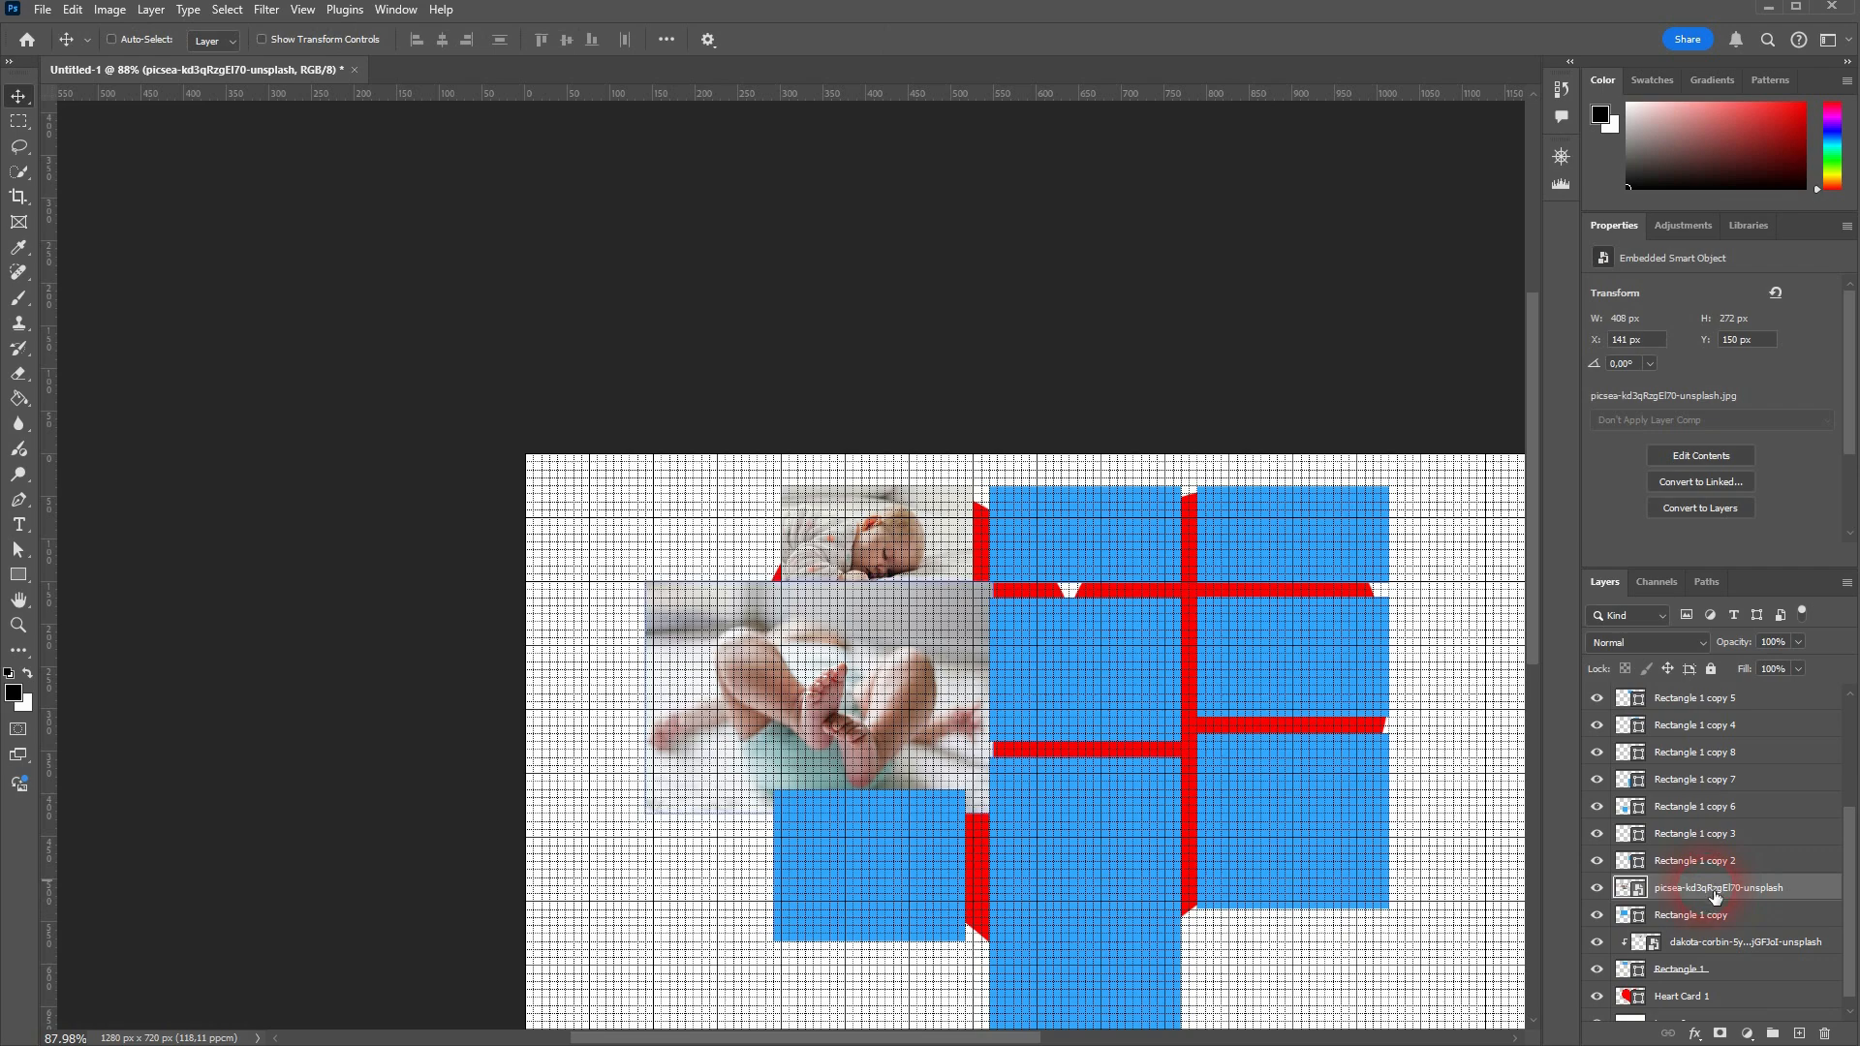
# - Clip the baby-feet photo to Rectangle 1 copy with a clipping mask and shift it to X 164 px, Y 127 px
pyautogui.rightClick(1706, 887)
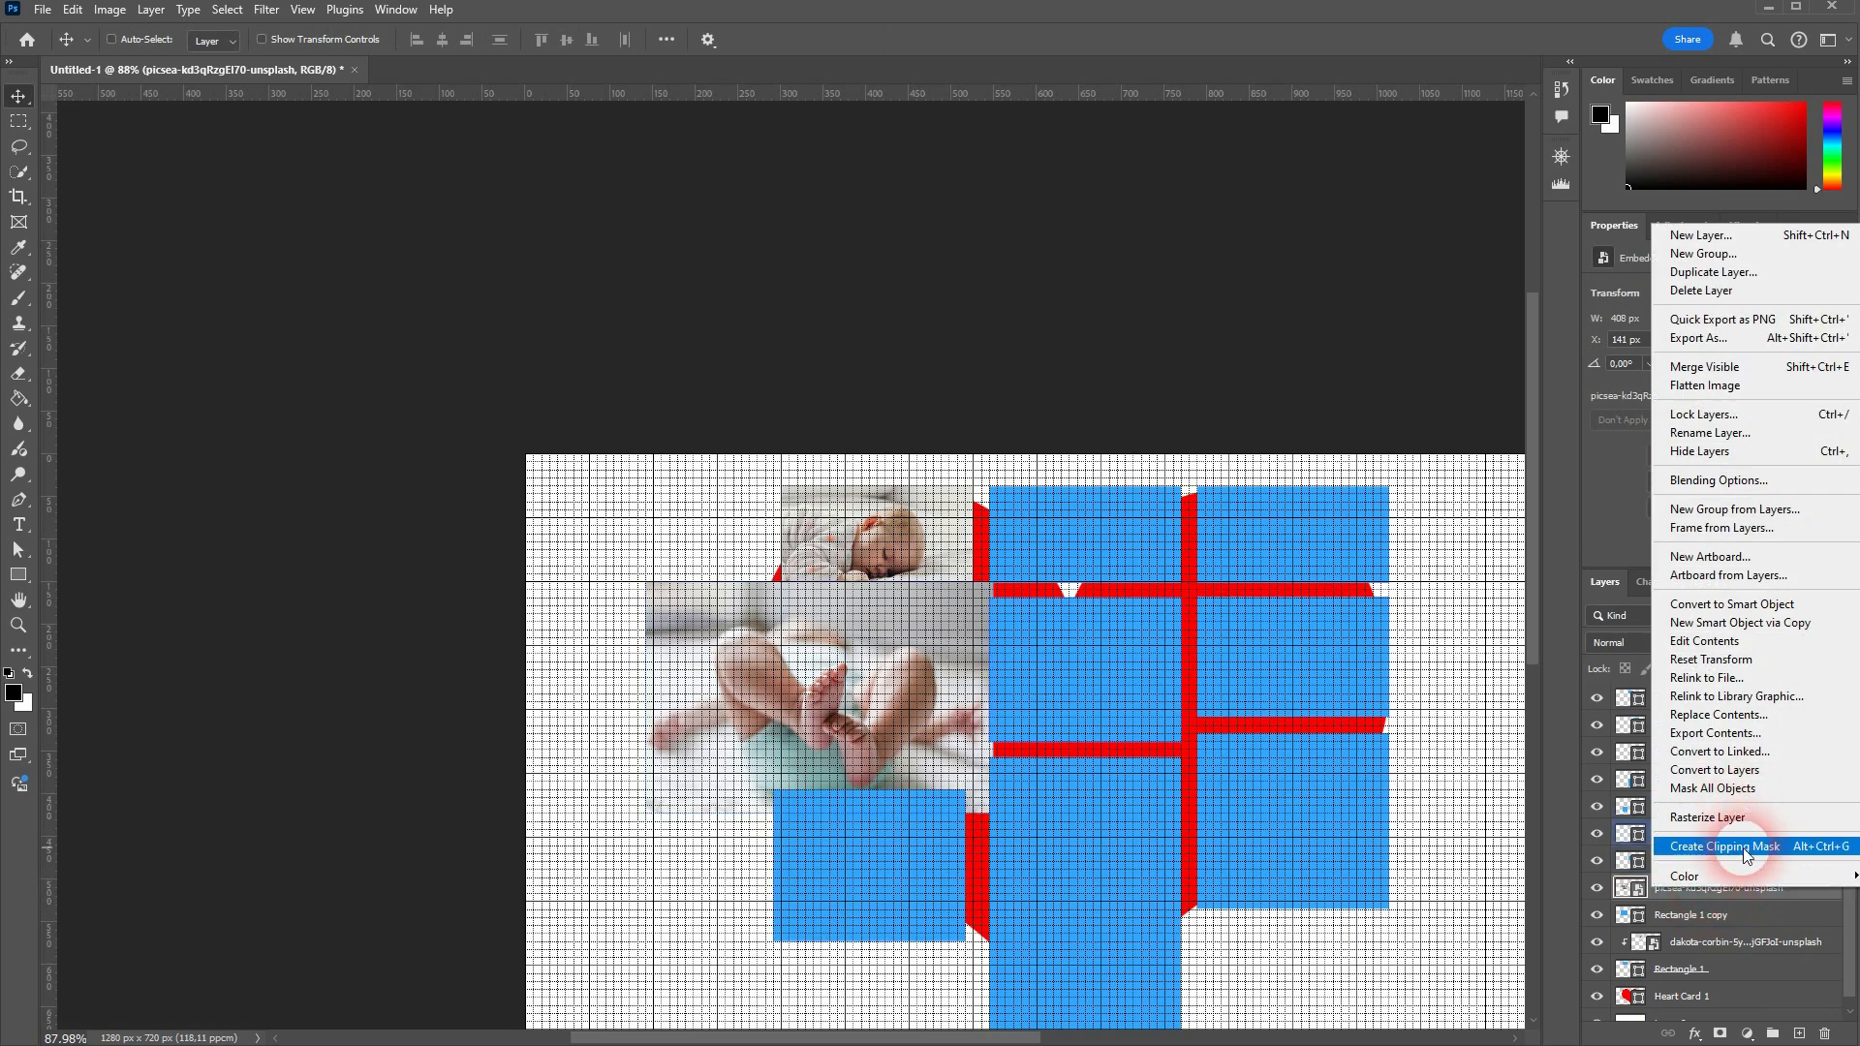
pyautogui.click(1742, 846)
pyautogui.scroll(4, 907, 686)
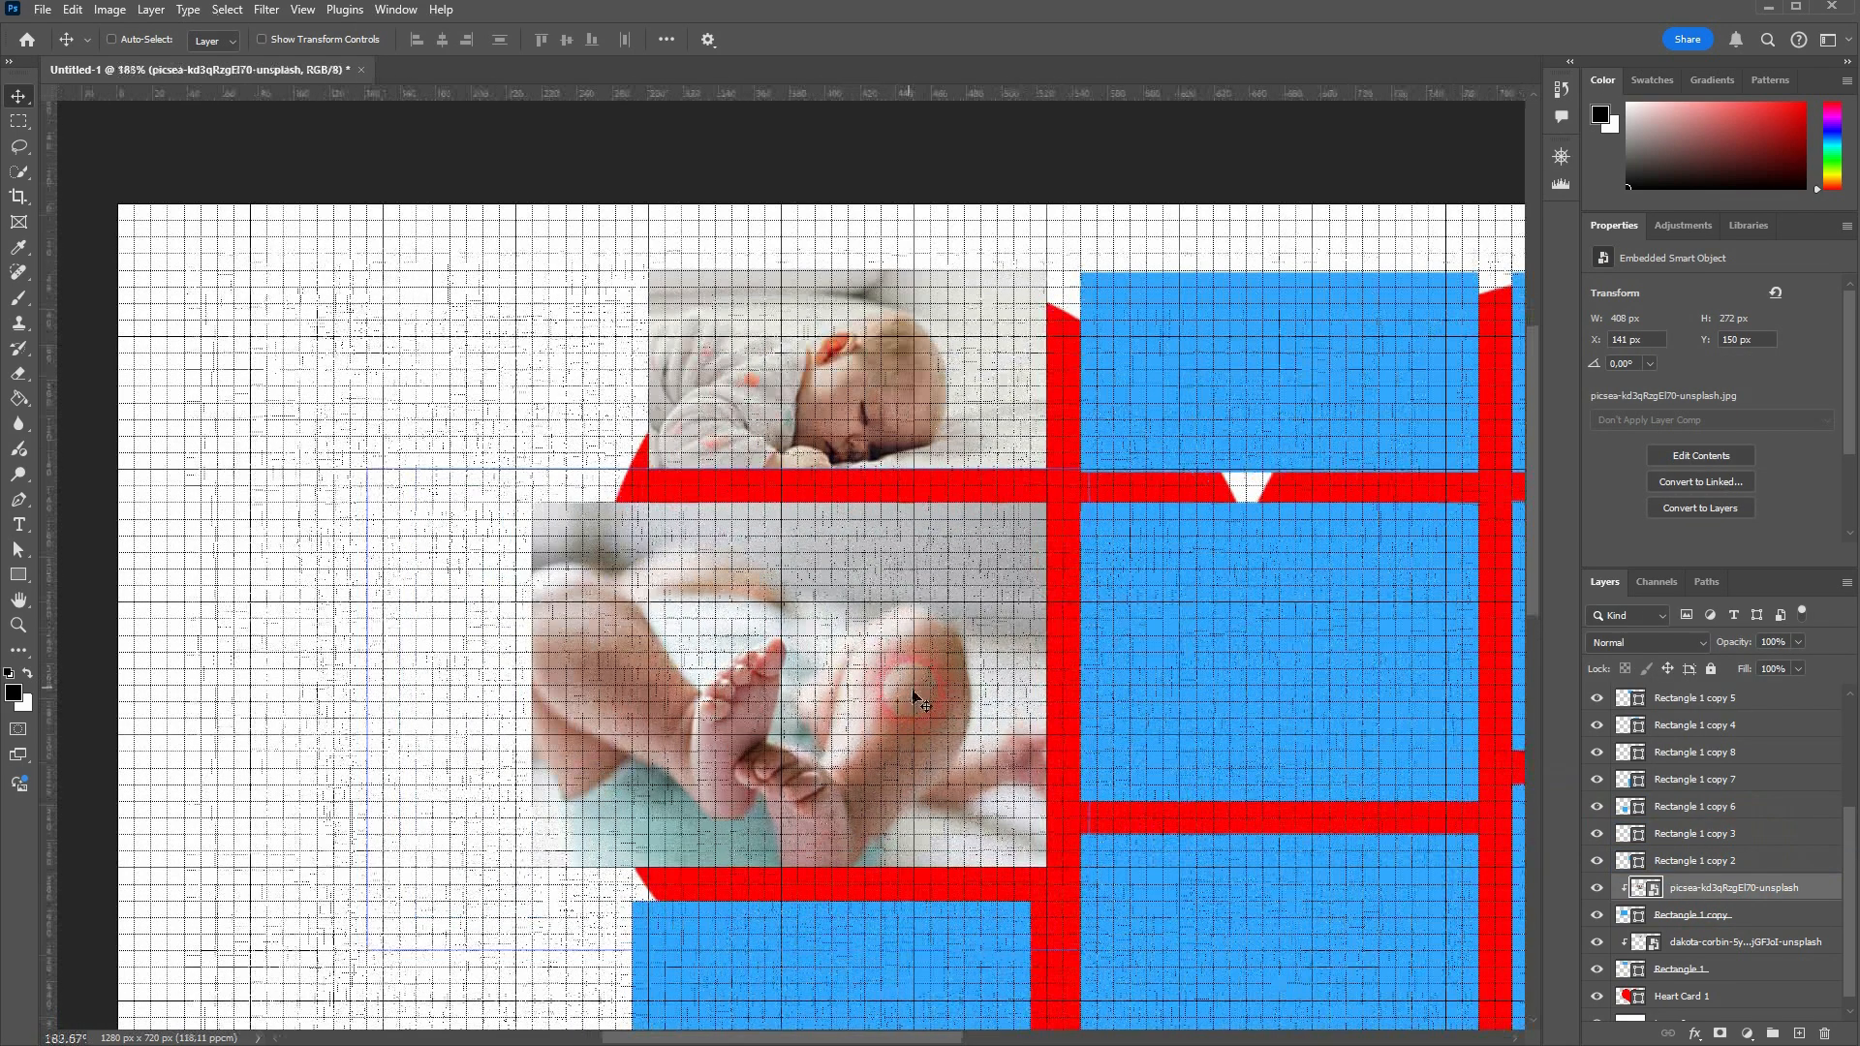
pyautogui.moveTo(877, 714); pyautogui.dragTo(851, 666)
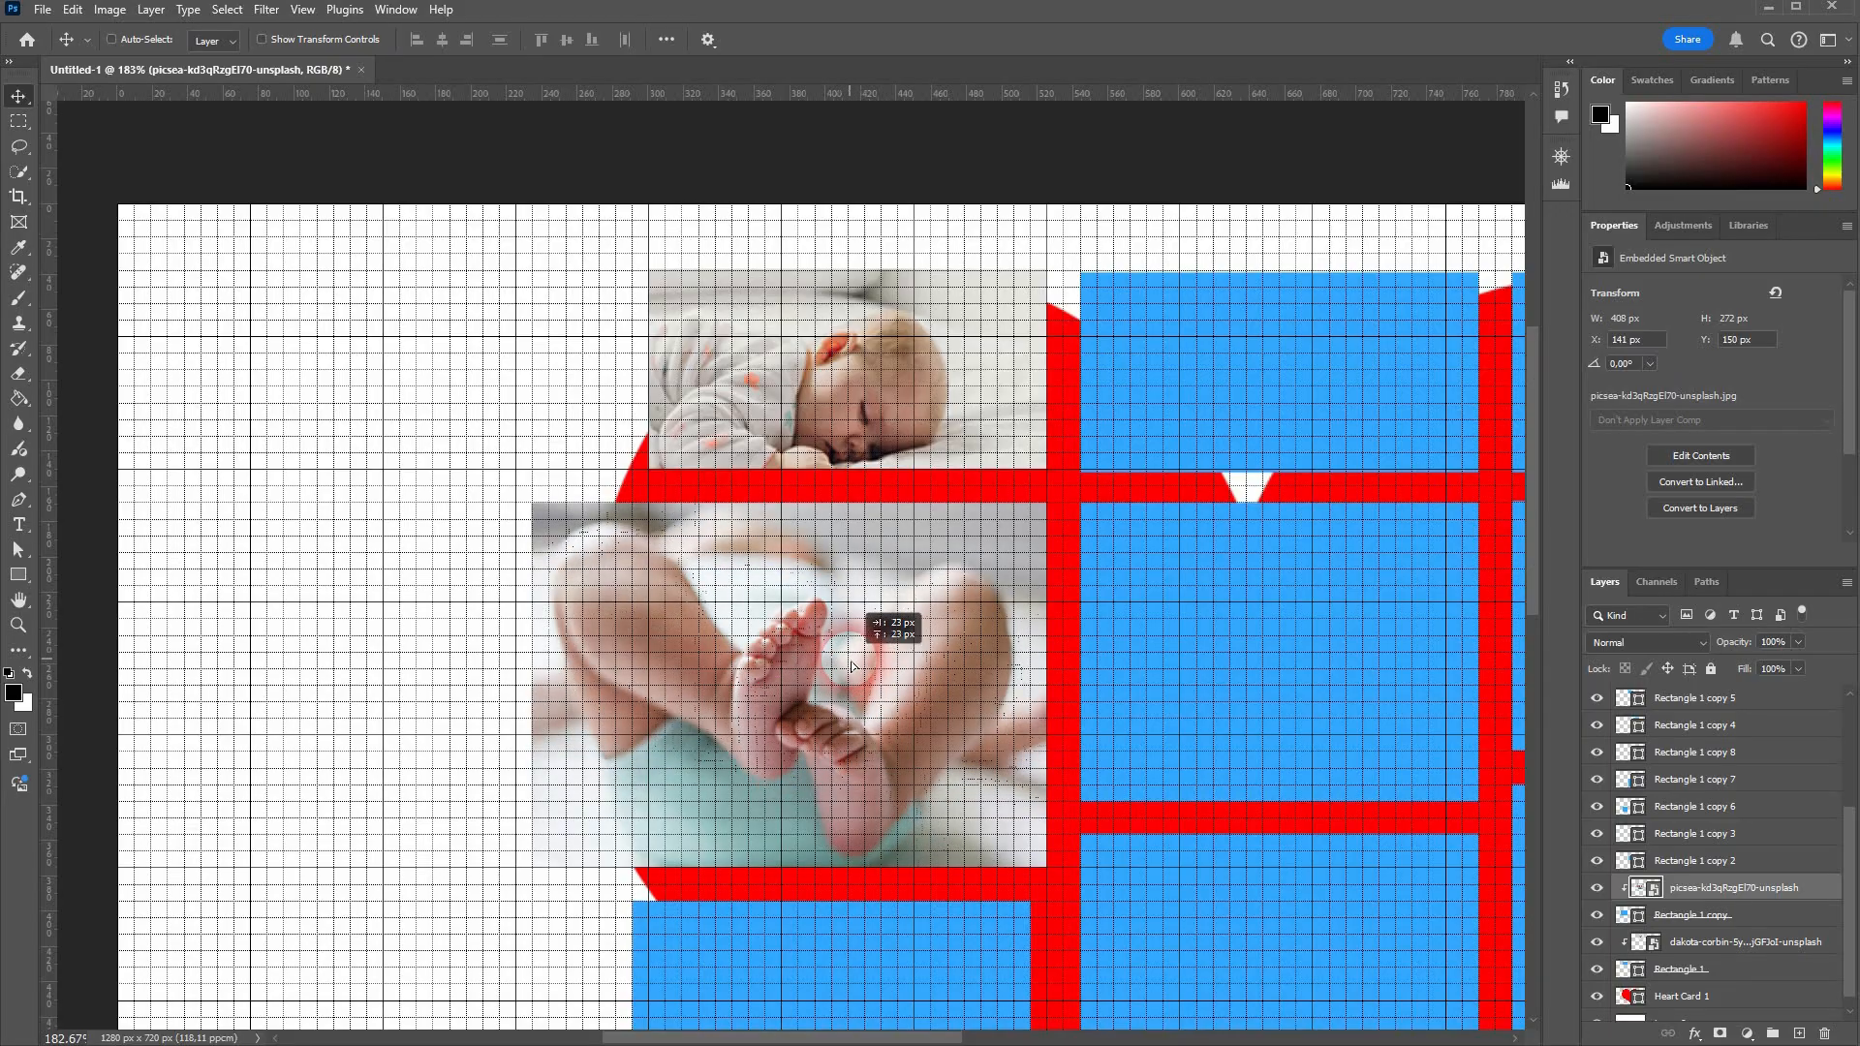
# - Move the baby-hand photo's layer directly above Rectangle 1 copy 2 and show it
pyautogui.scroll(-4, 856, 670)
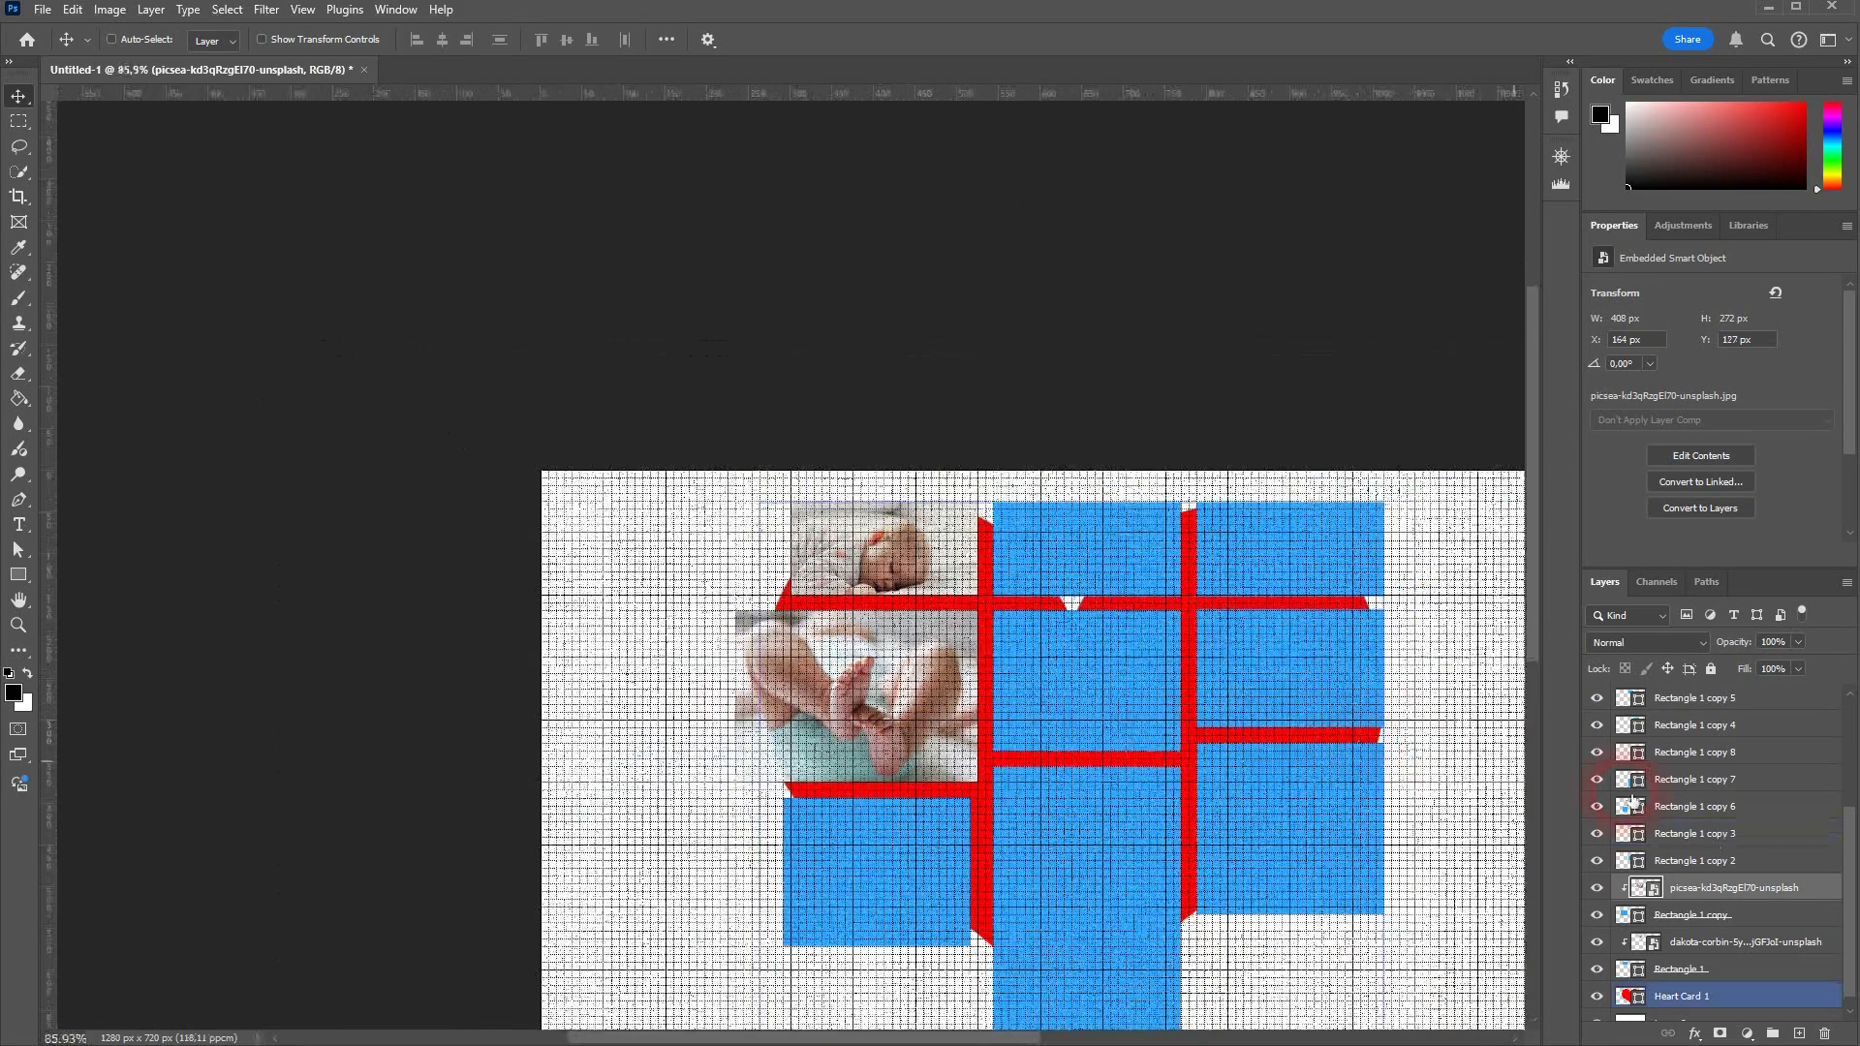
pyautogui.click(1783, 839)
pyautogui.scroll(3, 1772, 842)
pyautogui.click(1712, 772)
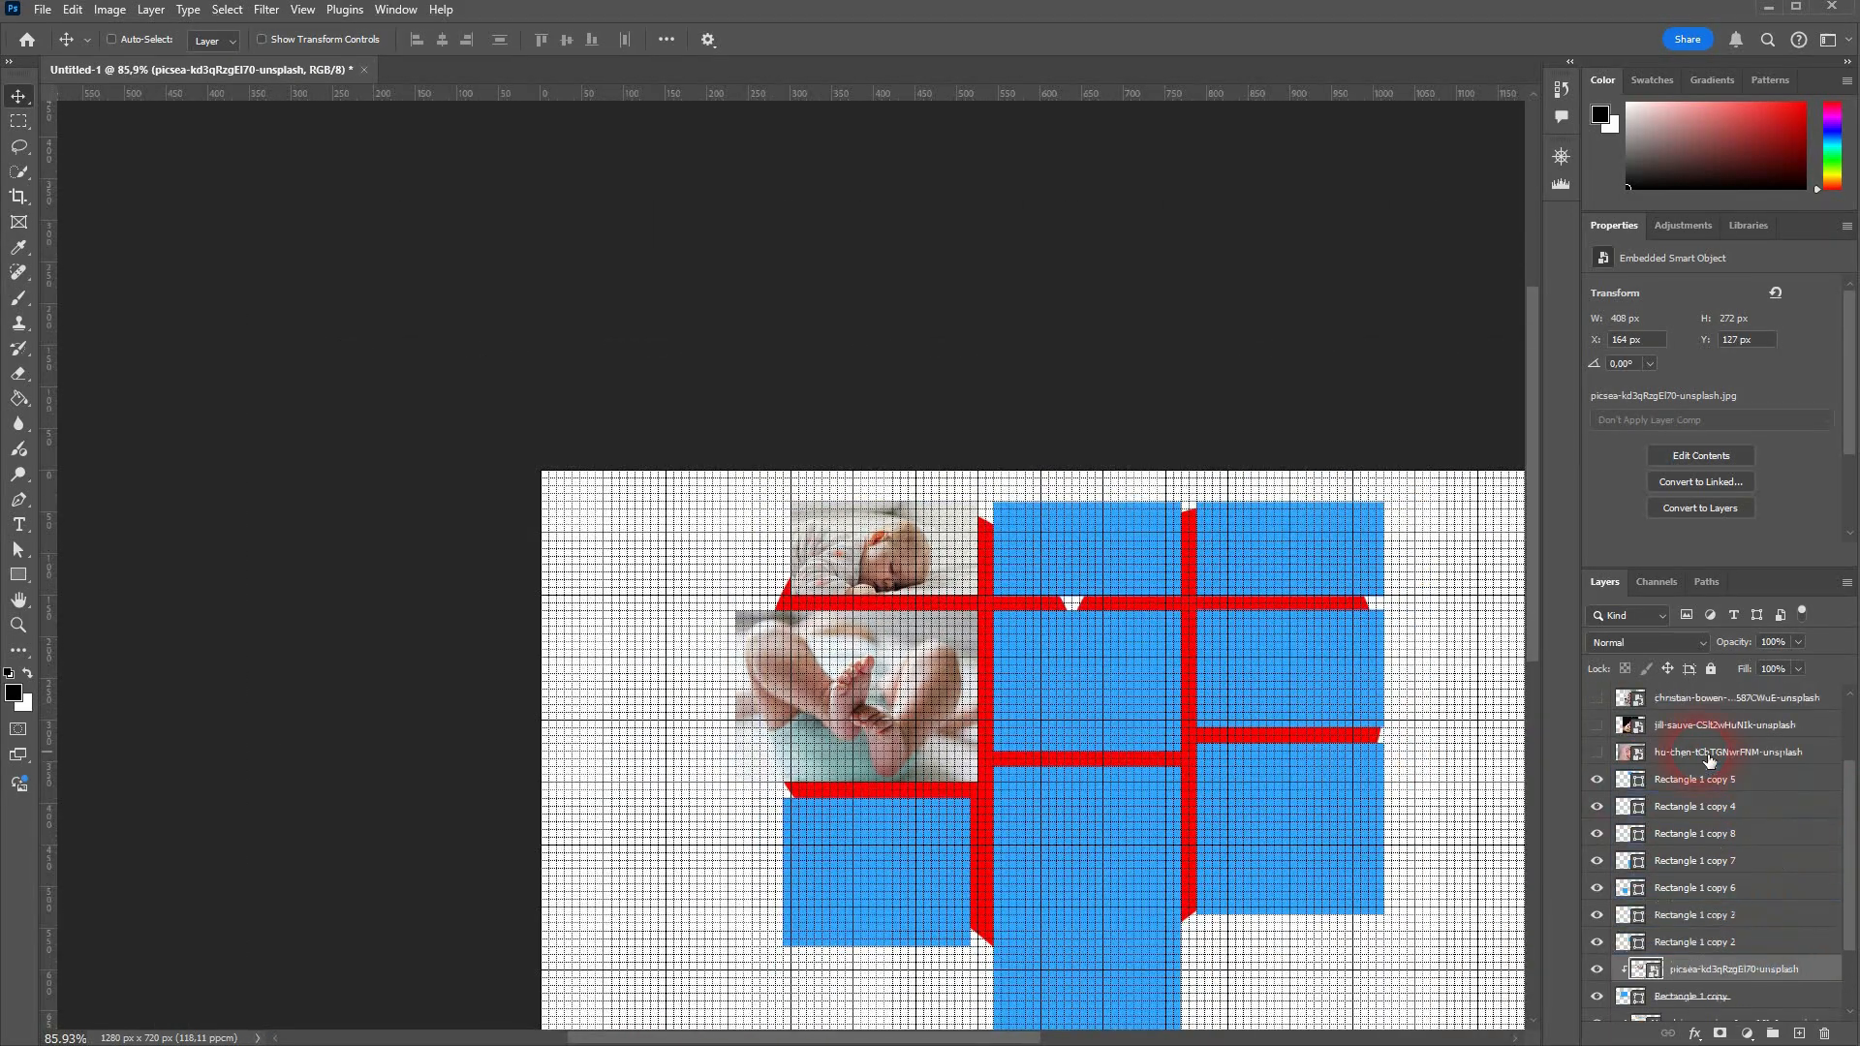
pyautogui.moveTo(1708, 760); pyautogui.dragTo(1610, 933)
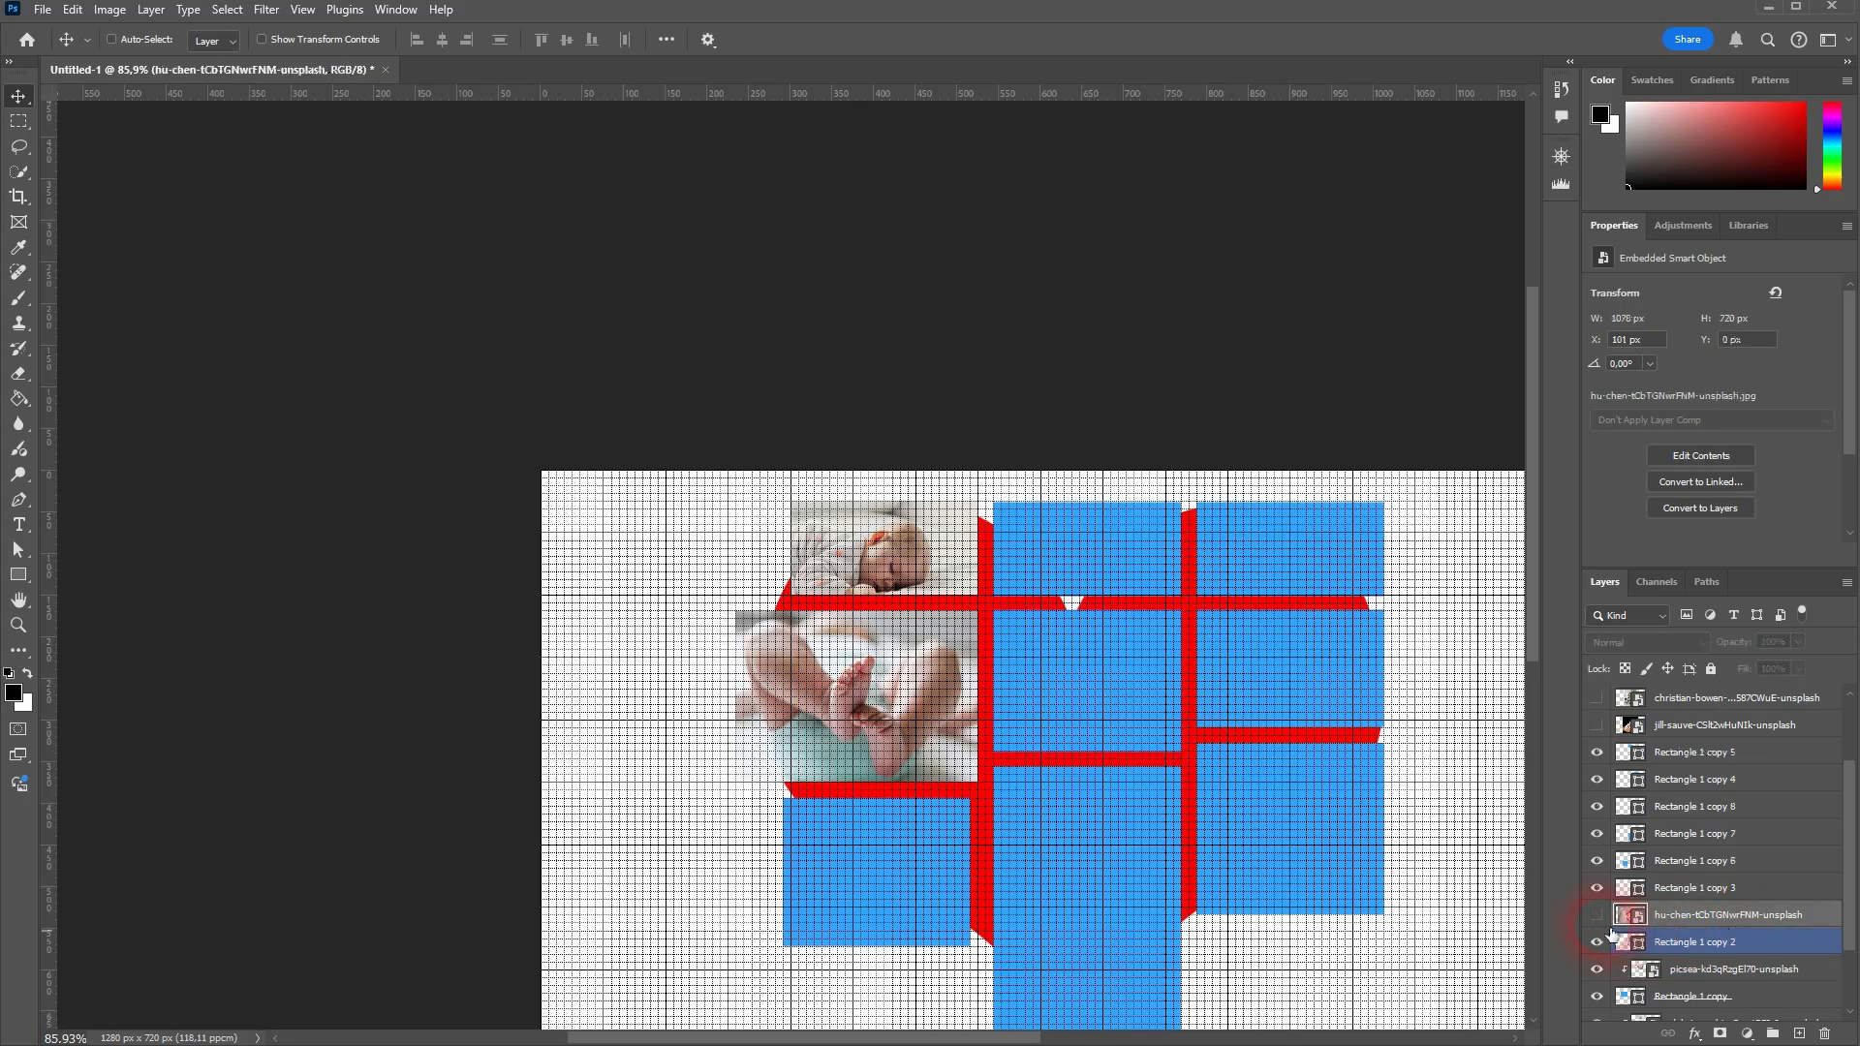
pyautogui.click(1596, 914)
# - Scale the baby-hand photo to 283 × 189 px at X 525 px, Y 158 px, covering the middle row's center rectangle
pyautogui.hotkey('ctrl', 't')
pyautogui.moveTo(631, 776); pyautogui.dragTo(938, 776)
pyautogui.moveTo(1069, 730); pyautogui.dragTo(1075, 641)
pyautogui.moveTo(938, 681); pyautogui.dragTo(1003, 664)
pyautogui.press('Return')
# - Create a clipping mask that clips the baby-hand photo to Rectangle 1 copy 2
pyautogui.rightClick(1692, 916)
pyautogui.click(1695, 678)
pyautogui.scroll(5, 1201, 695)
pyautogui.scroll(-3, 1451, 664)
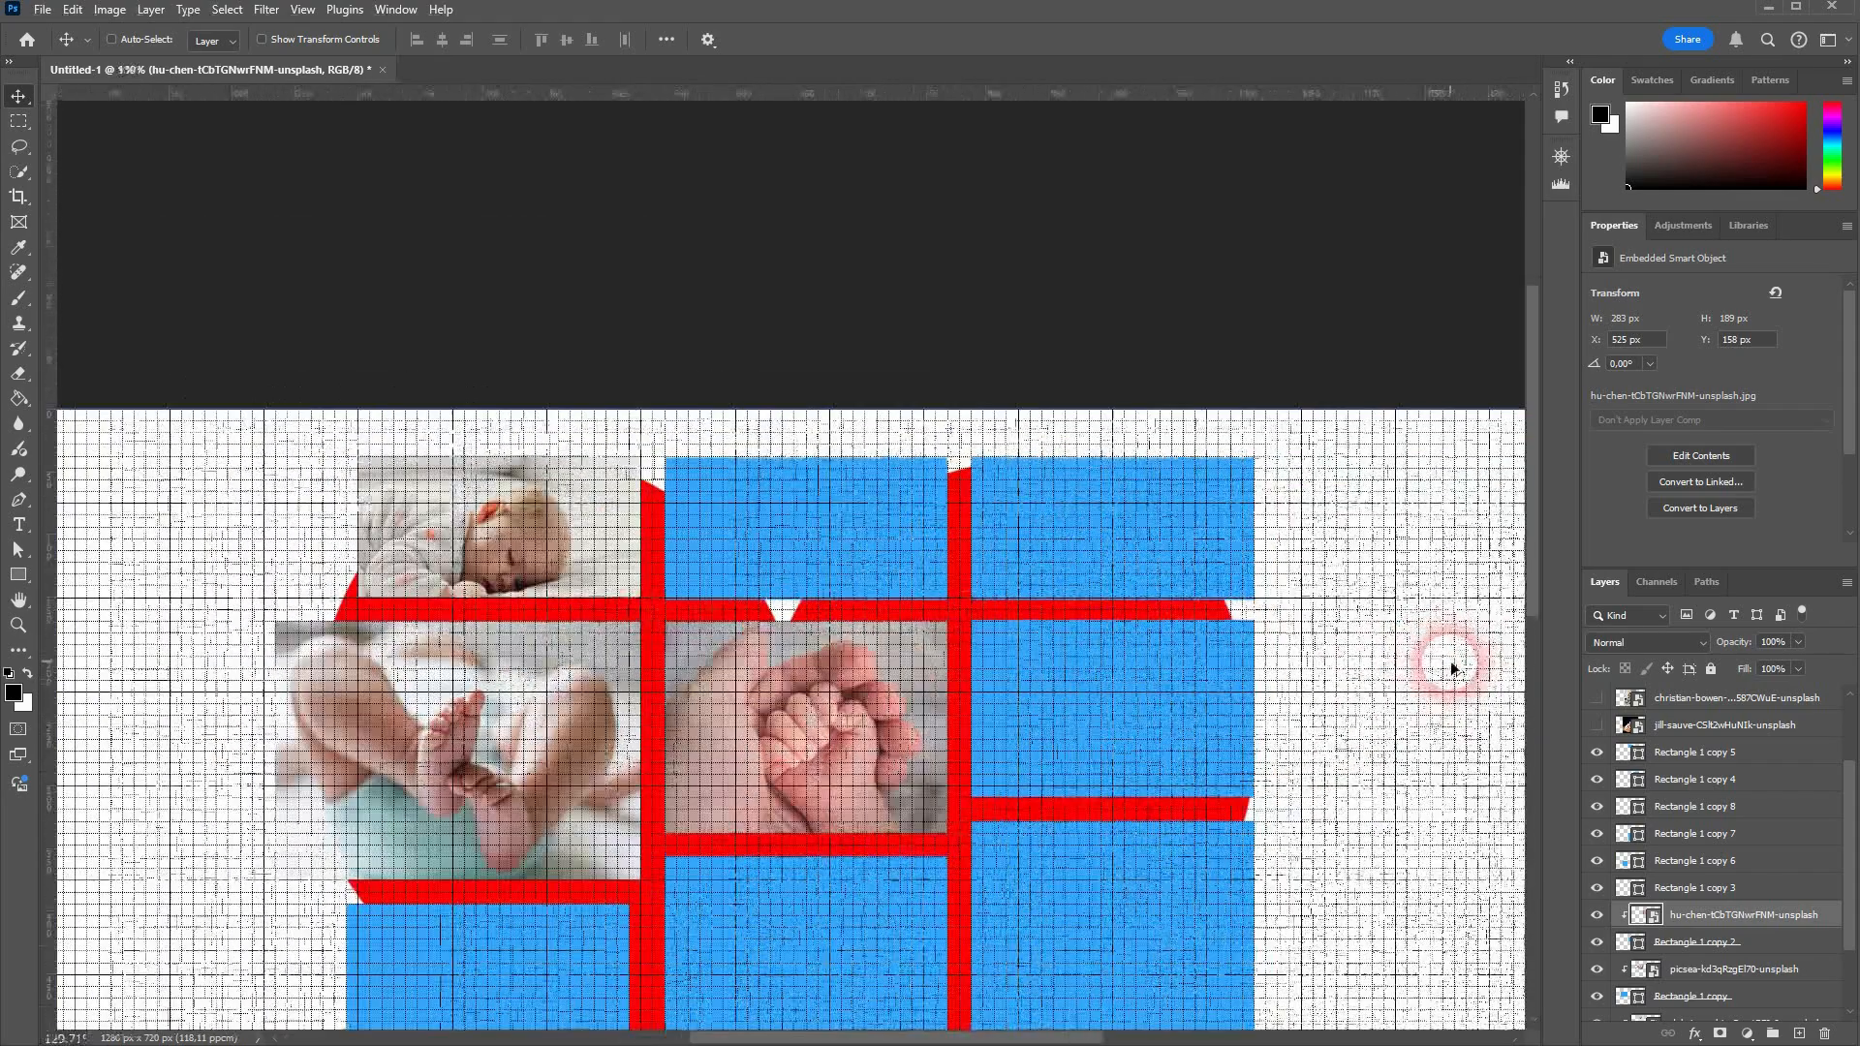
# - Show the dark cupped-hands newborn photo directly above Rectangle 1 copy 3 and scale it down over the middle row's right rectangle
pyautogui.moveTo(1724, 725); pyautogui.dragTo(1659, 873)
pyautogui.click(1596, 860)
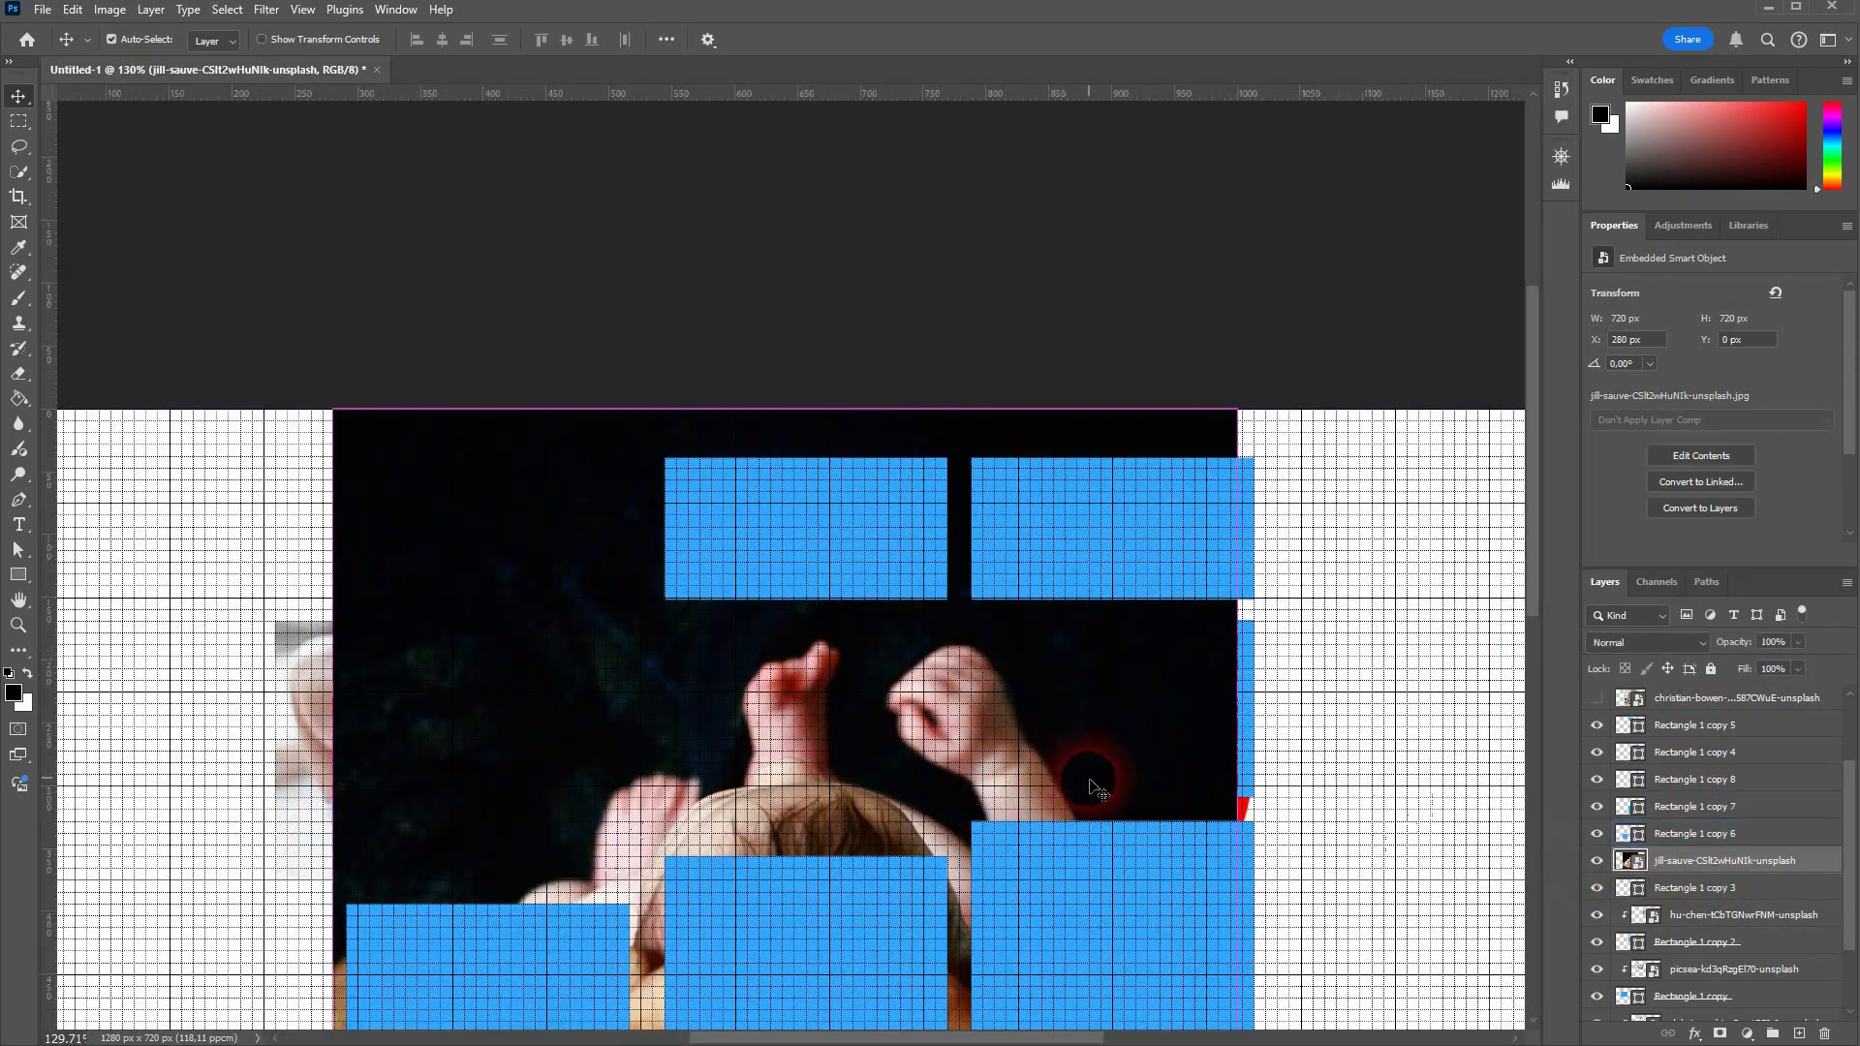
pyautogui.hotkey('ctrl', 't')
pyautogui.moveTo(333, 859); pyautogui.dragTo(630, 860)
pyautogui.moveTo(763, 807); pyautogui.dragTo(1102, 666)
# - Adjust the cupped-hands photo to 244 px wide at X 779 px and clip it to Rectangle 1 copy 3
pyautogui.scroll(1, 1292, 775)
pyautogui.scroll(3, 1268, 770)
pyautogui.moveTo(1266, 768)
pyautogui.mouseDown()
pyautogui.moveTo(1223, 765)
pyautogui.moveTo(1264, 770)
pyautogui.moveTo(1235, 765)
pyautogui.moveTo(1259, 746)
pyautogui.mouseUp()
pyautogui.press('Return')
pyautogui.rightClick(1717, 860)
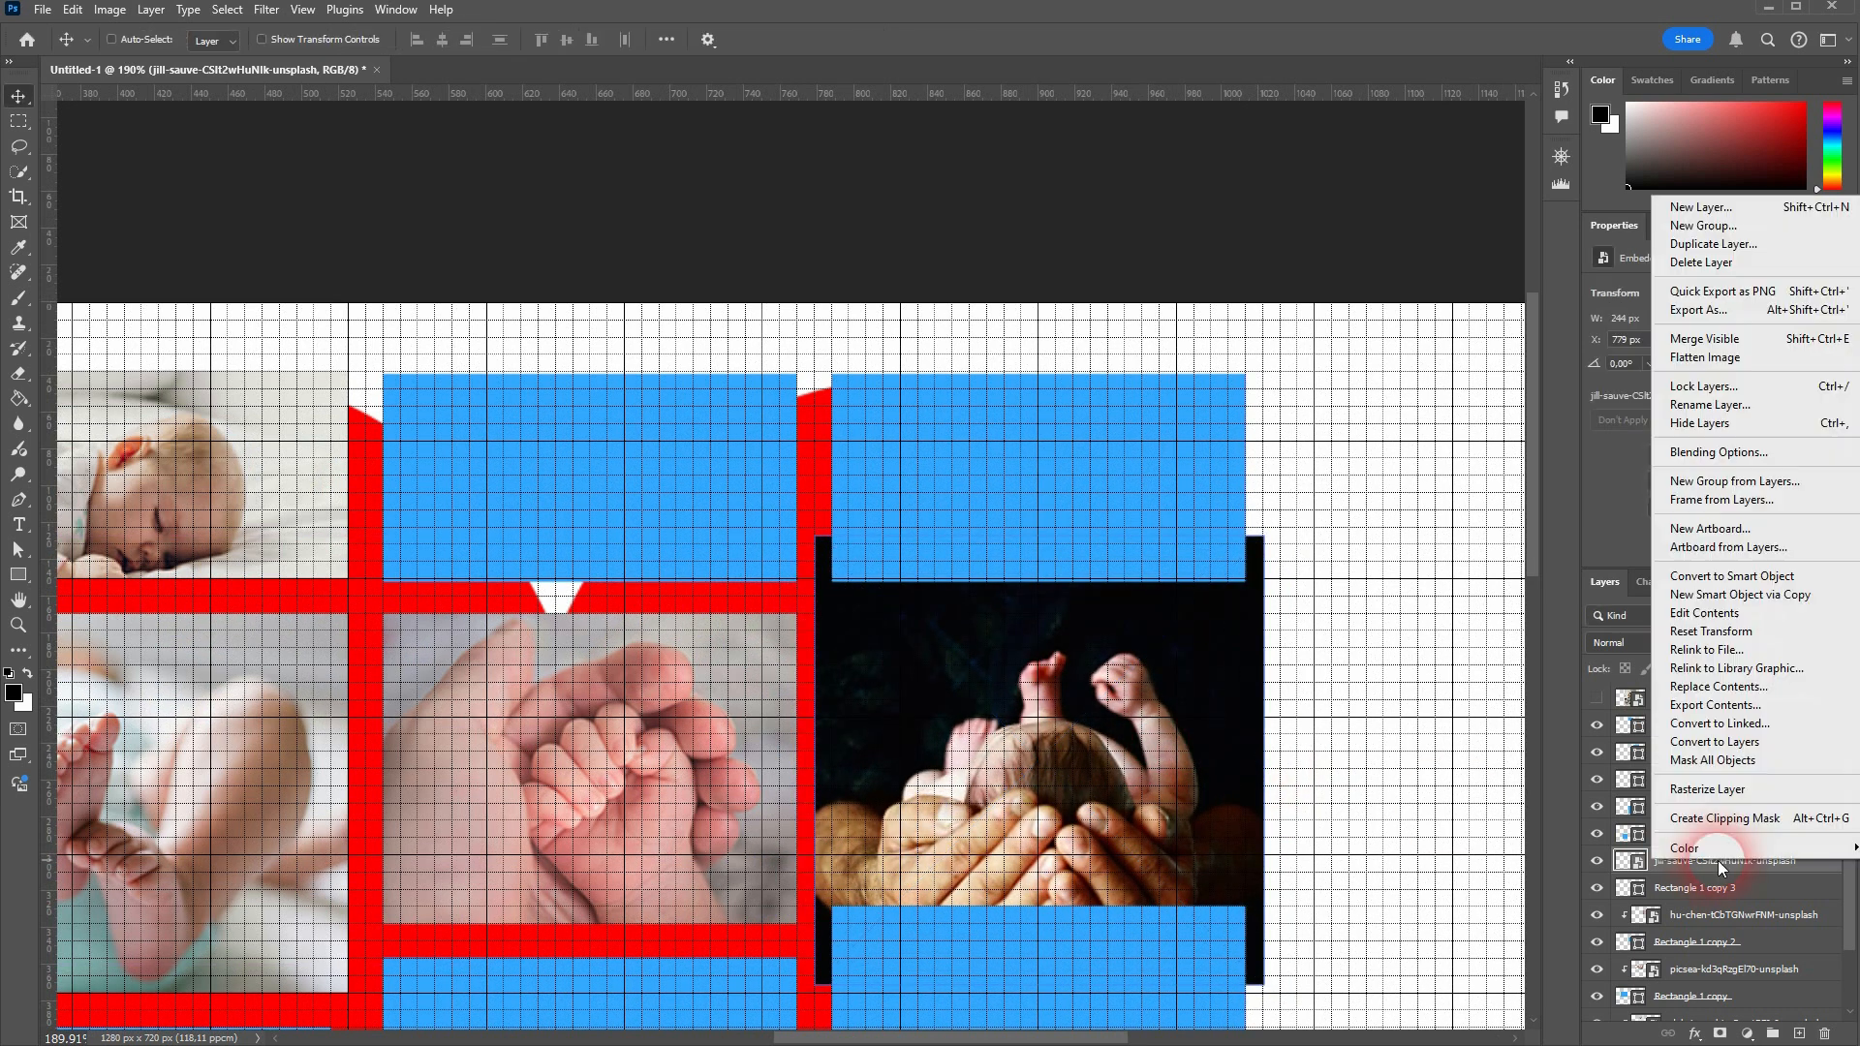
pyautogui.click(1724, 818)
# - Show the sitting-baby photo, move its layer directly above Rectangle 1 copy 6, and scale the photo down
pyautogui.click(1596, 697)
pyautogui.moveTo(1724, 697); pyautogui.dragTo(1687, 831)
pyautogui.hotkey('ctrl', 't')
pyautogui.moveTo(998, 961); pyautogui.dragTo(701, 885)
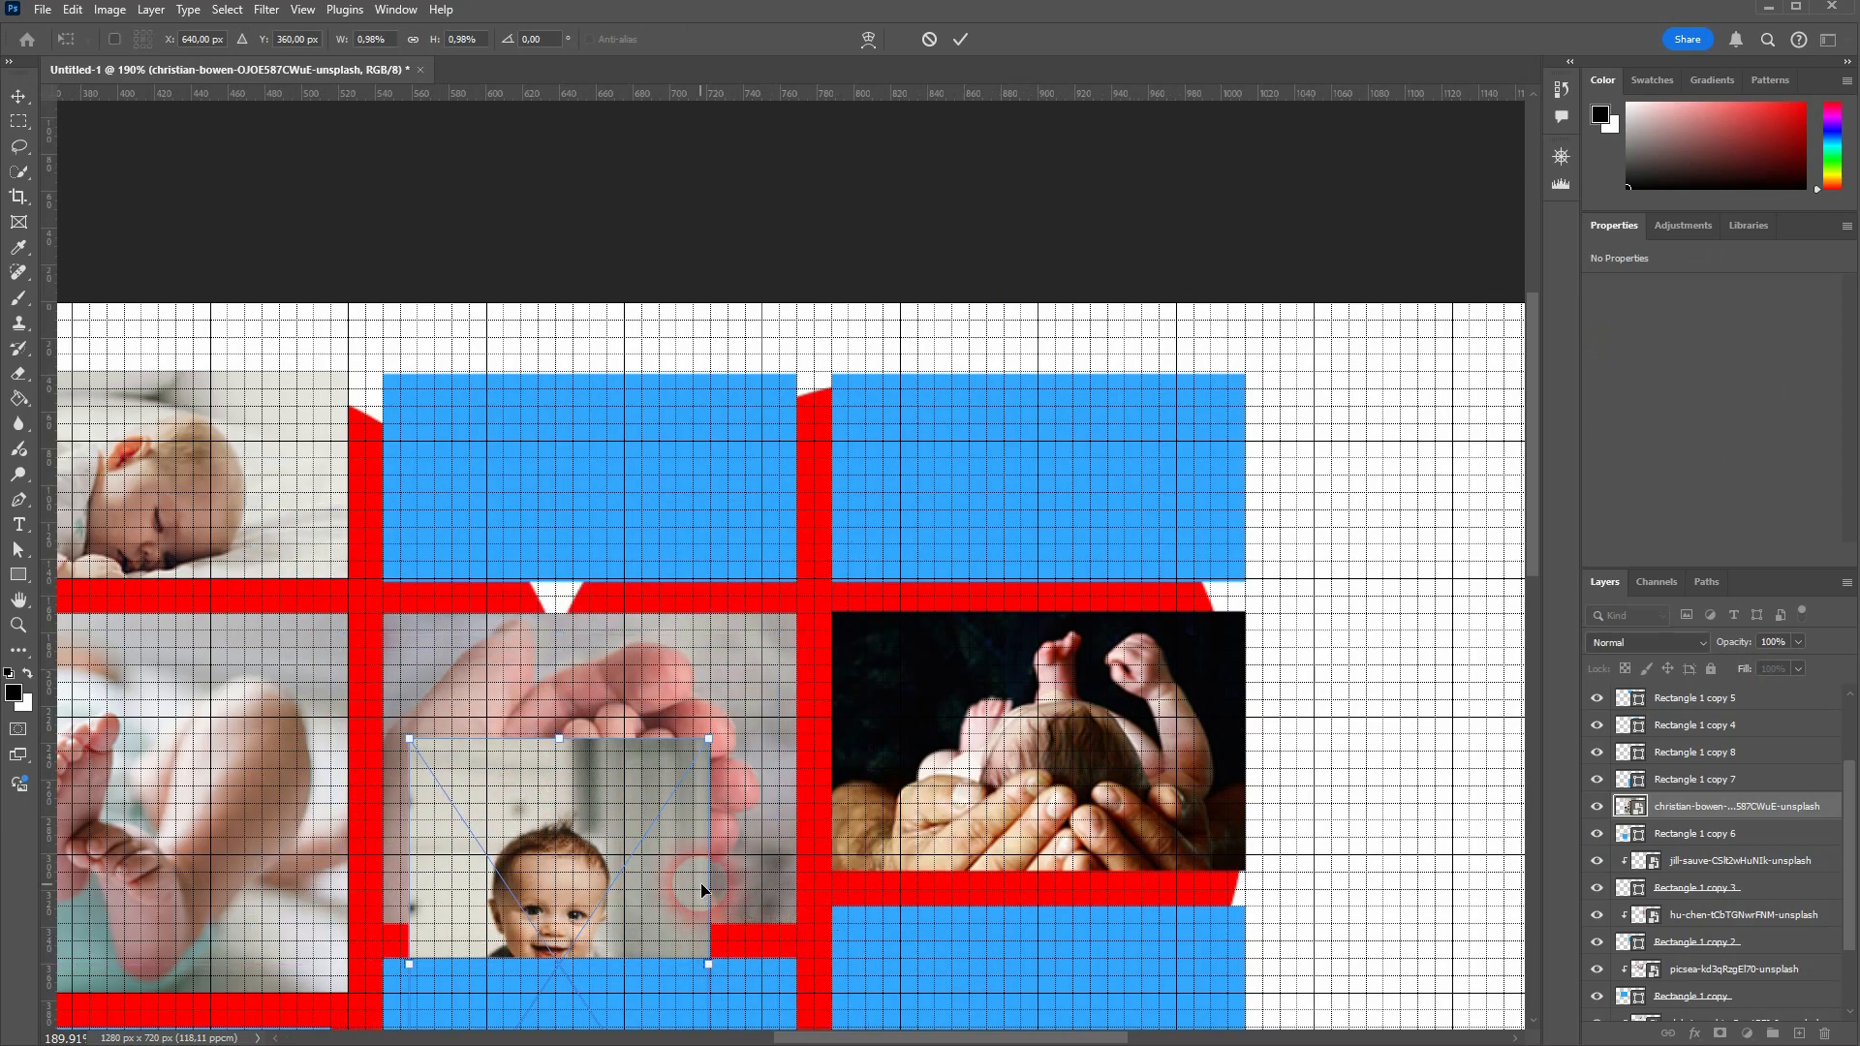
# - Move the sitting-baby photo over the lower-left rectangle and scale it to 239 × 357 px at X 286 px, Y 319 px
pyautogui.scroll(-3, 706, 721)
pyautogui.moveTo(554, 513); pyautogui.dragTo(199, 705)
pyautogui.scroll(-3, 678, 705)
pyautogui.moveTo(972, 1037); pyautogui.dragTo(828, 1039)
pyautogui.moveTo(845, 690); pyautogui.dragTo(696, 727)
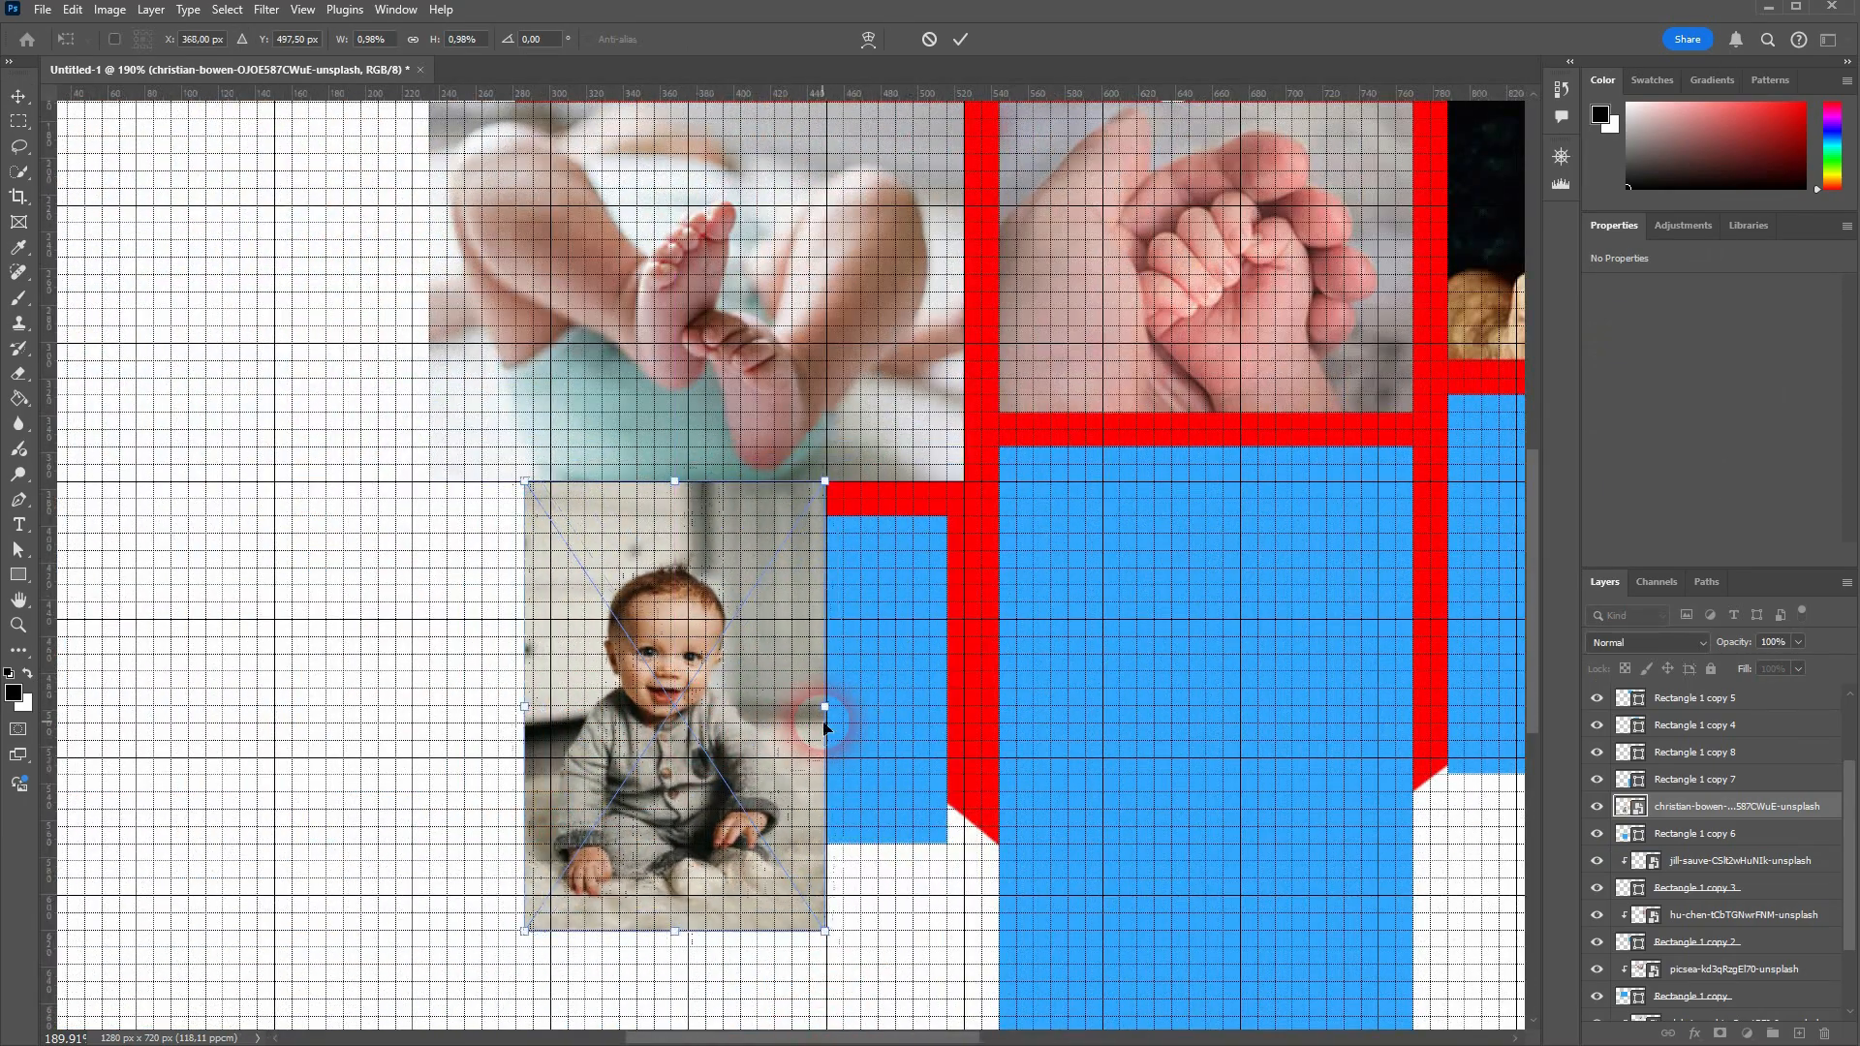
pyautogui.moveTo(831, 717); pyautogui.dragTo(964, 726)
pyautogui.press('Return')
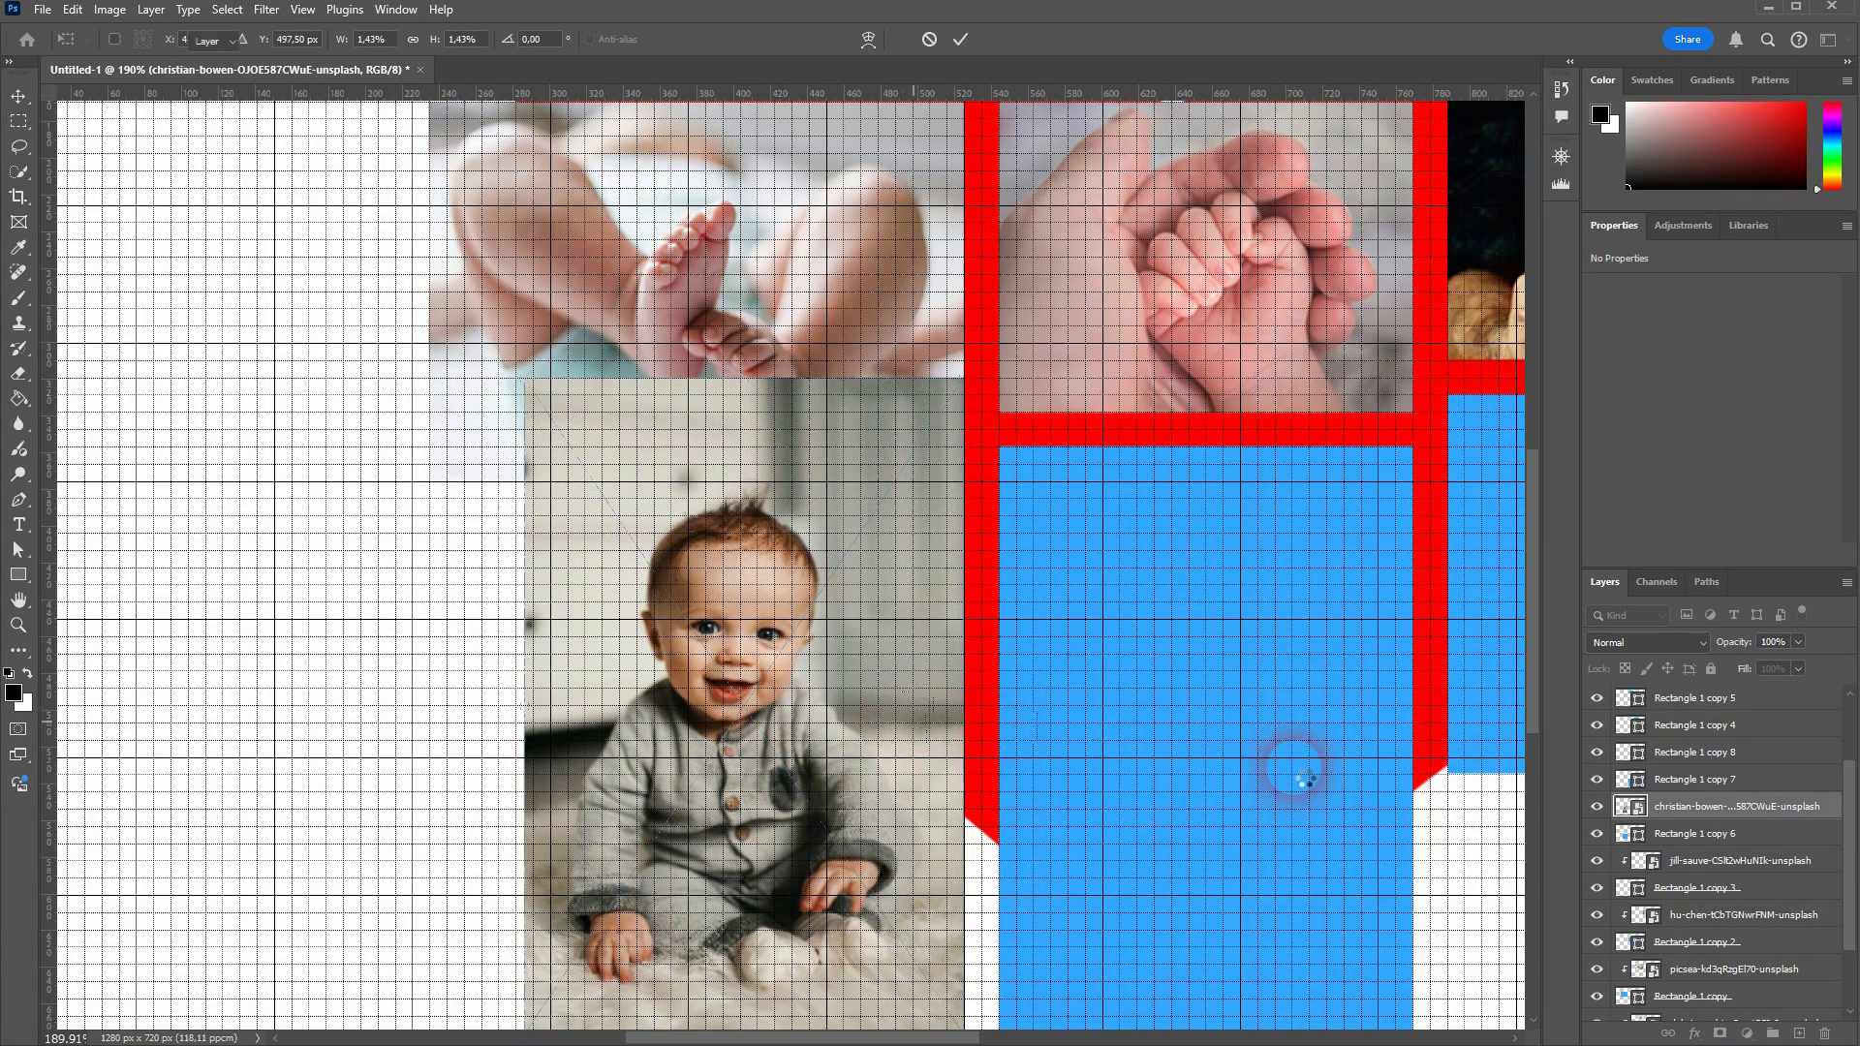
# - Clip the sitting-baby photo to Rectangle 1 copy 6 and shift it to X 281 px, Y 328 px
pyautogui.rightClick(1712, 813)
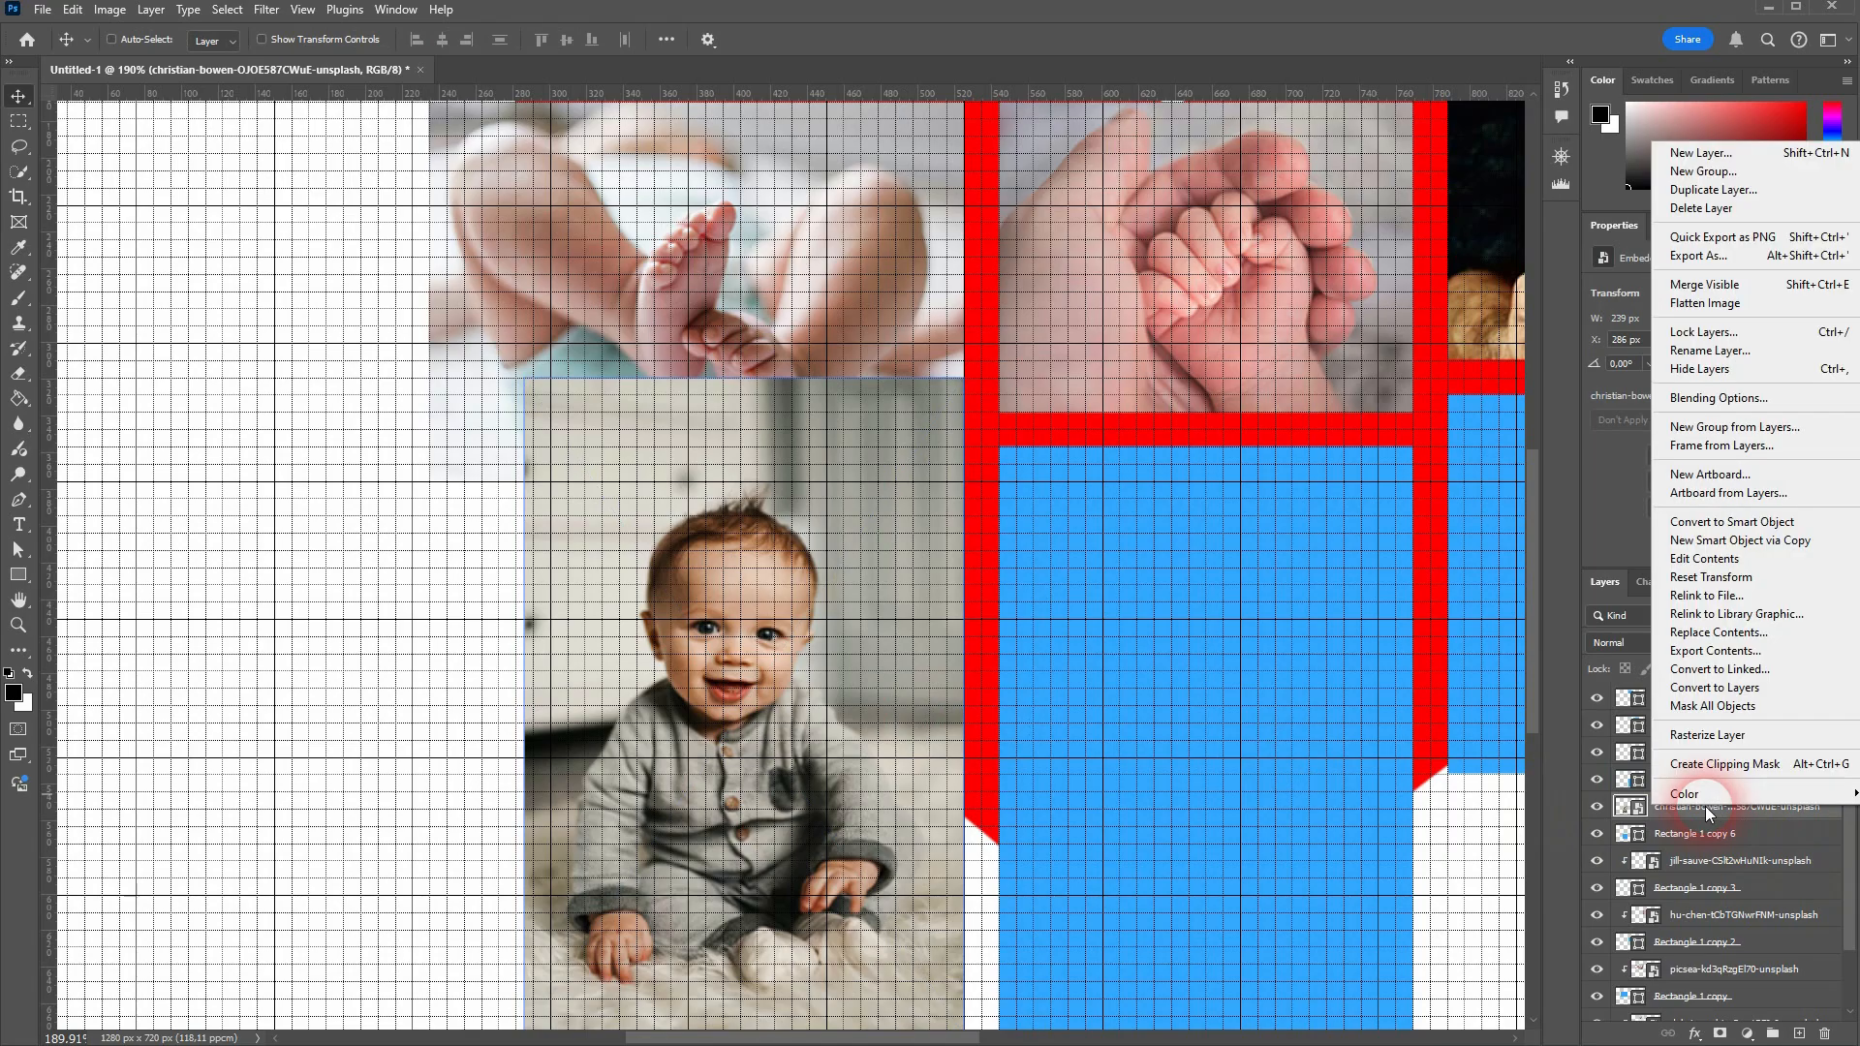
pyautogui.click(1729, 767)
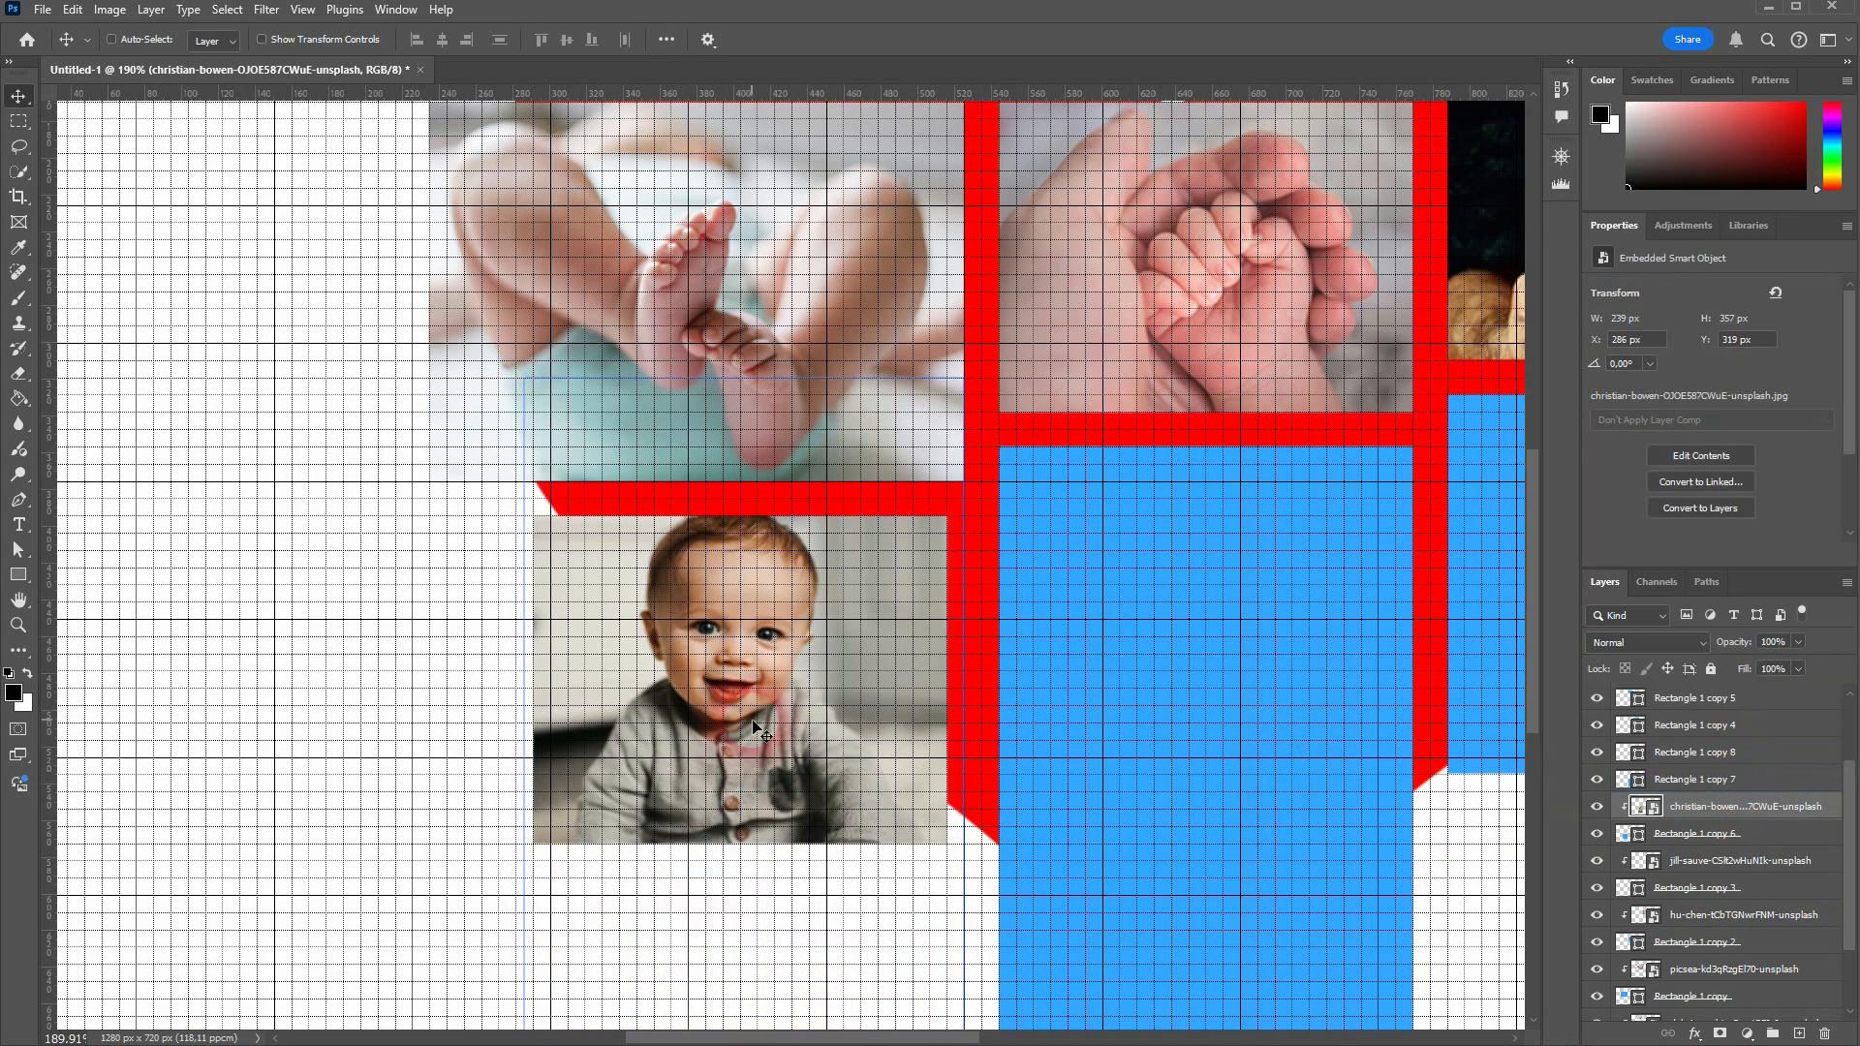
pyautogui.moveTo(752, 757); pyautogui.dragTo(742, 743)
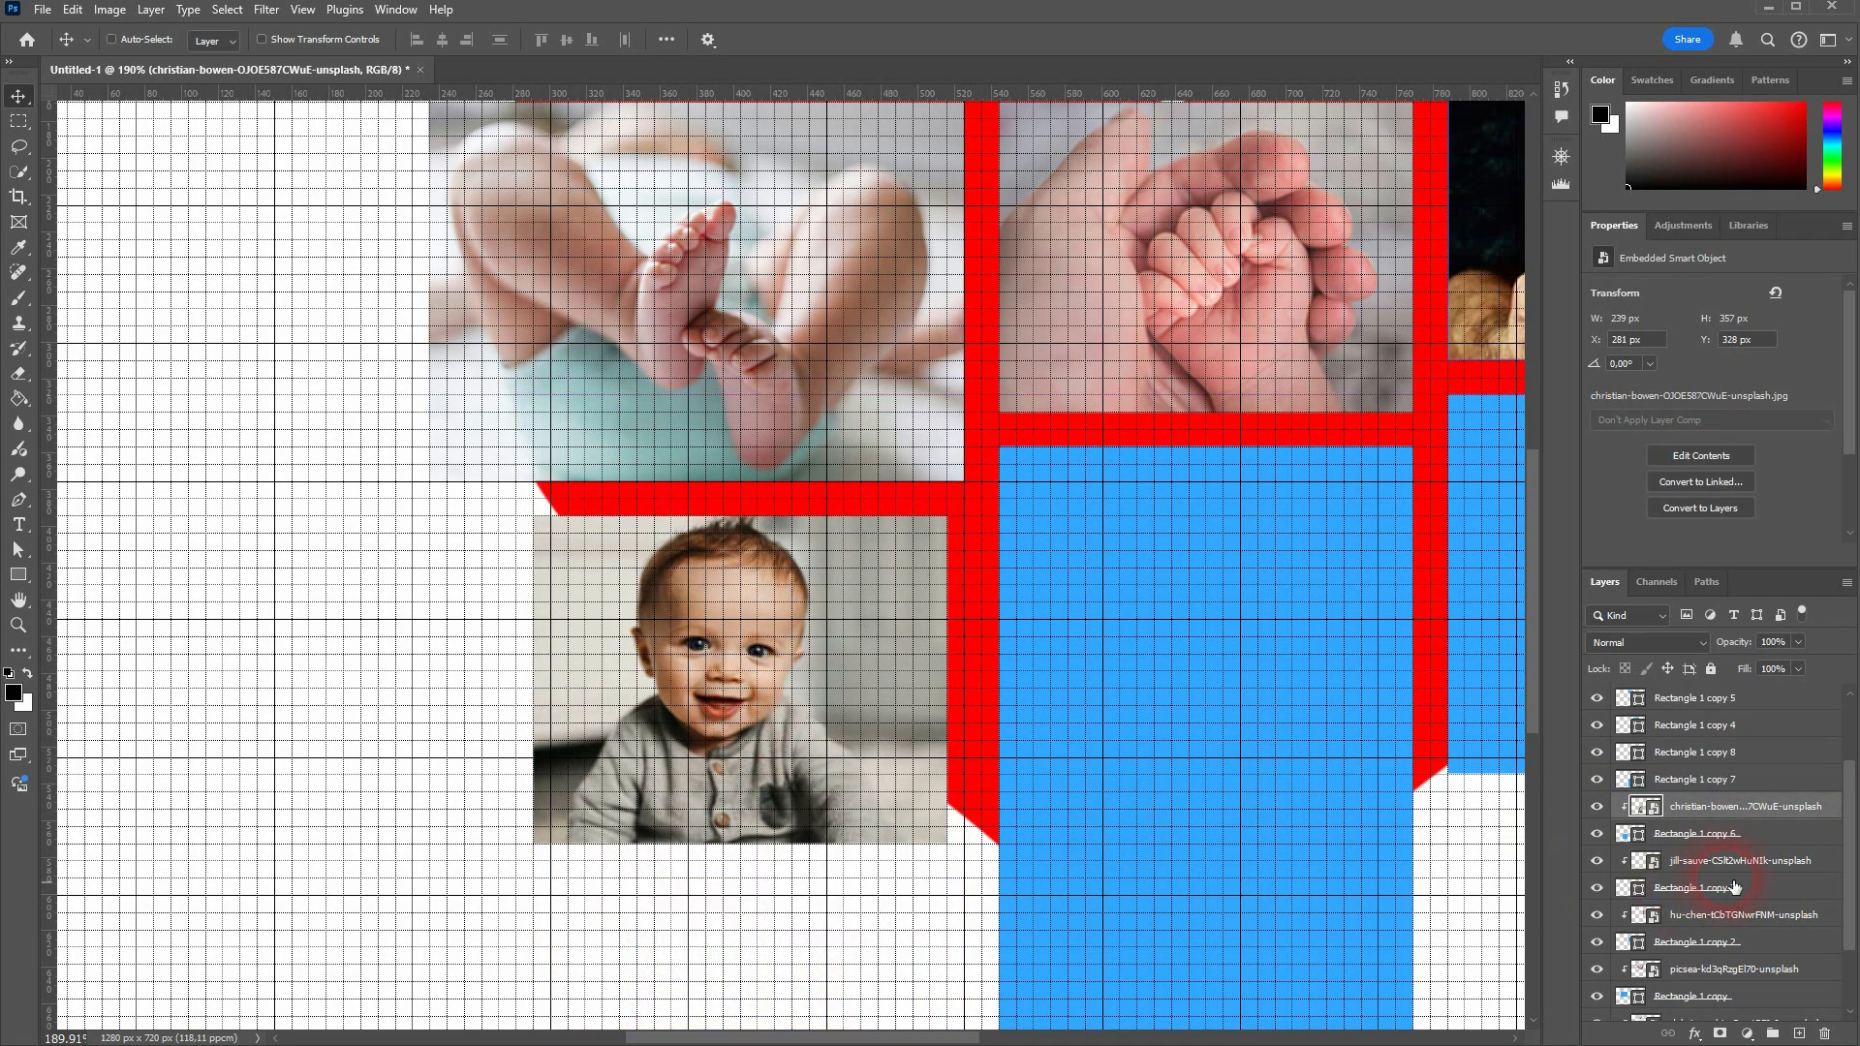
# - Move the photo of baby feet in a white blanket directly above Rectangle 1 copy 7 and show it
pyautogui.scroll(3, 1743, 872)
pyautogui.moveTo(1722, 781); pyautogui.dragTo(1717, 875)
pyautogui.click(1600, 863)
pyautogui.scroll(-5, 1147, 647)
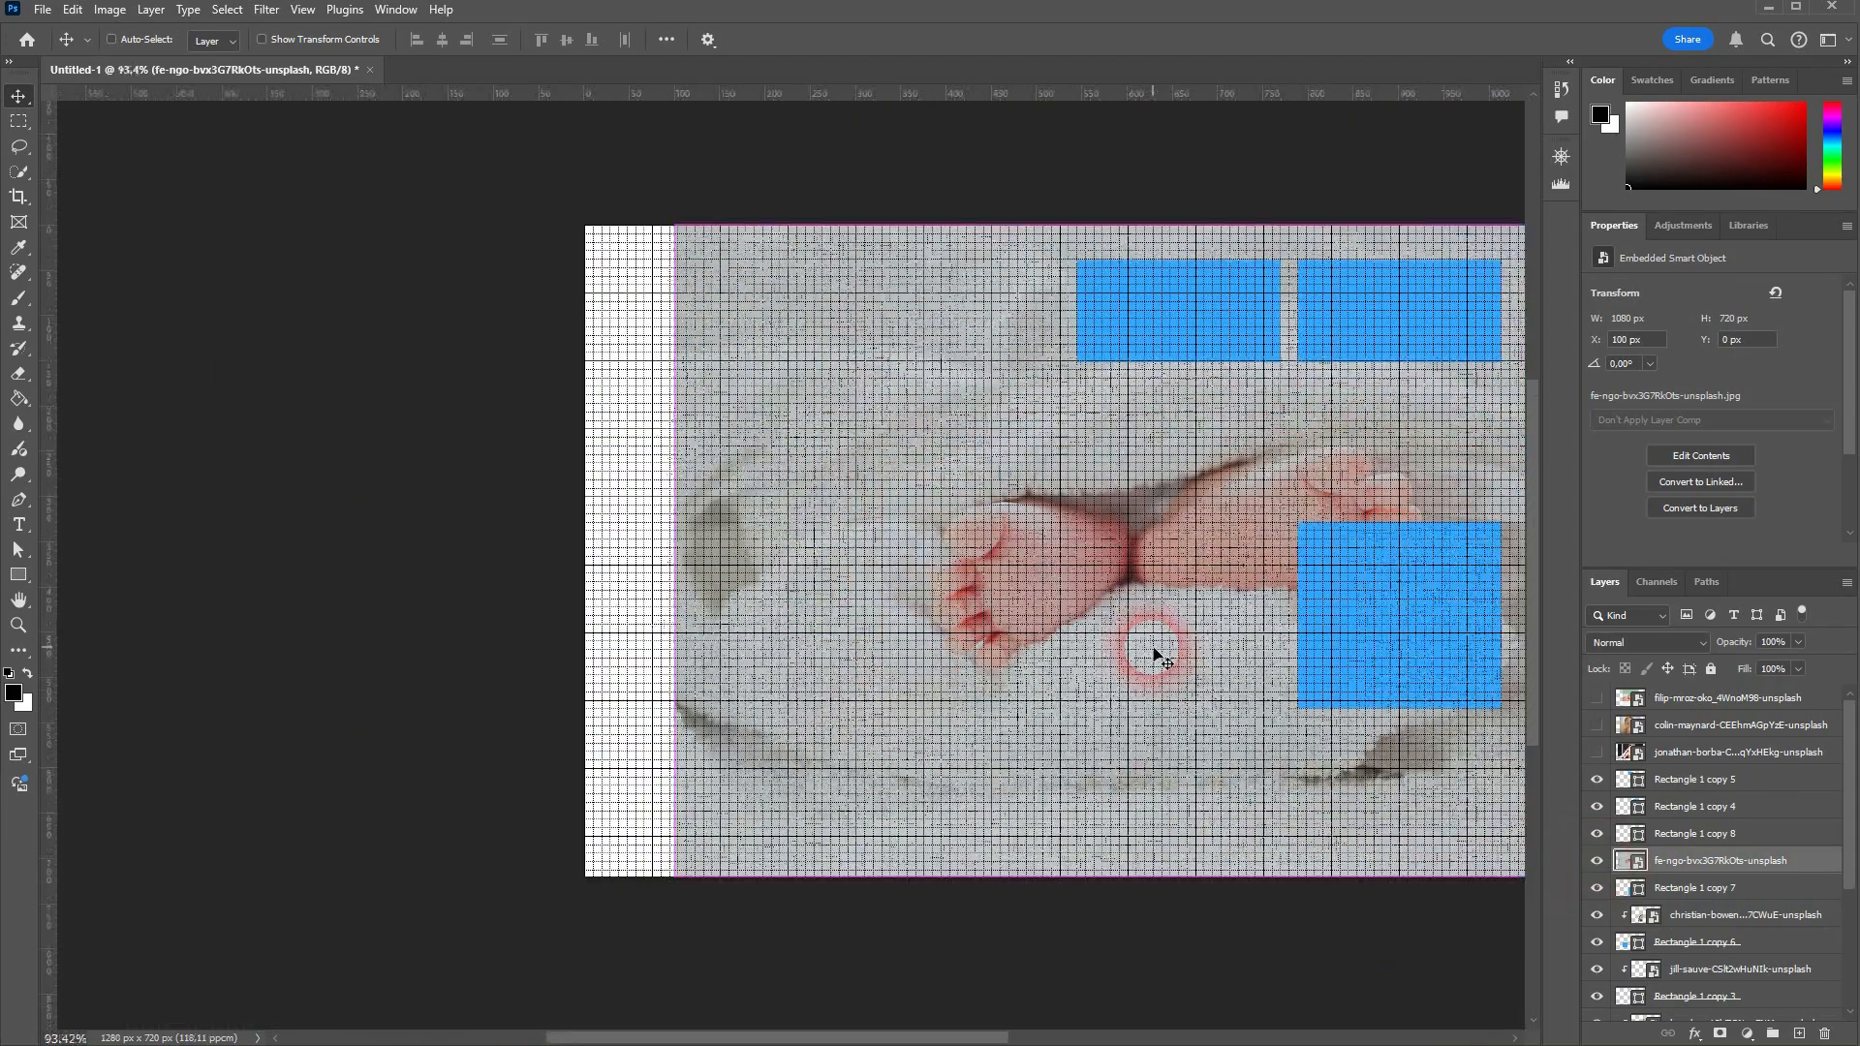
# - Scale the blanket-feet photo to 243 × 162 px over the tall bottom center rectangle
pyautogui.hotkey('ctrl', 't')
pyautogui.moveTo(674, 554); pyautogui.dragTo(1055, 550)
pyautogui.moveTo(1138, 571); pyautogui.dragTo(1143, 682)
pyautogui.moveTo(1282, 585); pyautogui.dragTo(1299, 597)
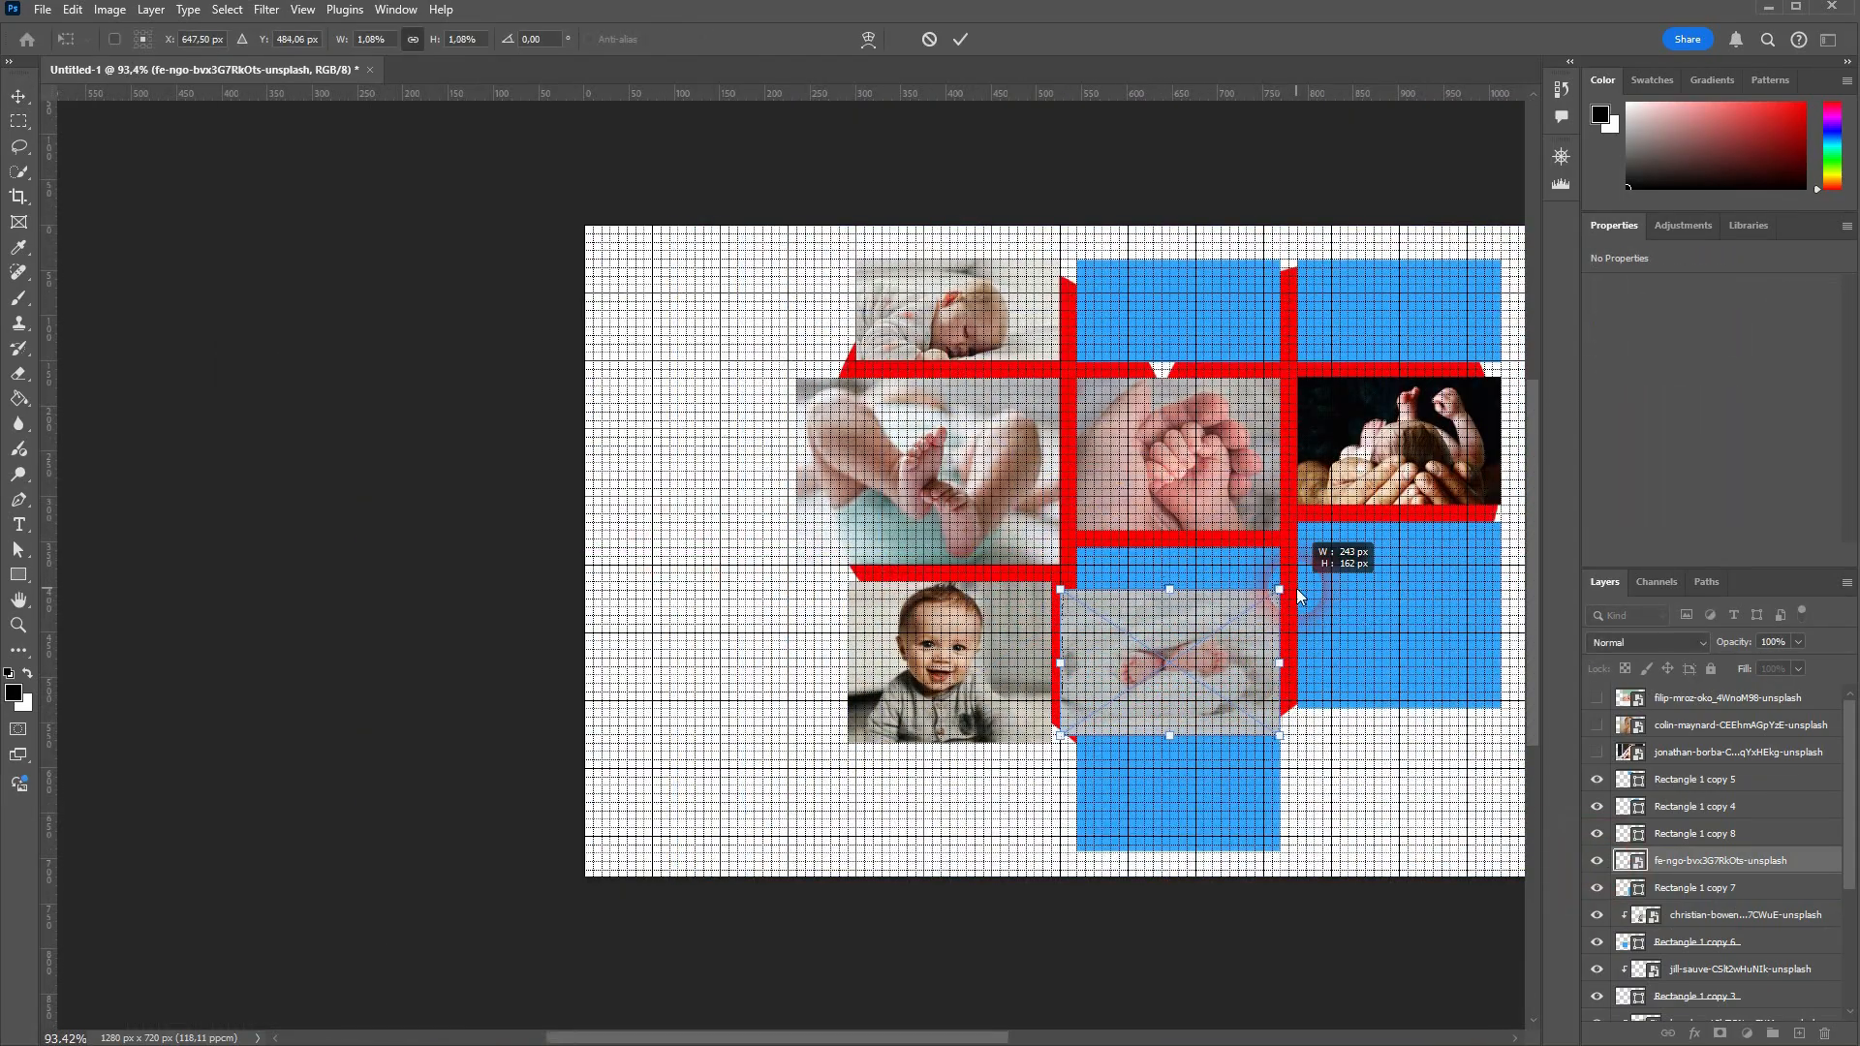
# - Rotate the blanket-feet photo 90° and enlarge it to 238 px wide at X 534 px, covering the tall bottom center rectangle
pyautogui.scroll(3, 1289, 592)
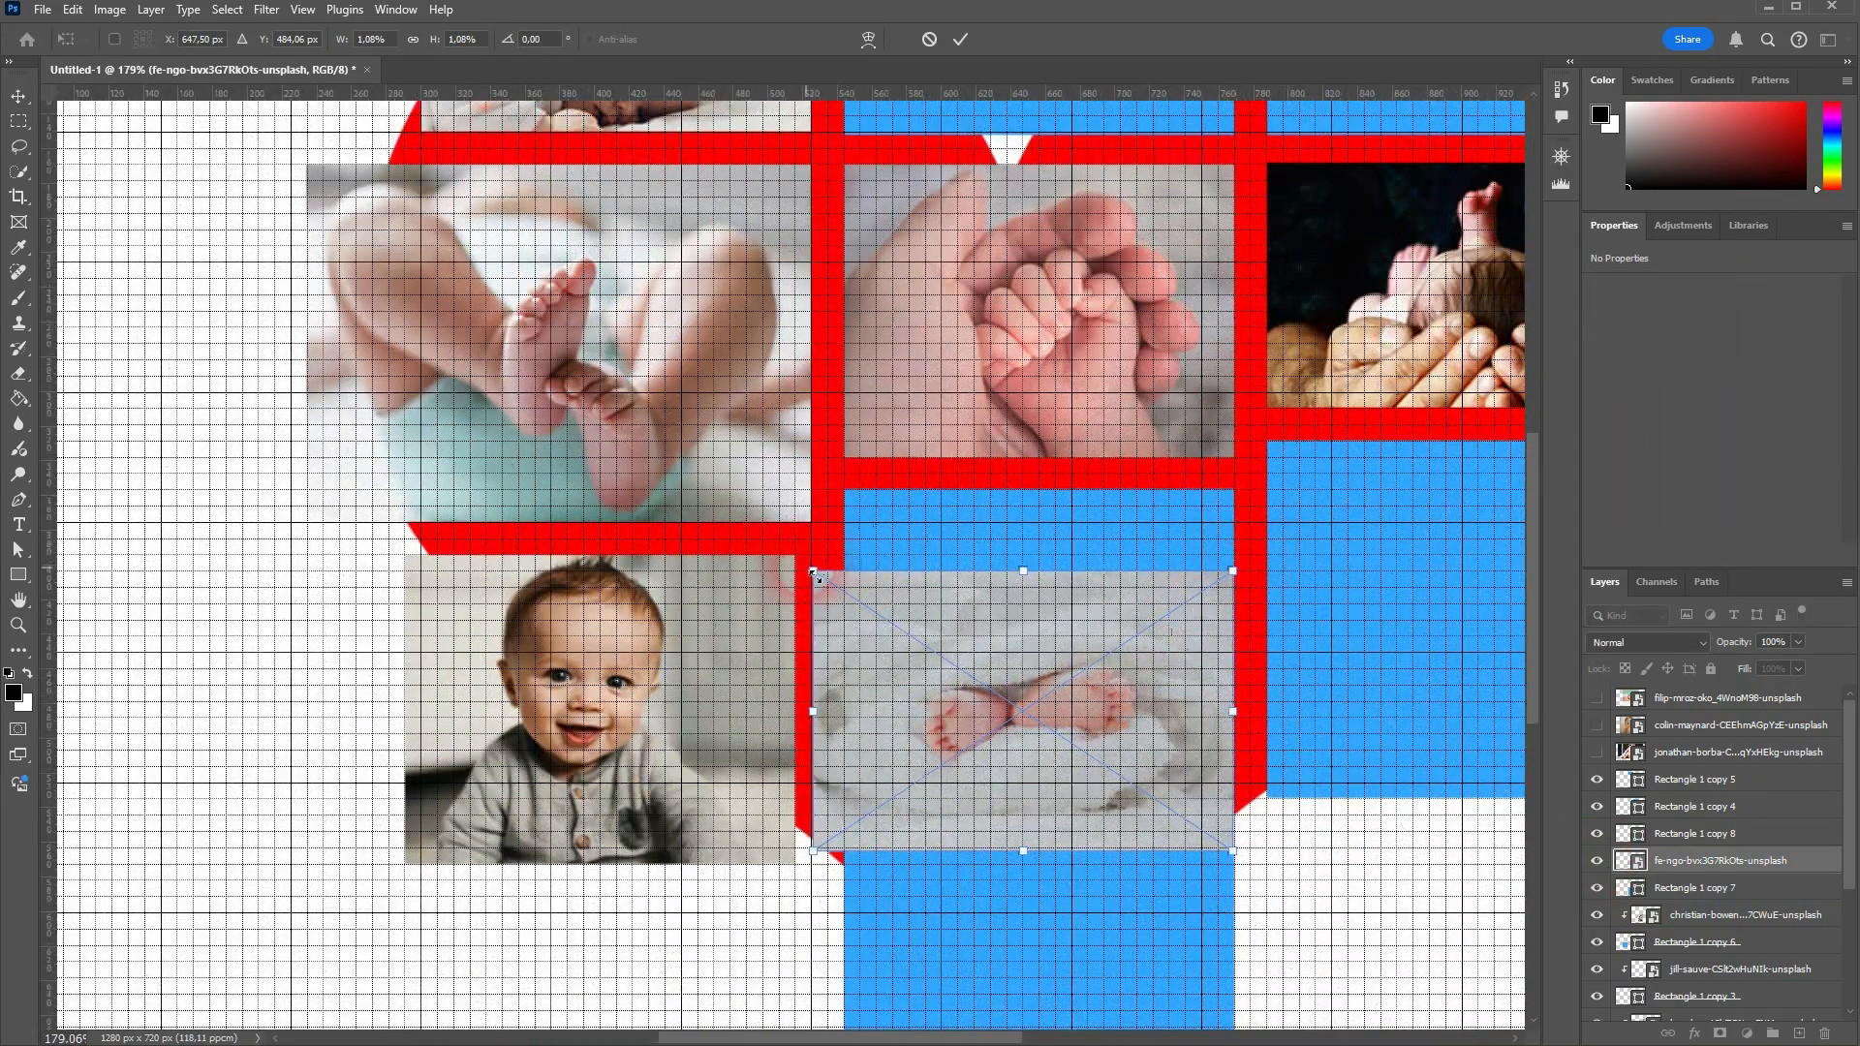
pyautogui.moveTo(862, 535); pyautogui.dragTo(1189, 489)
pyautogui.scroll(-3, 1109, 713)
pyautogui.moveTo(1167, 895); pyautogui.dragTo(1224, 928)
pyautogui.moveTo(1113, 781); pyautogui.dragTo(1084, 755)
pyautogui.click(1233, 809)
# - Create a clipping mask that clips the blanket-feet photo to Rectangle 1 copy 7
pyautogui.rightClick(1697, 867)
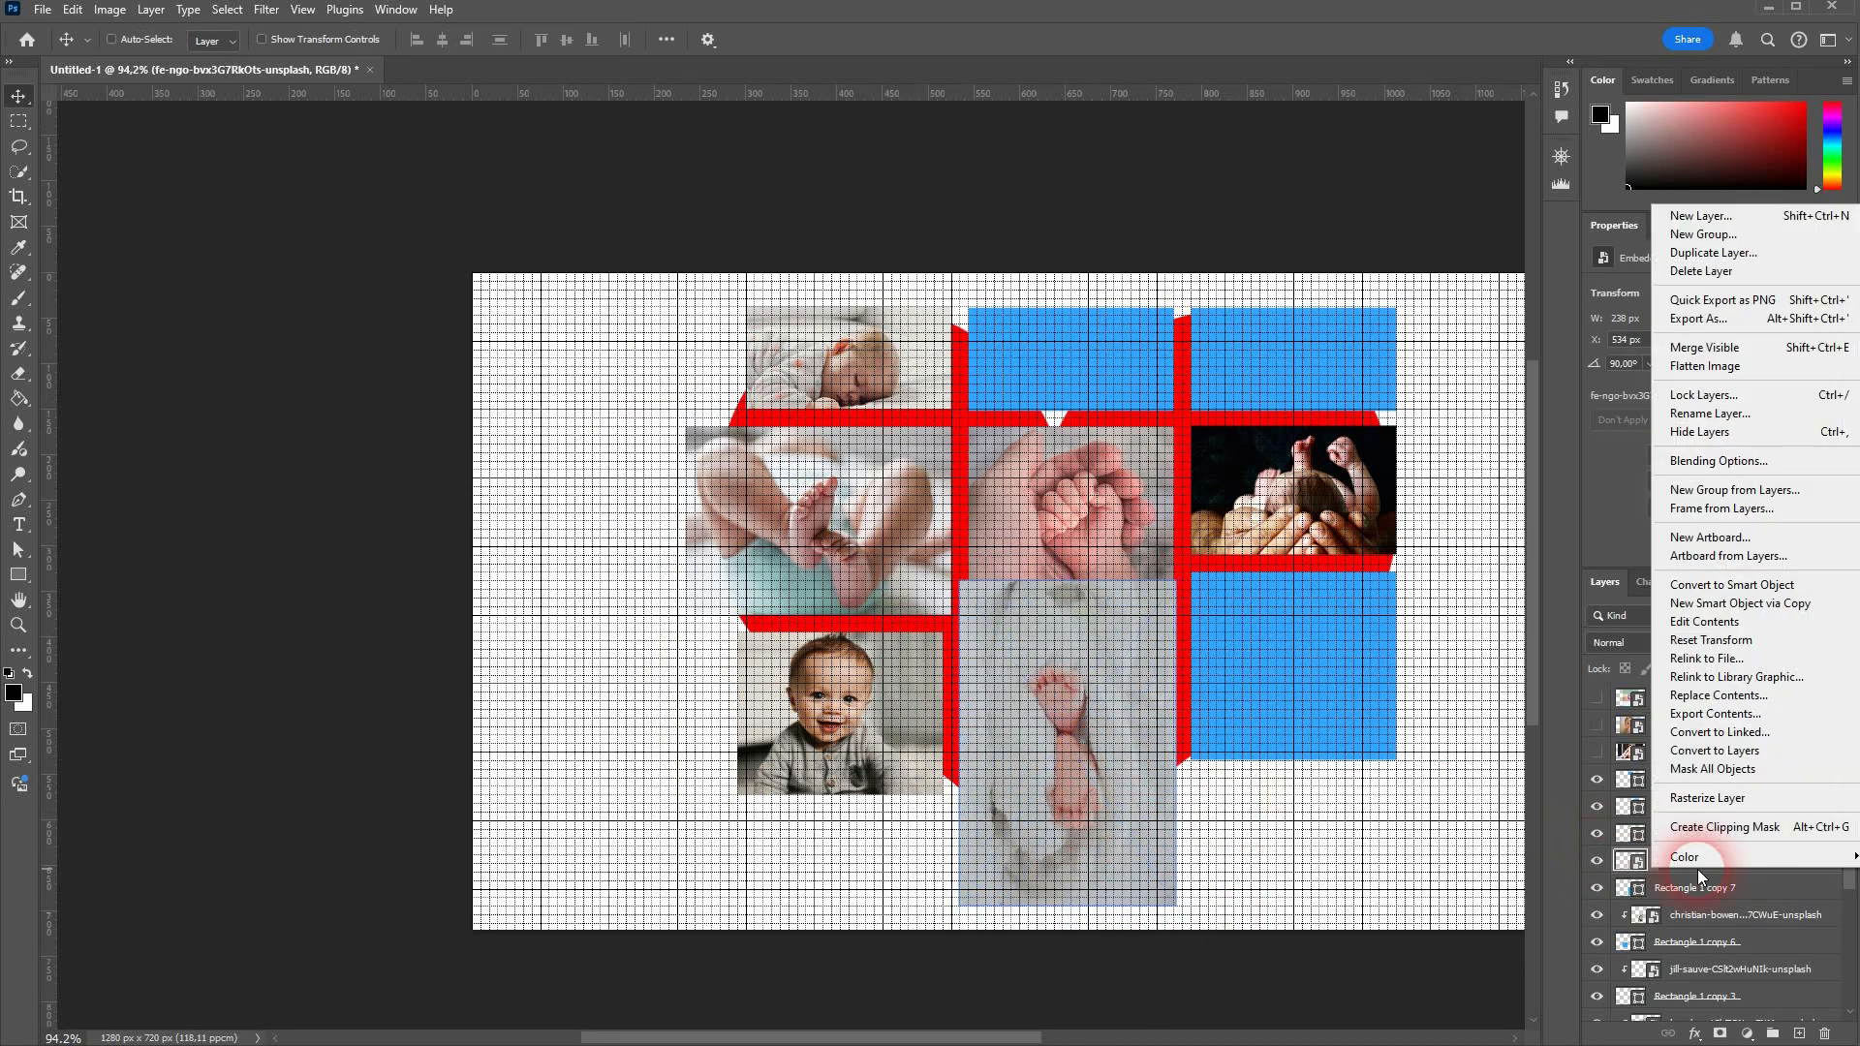
pyautogui.click(1707, 829)
pyautogui.scroll(2, 1308, 759)
# - Show the baby-under-towel photo directly above Rectangle 1 copy 8 and scale it to 332 × 221 px at X 734 px, Y 323 px
pyautogui.click(1596, 752)
pyautogui.moveTo(1714, 752); pyautogui.dragTo(1707, 834)
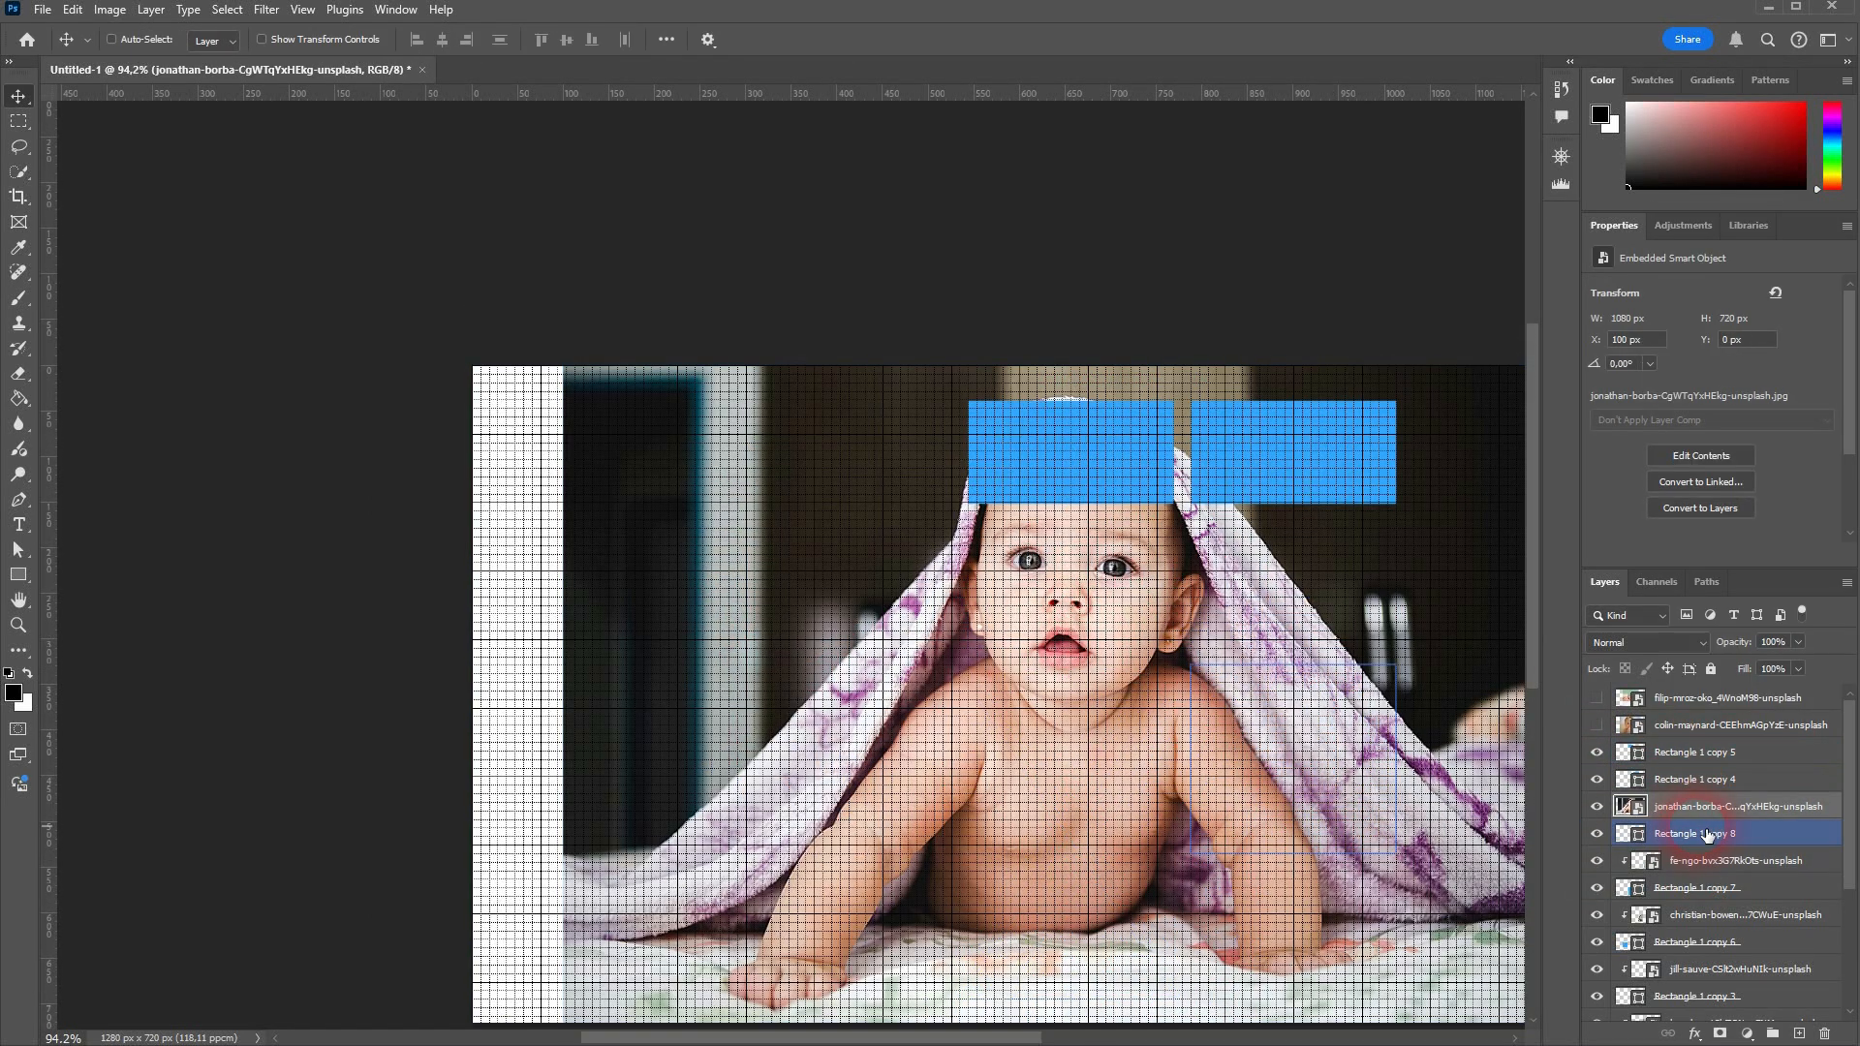
pyautogui.hotkey('ctrl', 't')
pyautogui.moveTo(563, 694); pyautogui.dragTo(946, 694)
pyautogui.moveTo(1051, 726); pyautogui.dragTo(1311, 859)
pyautogui.press('Return')
# - Create a clipping mask that clips the baby-under-towel photo to Rectangle 1 copy 8
pyautogui.rightClick(1696, 812)
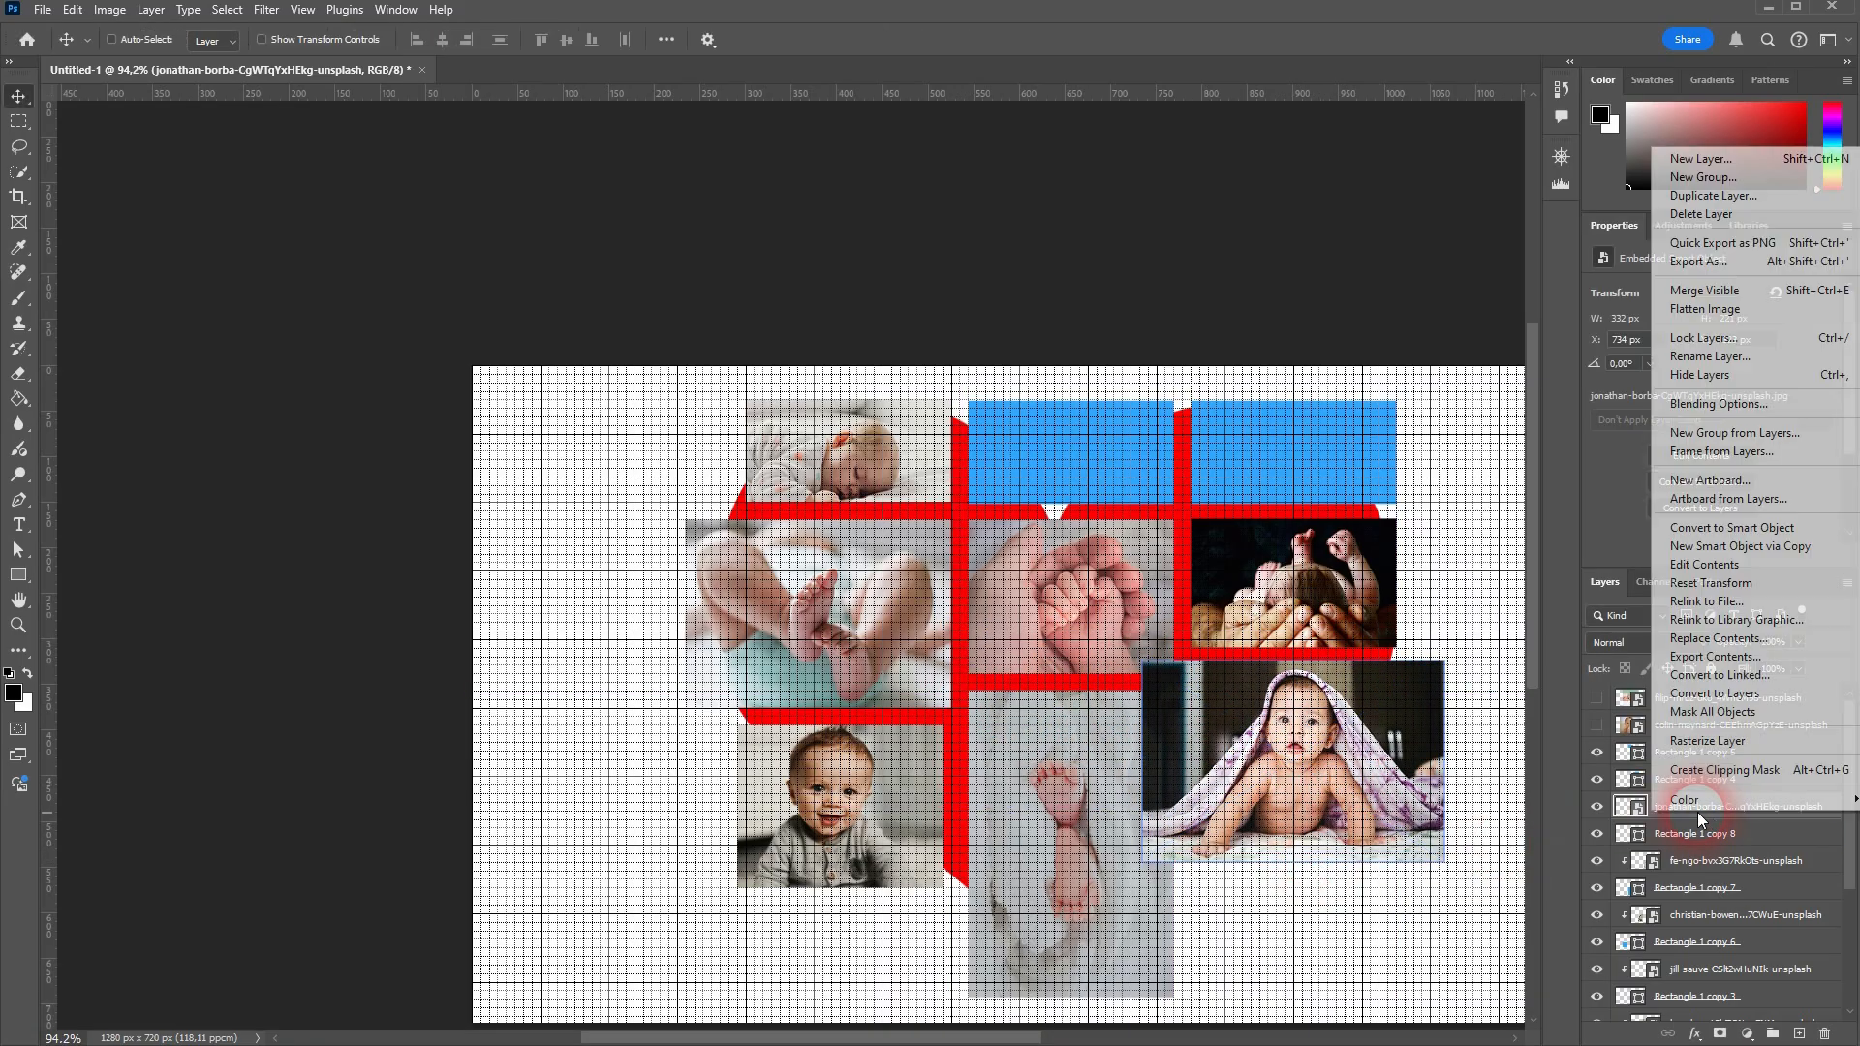
pyautogui.click(1707, 774)
pyautogui.scroll(3, 1412, 794)
# - Place the blue-eyed baby photo directly above Rectangle 1 copy 4 and scale it over the top row's right rectangle at X 787 px, Y 12 px
pyautogui.scroll(-2, 1412, 794)
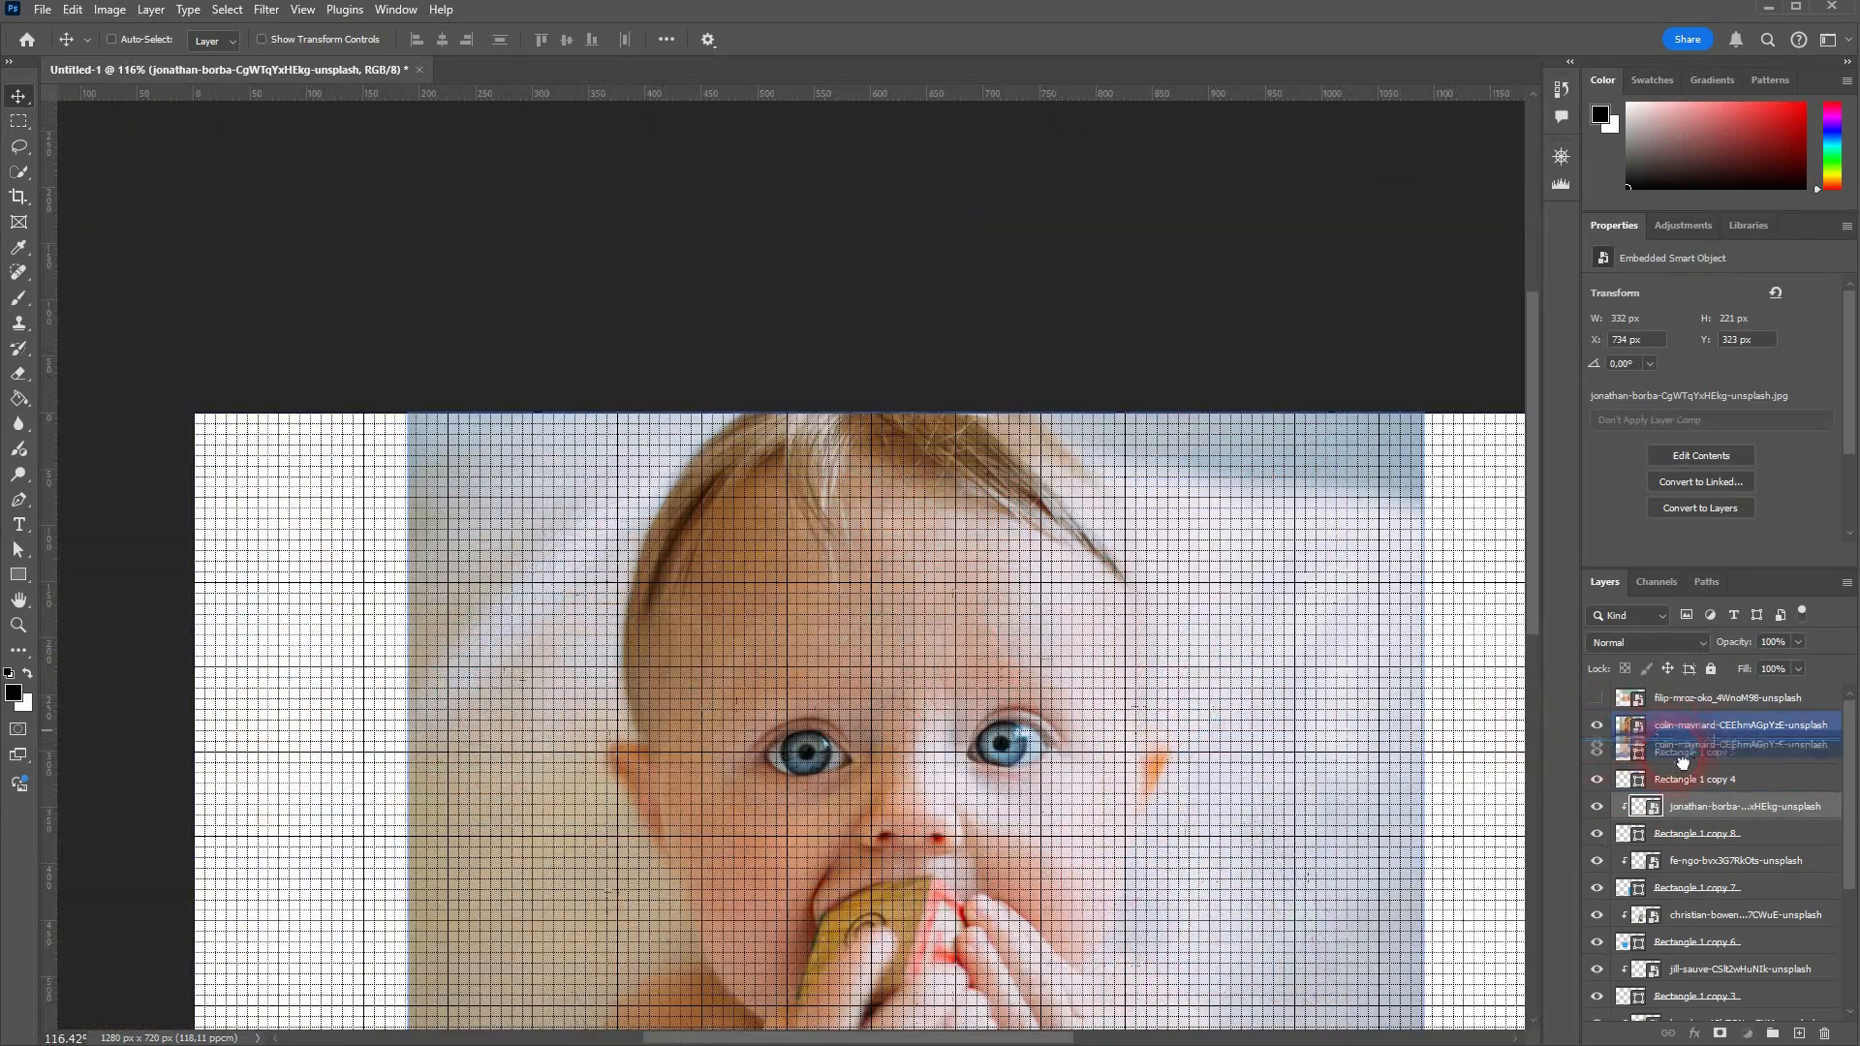
pyautogui.hotkey('ctrl', 't')
pyautogui.moveTo(408, 818); pyautogui.dragTo(766, 818)
pyautogui.moveTo(918, 824); pyautogui.dragTo(1210, 532)
pyautogui.moveTo(1070, 537)
pyautogui.mouseDown()
pyautogui.moveTo(1101, 533)
pyautogui.moveTo(1083, 533)
pyautogui.mouseUp()
pyautogui.press('Return')
# - Clip the blue-eyed baby photo to Rectangle 1 copy 4 and adjust it to 236 × 182 px at X 788 px, Y 22 px
pyautogui.rightClick(1722, 755)
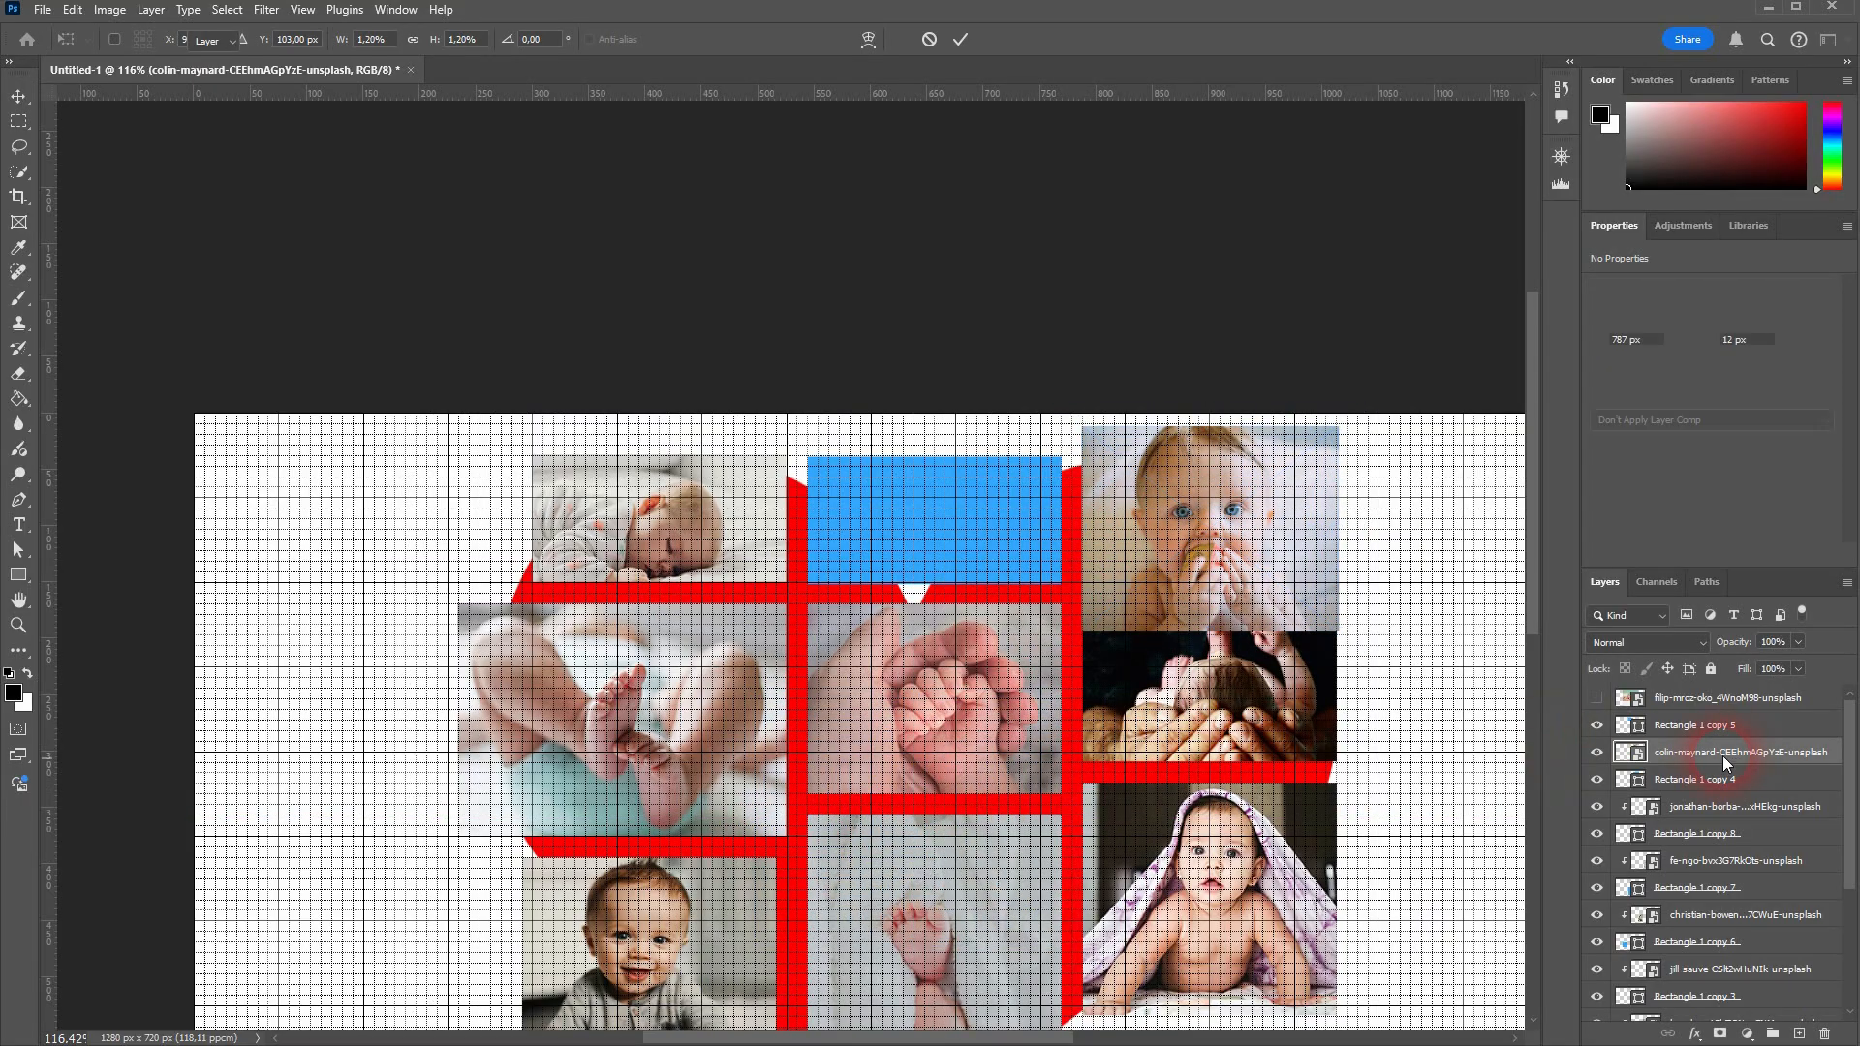
pyautogui.click(1685, 581)
pyautogui.moveTo(1236, 508); pyautogui.dragTo(1245, 520)
pyautogui.hotkey('ctrl', 't')
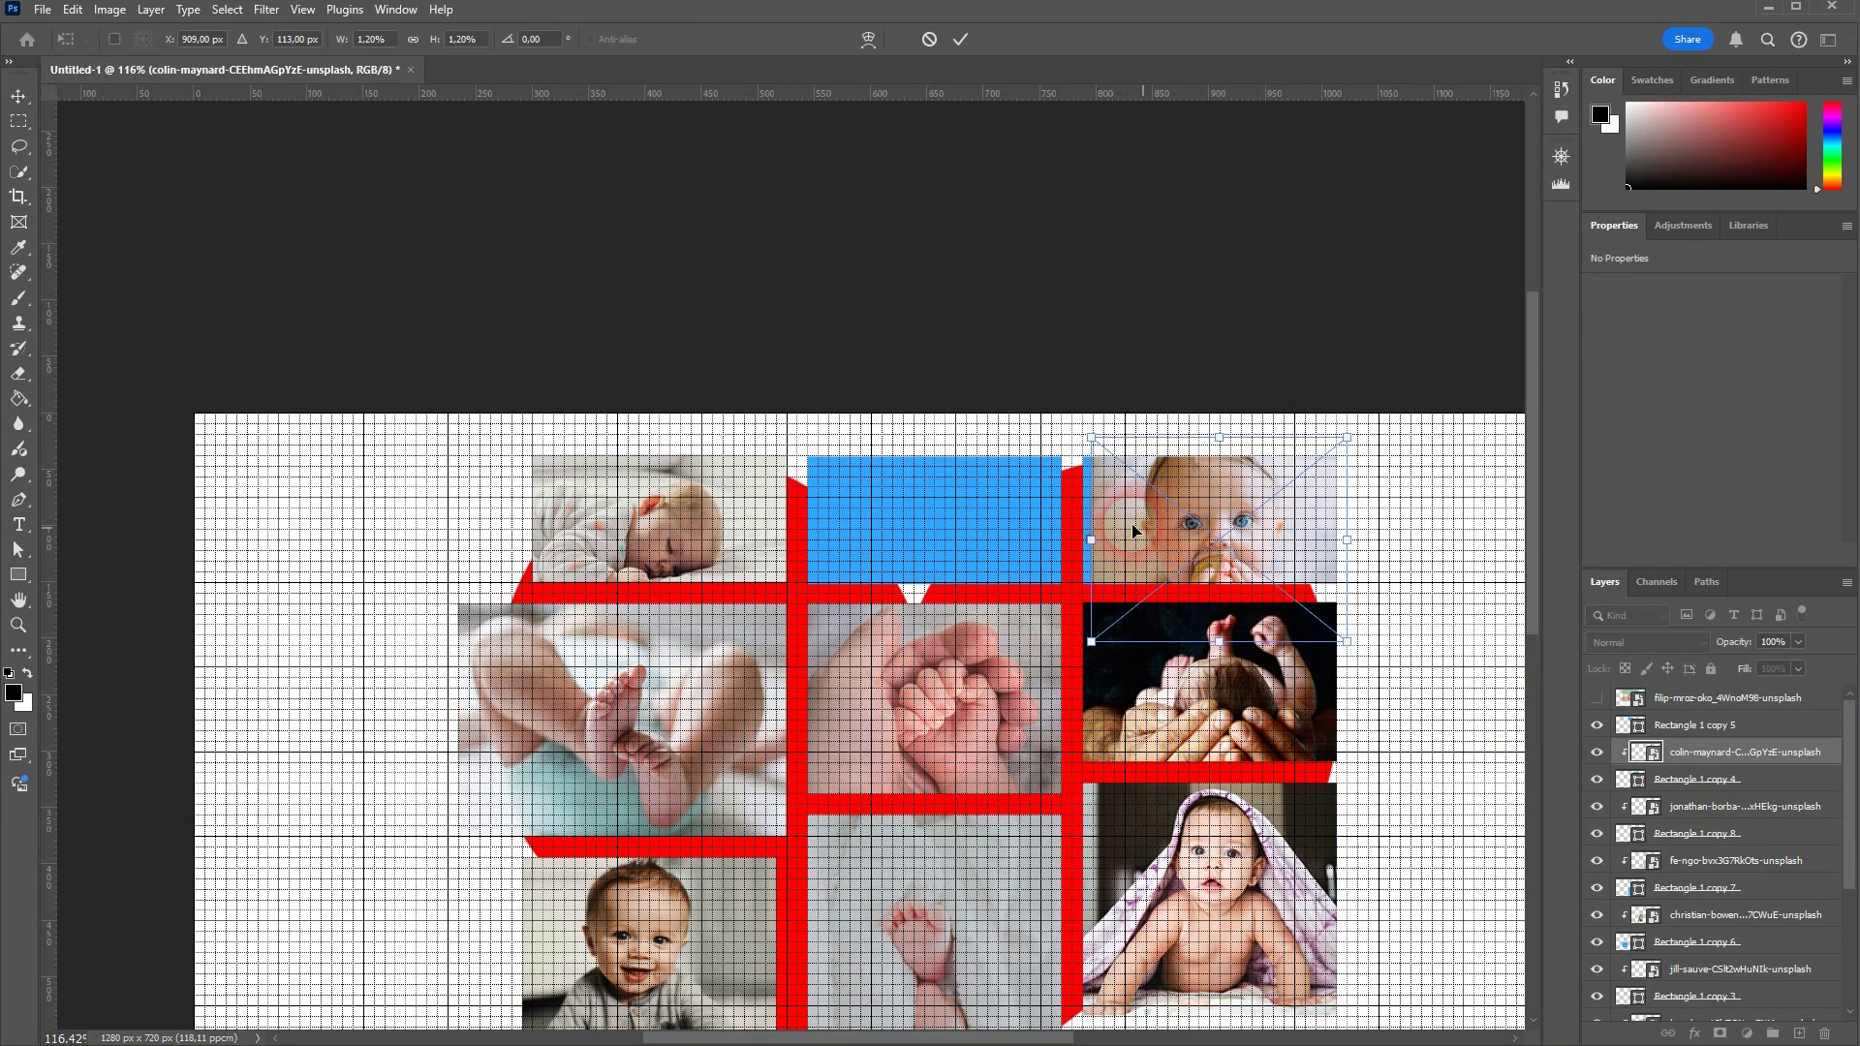
pyautogui.moveTo(1091, 539); pyautogui.dragTo(1082, 539)
pyautogui.press('Return')
# - Show the laughing-baby photo and scale it to 268 × 268 px at X 533 px, Y -30 px, covering the top row's center rectangle
pyautogui.click(1596, 698)
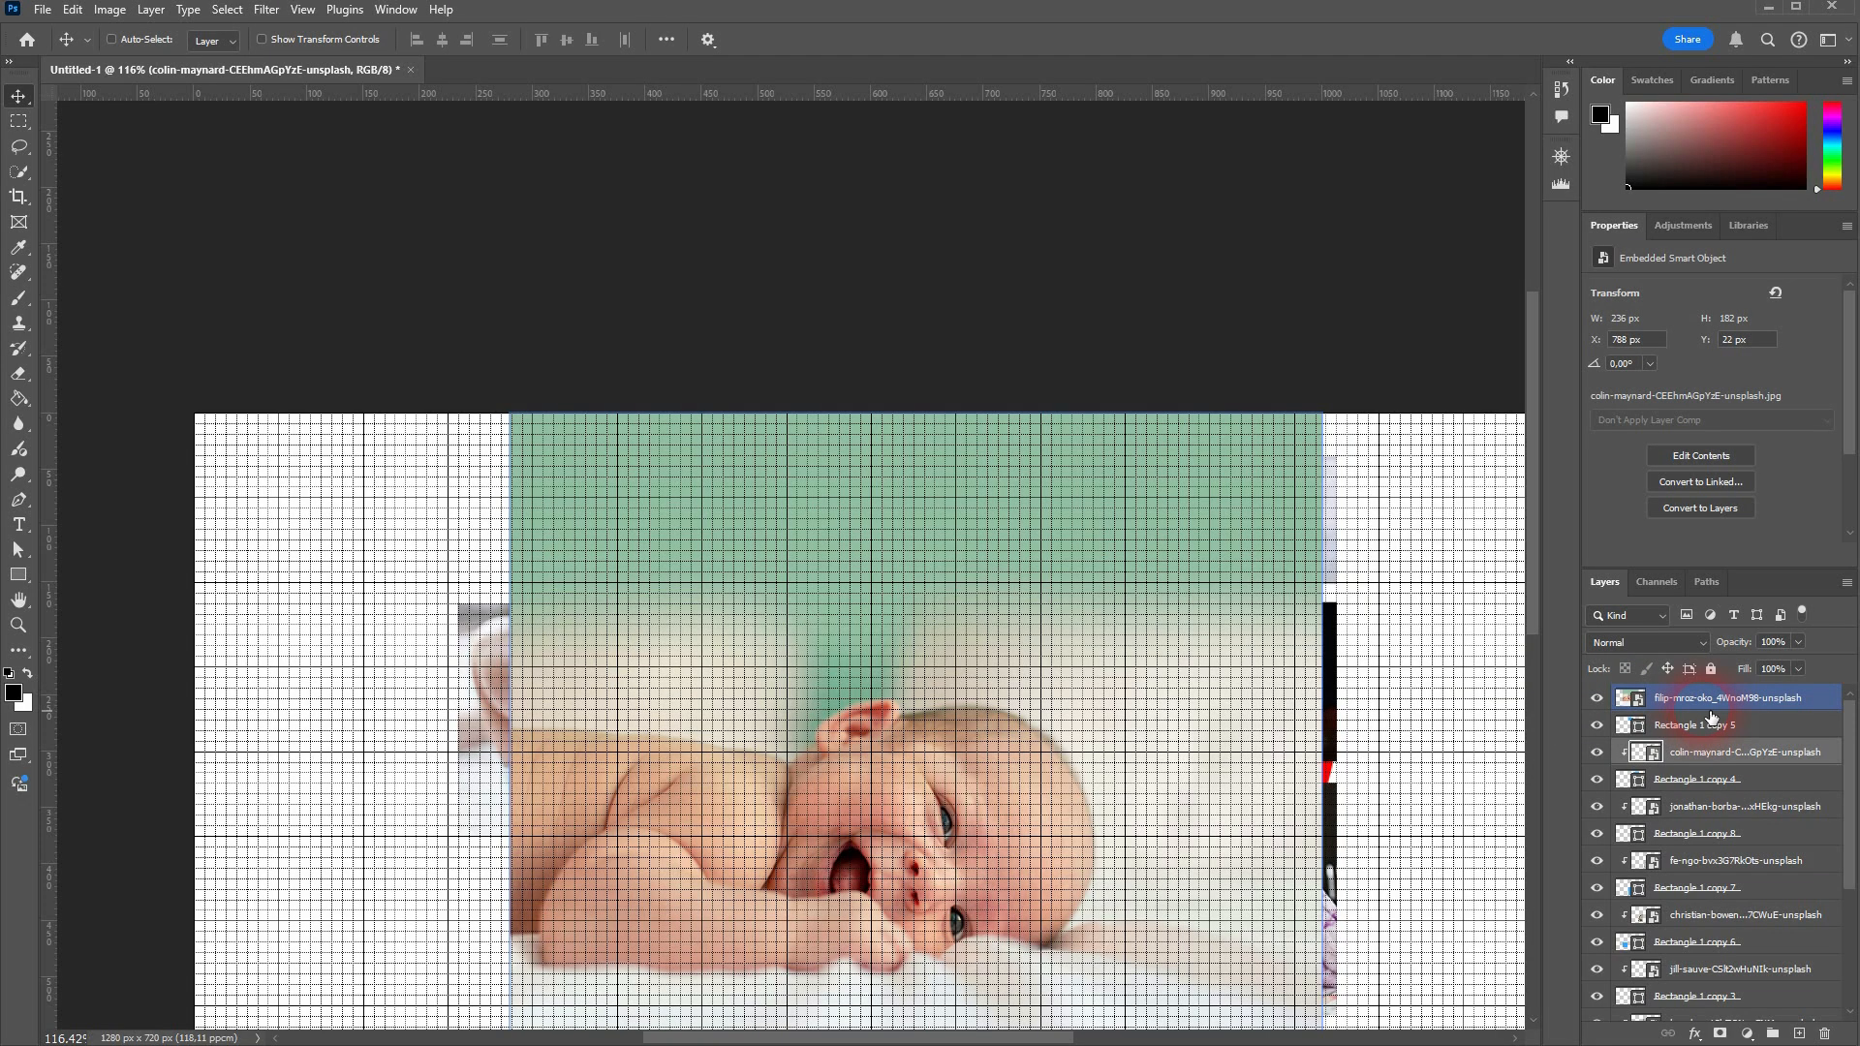
pyautogui.hotkey('ctrl', 't')
pyautogui.moveTo(506, 810); pyautogui.dragTo(771, 822)
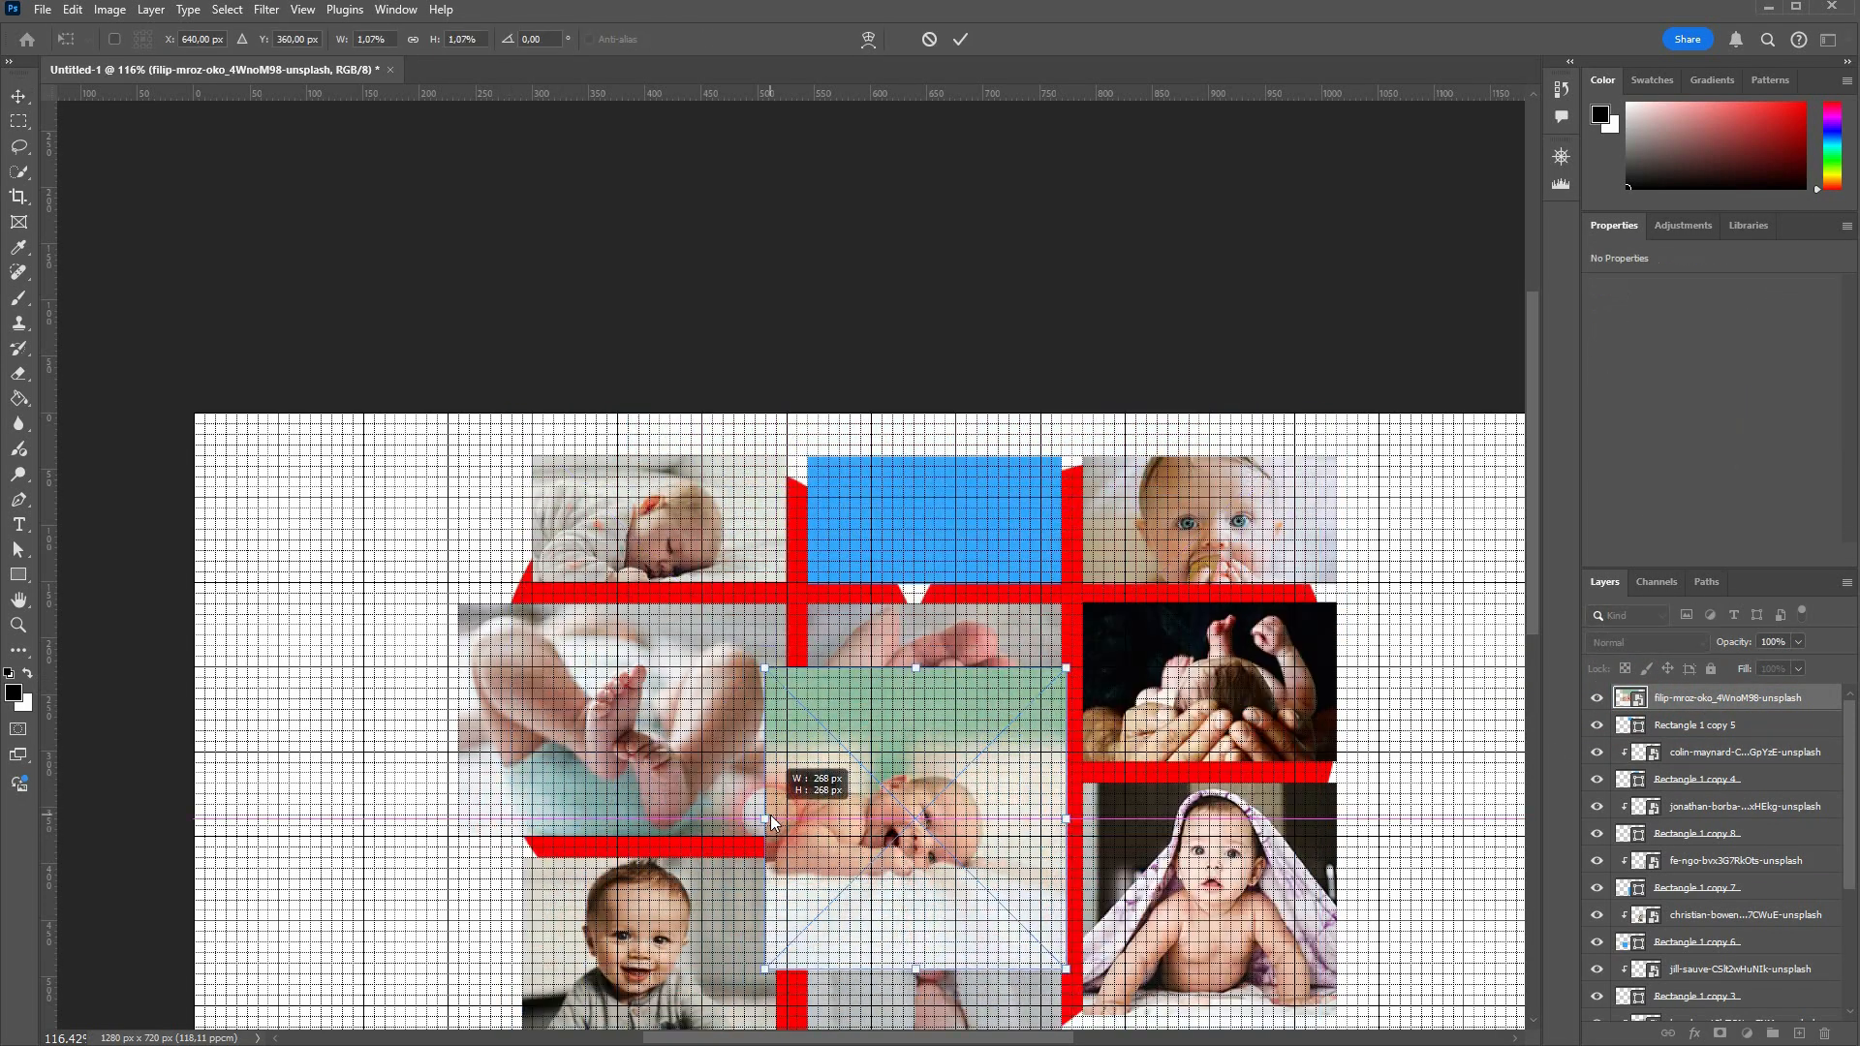
pyautogui.moveTo(920, 779); pyautogui.dragTo(879, 508)
pyautogui.press('Return')
# - Create a clipping mask that clips the laughing-baby photo to Rectangle 1 copy 5
pyautogui.rightClick(1724, 705)
pyautogui.click(1705, 656)
pyautogui.scroll(3, 875, 524)
pyautogui.scroll(-6, 893, 608)
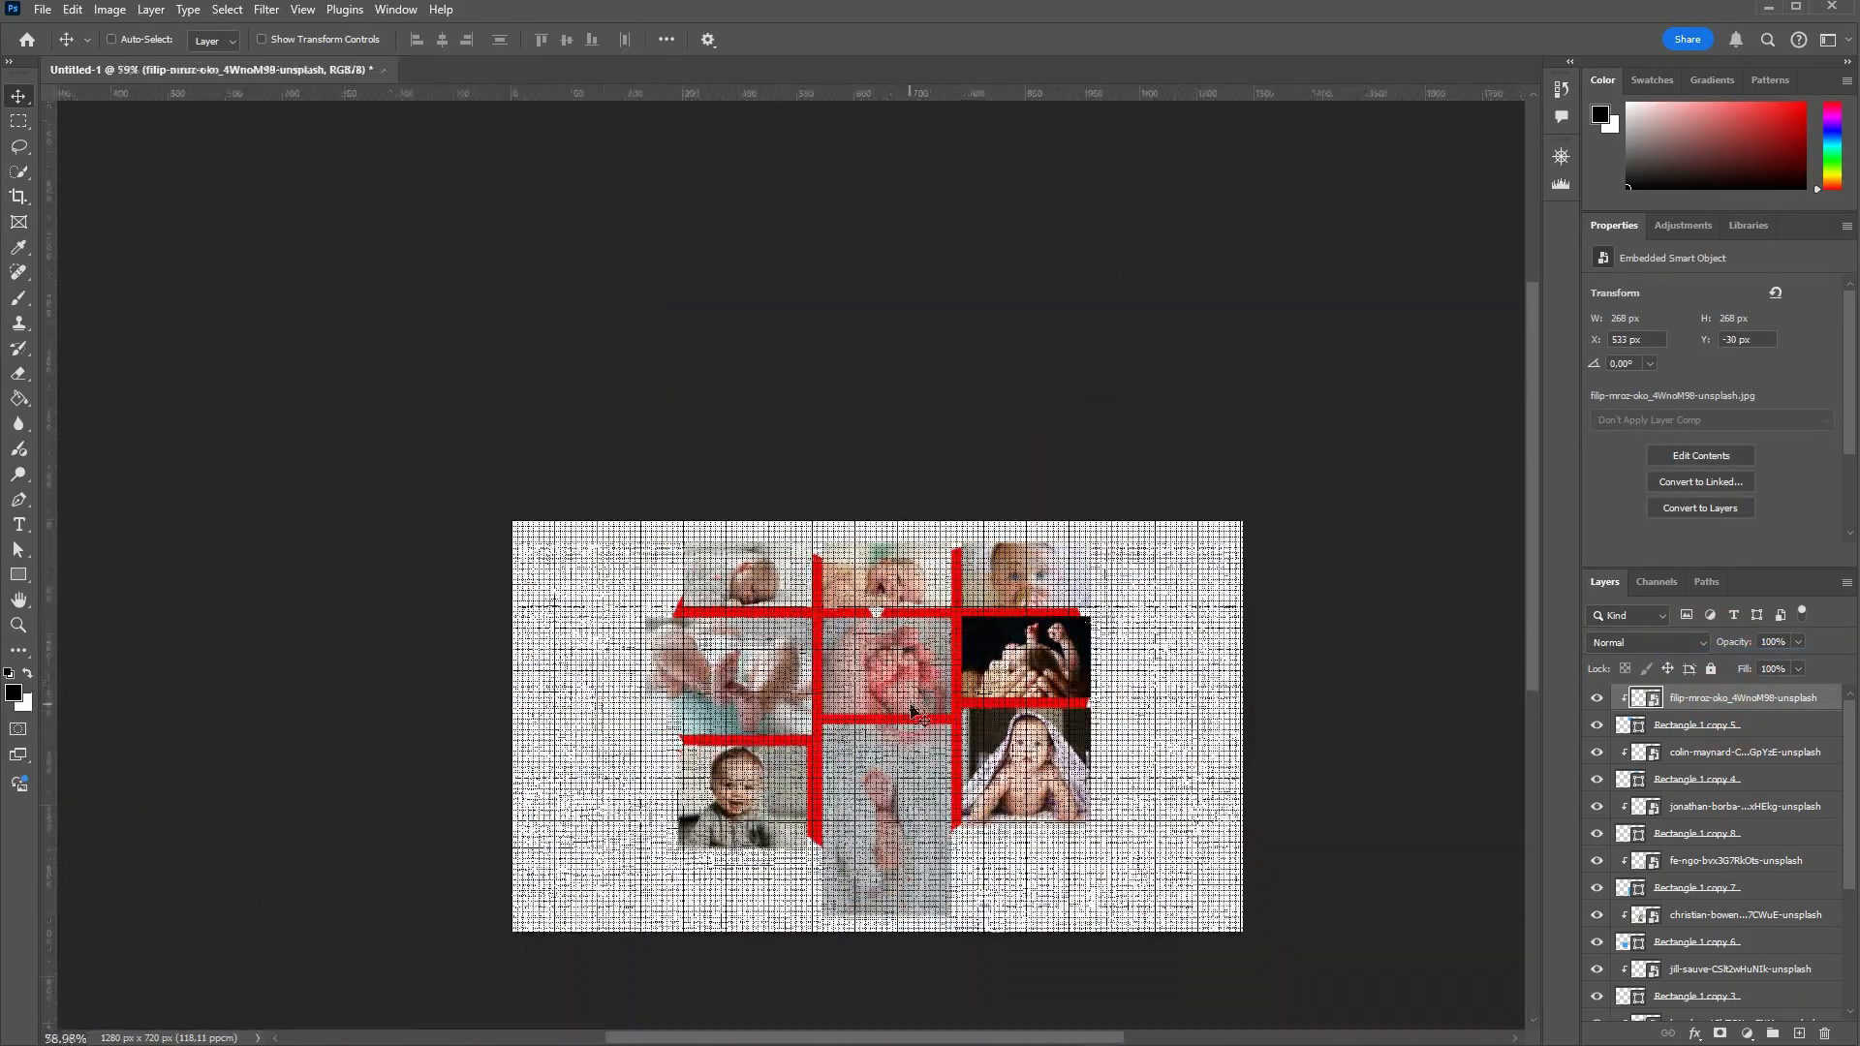
pyautogui.scroll(3, 911, 712)
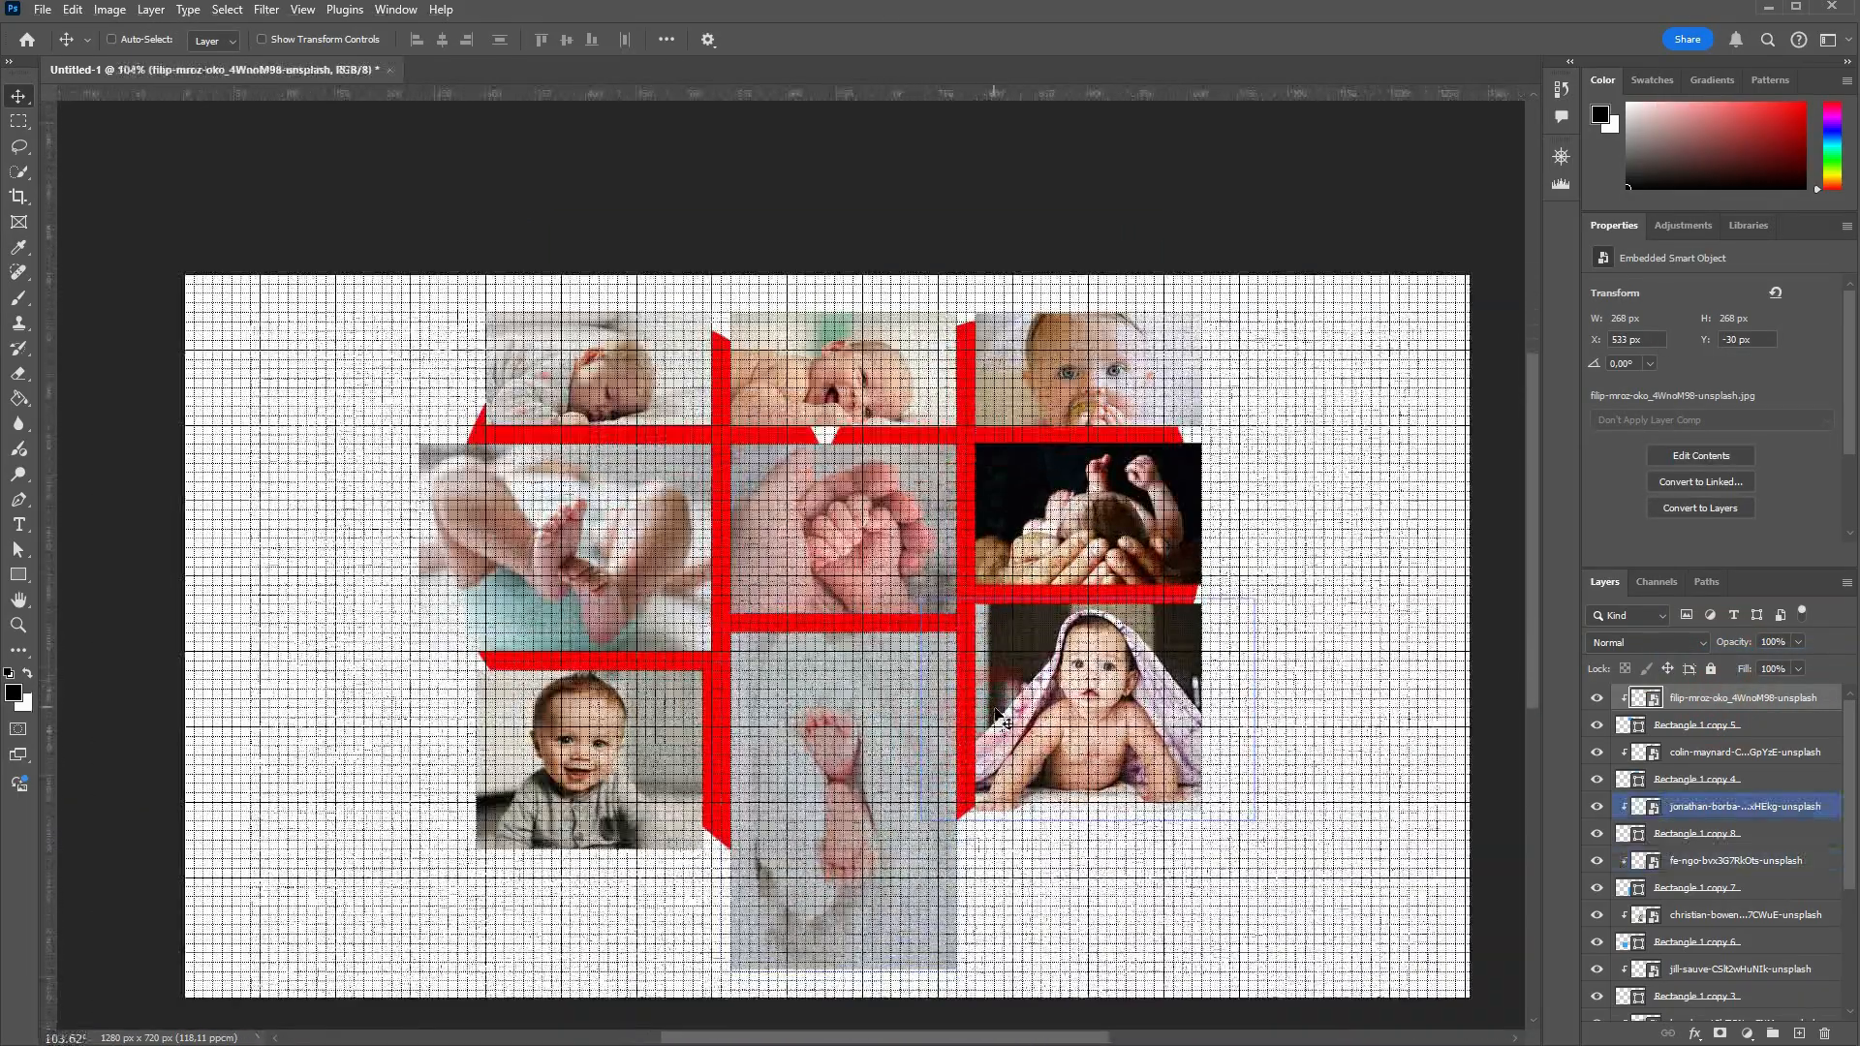
# - Hide the grid overlay on the canvas
pyautogui.click(302, 9)
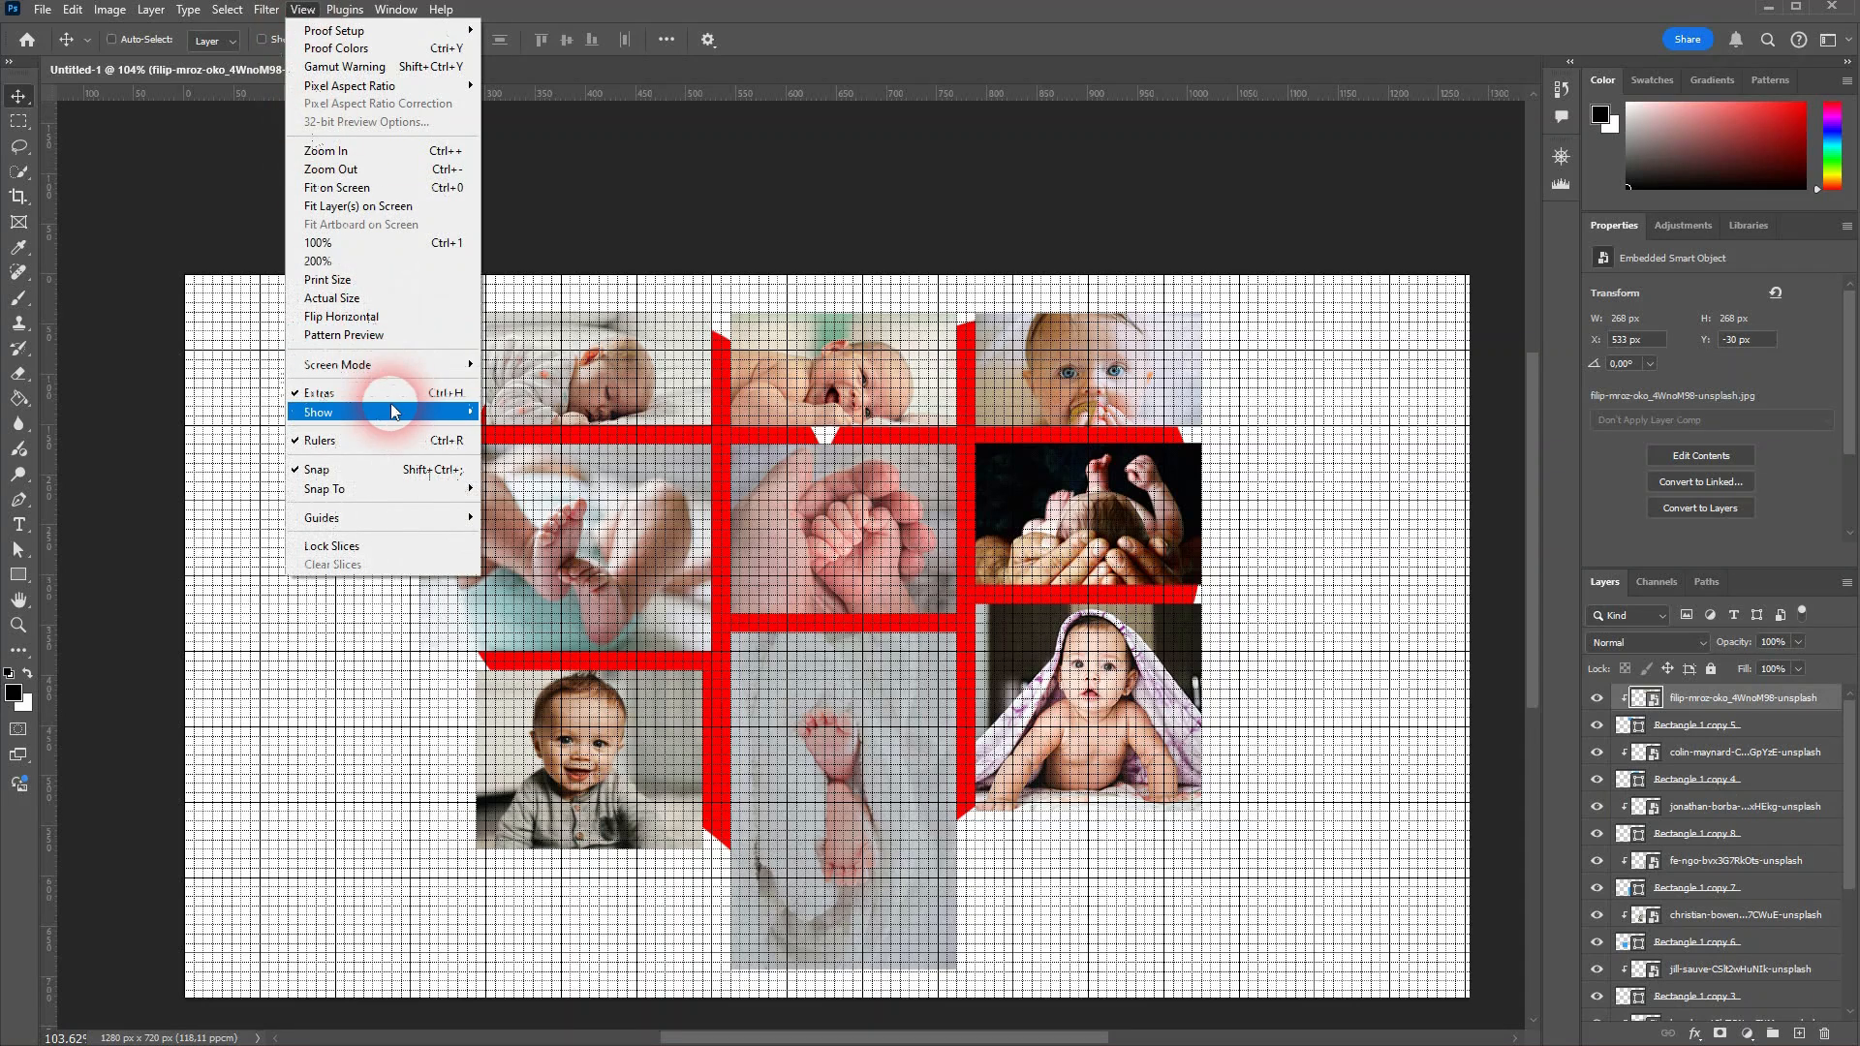
pyautogui.moveTo(453, 412)
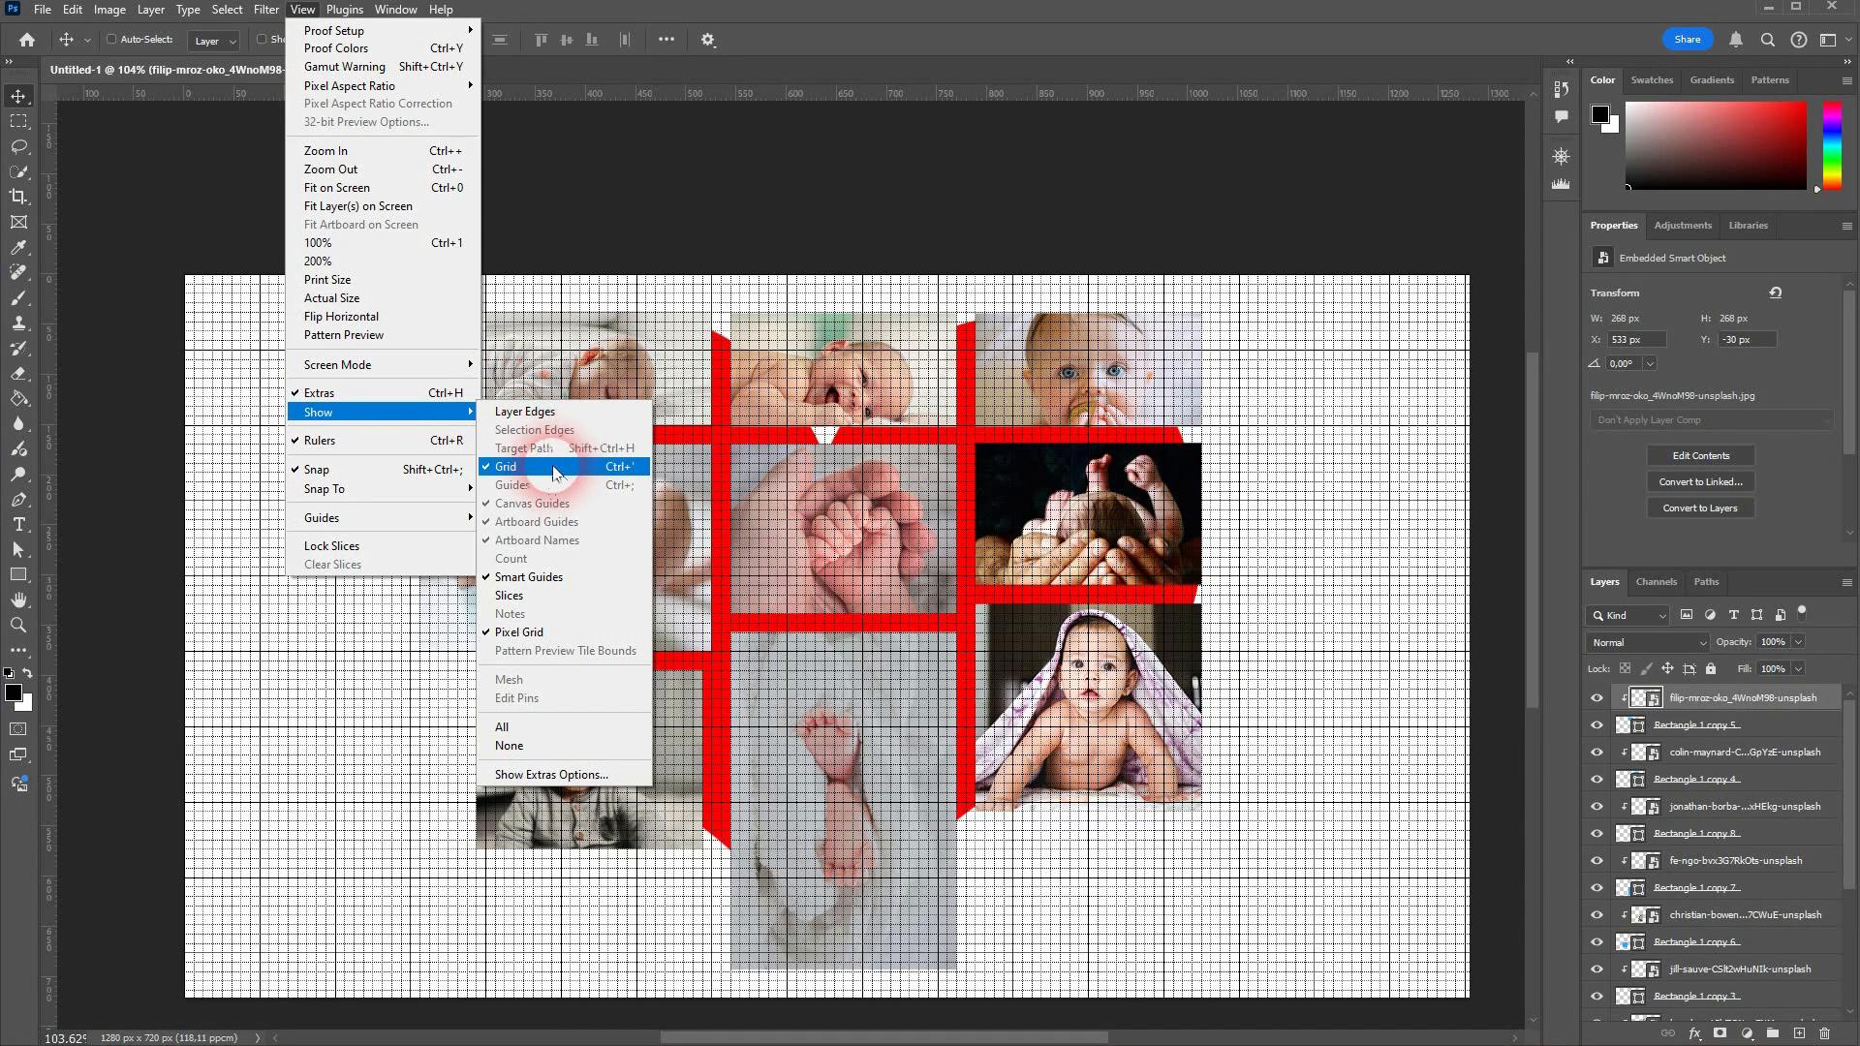
pyautogui.click(554, 471)
# - Group all photo and rectangle layers, from the laughing-baby photo down to Rectangle 1
pyautogui.click(1741, 729)
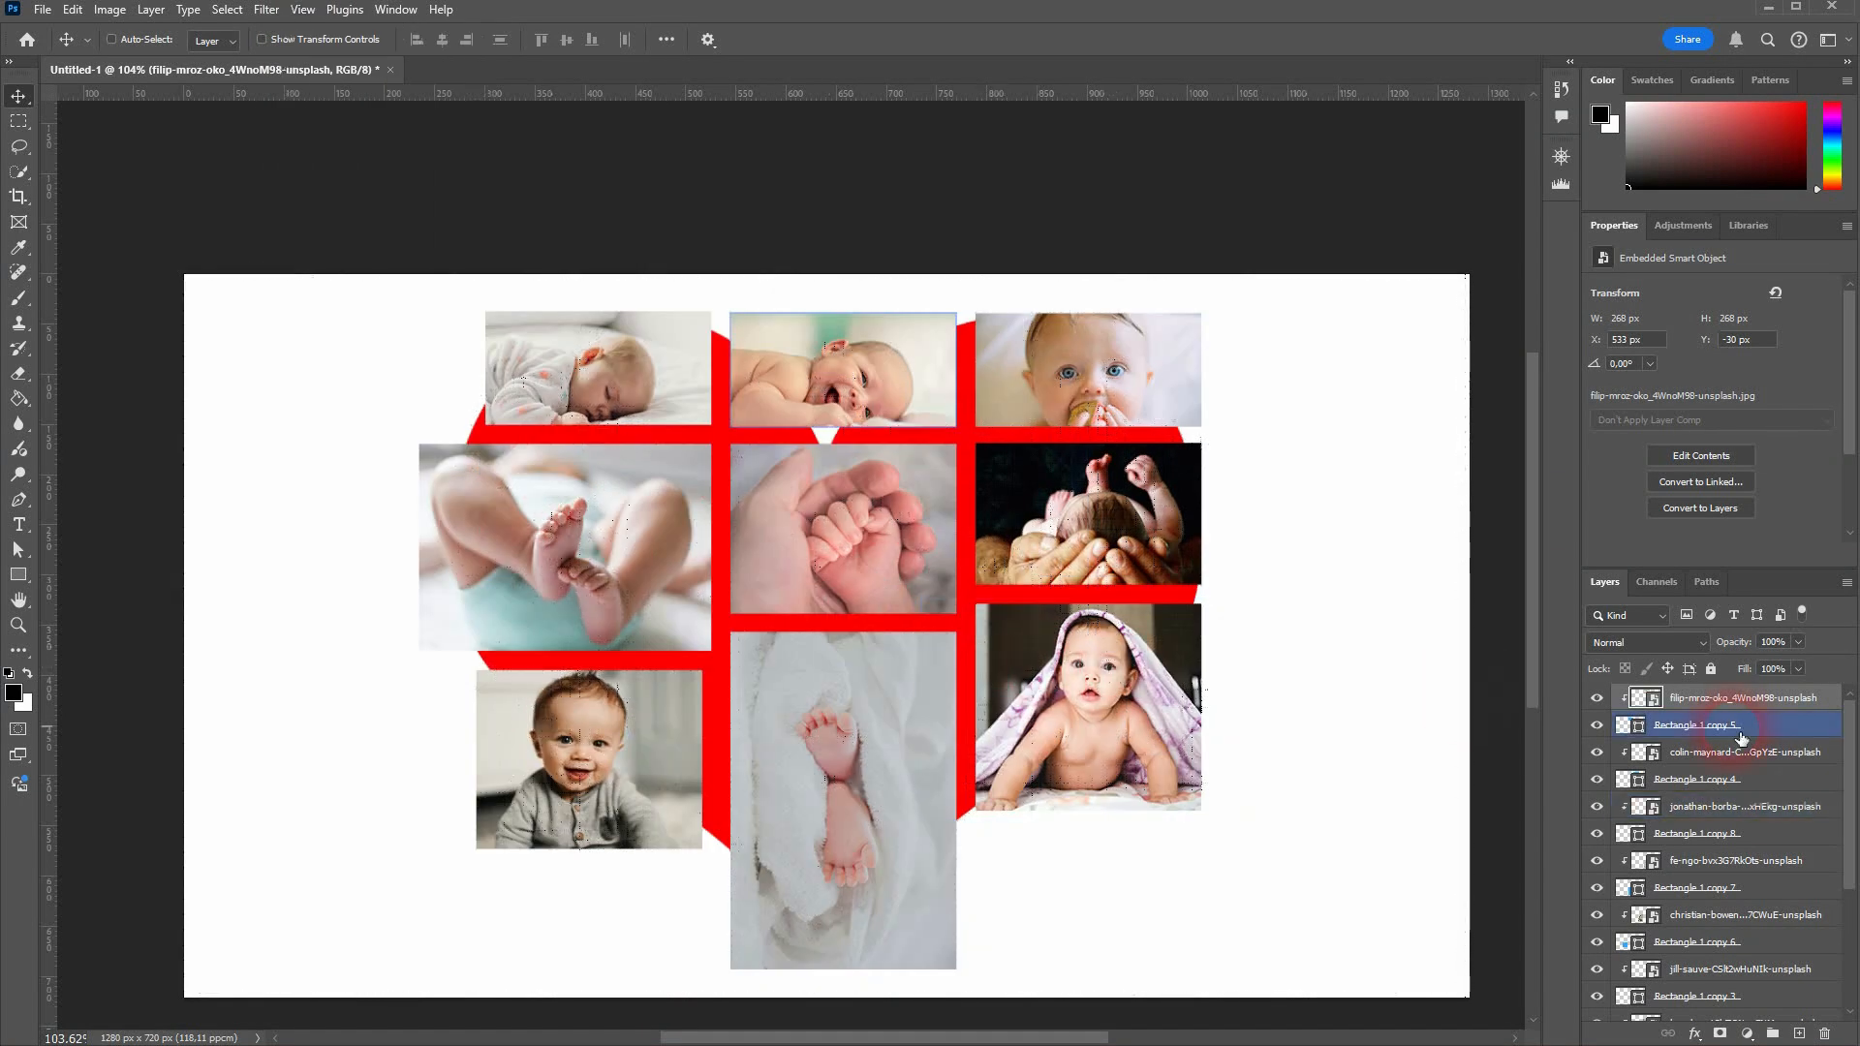
pyautogui.scroll(-4, 1744, 720)
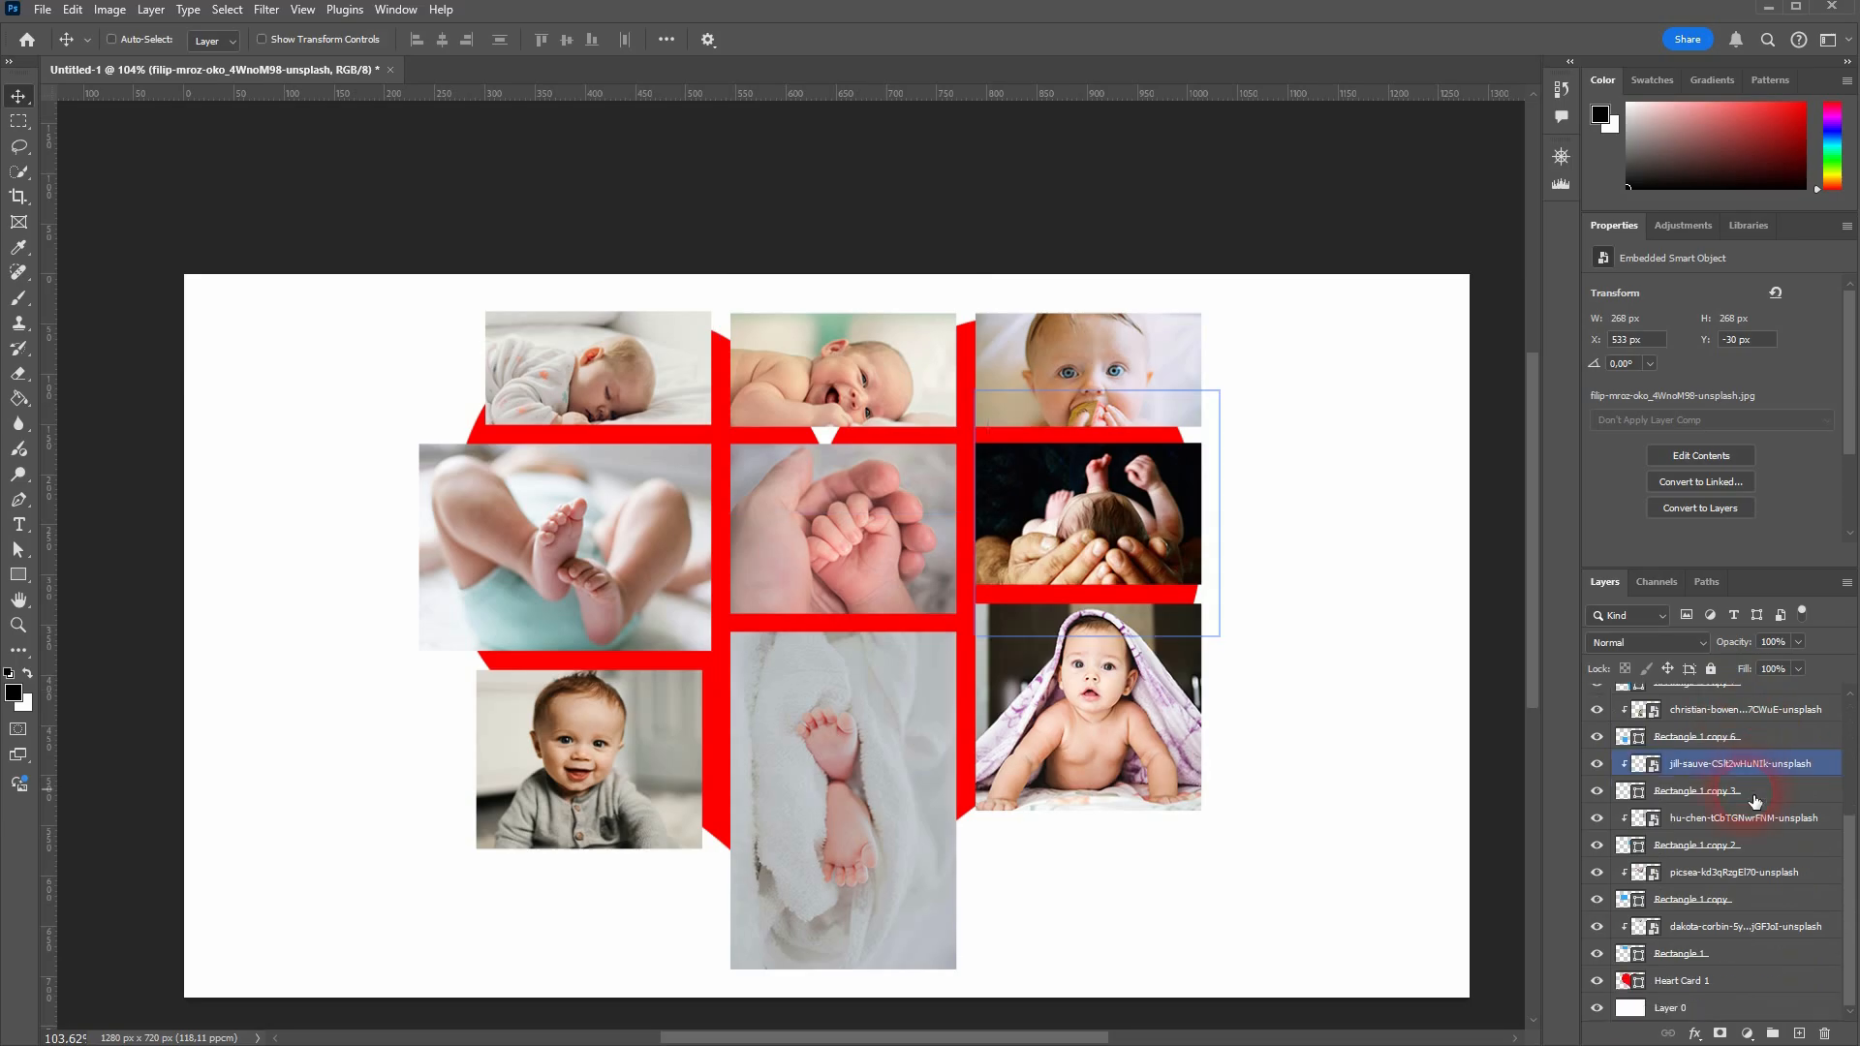
pyautogui.keyDown('shift'); pyautogui.click(1711, 966); pyautogui.keyUp('shift')
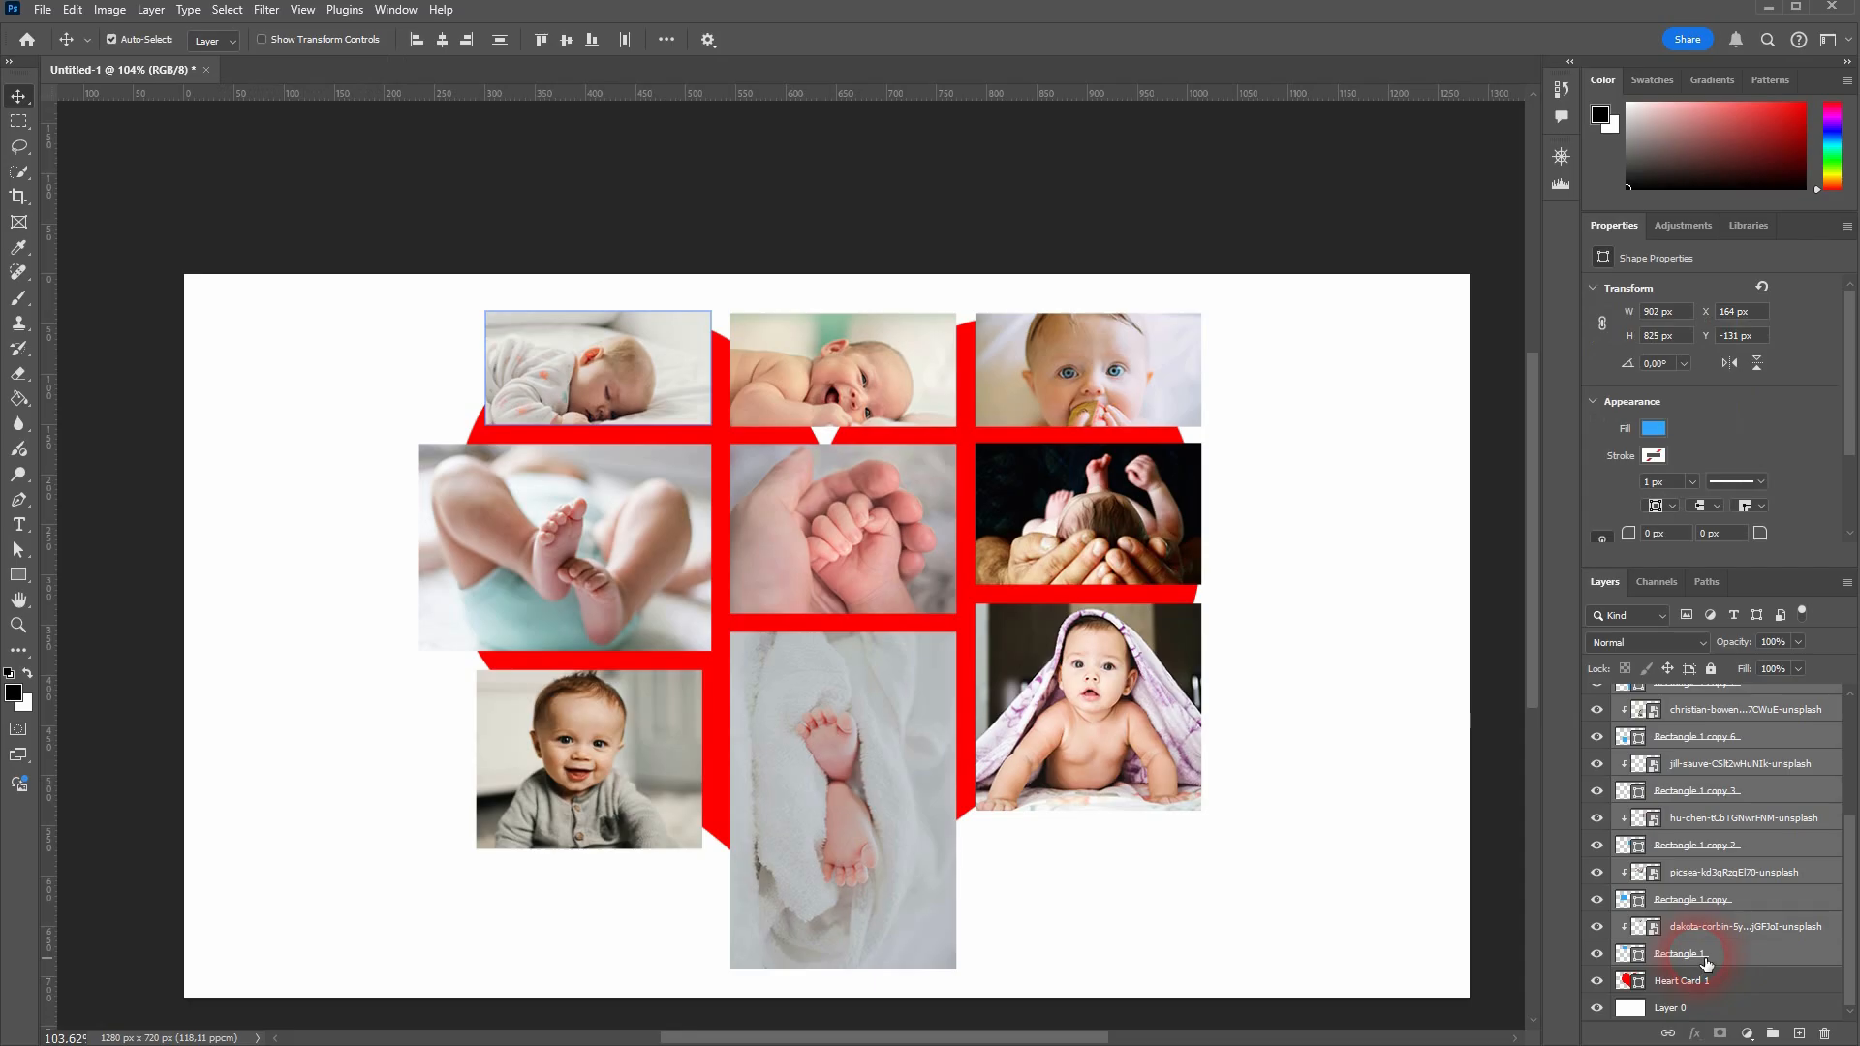
pyautogui.hotkey('ctrl', 'g')
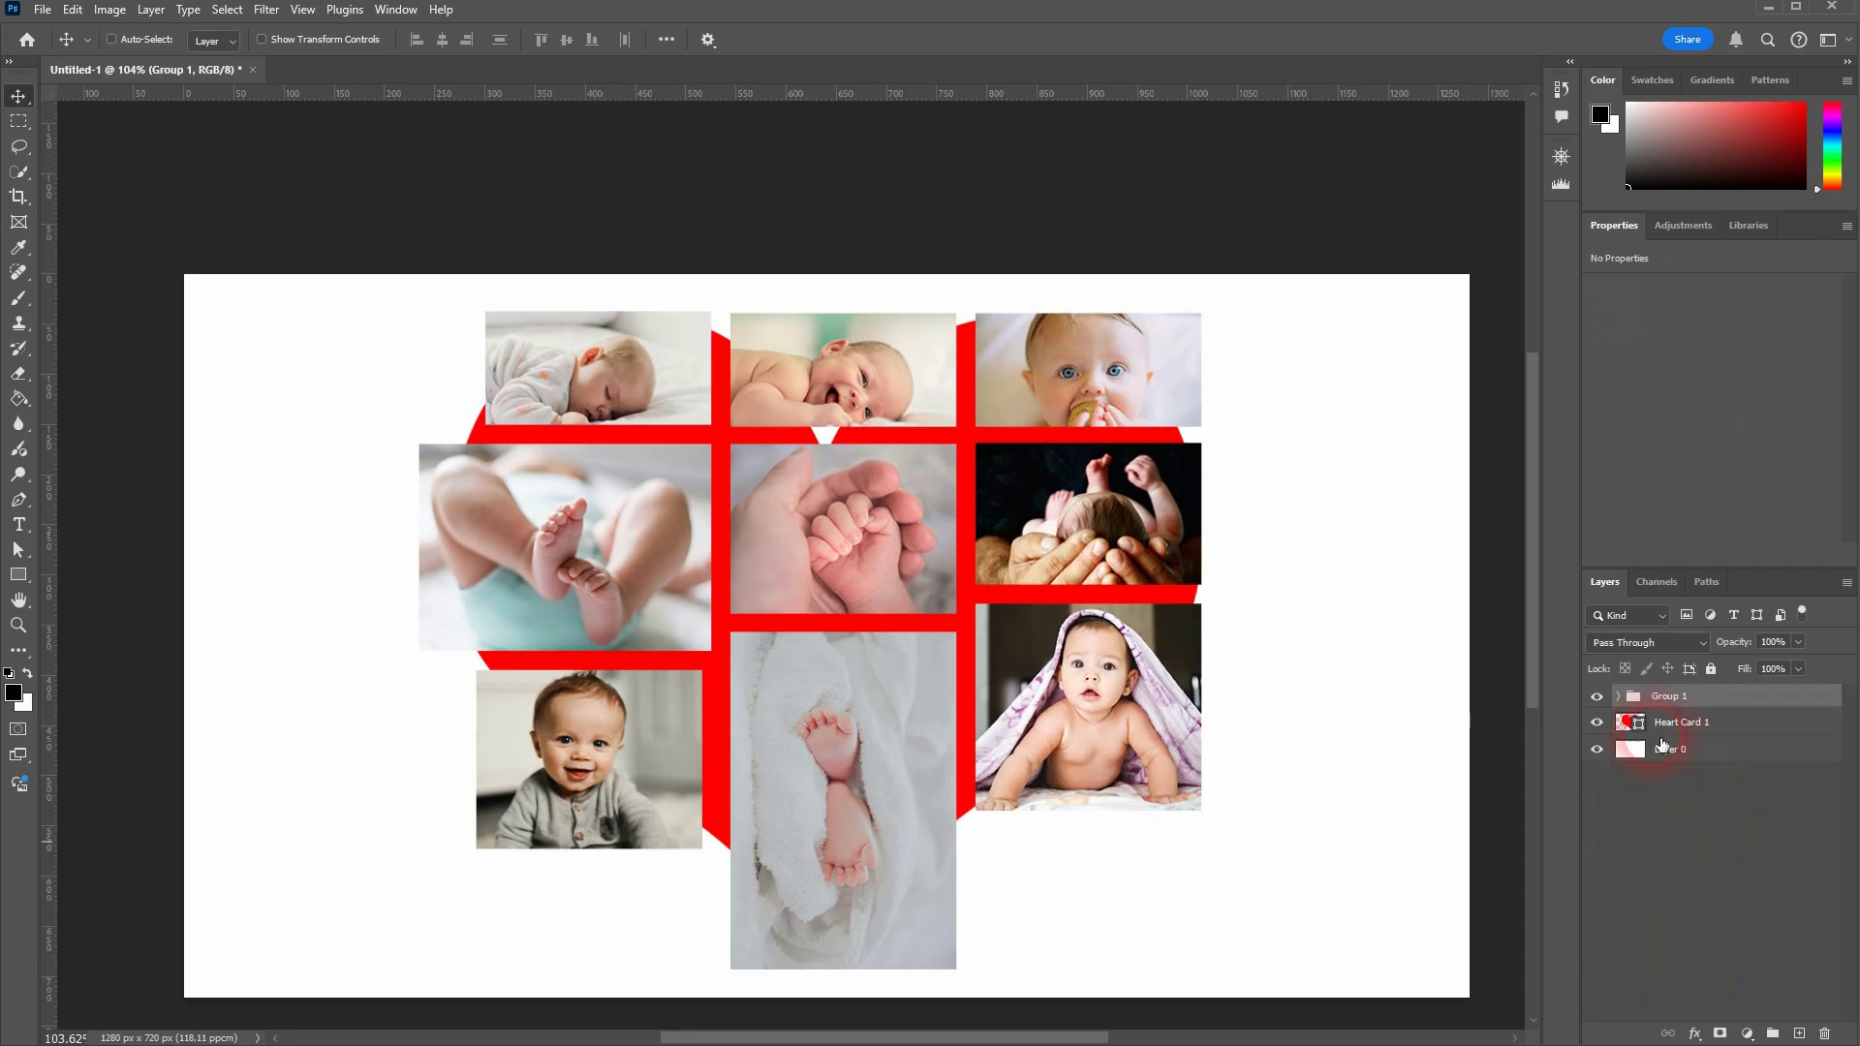
# - Hide the photo group and make Heart Card 1 the active layer
pyautogui.click(1596, 698)
pyautogui.click(1714, 721)
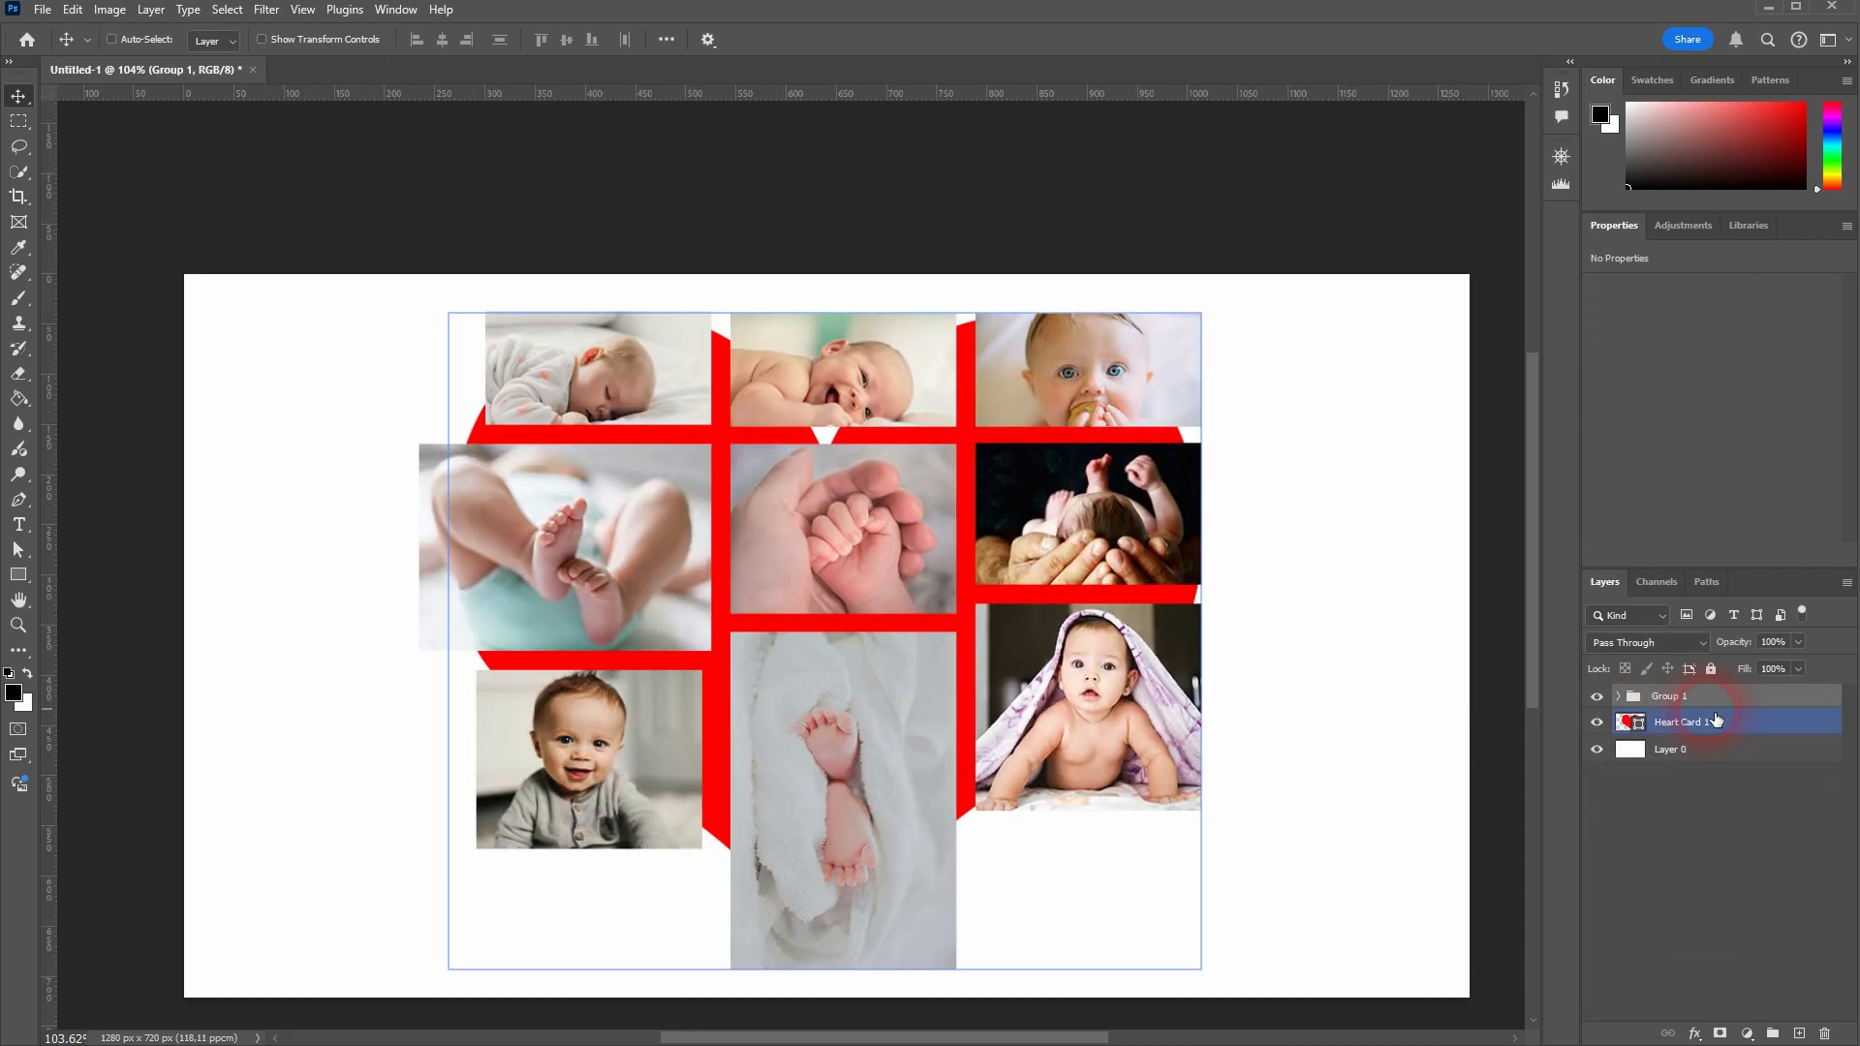
pyautogui.click(1633, 724)
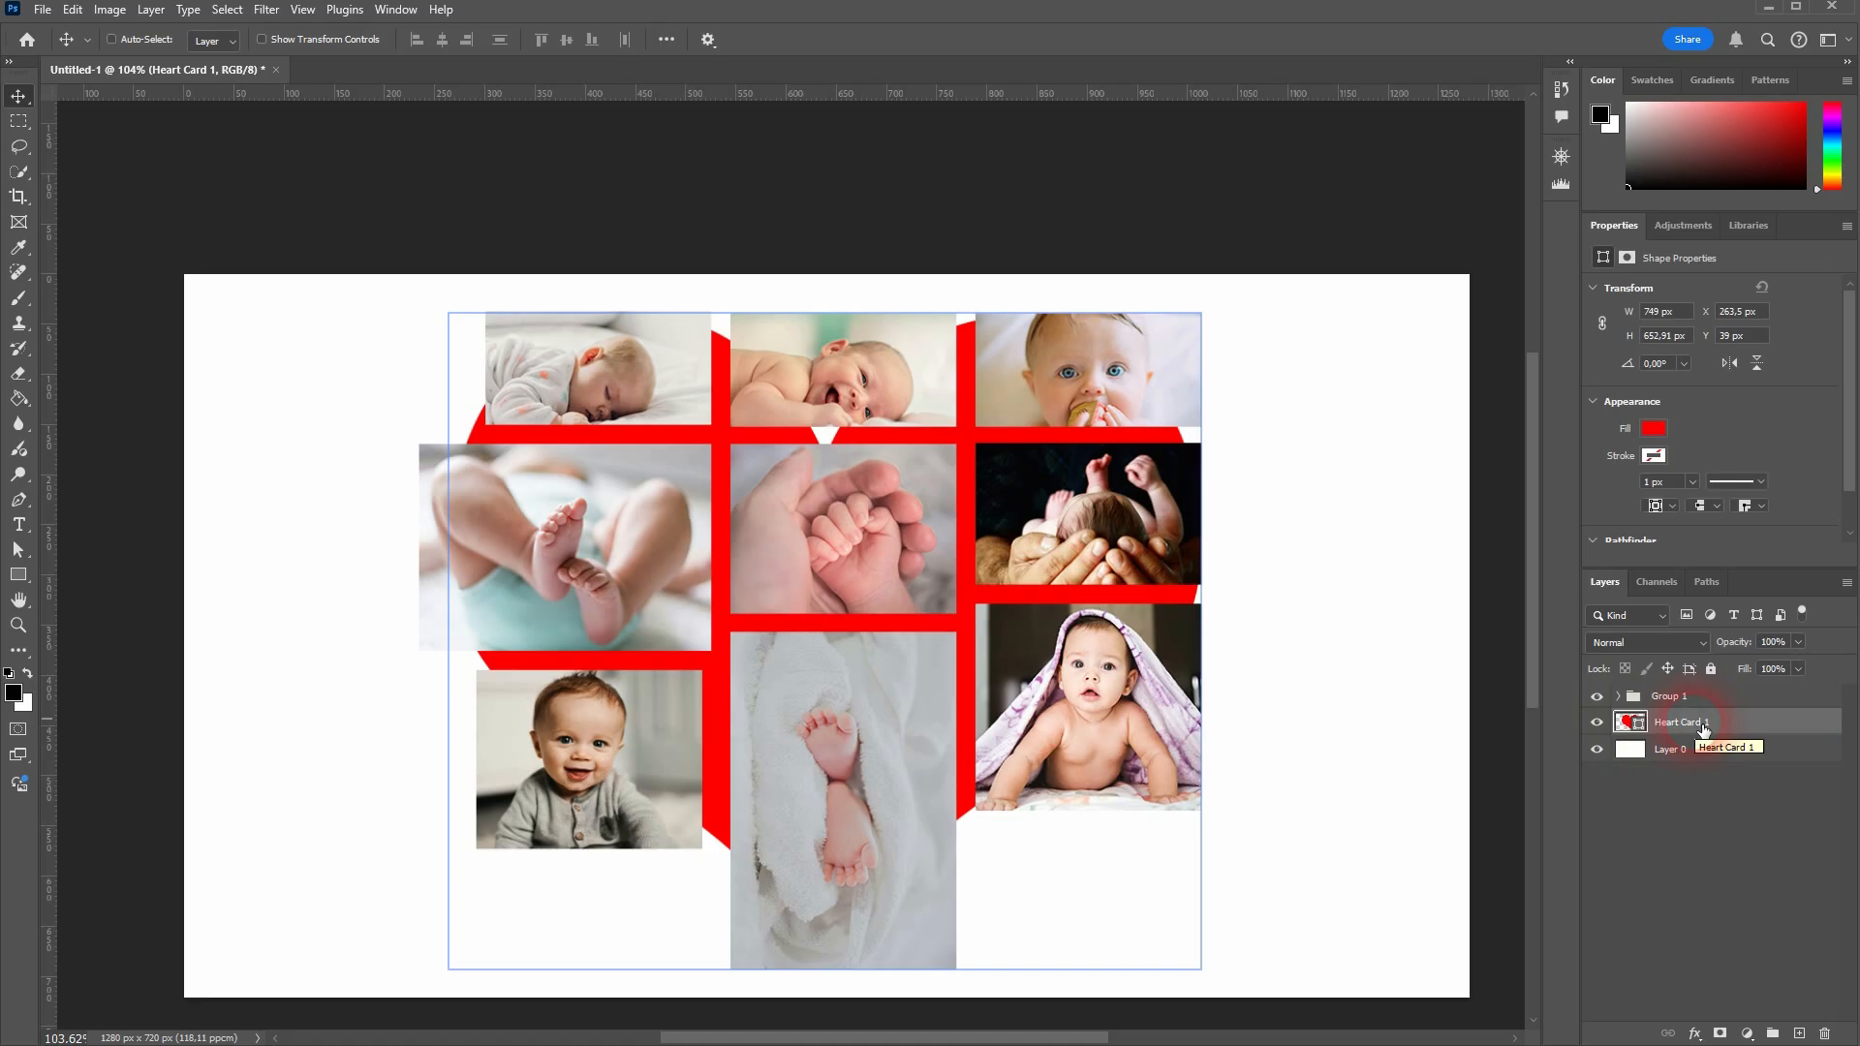
pyautogui.click(1609, 704)
pyautogui.click(1630, 724)
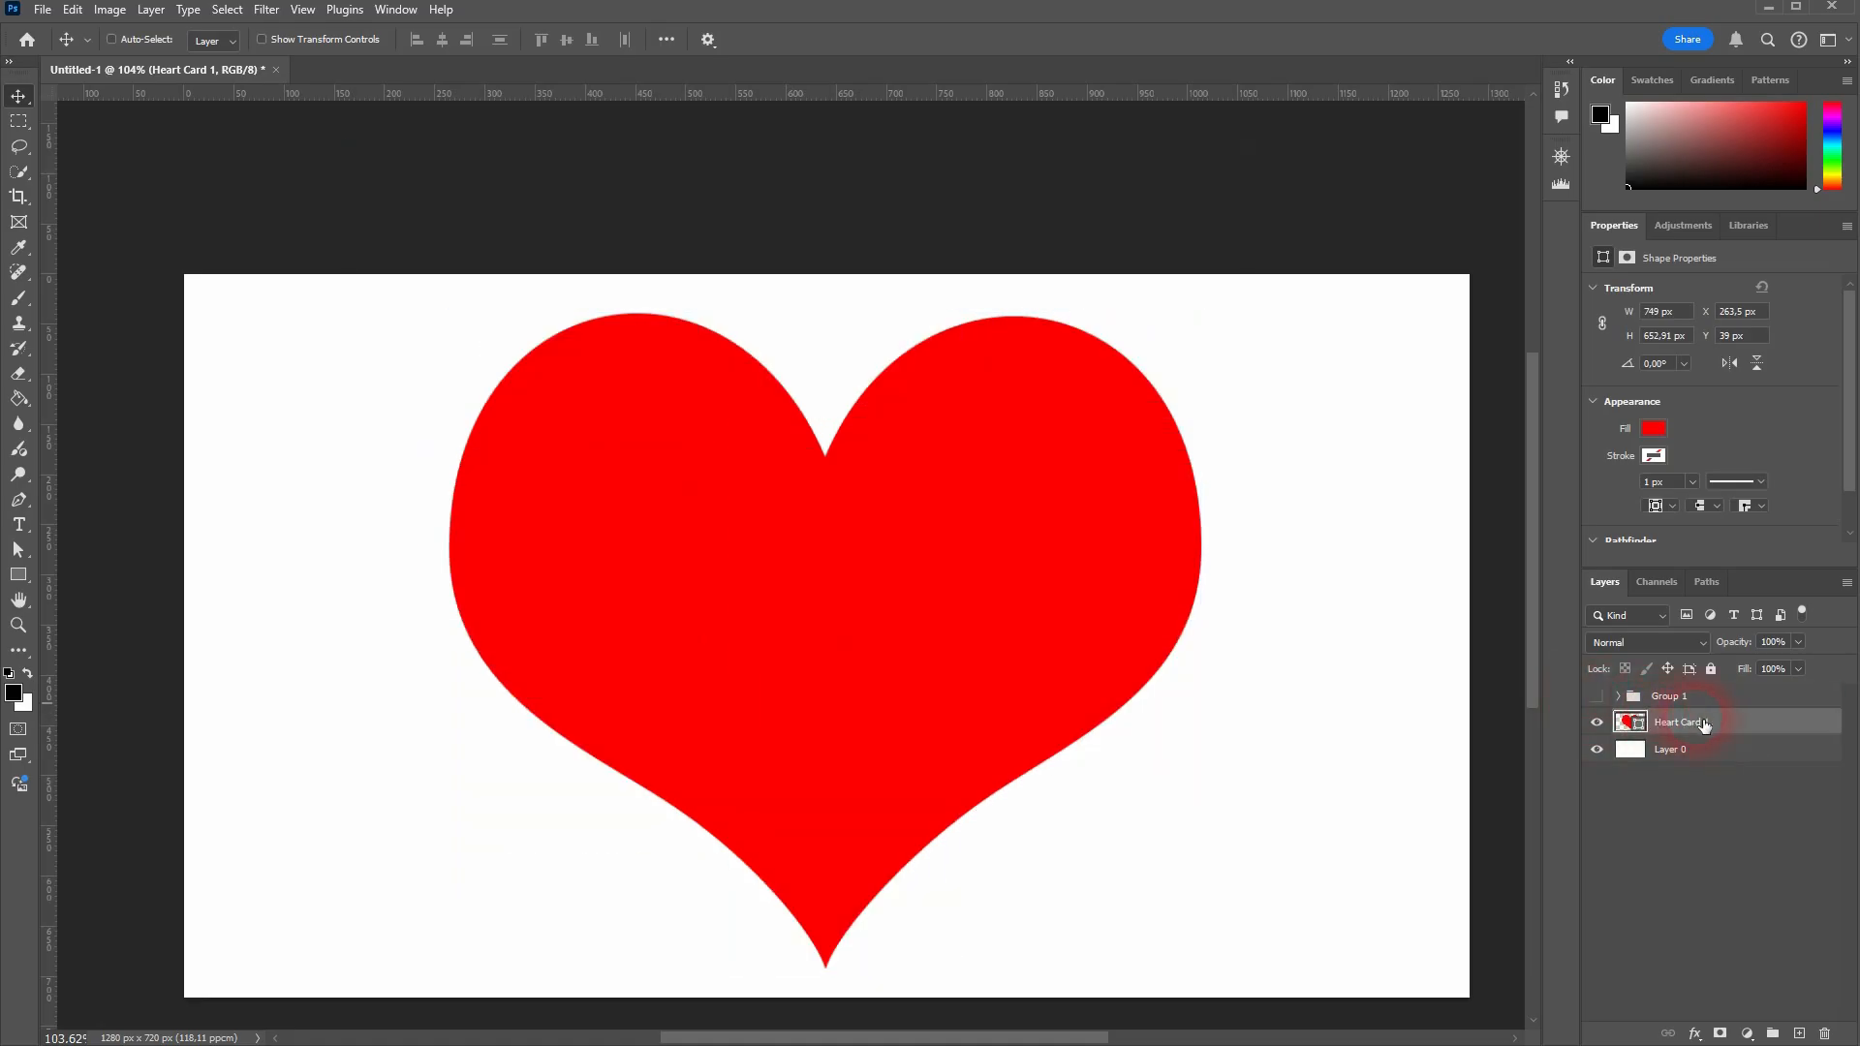
# - Give the heart shape a black stroke 10 px wide
pyautogui.click(19, 575)
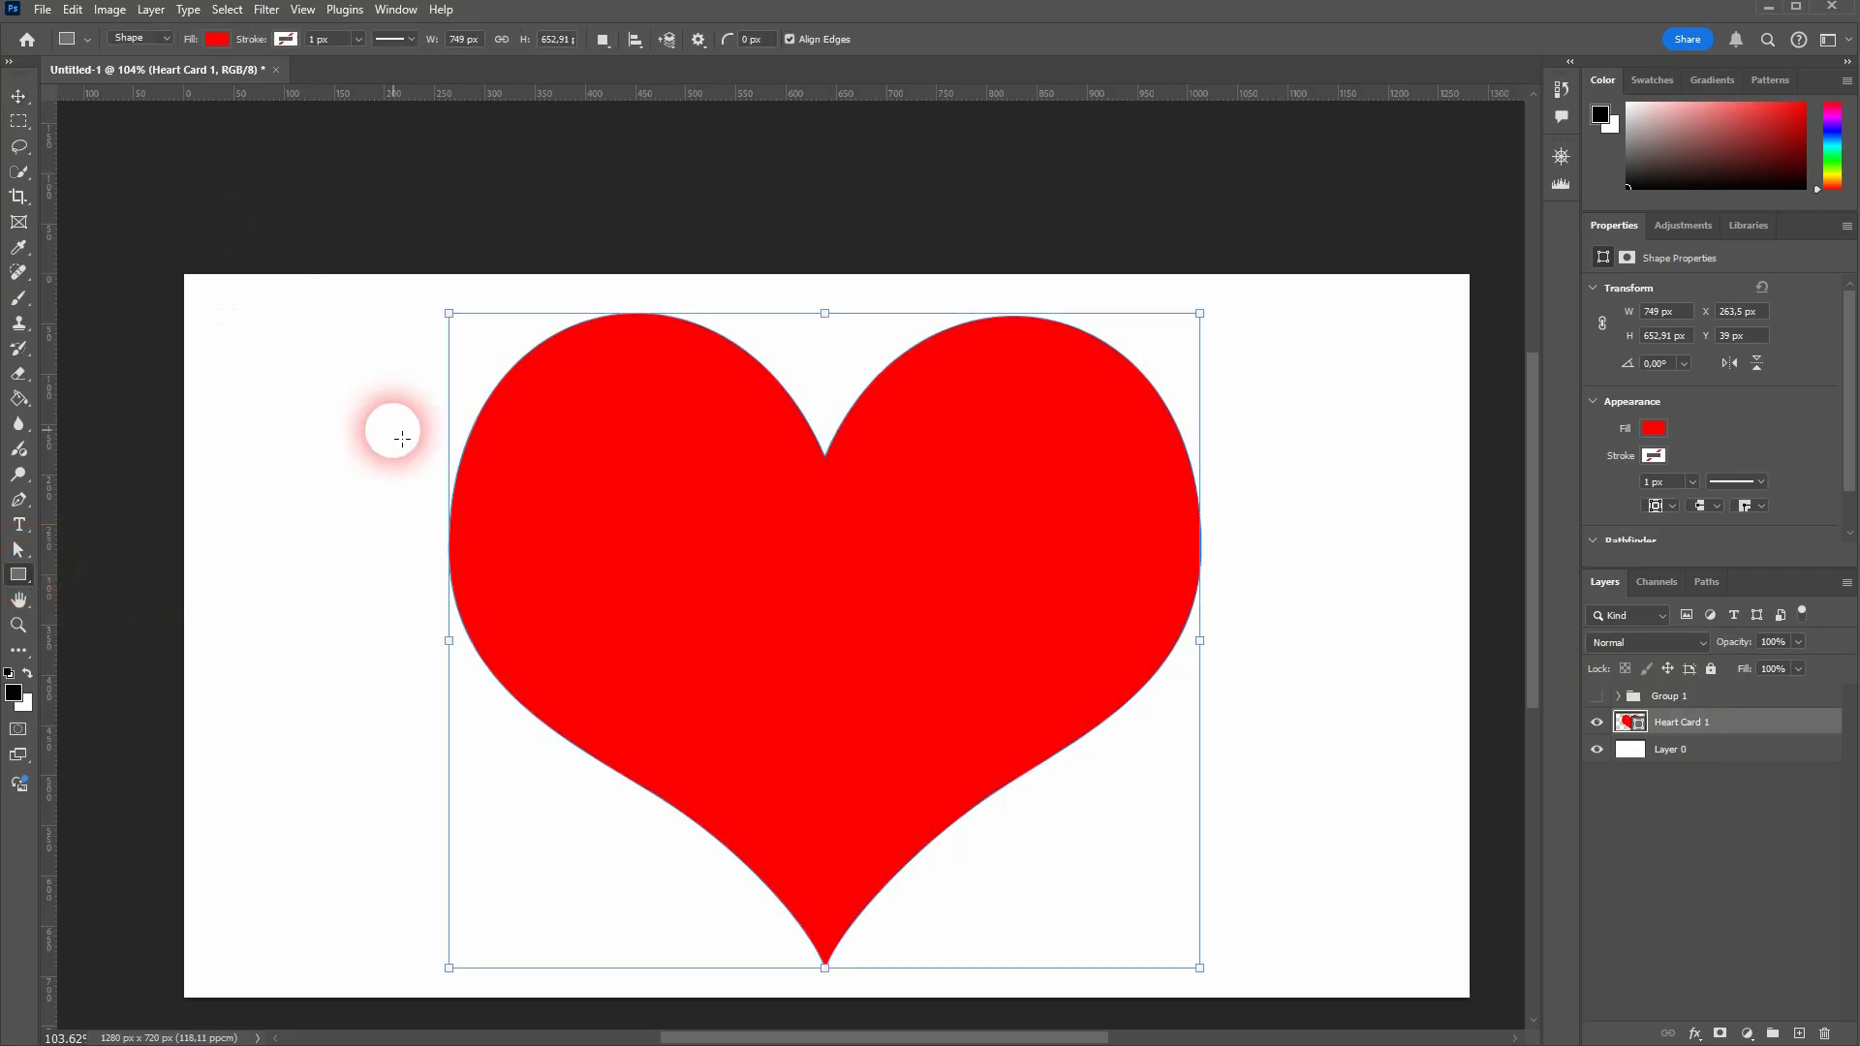
pyautogui.click(291, 41)
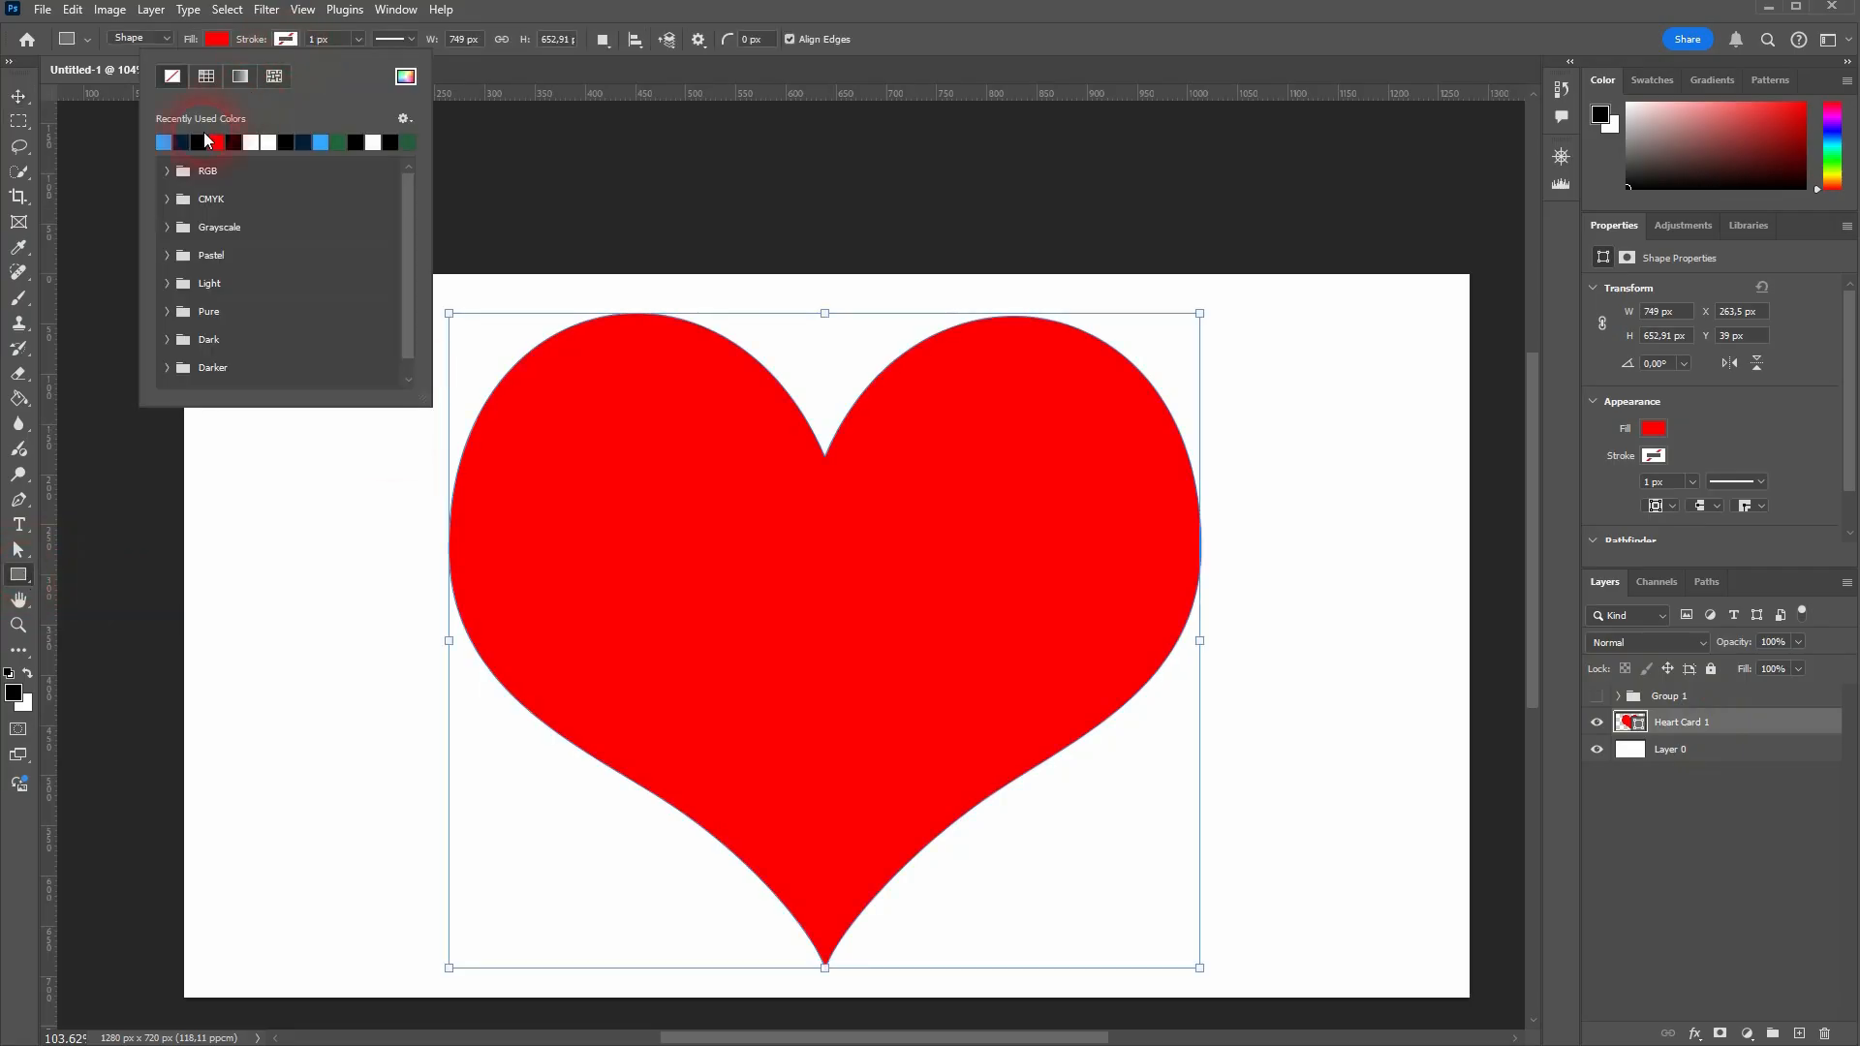
pyautogui.click(181, 142)
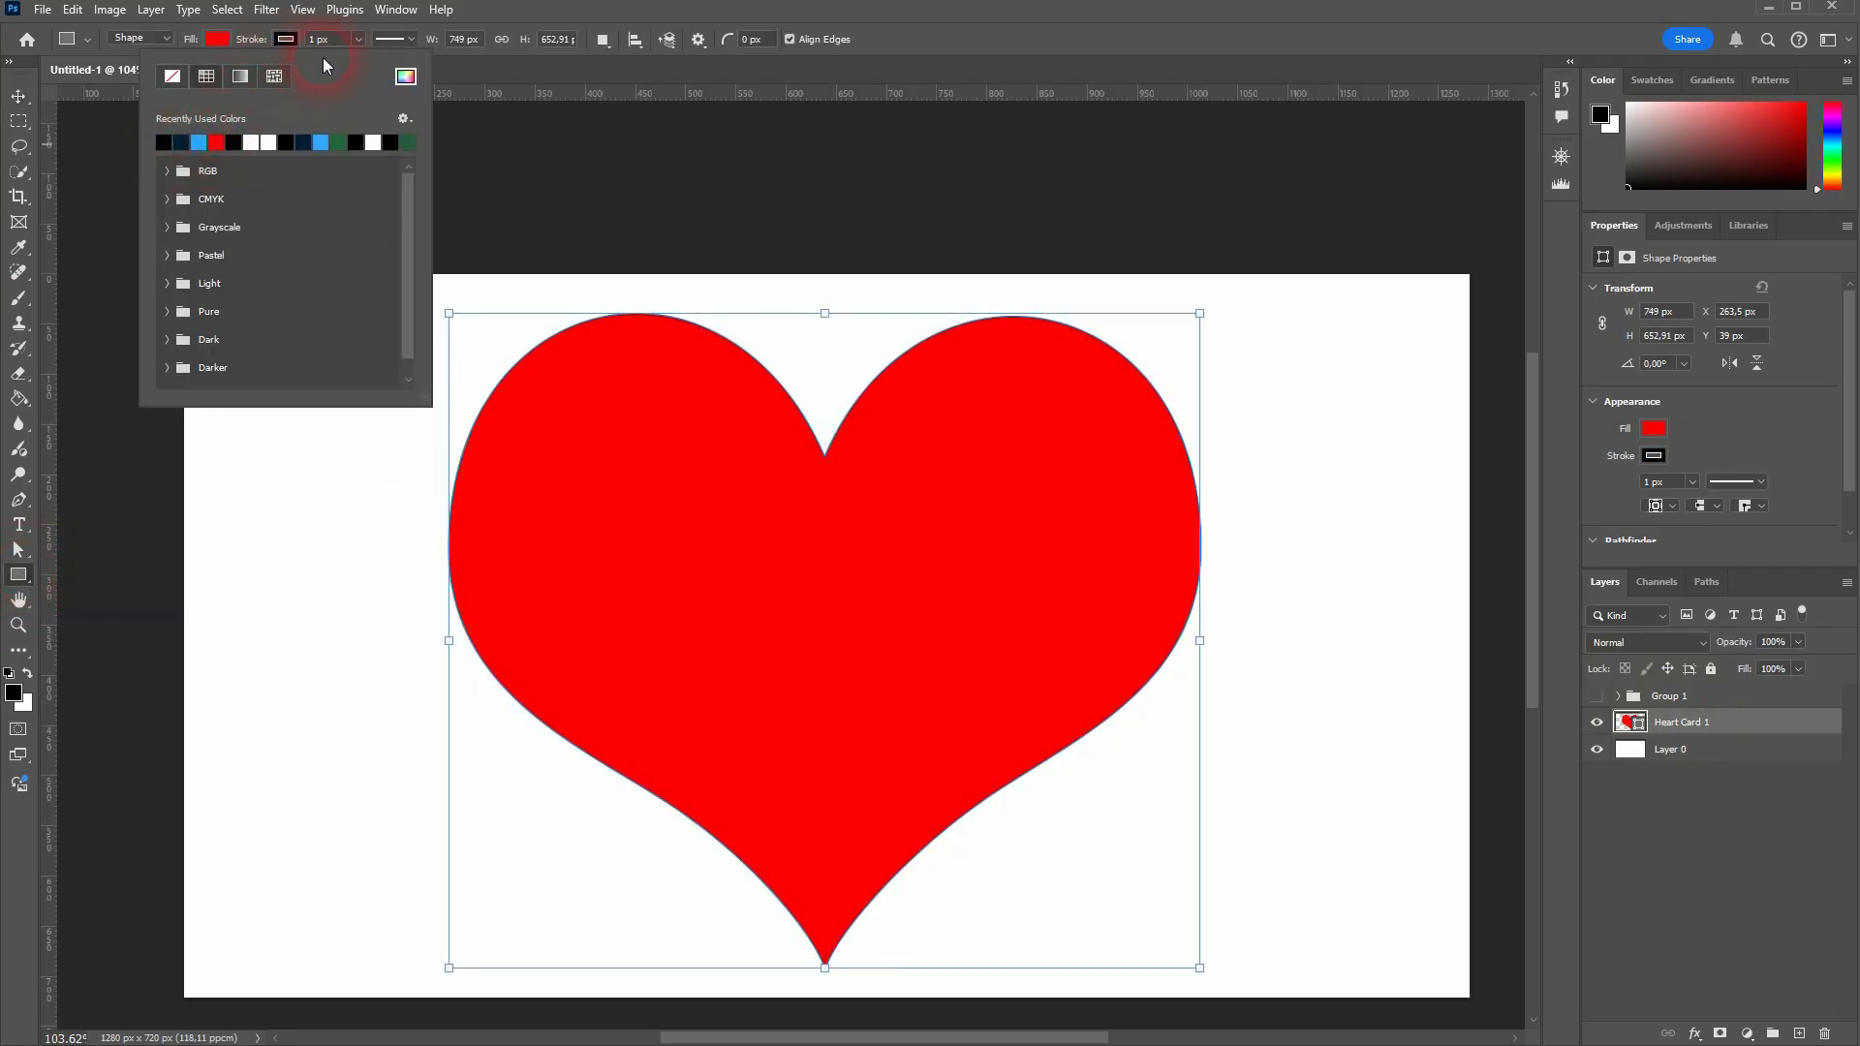
pyautogui.click(287, 43)
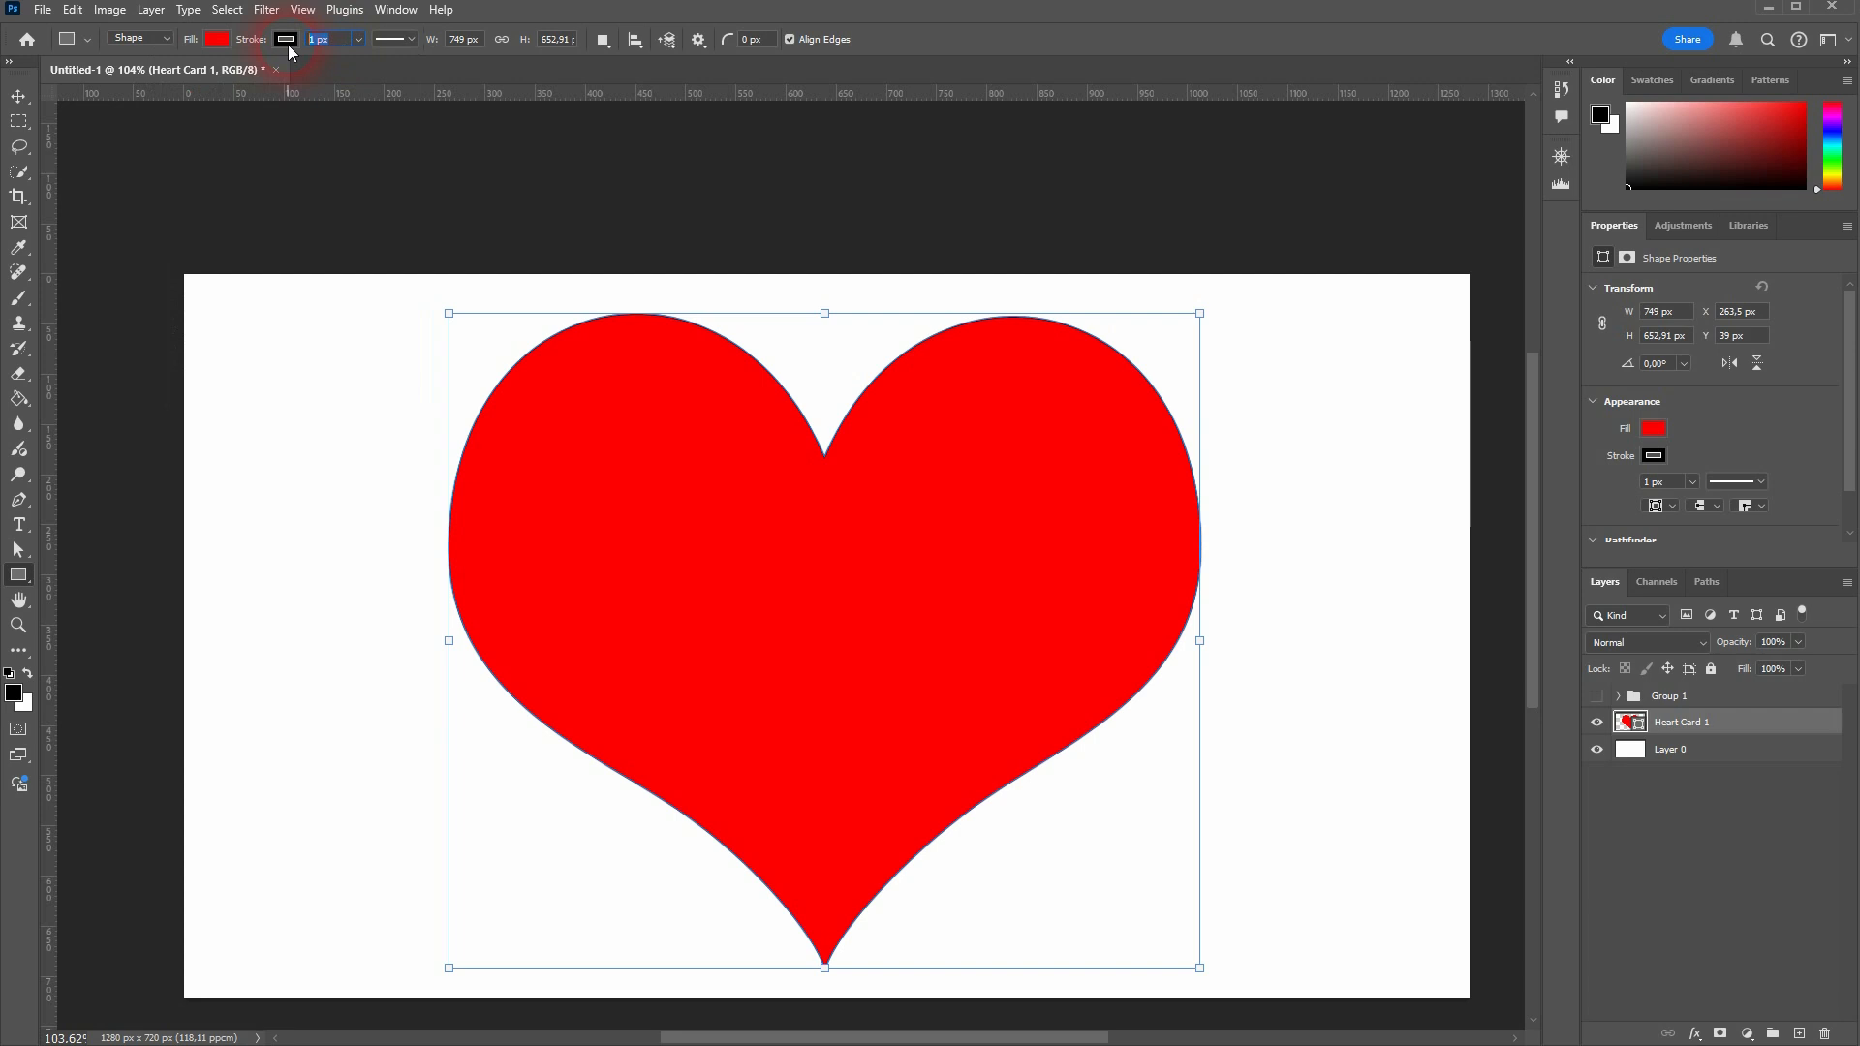
pyautogui.press('Return')
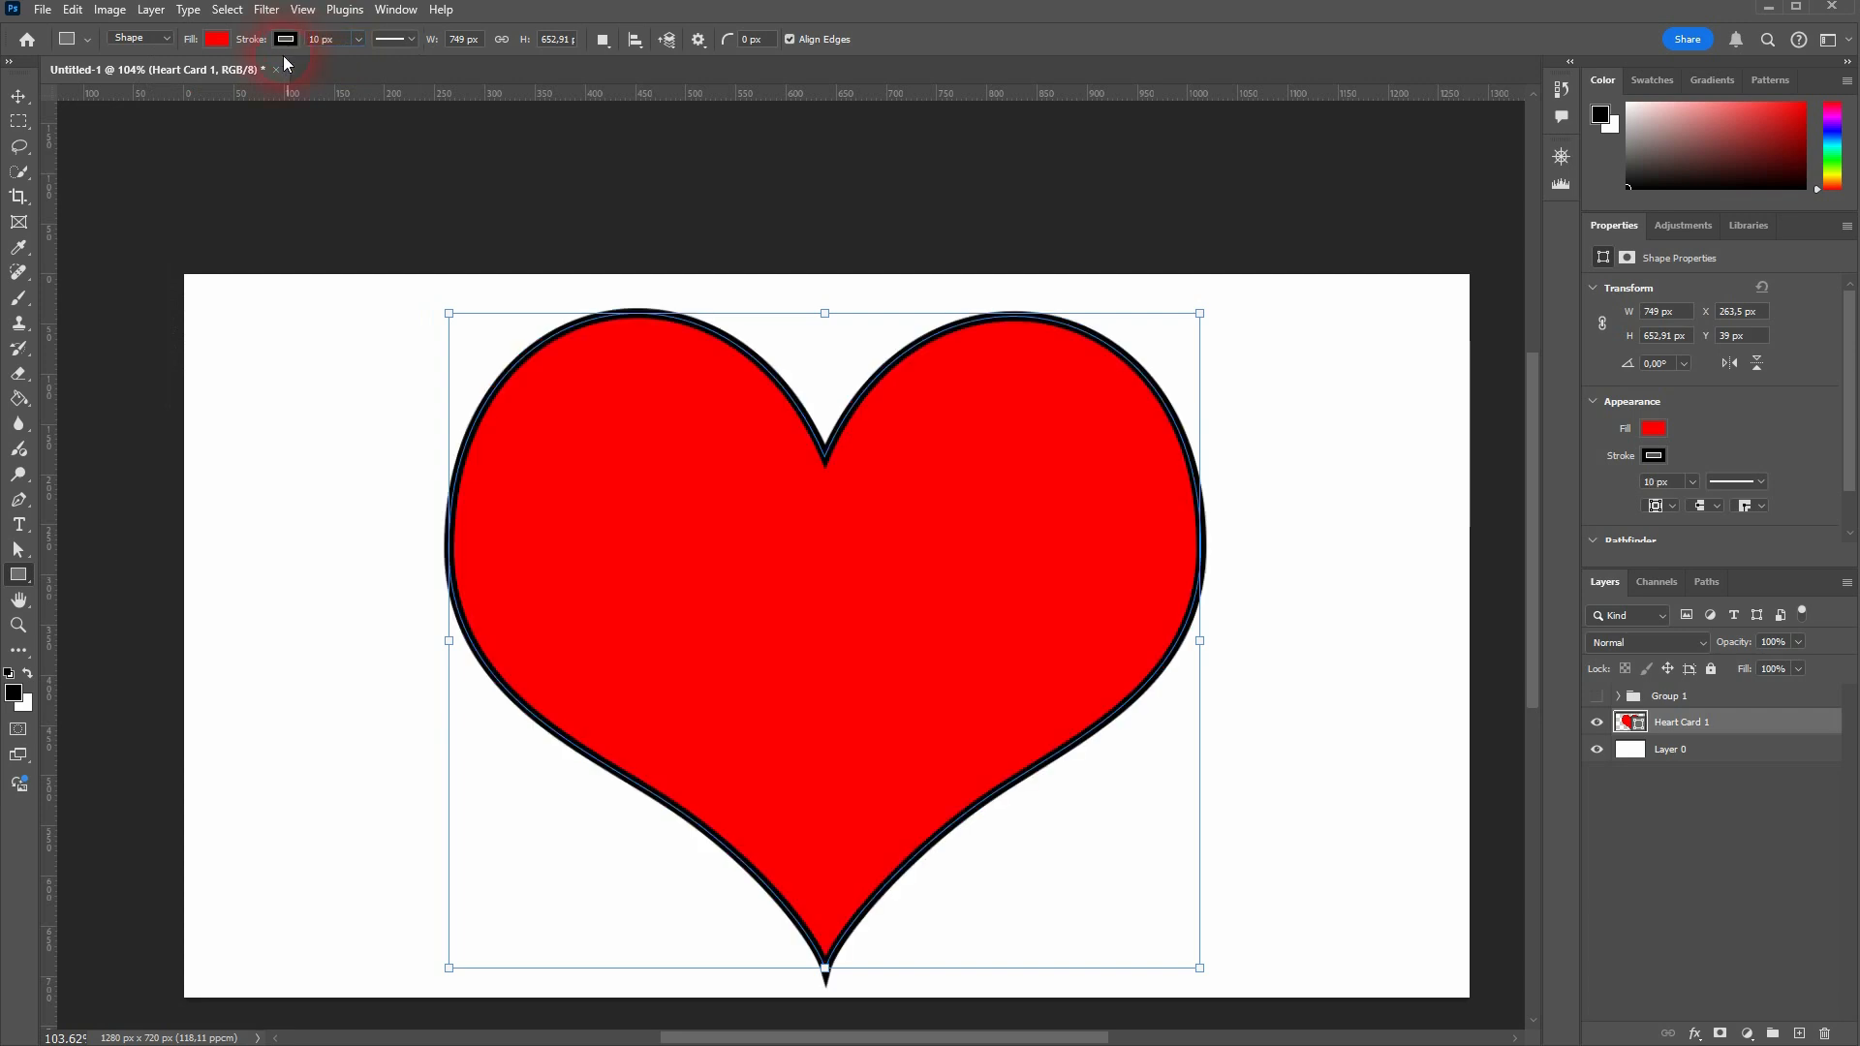
pyautogui.click(19, 96)
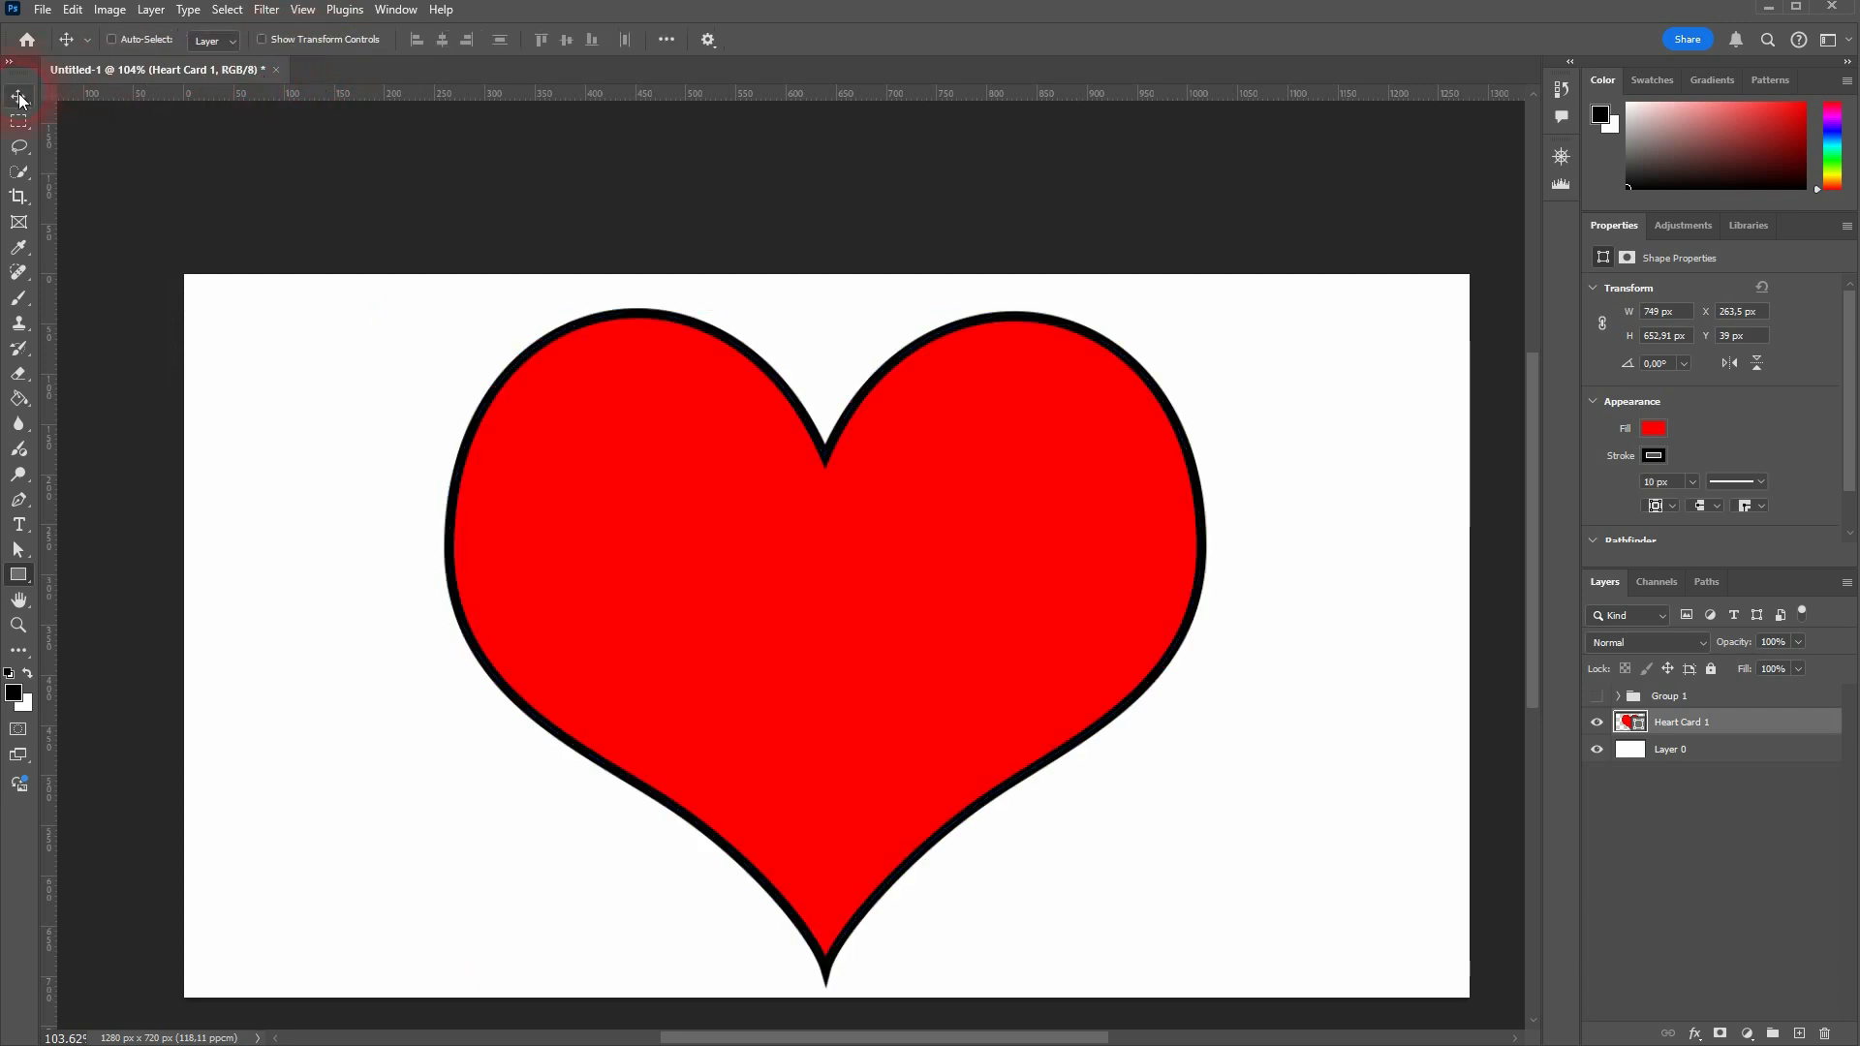
pyautogui.click(816, 393)
# - Load the Heart Card 1 shape as a selection and leave the photo group visible over it
pyautogui.click(1596, 695)
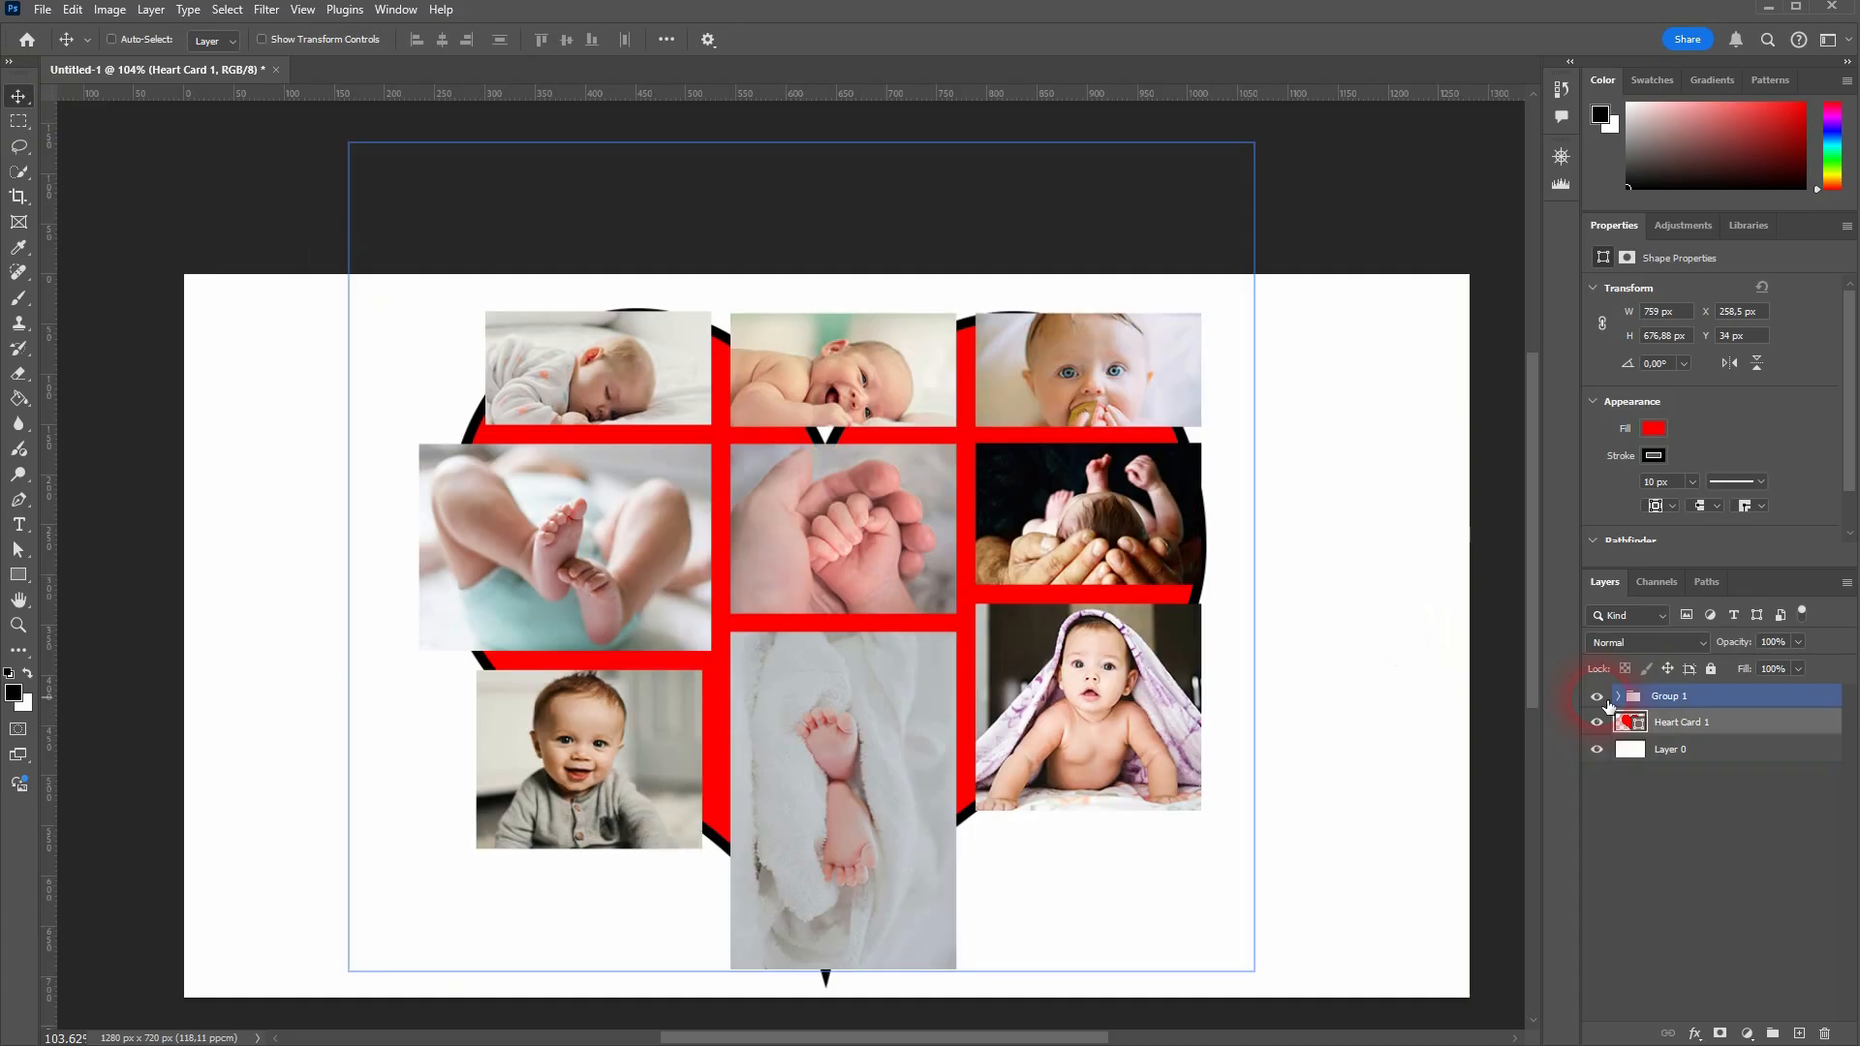
pyautogui.click(1680, 721)
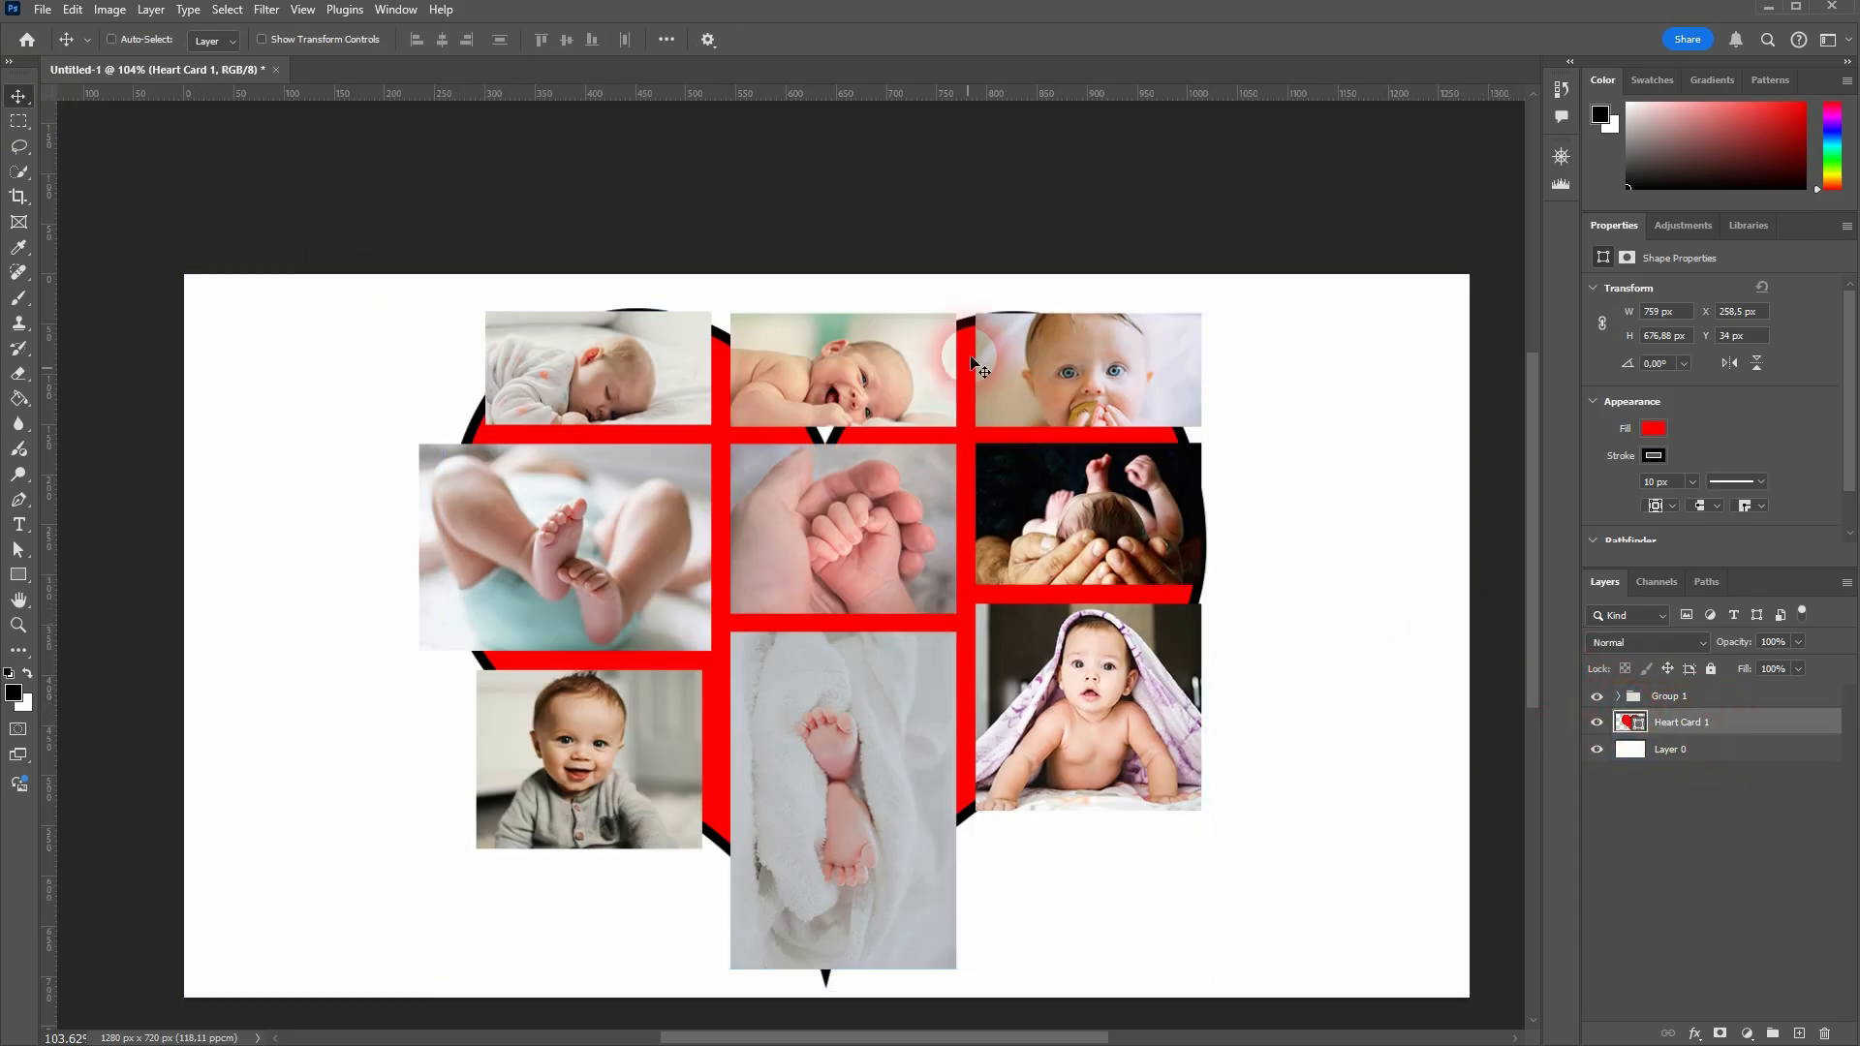
pyautogui.click(1007, 337)
pyautogui.click(1631, 723)
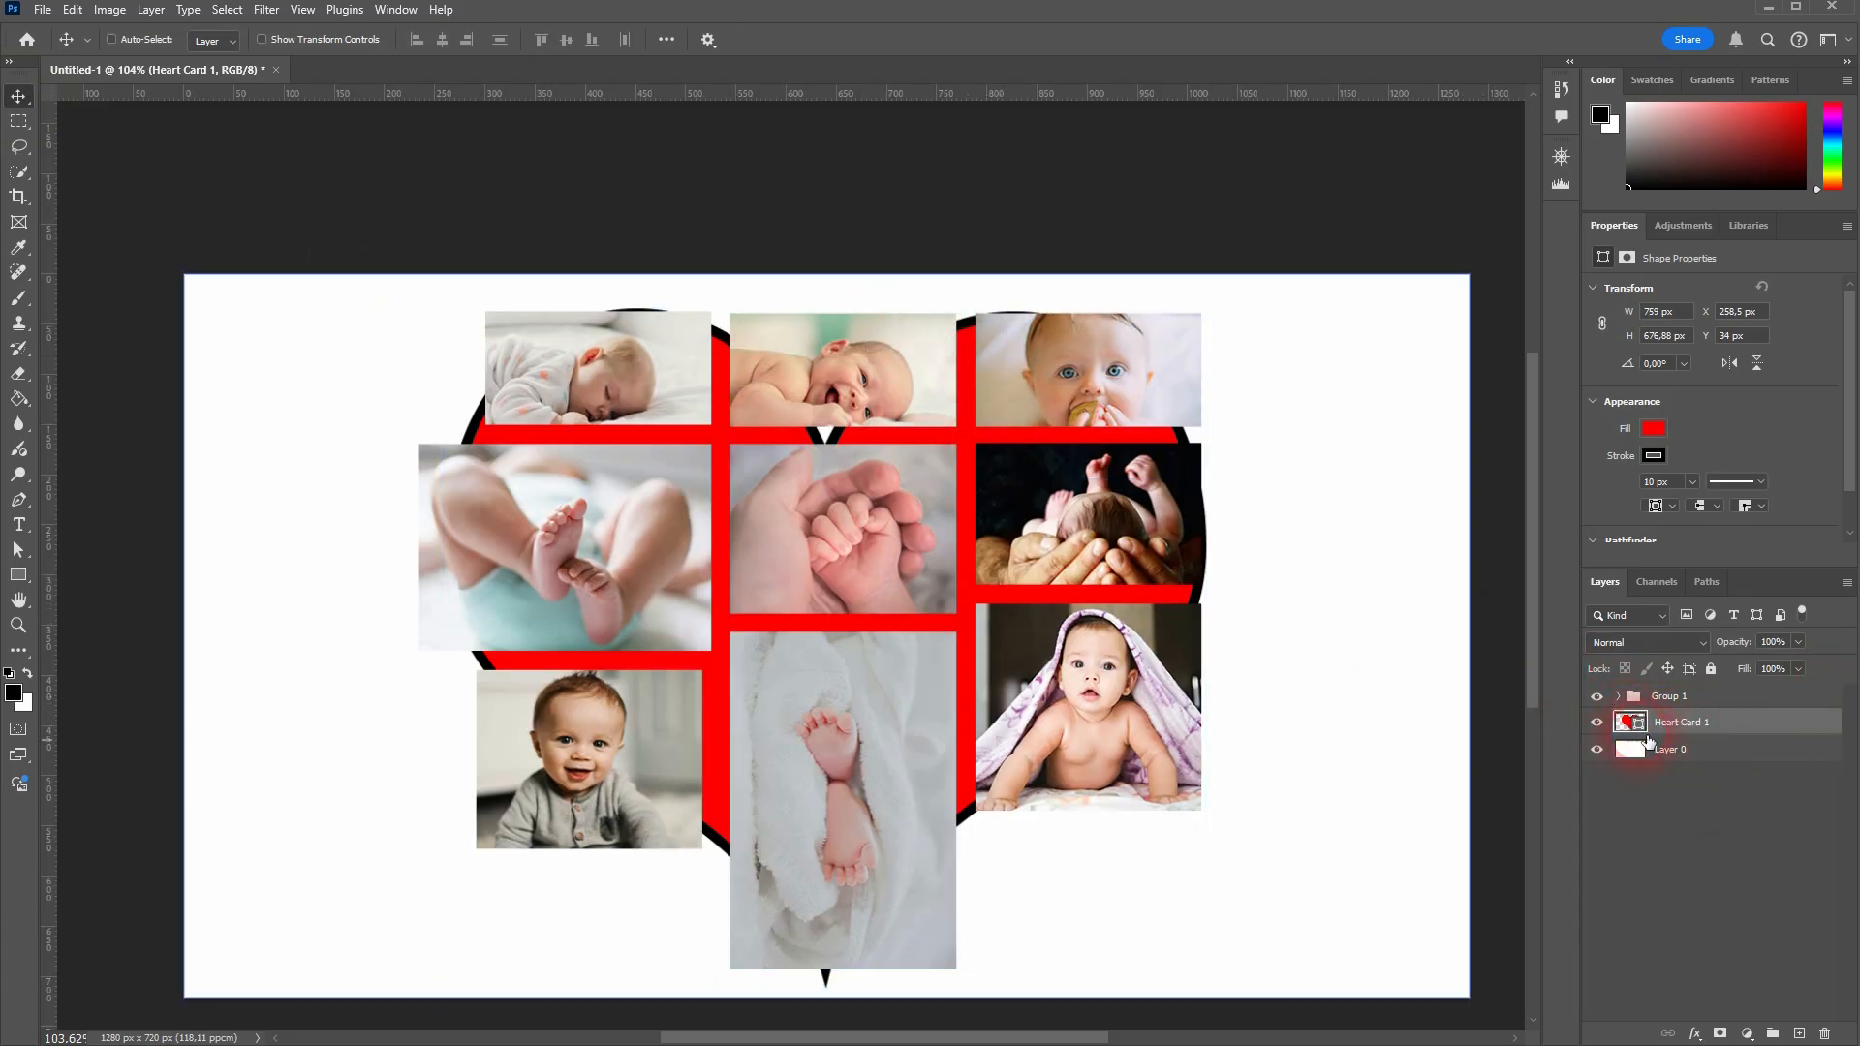
pyautogui.click(1596, 695)
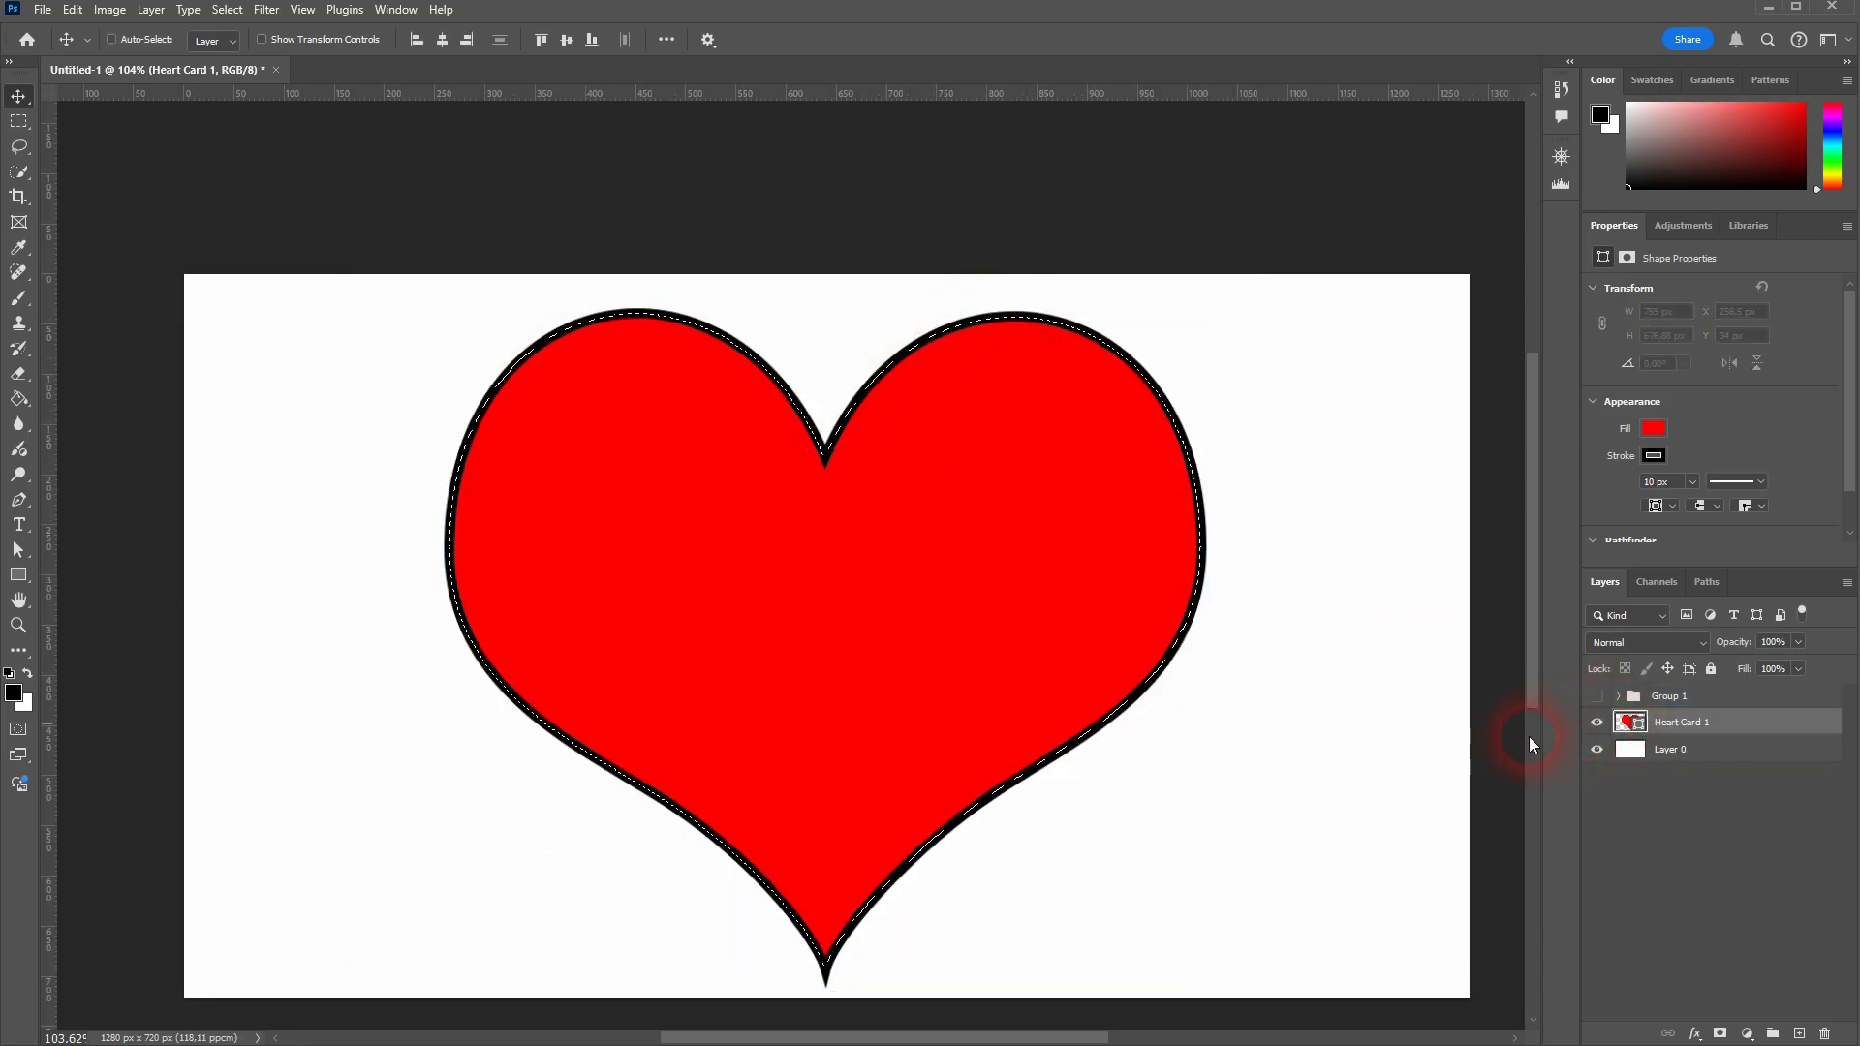
pyautogui.click(1645, 748)
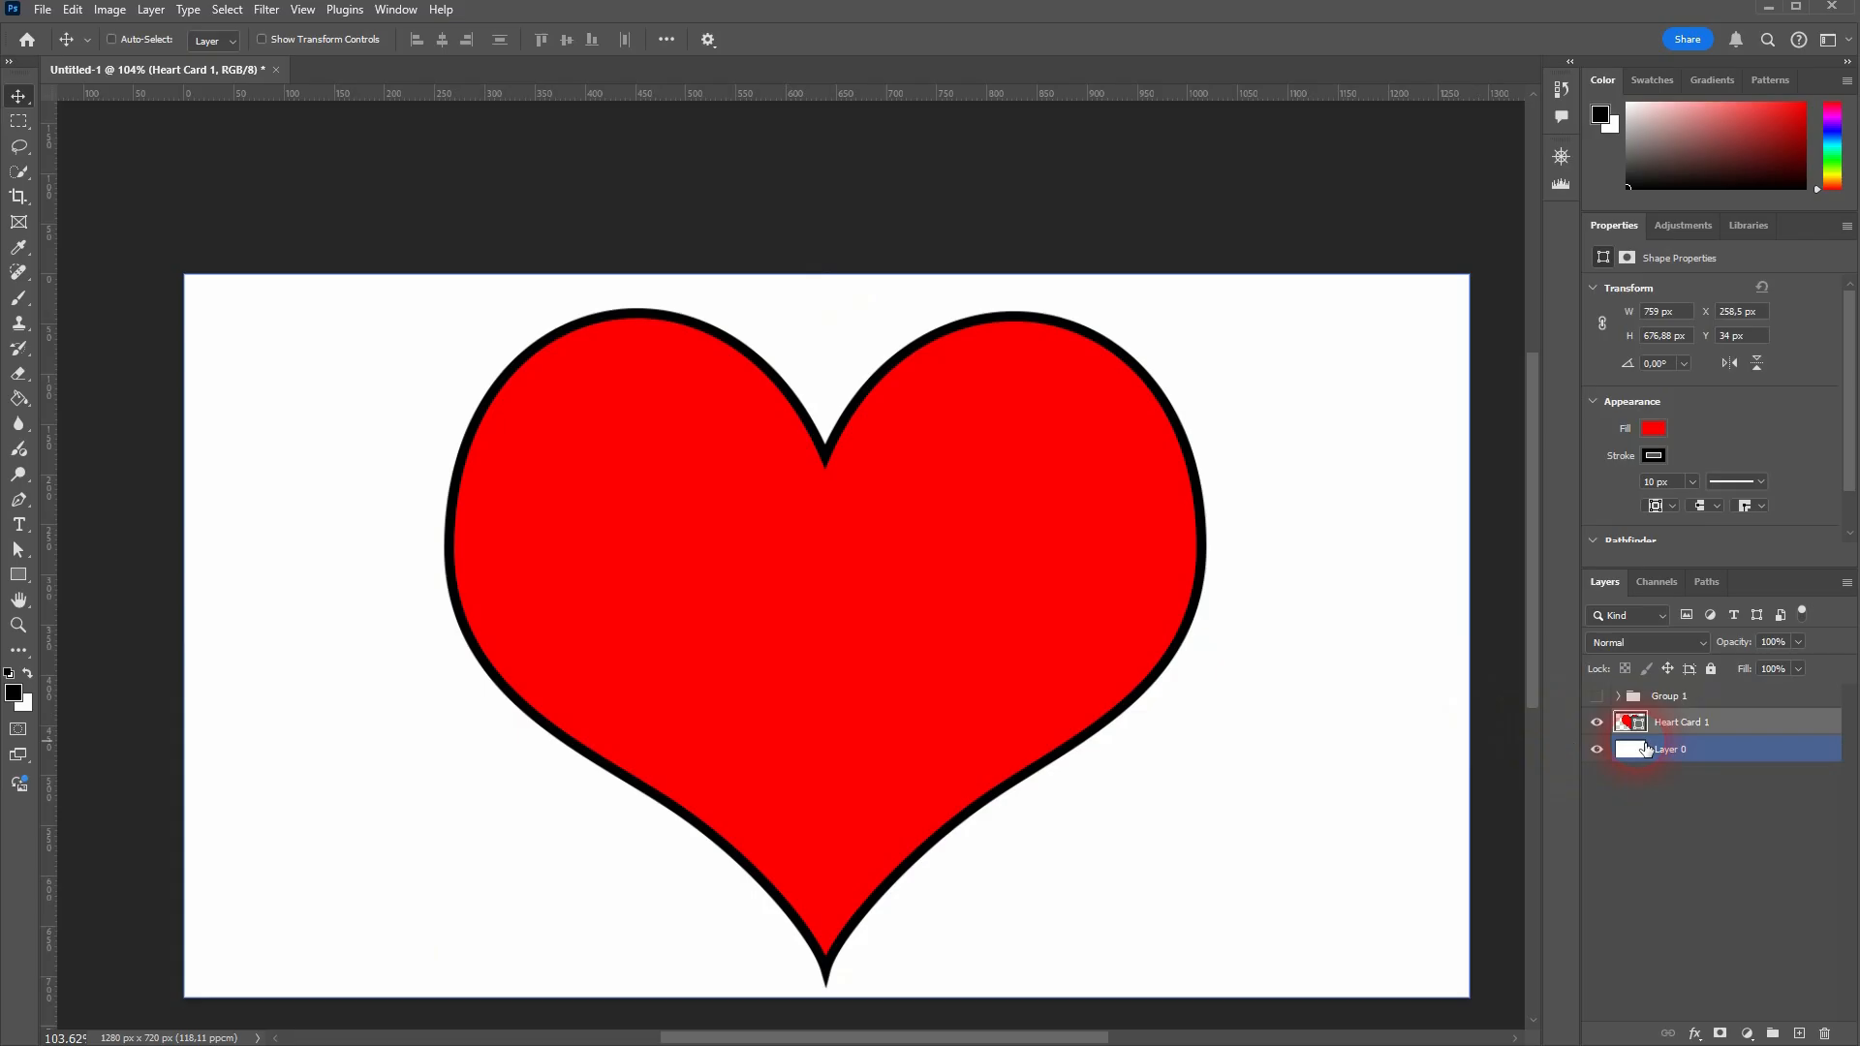
pyautogui.click(1630, 726)
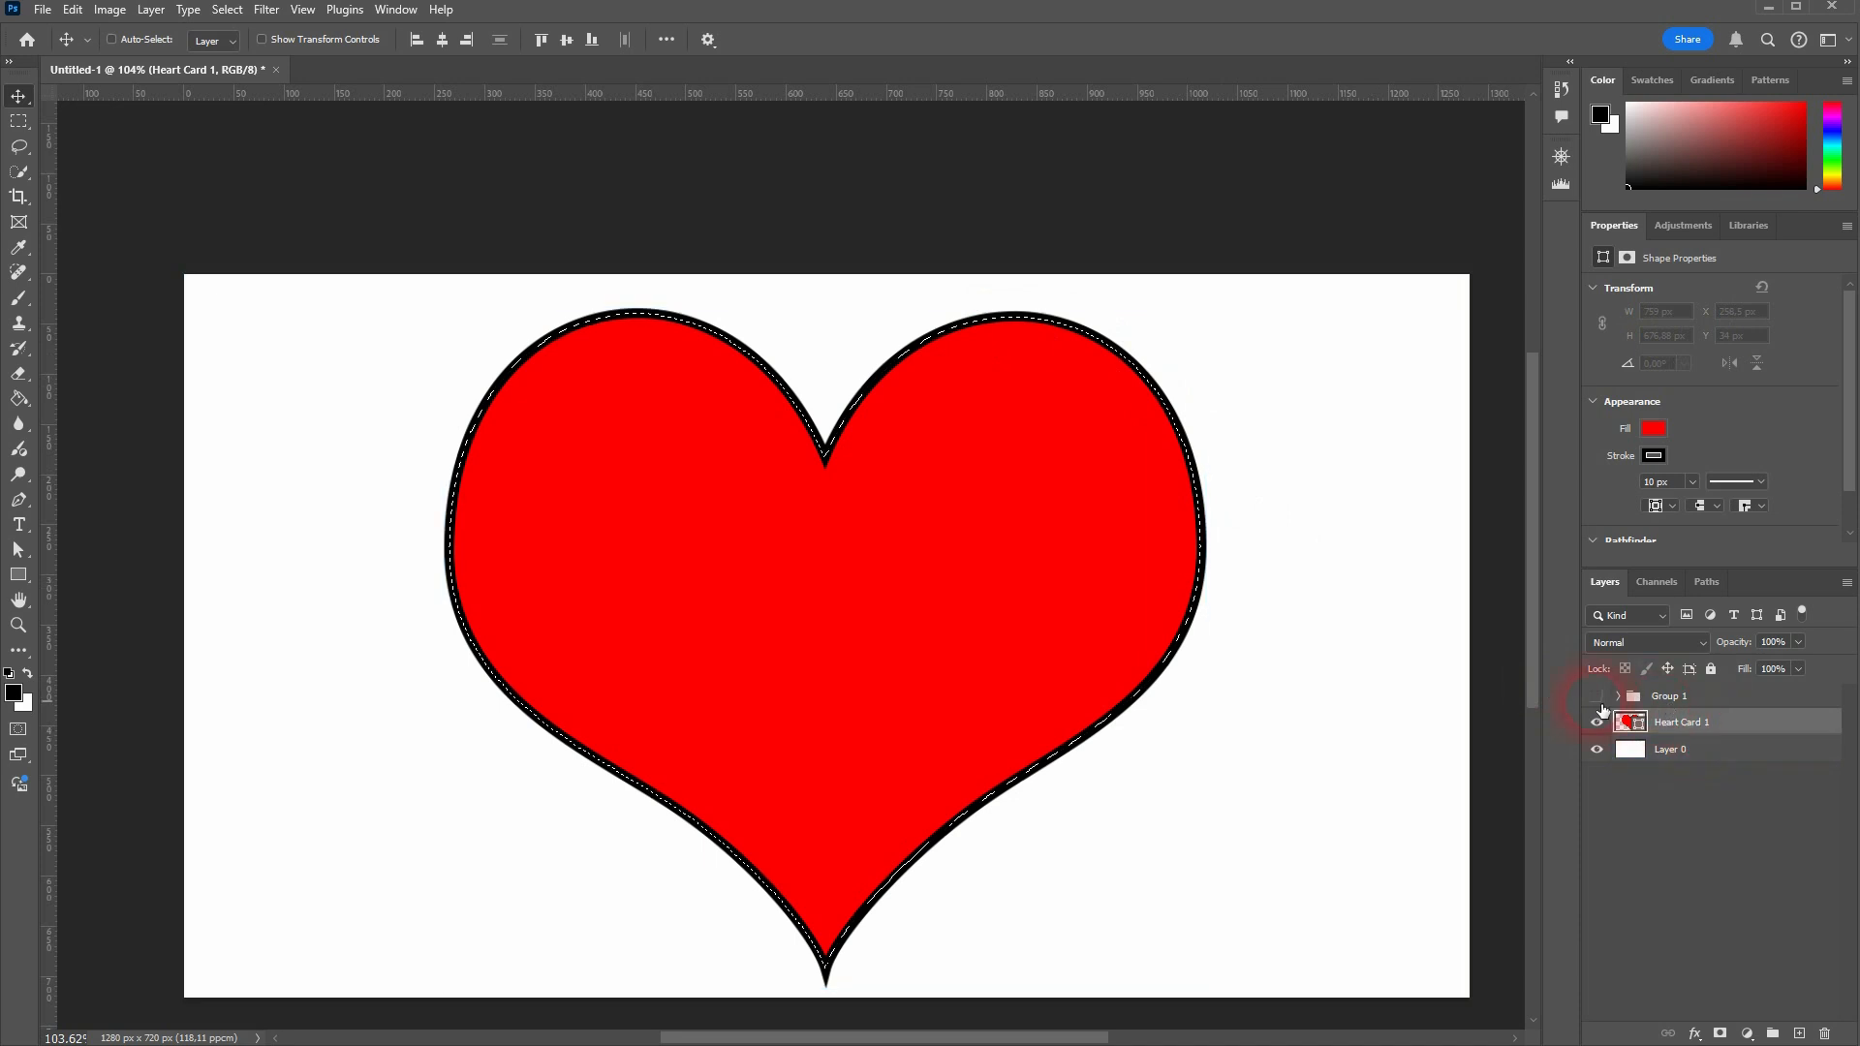
pyautogui.click(1596, 696)
# - Add a layer mask to the photo group from the heart-shaped selection
pyautogui.click(1679, 698)
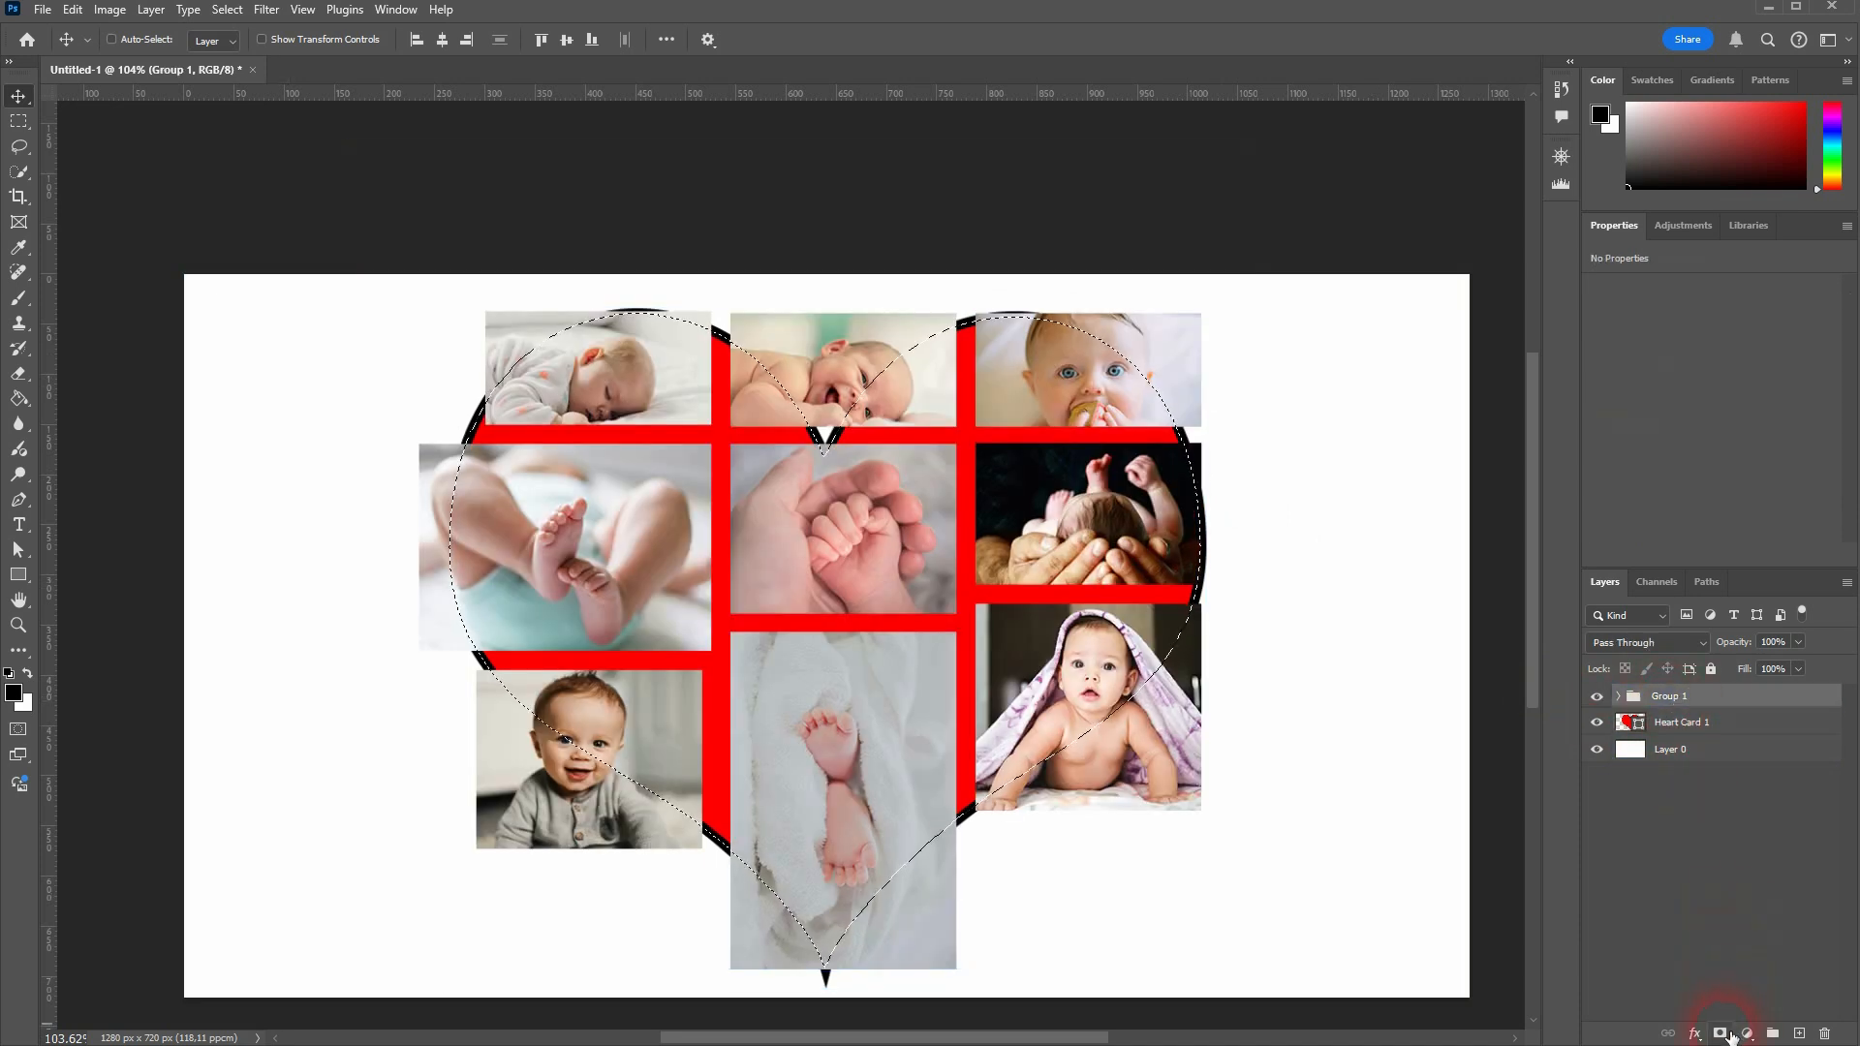
pyautogui.click(1724, 1034)
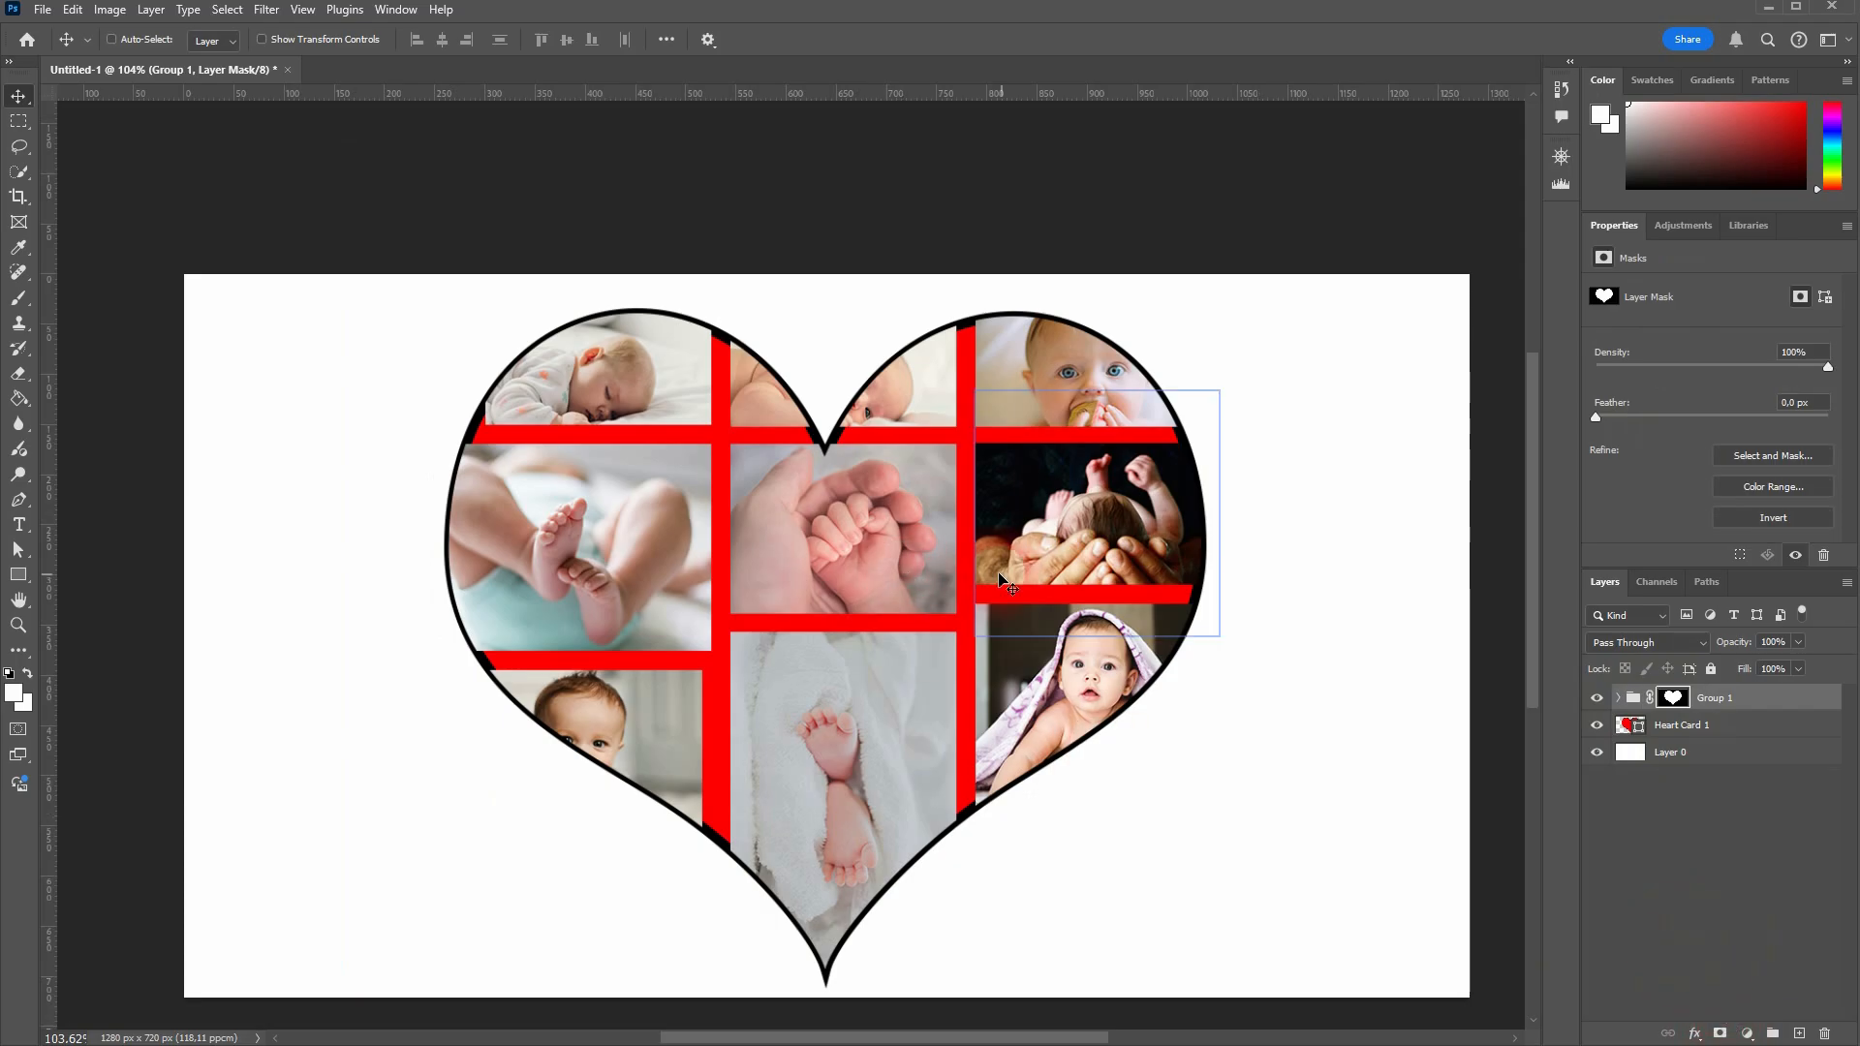
pyautogui.click(1714, 750)
pyautogui.click(1631, 729)
pyautogui.click(1693, 692)
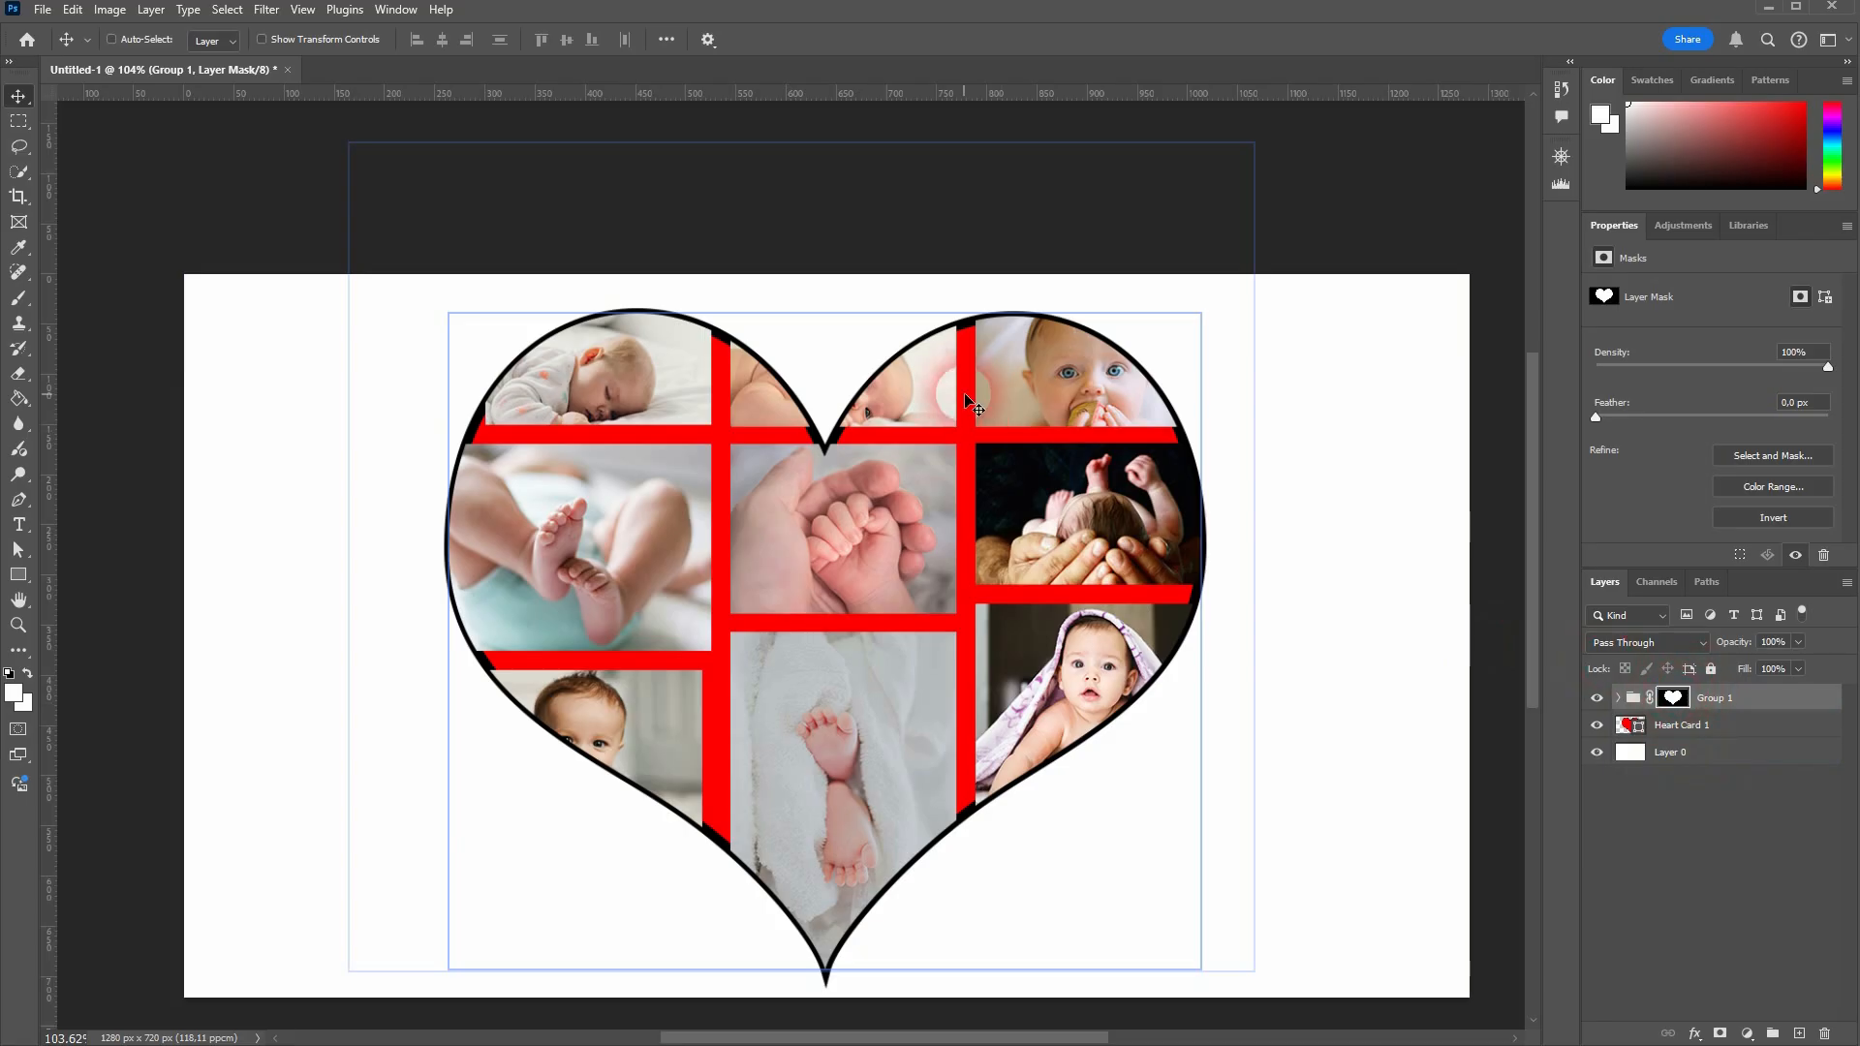
# - Try no fill, black and white as the fill of the Heart Card 1 shape
pyautogui.click(1631, 733)
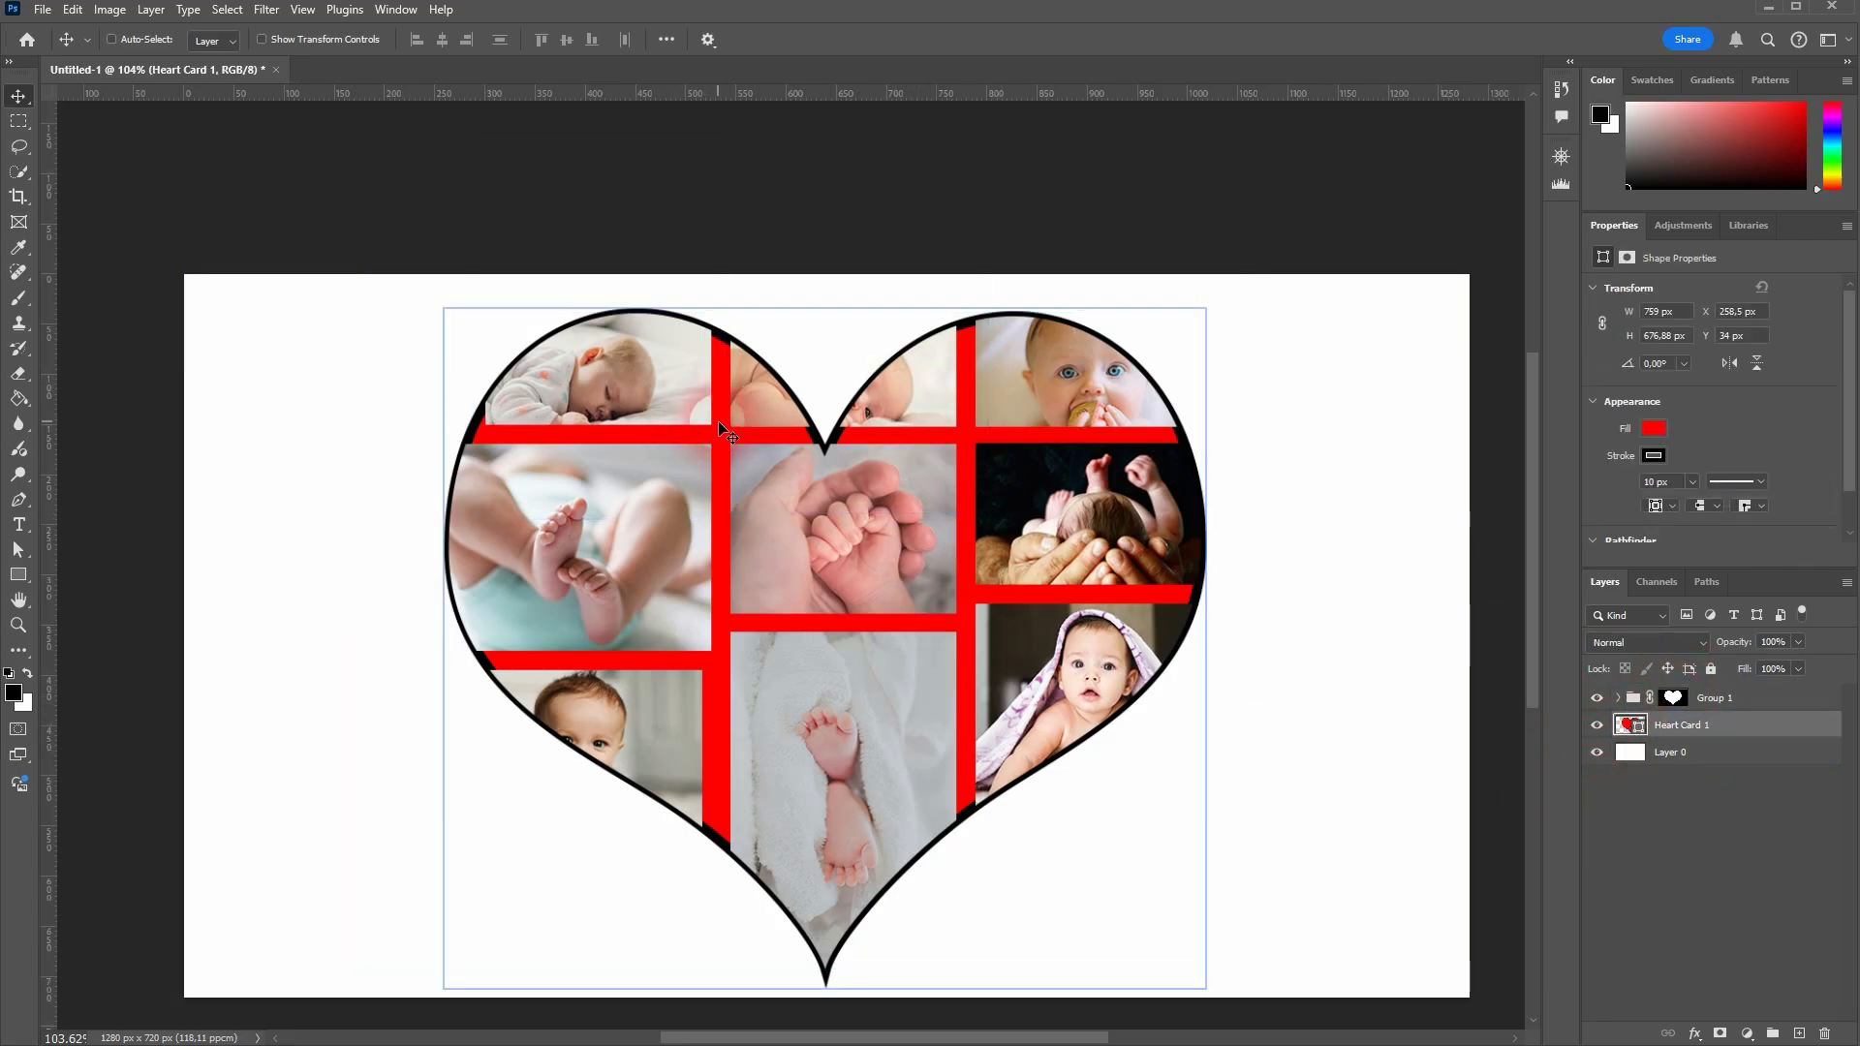
pyautogui.click(117, 622)
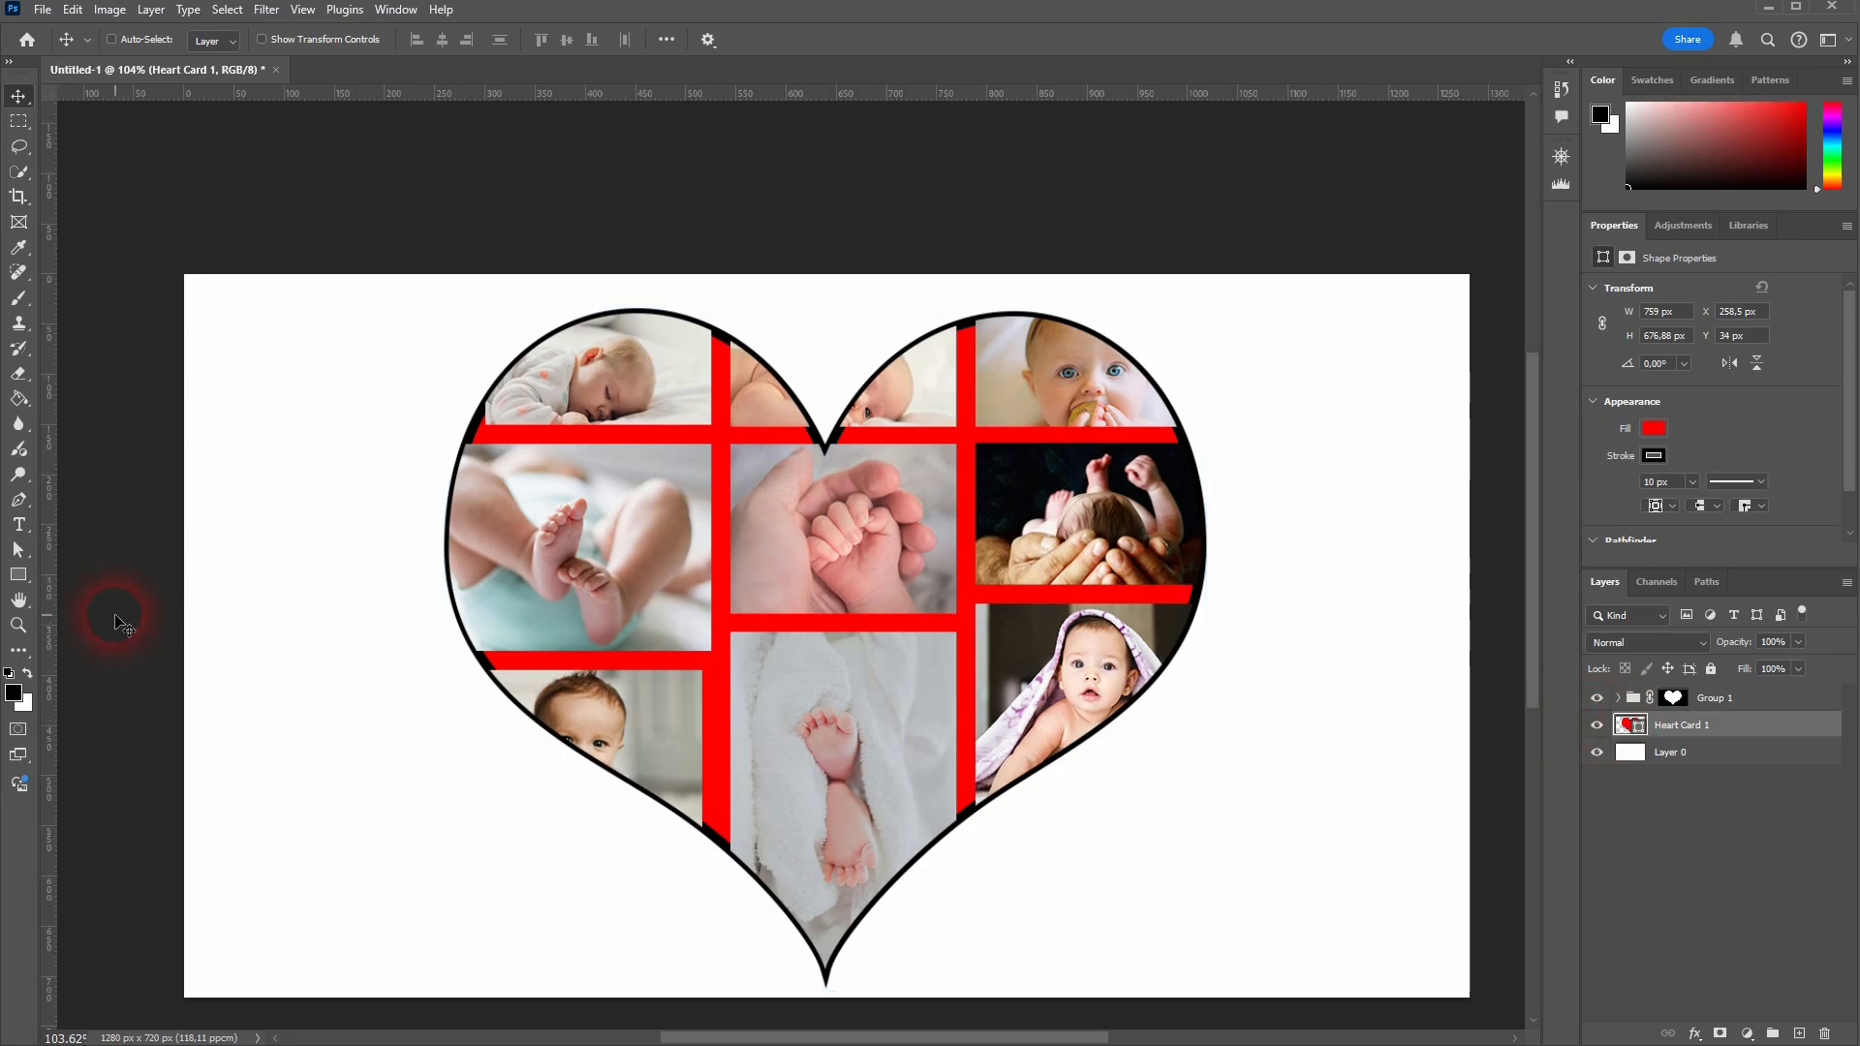
pyautogui.click(19, 577)
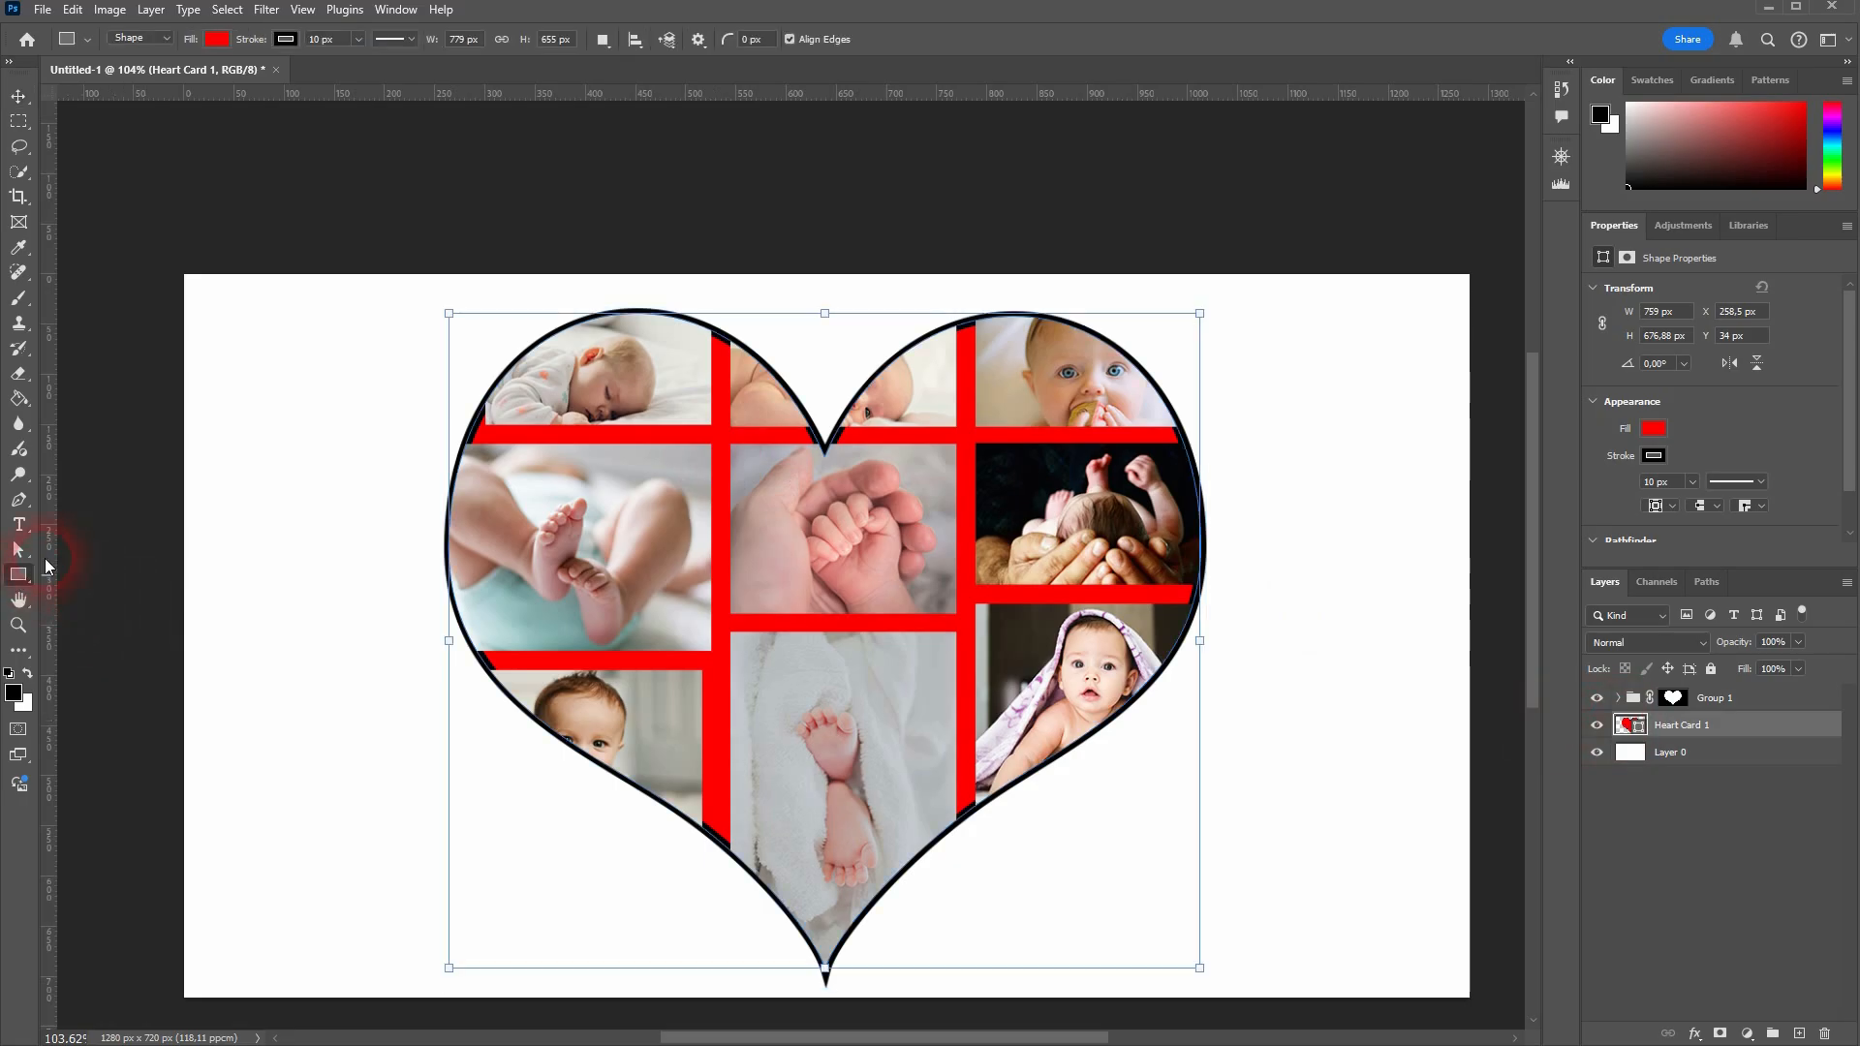
pyautogui.click(217, 43)
pyautogui.click(140, 82)
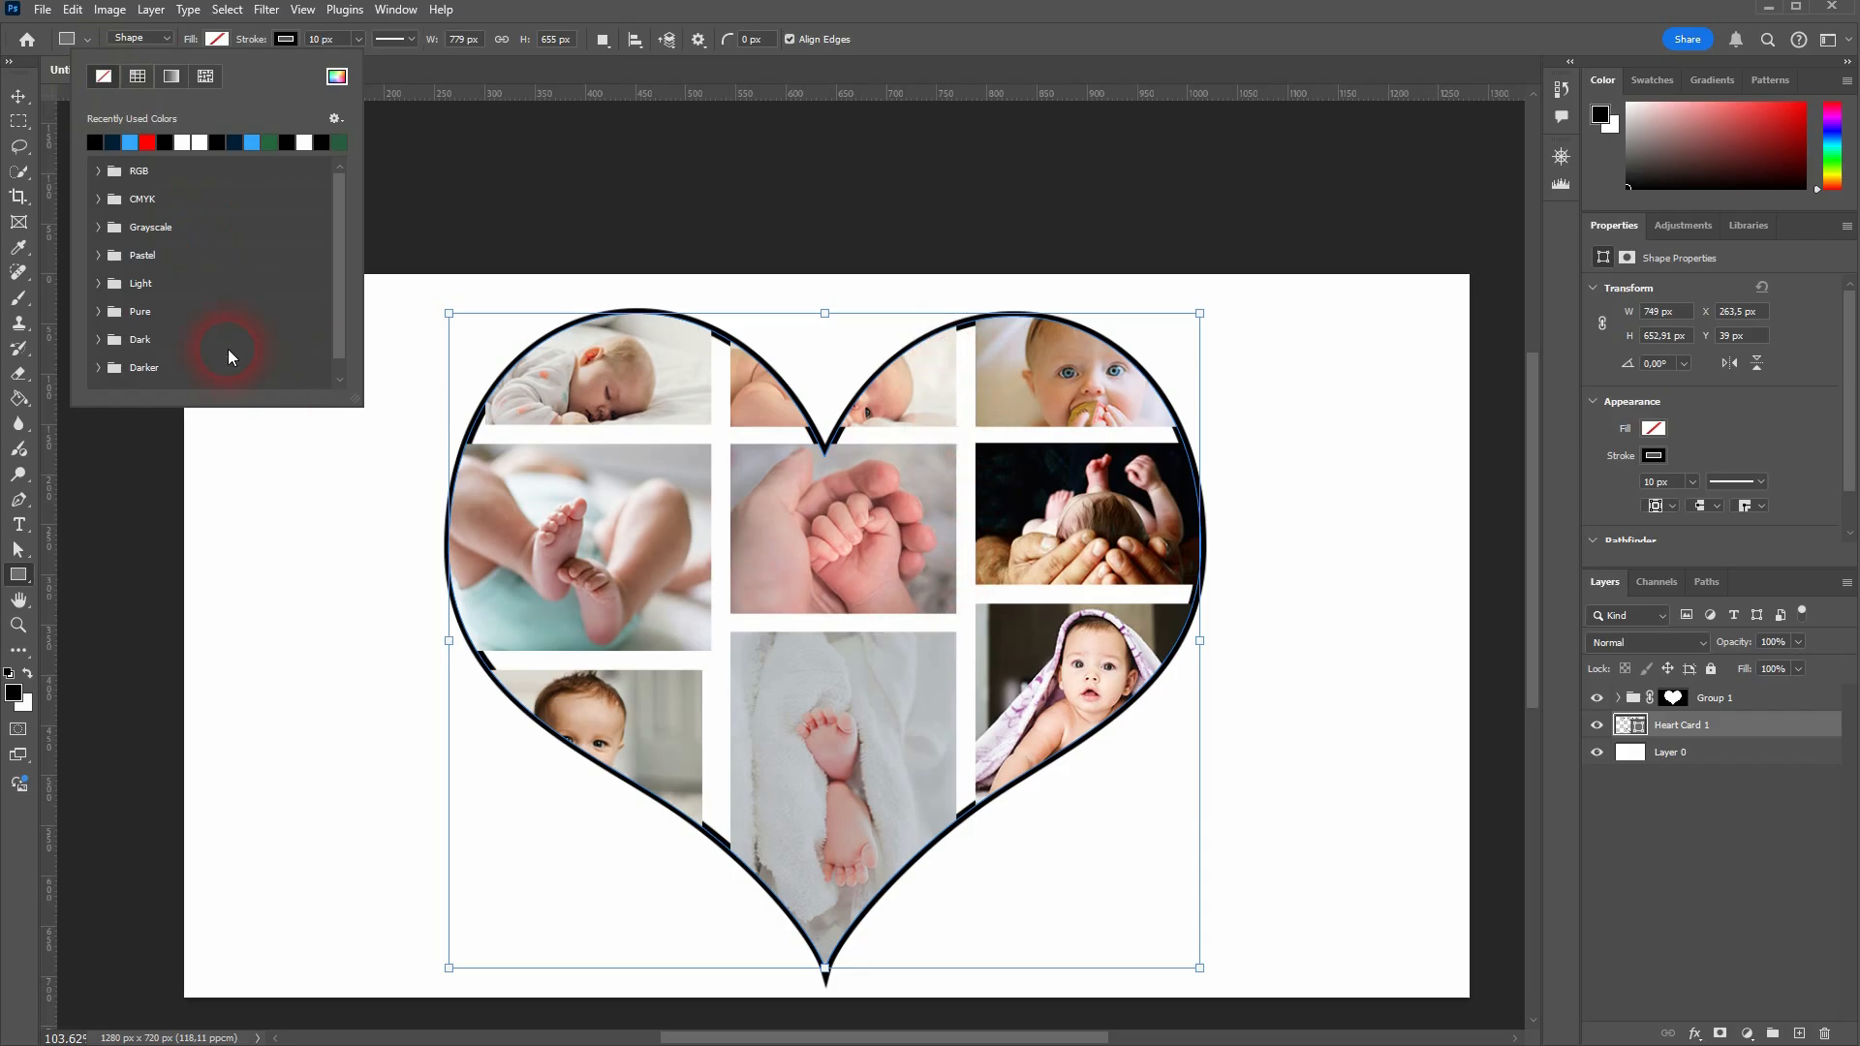
pyautogui.click(169, 146)
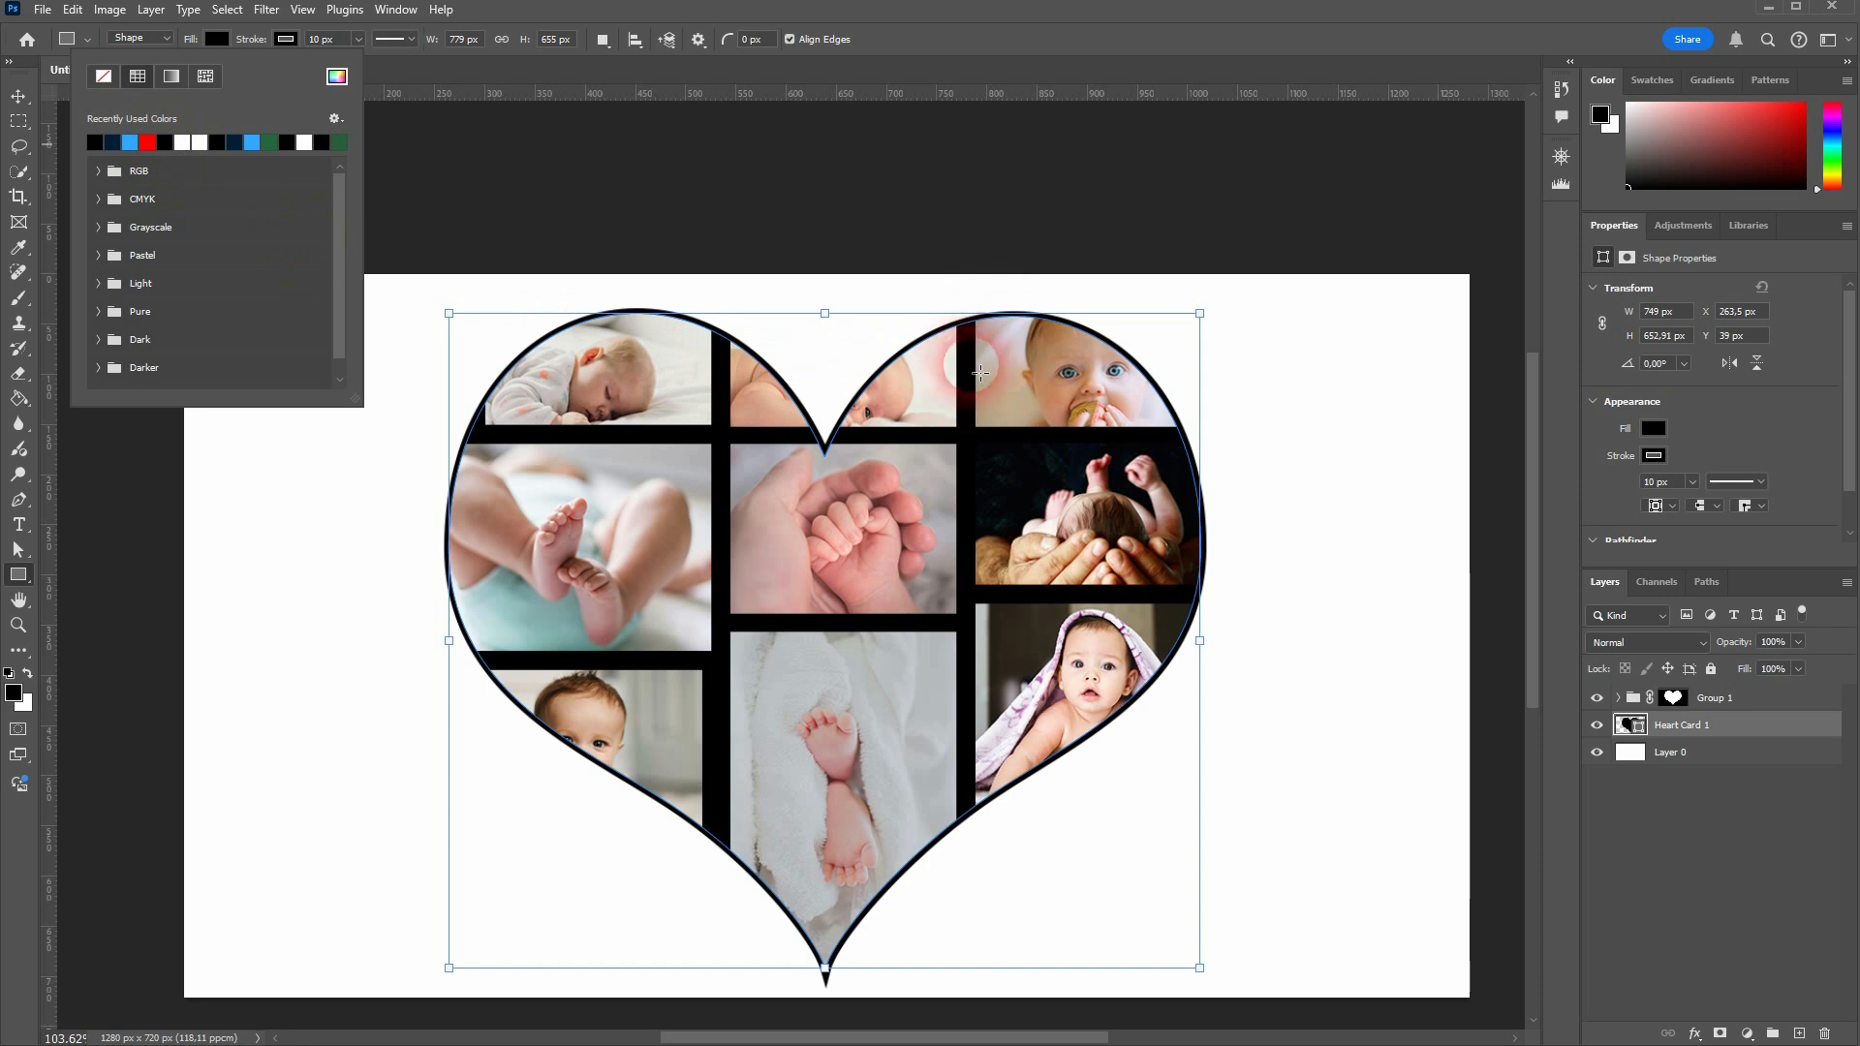
pyautogui.click(199, 143)
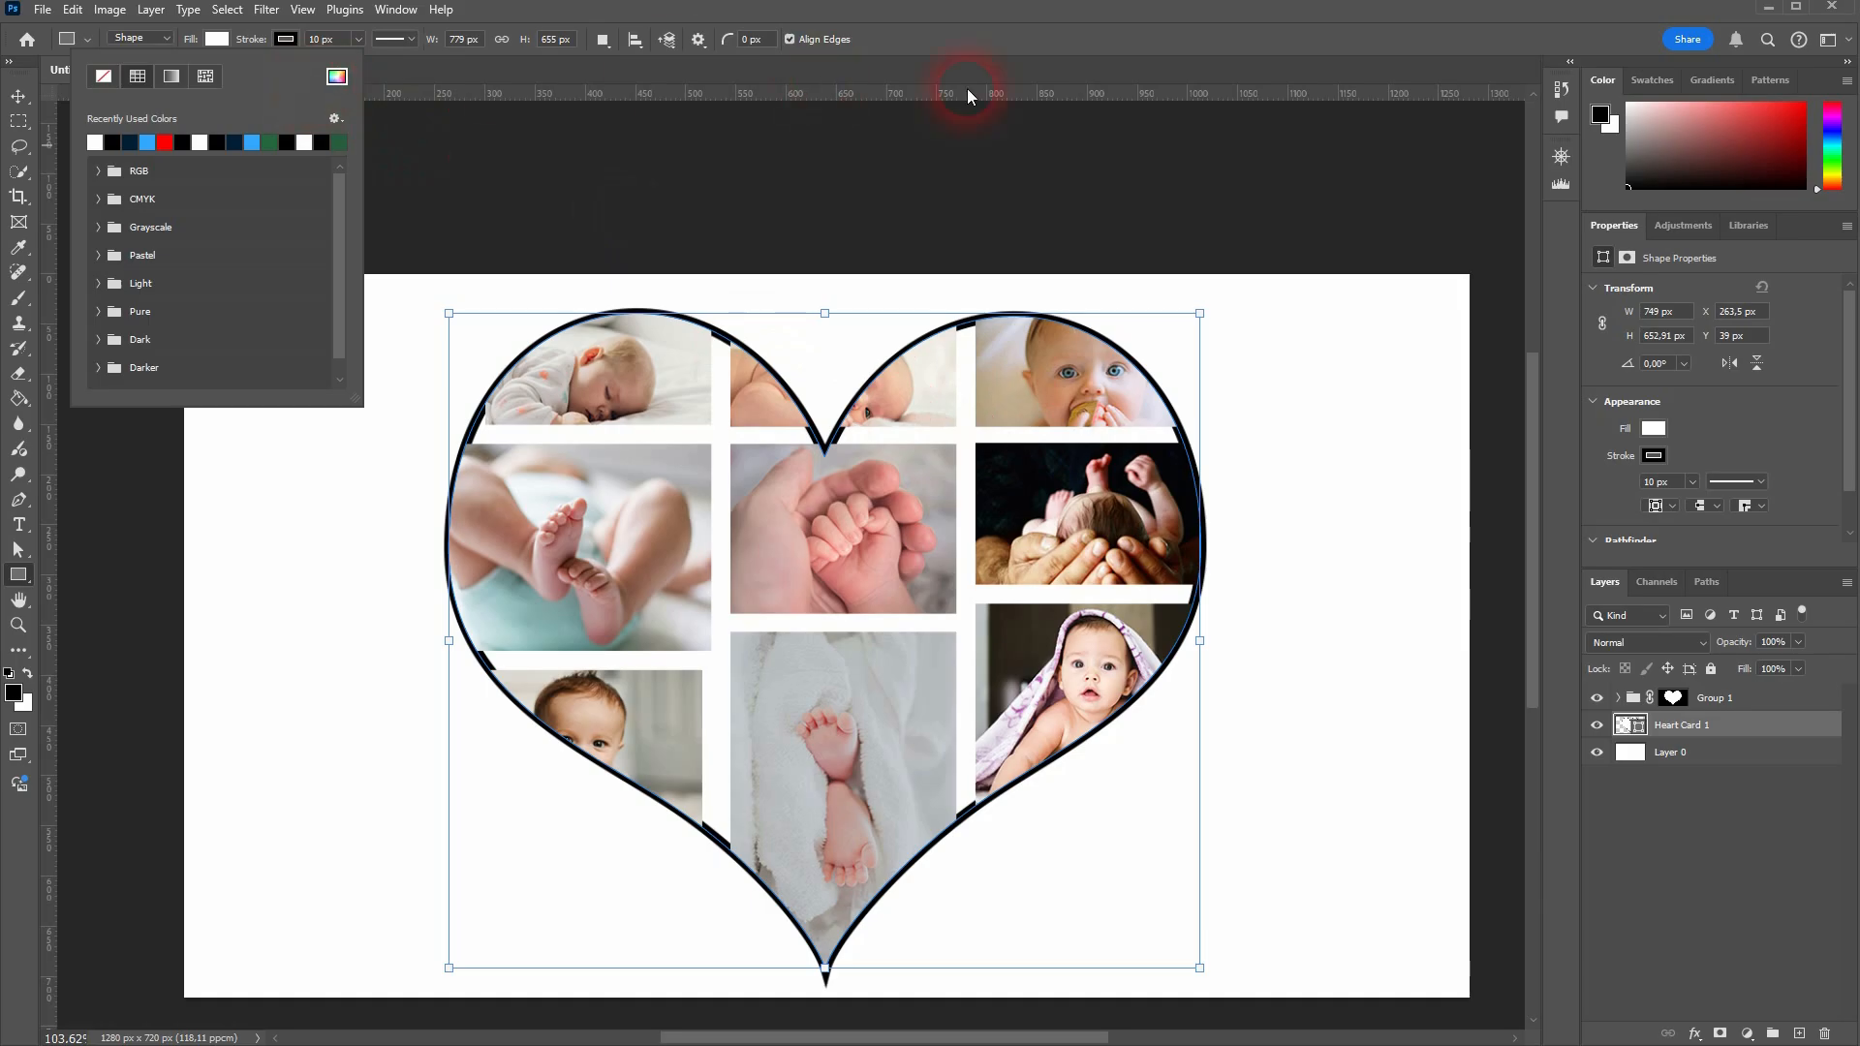
pyautogui.click(1032, 54)
# - Inspect the outline at the gaps between the photos, and undo the heart's fill changes and the photo group's layer mask
pyautogui.scroll(5, 947, 365)
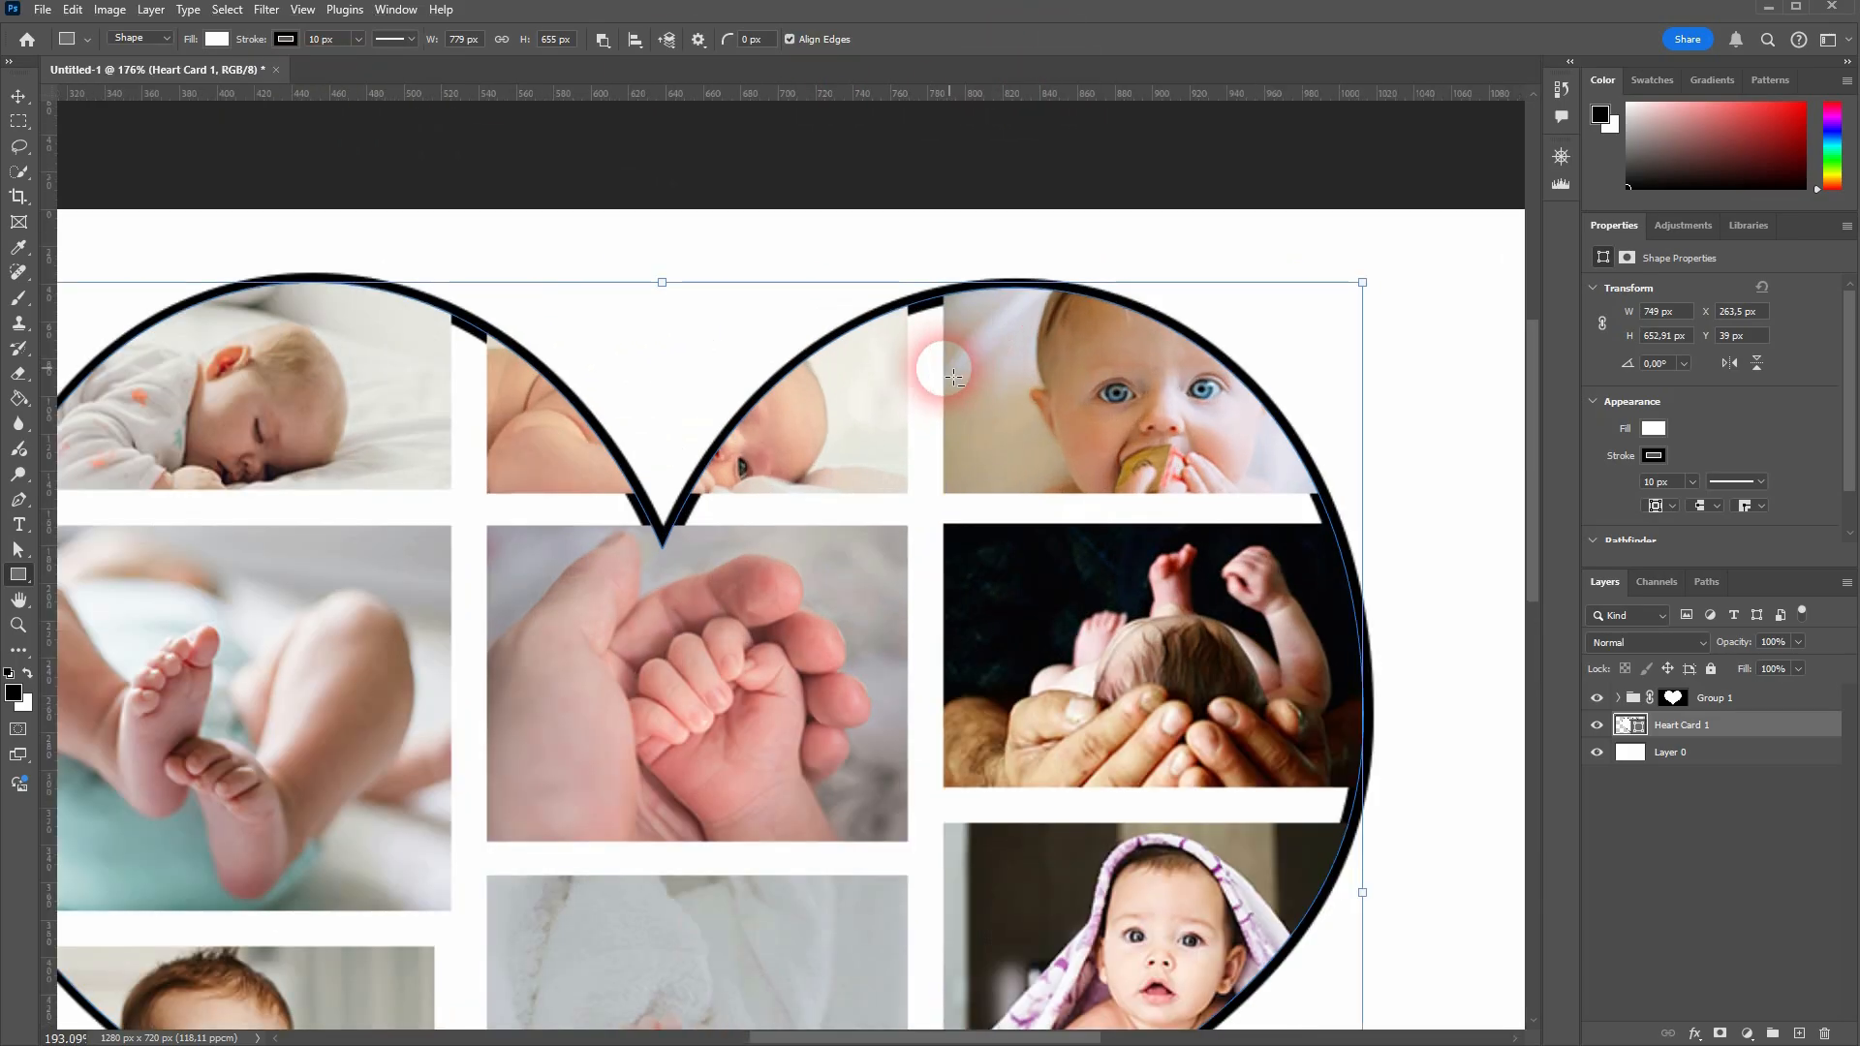
pyautogui.scroll(1, 944, 371)
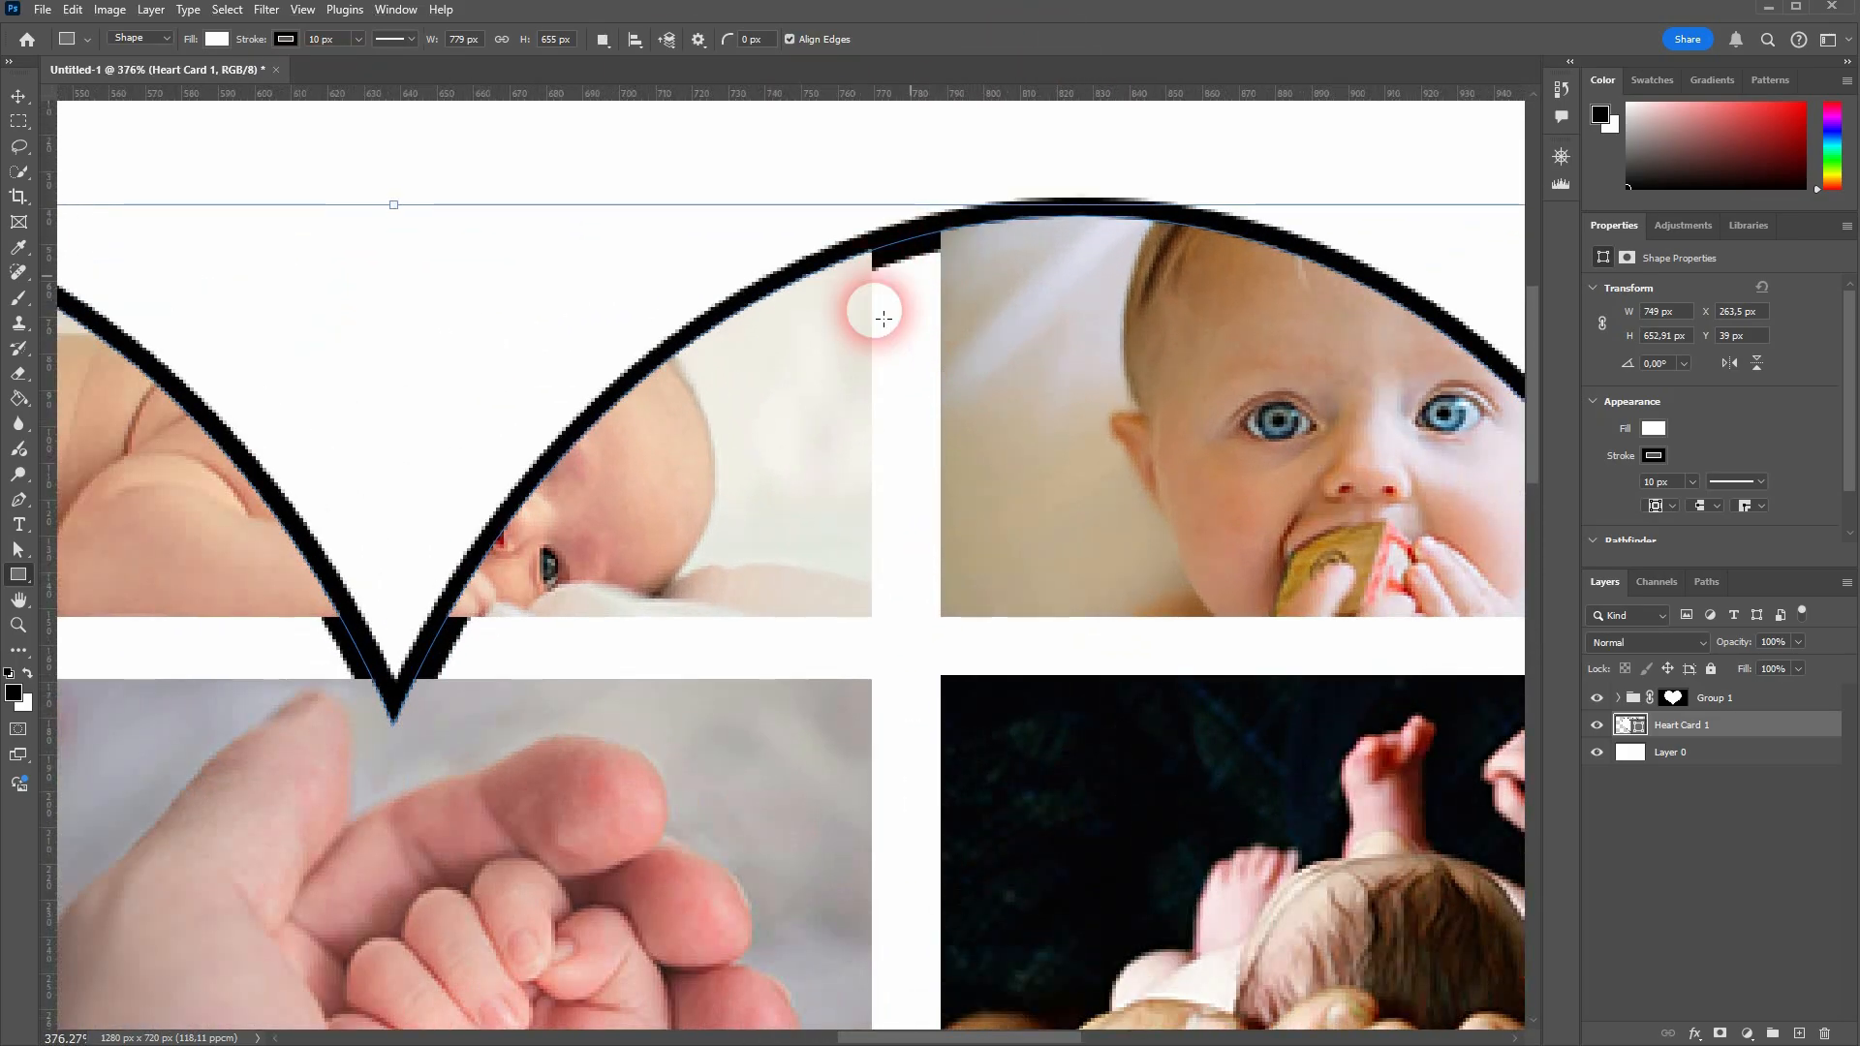
pyautogui.scroll(-1, 560, 710)
pyautogui.scroll(-3, 561, 710)
pyautogui.scroll(-4, 412, 727)
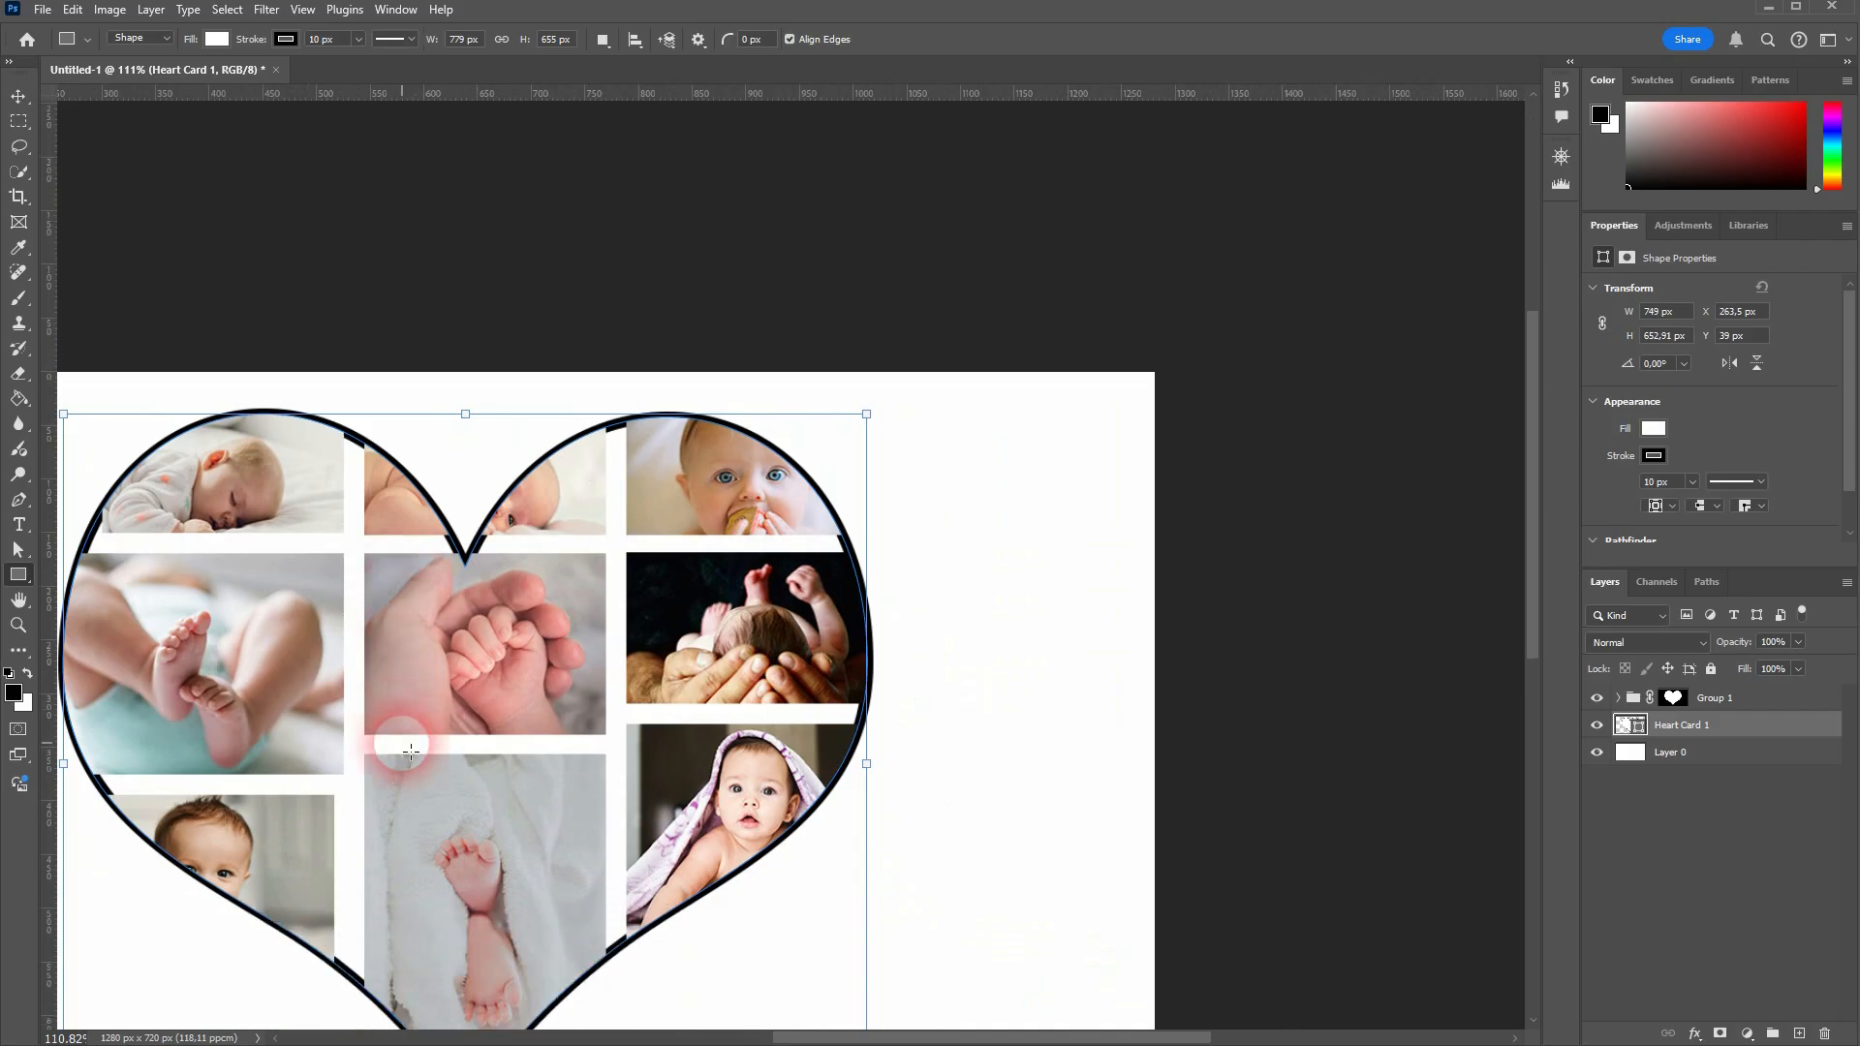
pyautogui.hotkey('ctrl', 'z')
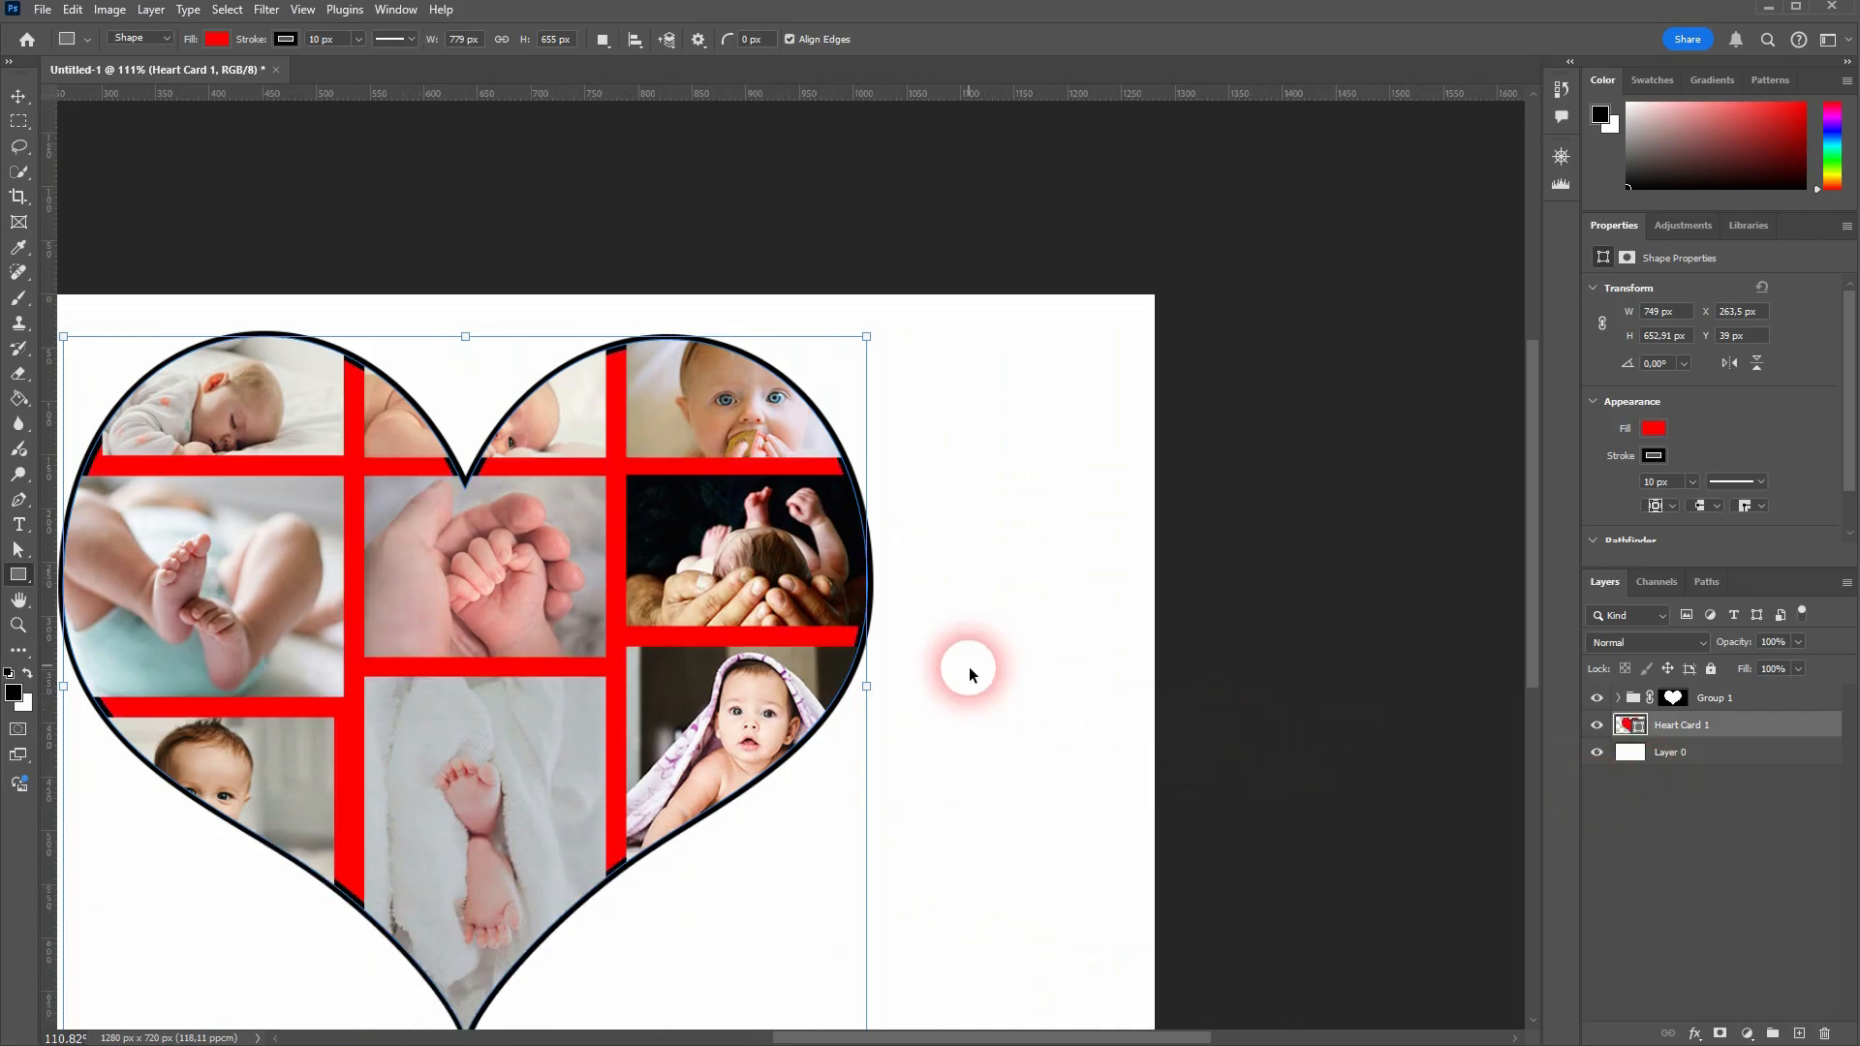
pyautogui.hotkey('ctrl', 'z')
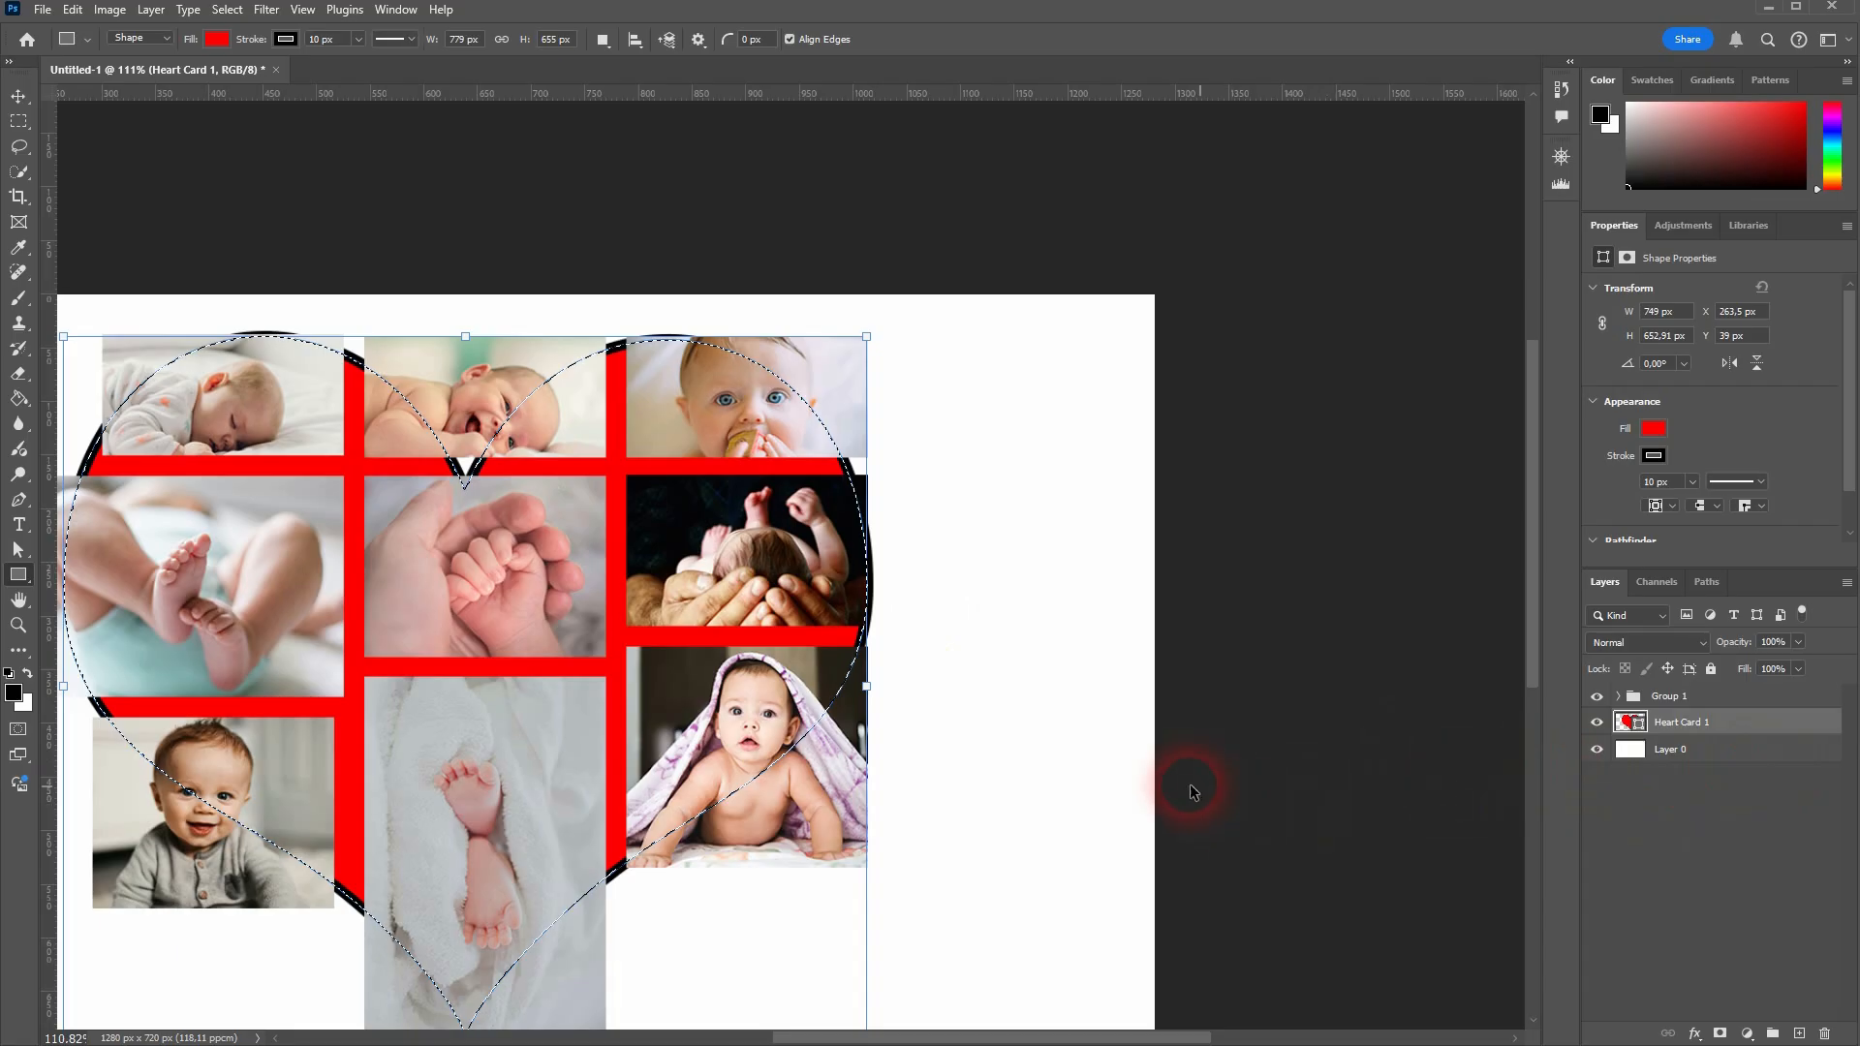
# - Deselect the heart-shaped selection and remove the stroke from the Heart Card 1 shape
pyautogui.hotkey('ctrl', 'd')
pyautogui.moveTo(1026, 1037); pyautogui.dragTo(955, 1036)
pyautogui.scroll(-2, 1014, 730)
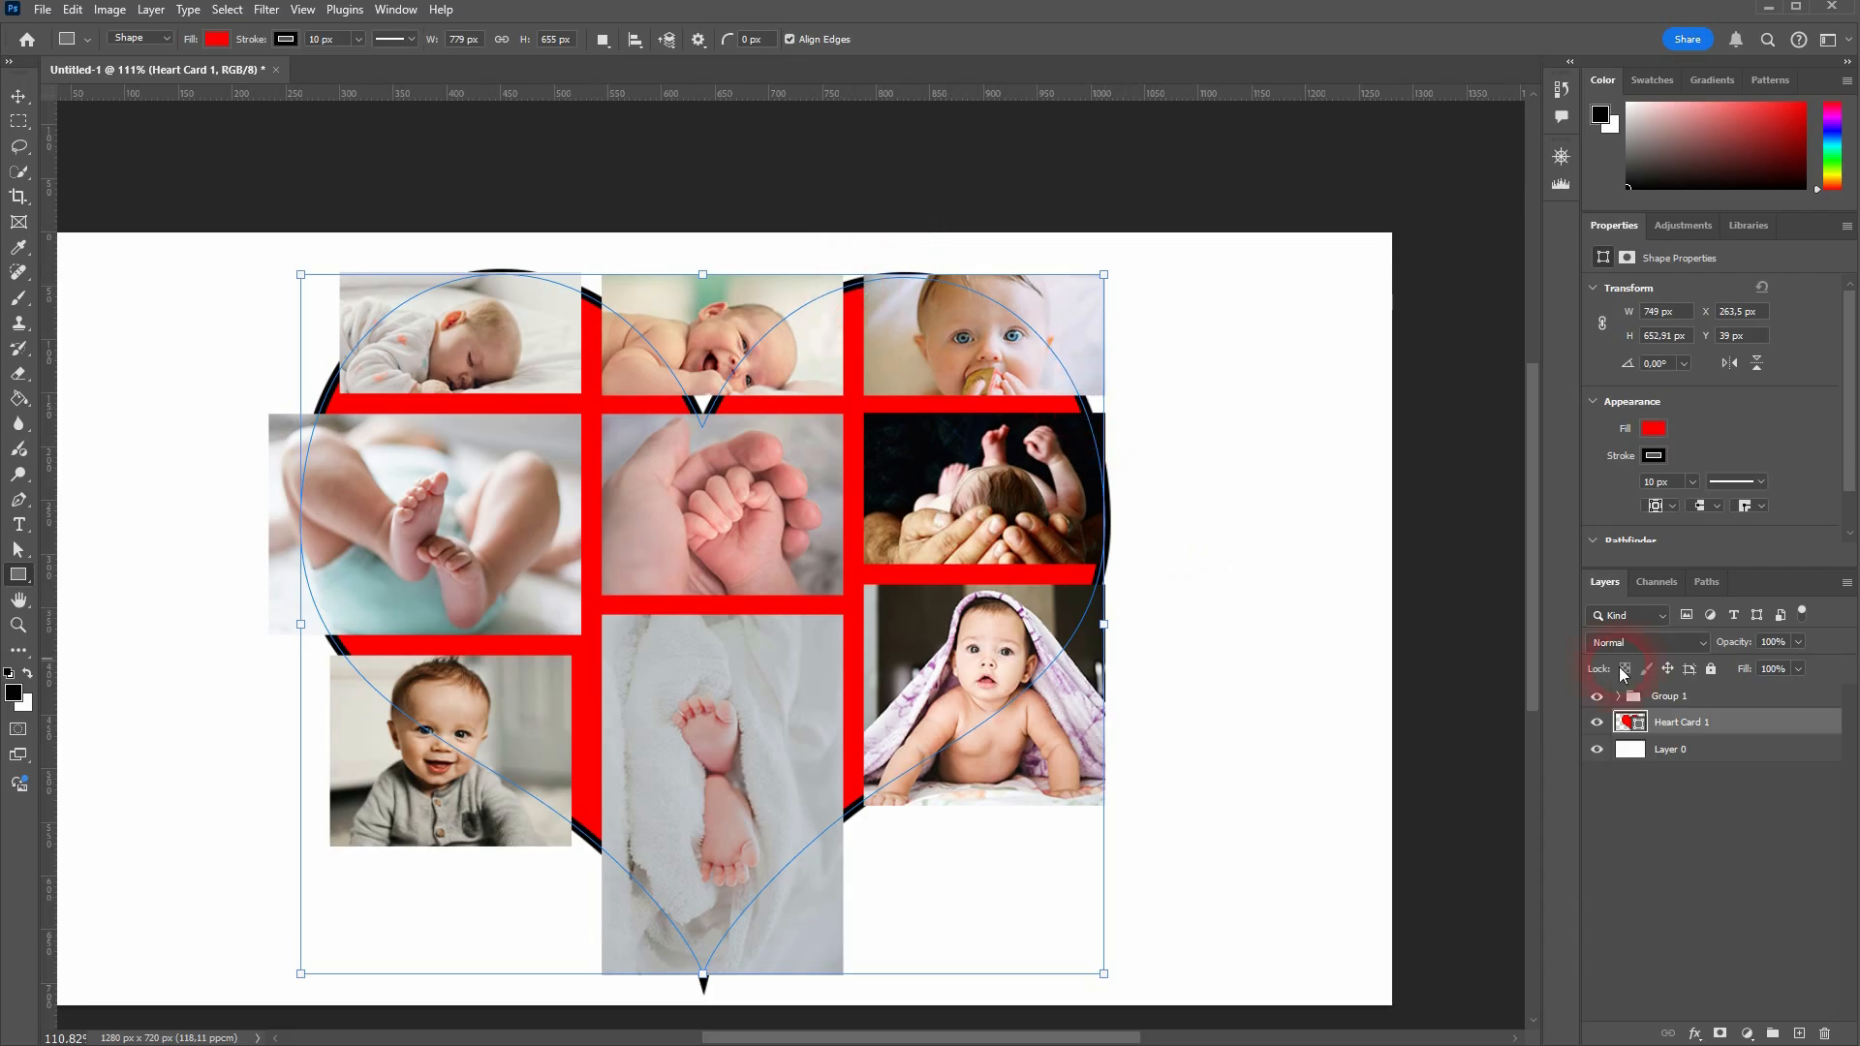
pyautogui.click(285, 40)
pyautogui.click(170, 81)
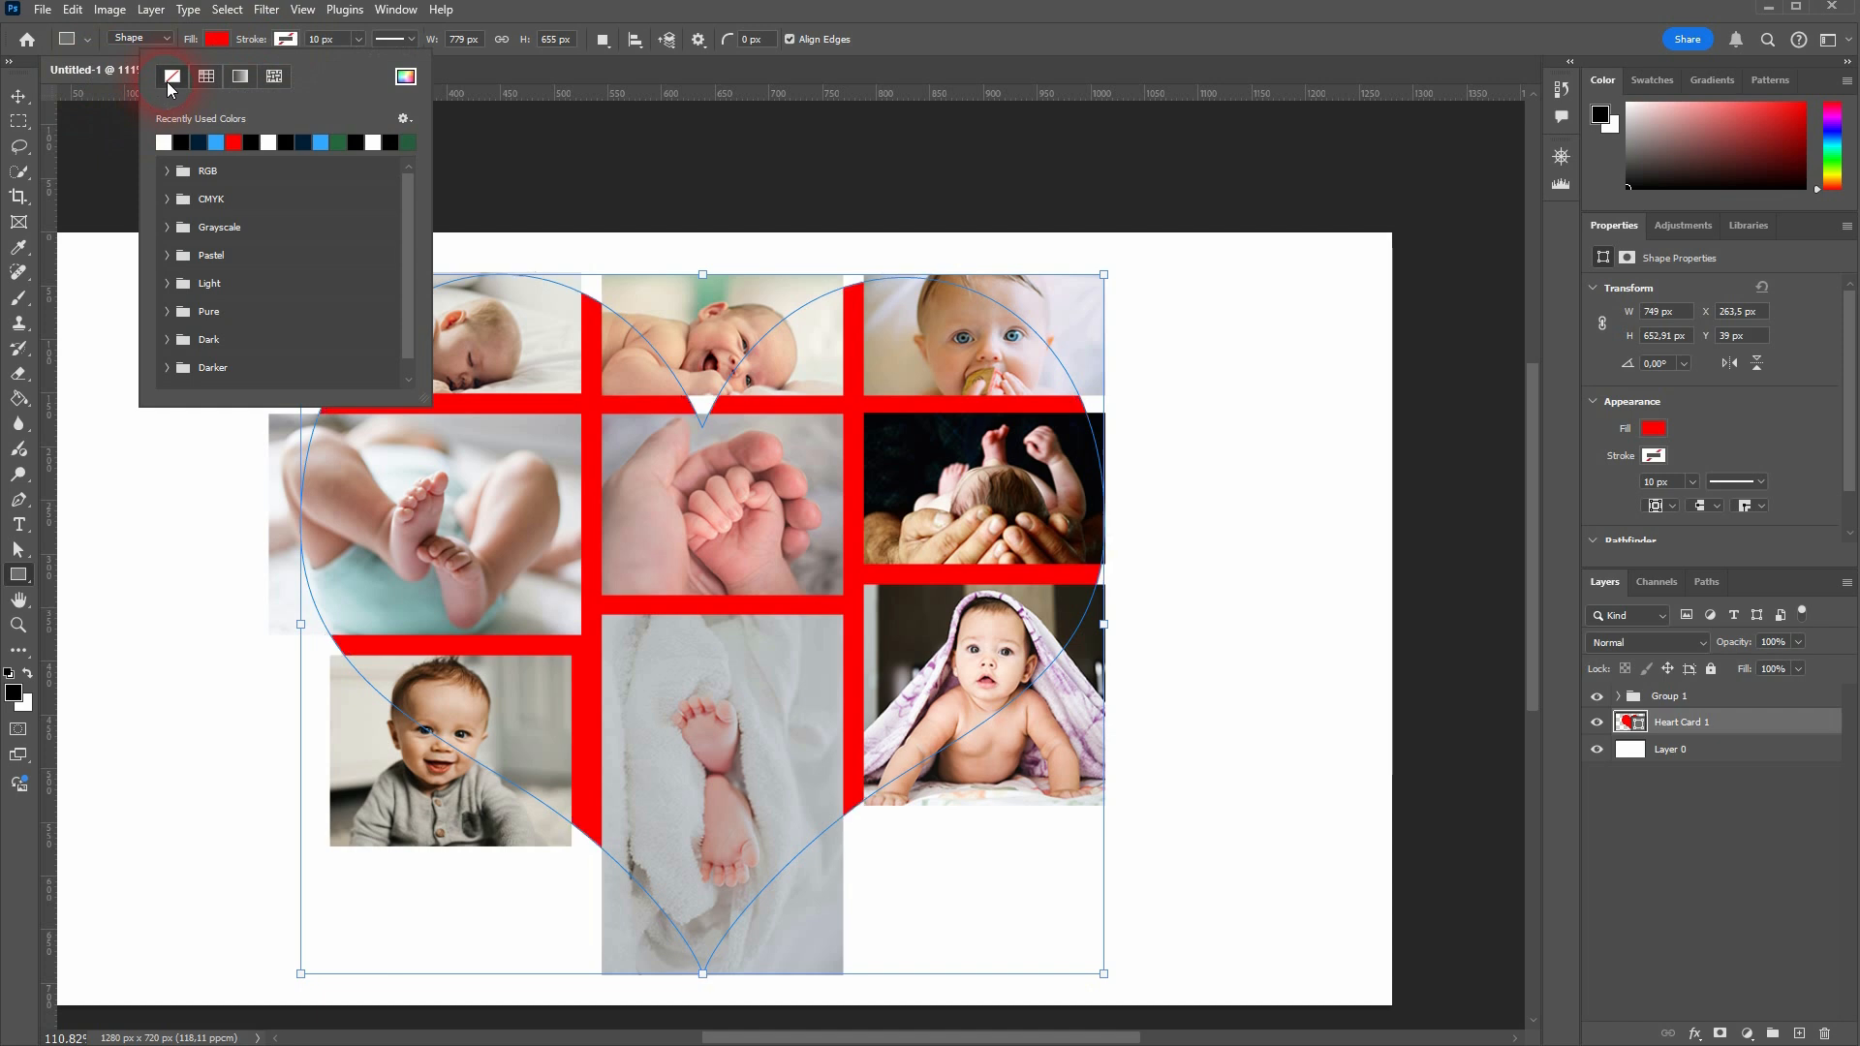
pyautogui.click(1272, 67)
# - Duplicate the Heart Card 1 layer and hide the copy
pyautogui.click(1746, 725)
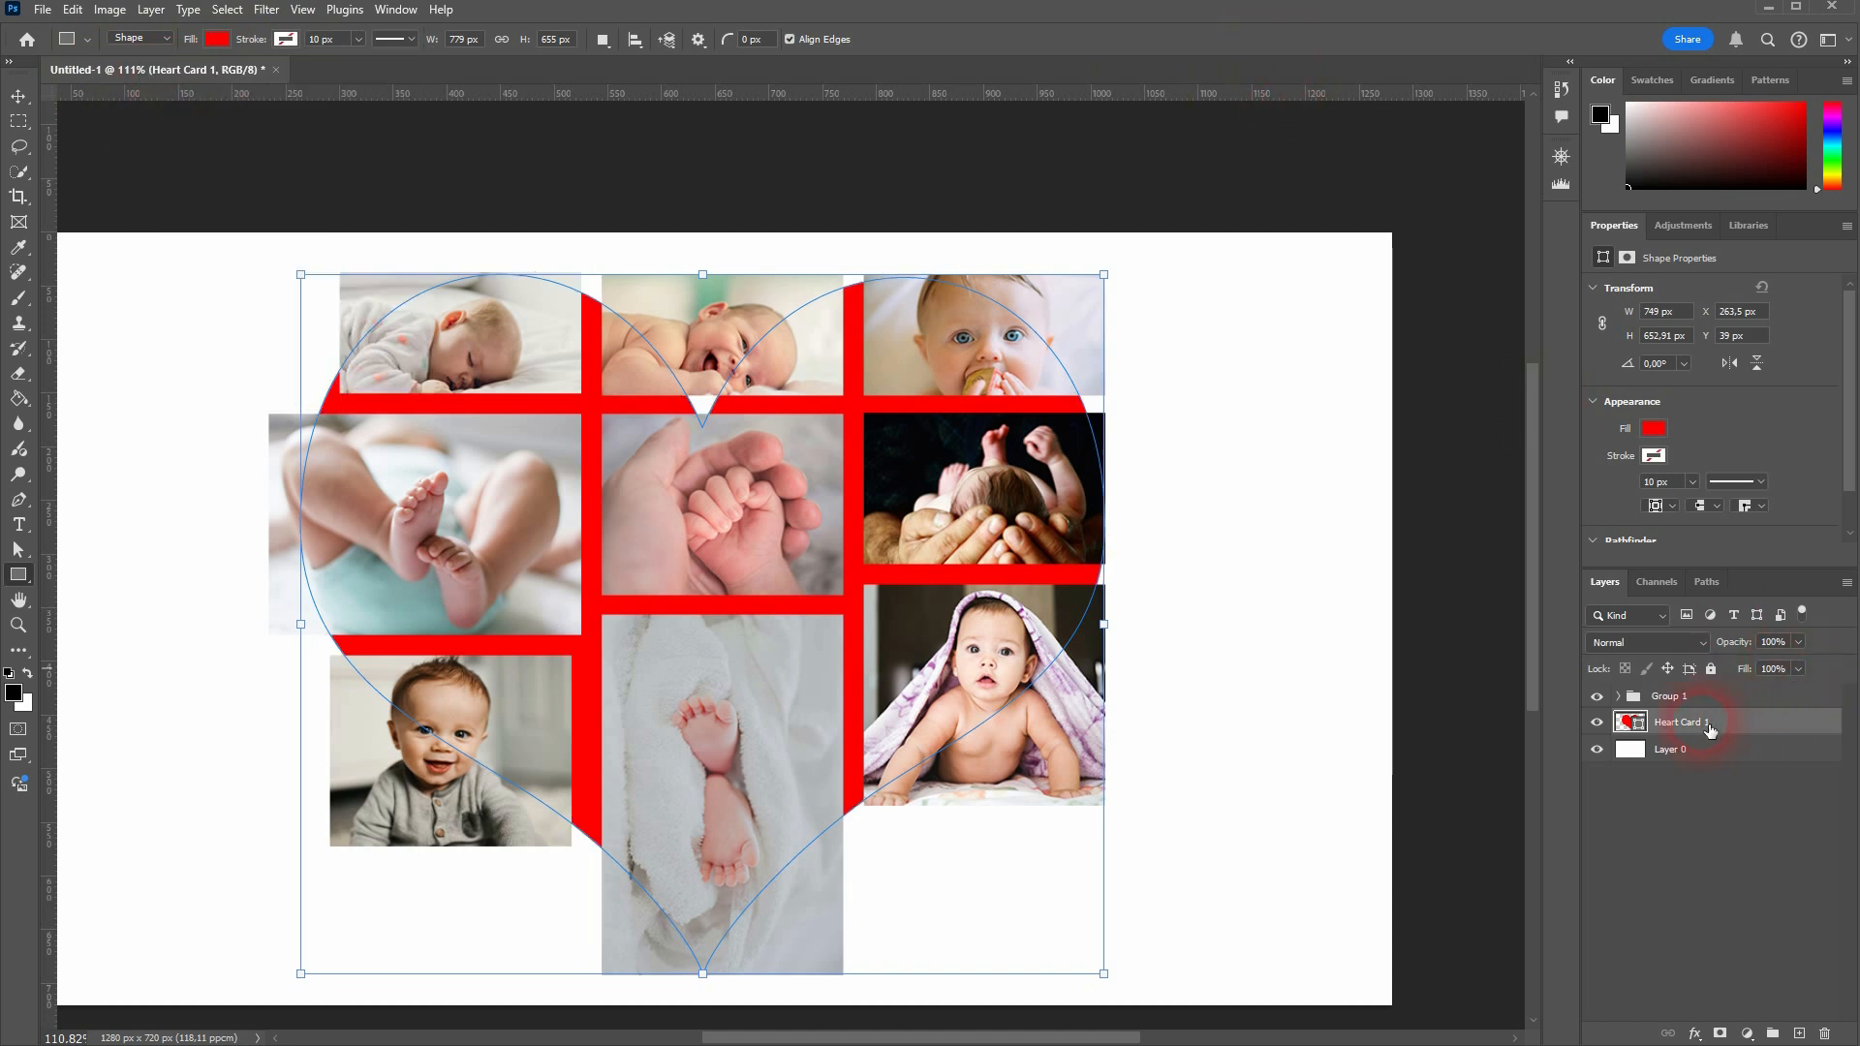
pyautogui.hotkey('ctrl', 'j')
pyautogui.click(1597, 722)
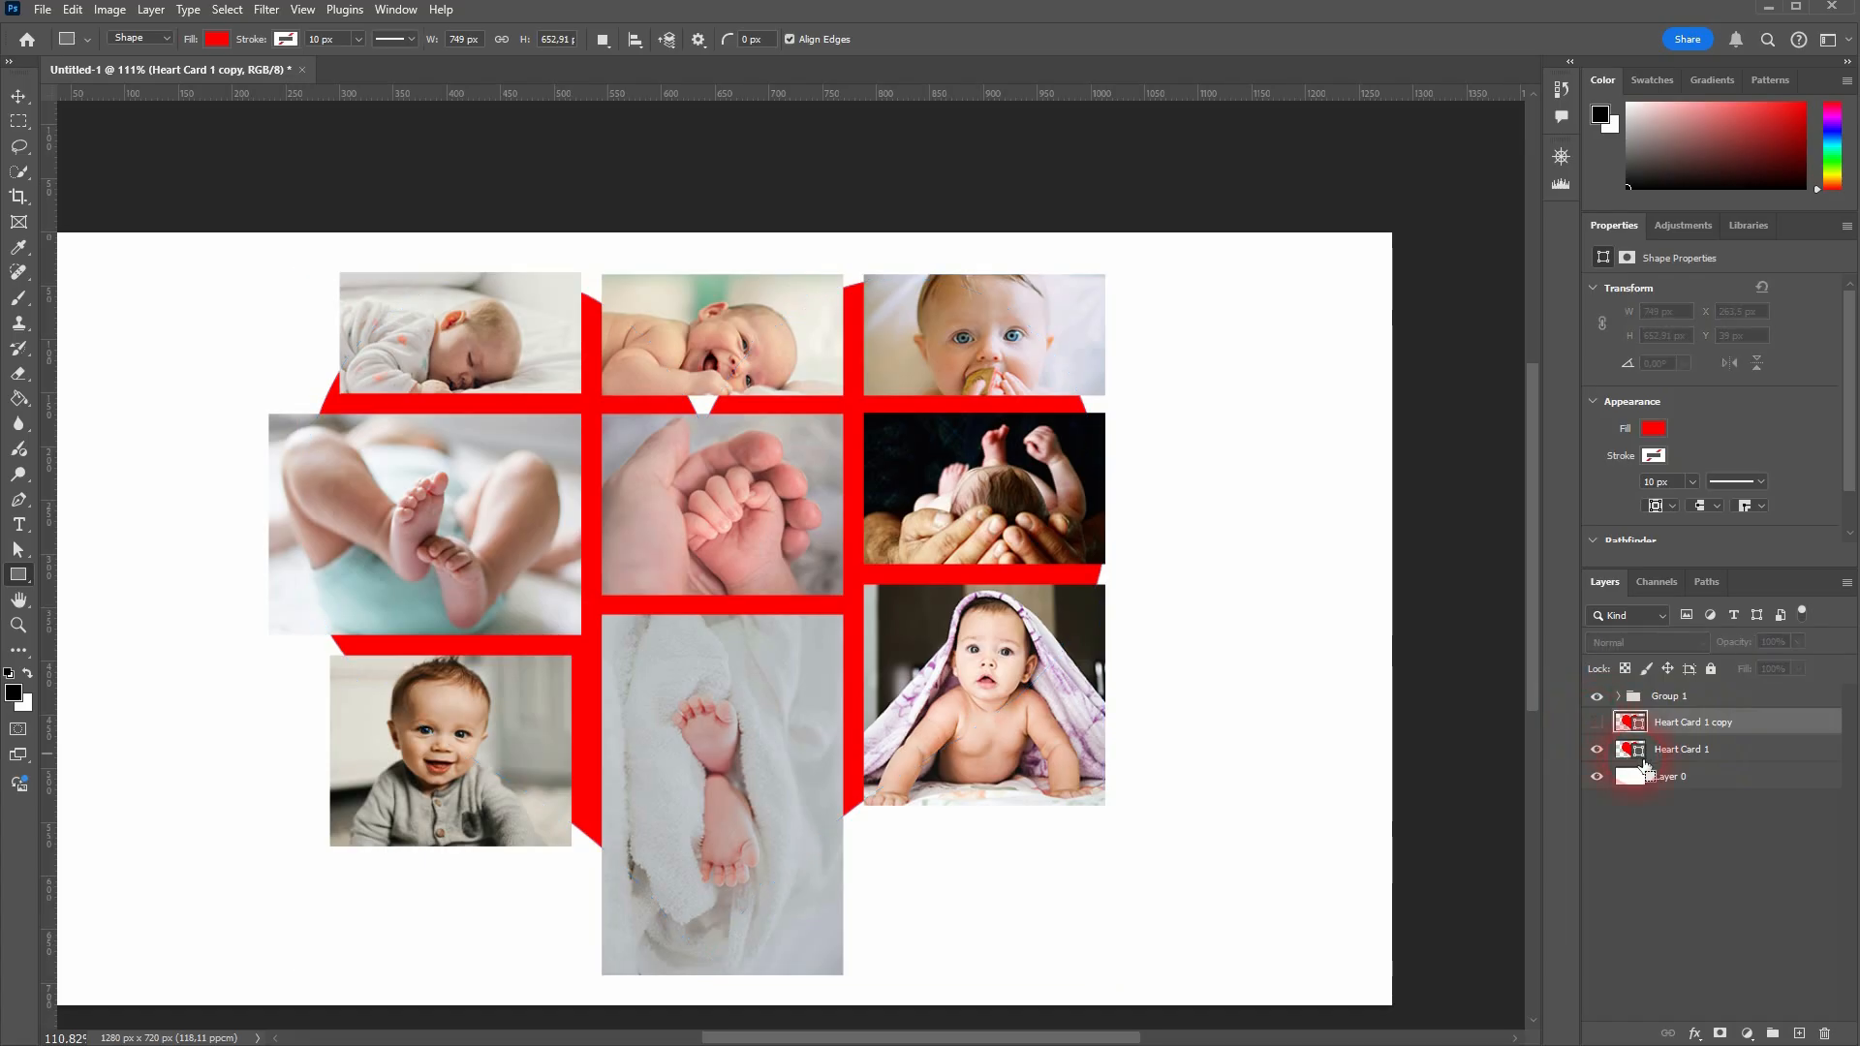
# - Load the original Heart Card 1 shape as a selection and use it to add a layer mask to Group 1
pyautogui.keyDown('ctrl'); pyautogui.click(1630, 750); pyautogui.keyUp('ctrl')
pyautogui.click(1685, 696)
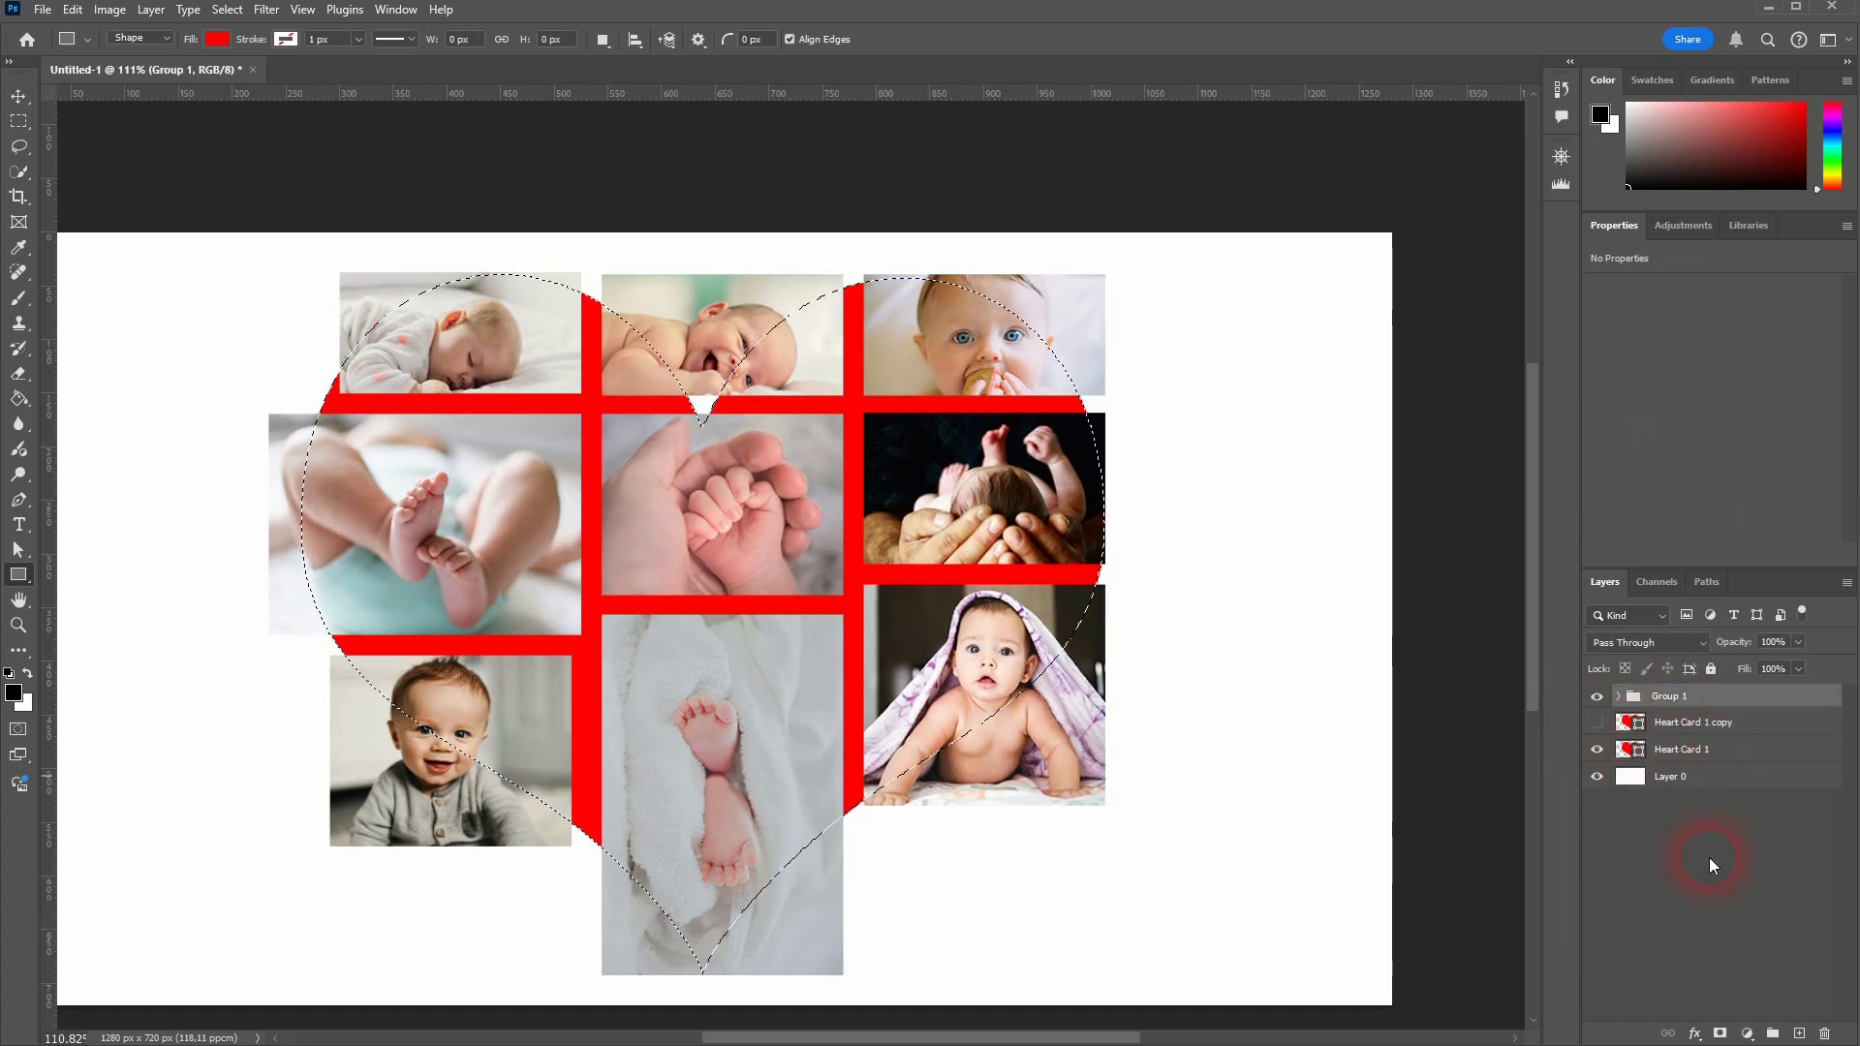
pyautogui.click(1721, 1031)
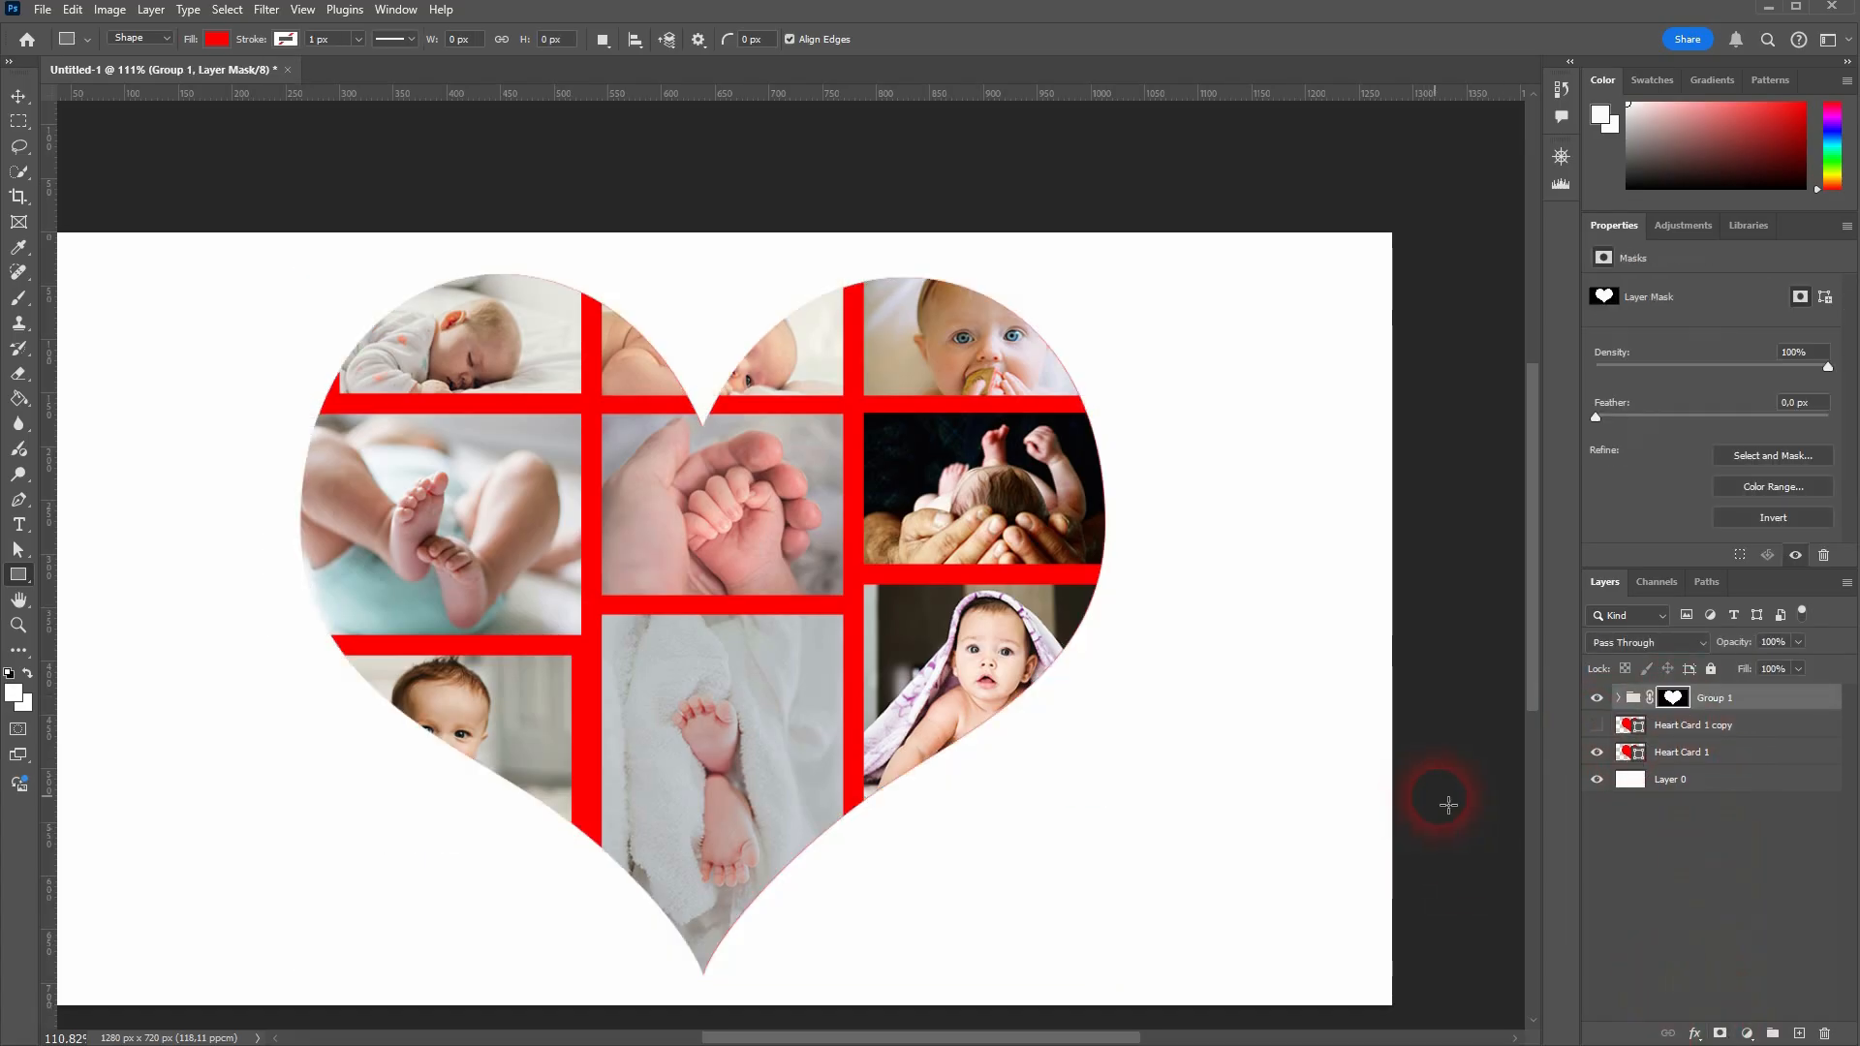
# - Set the fill of the original Heart Card 1 shape to no color
pyautogui.click(1667, 752)
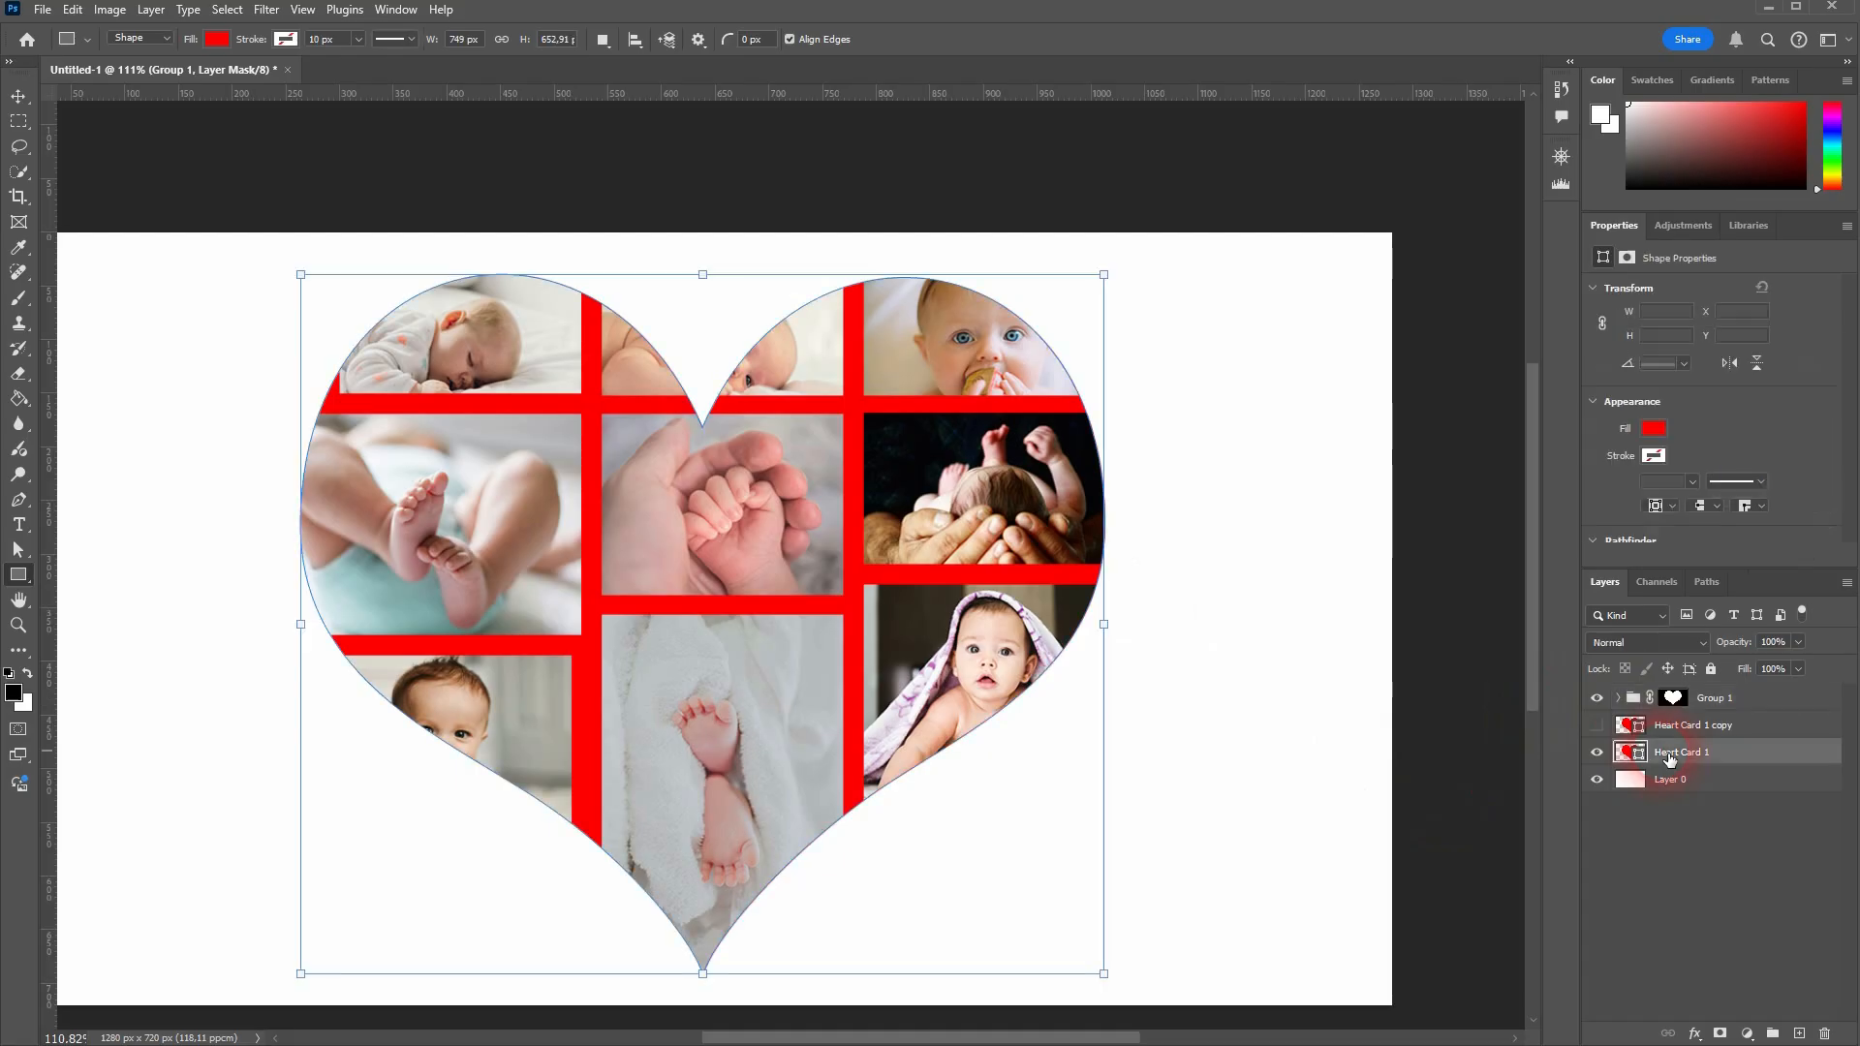
pyautogui.click(210, 43)
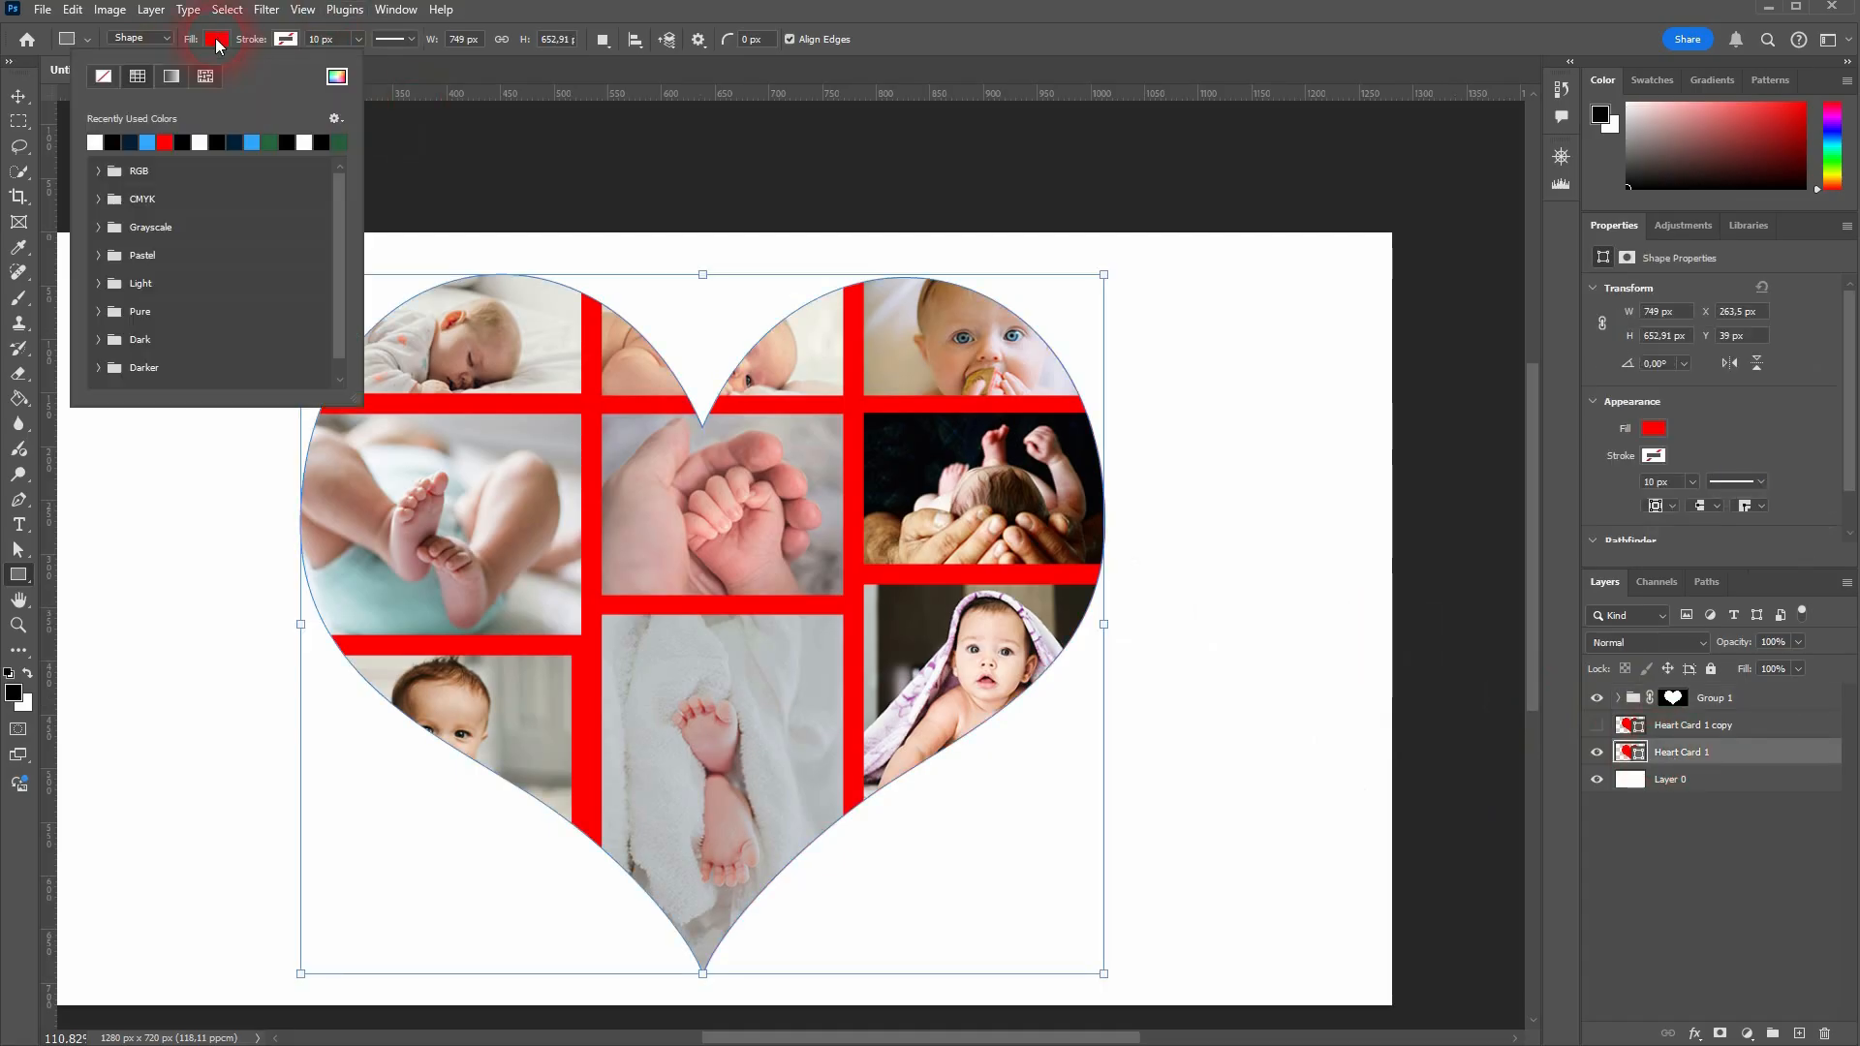
pyautogui.click(103, 78)
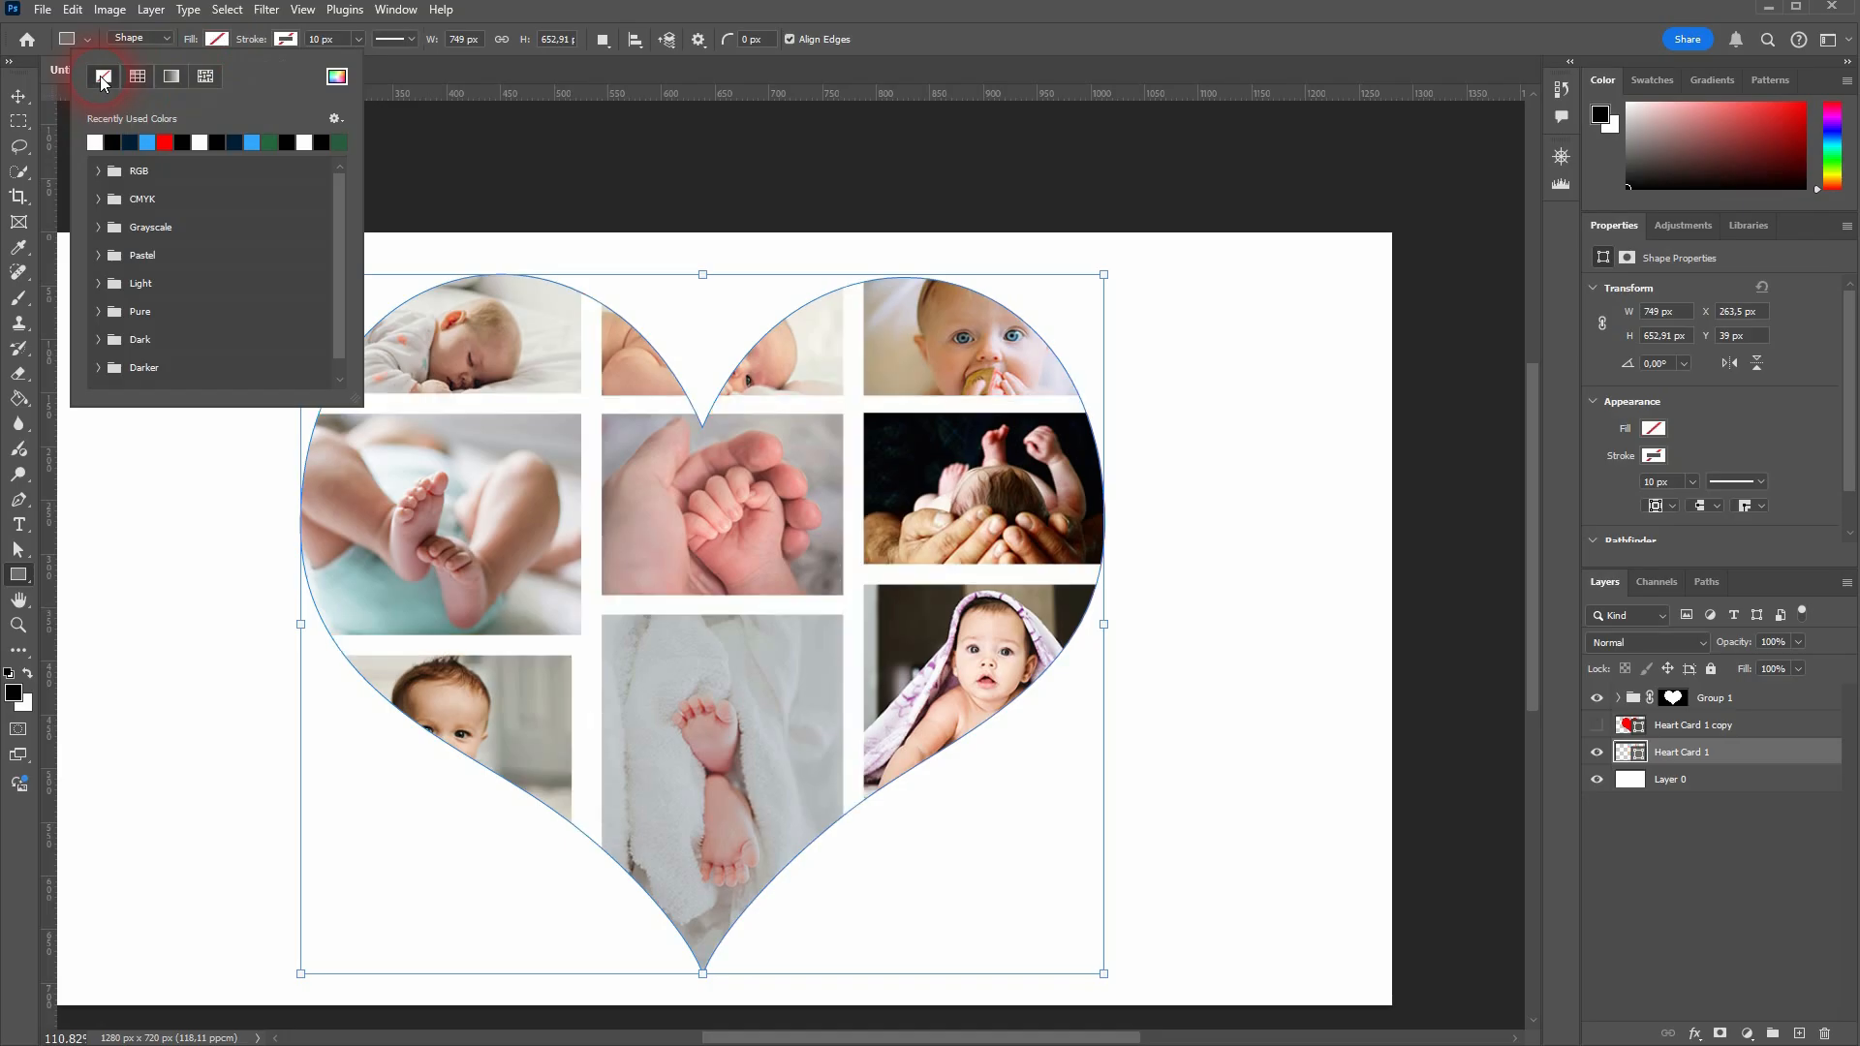
pyautogui.click(1288, 41)
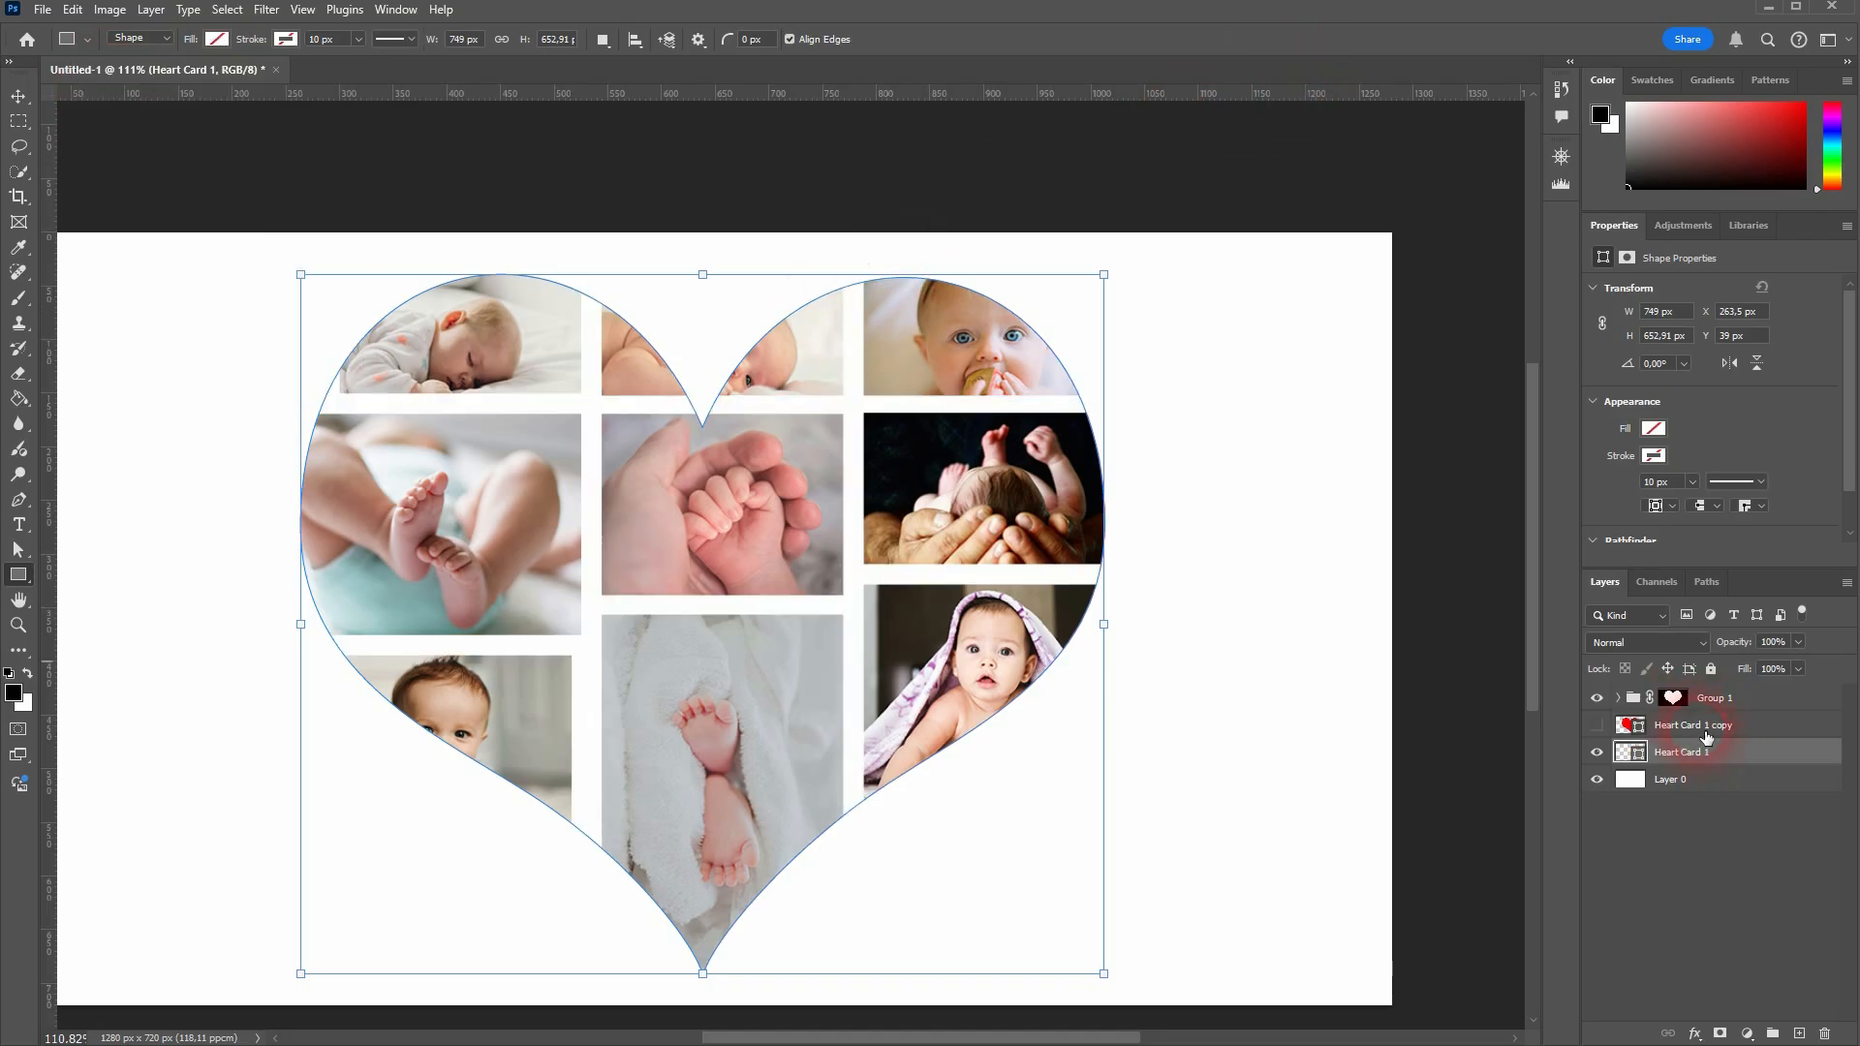
# - Make the Heart Card 1 copy layer visible and set its fill to no color
pyautogui.click(1706, 728)
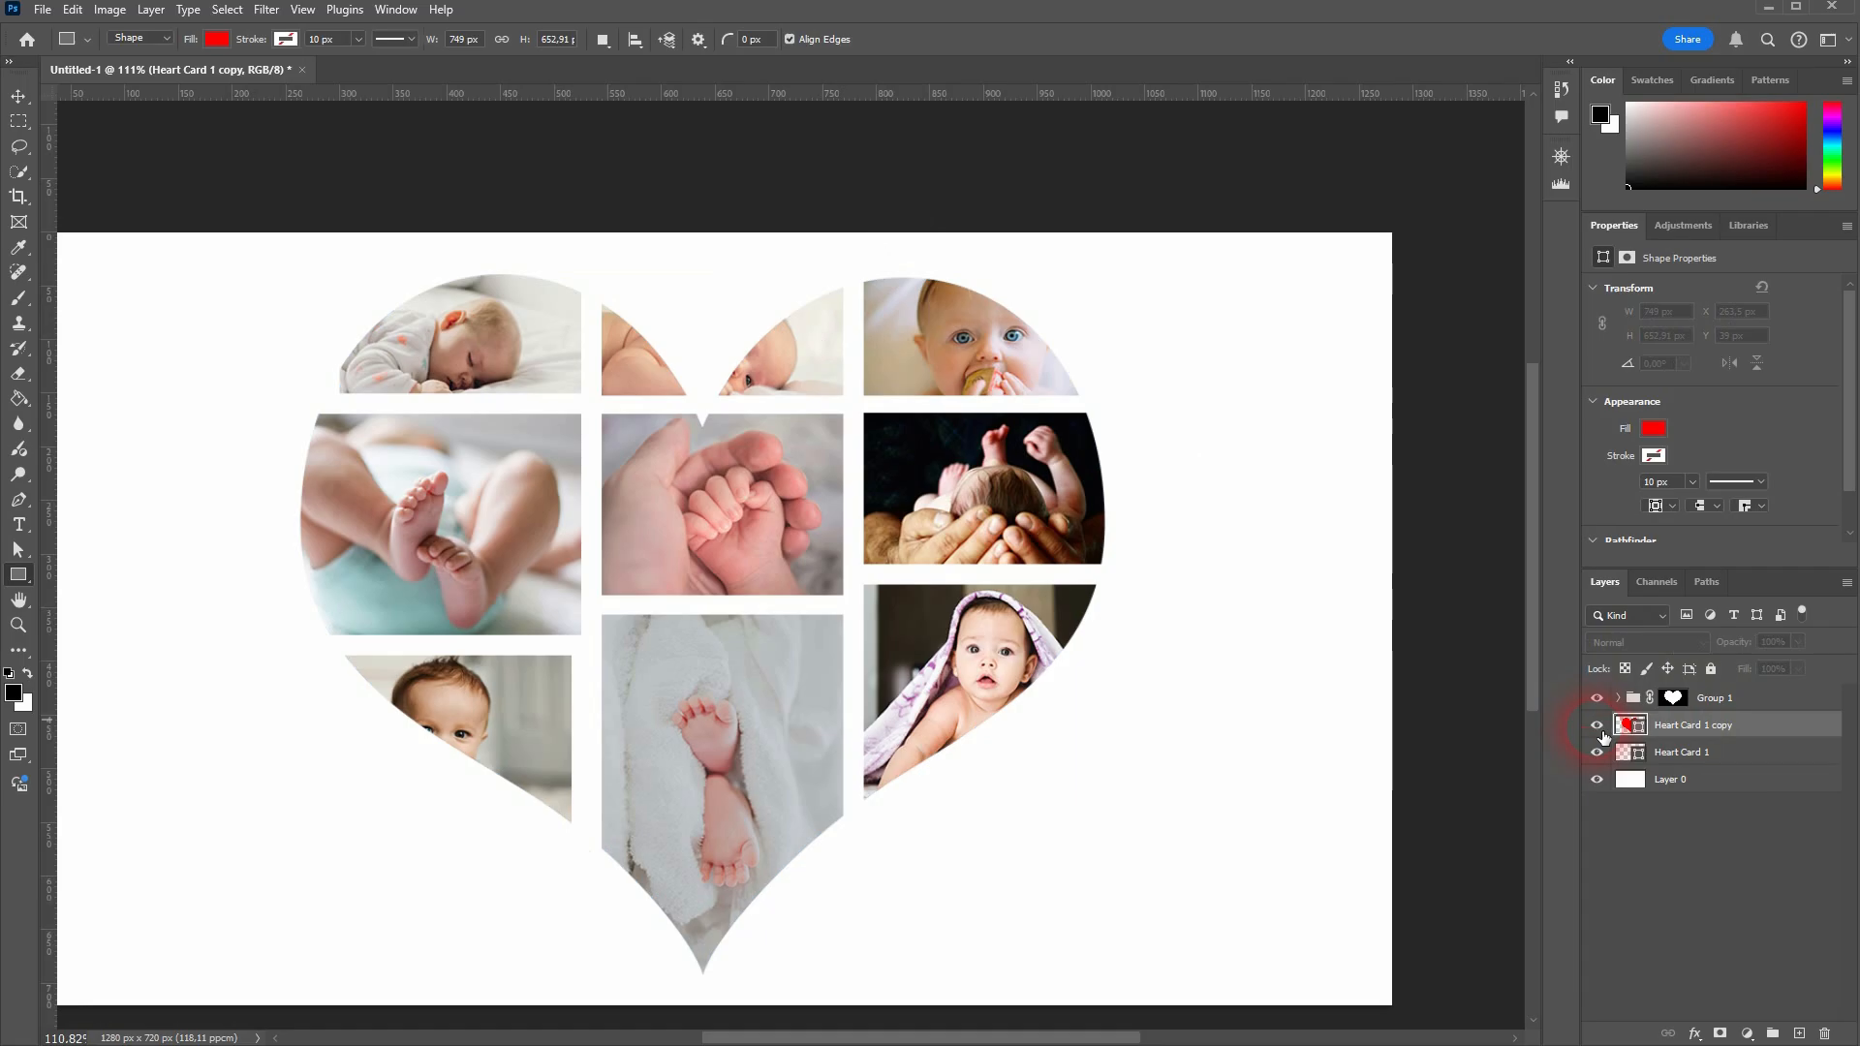
pyautogui.click(1597, 728)
pyautogui.click(216, 40)
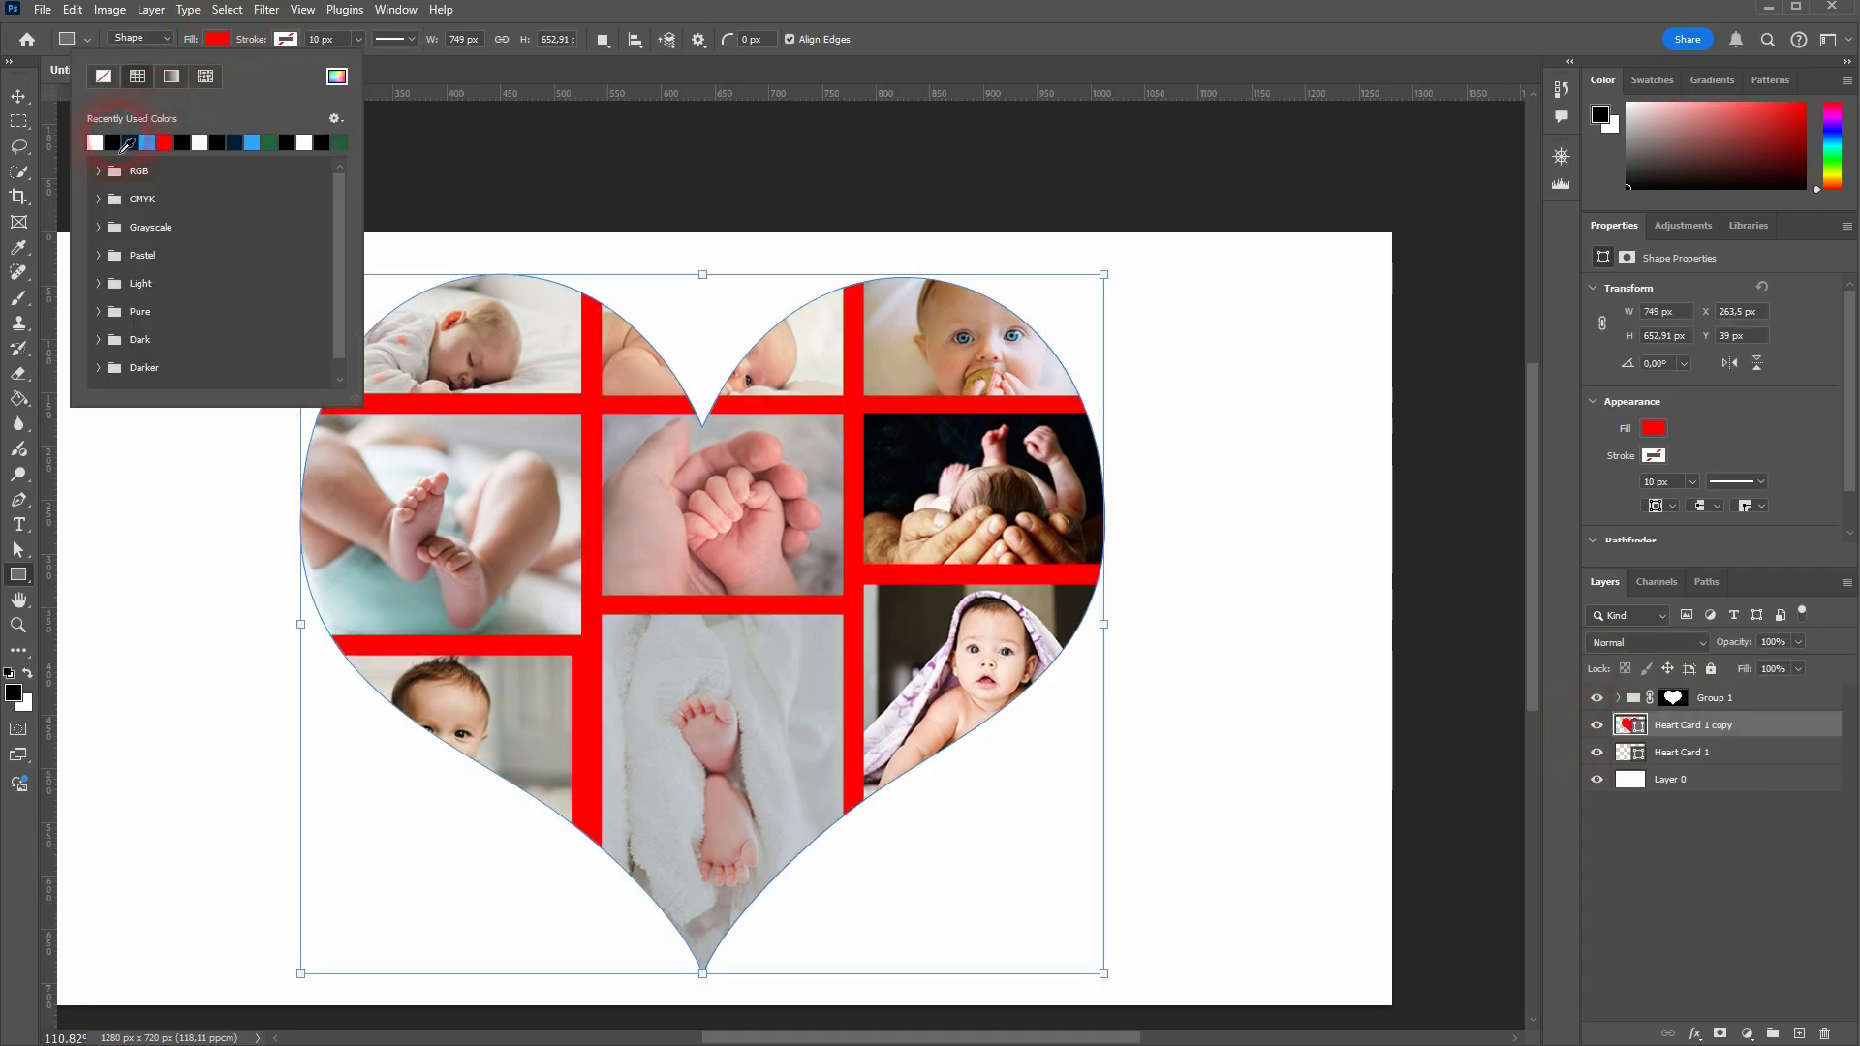
pyautogui.click(103, 77)
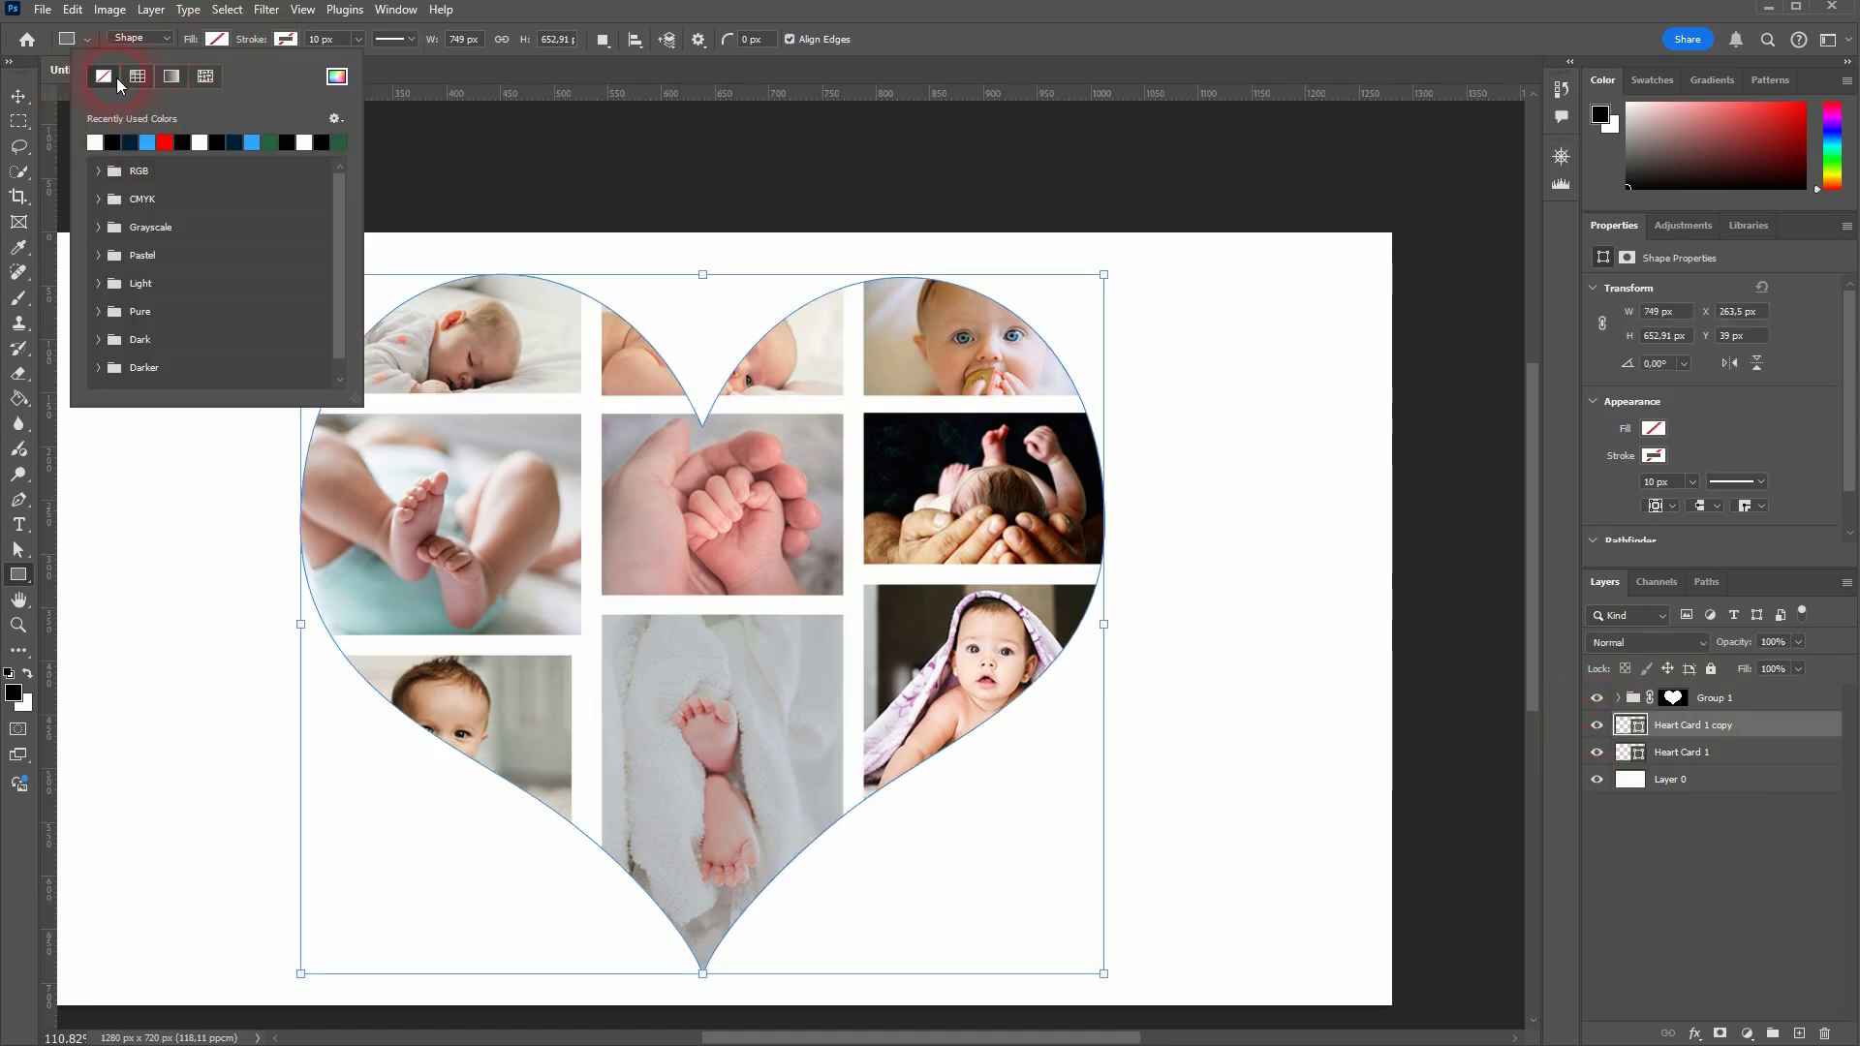
# - Give the Heart Card 1 copy a black stroke and place its layer above the masked photo group
pyautogui.click(285, 43)
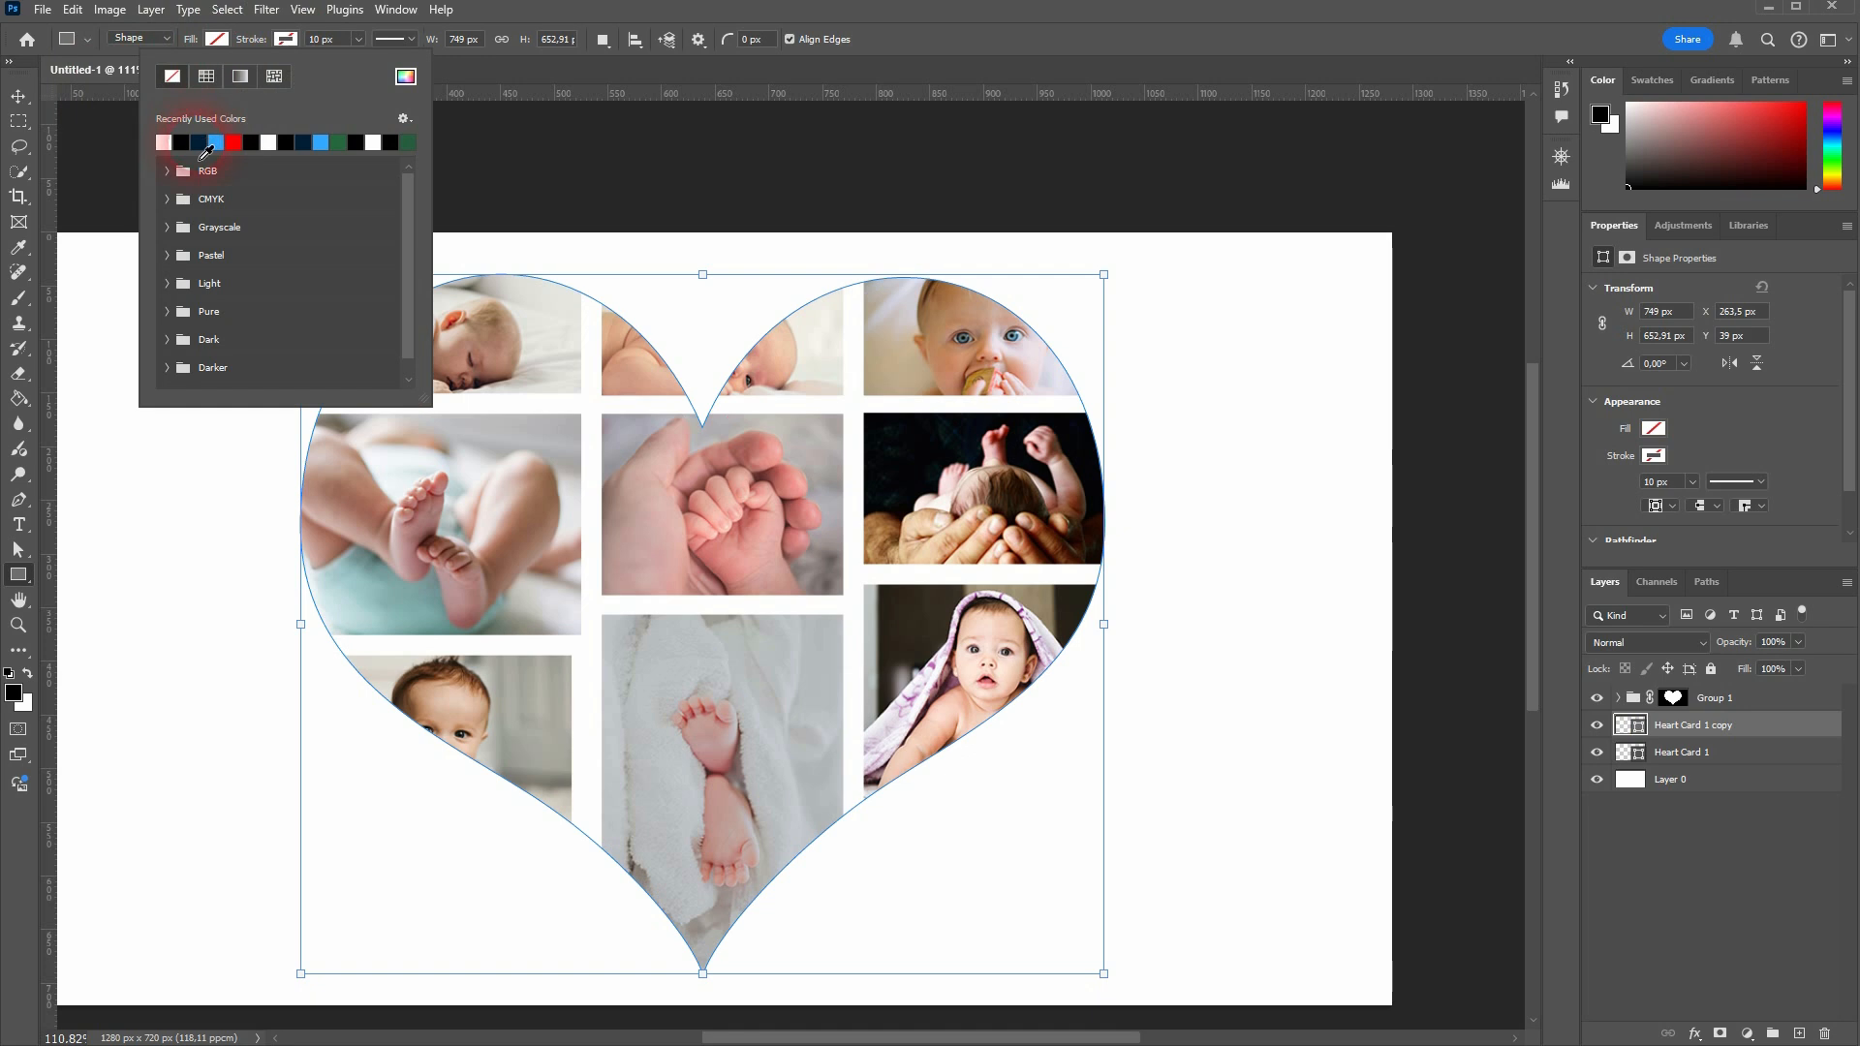
pyautogui.click(182, 144)
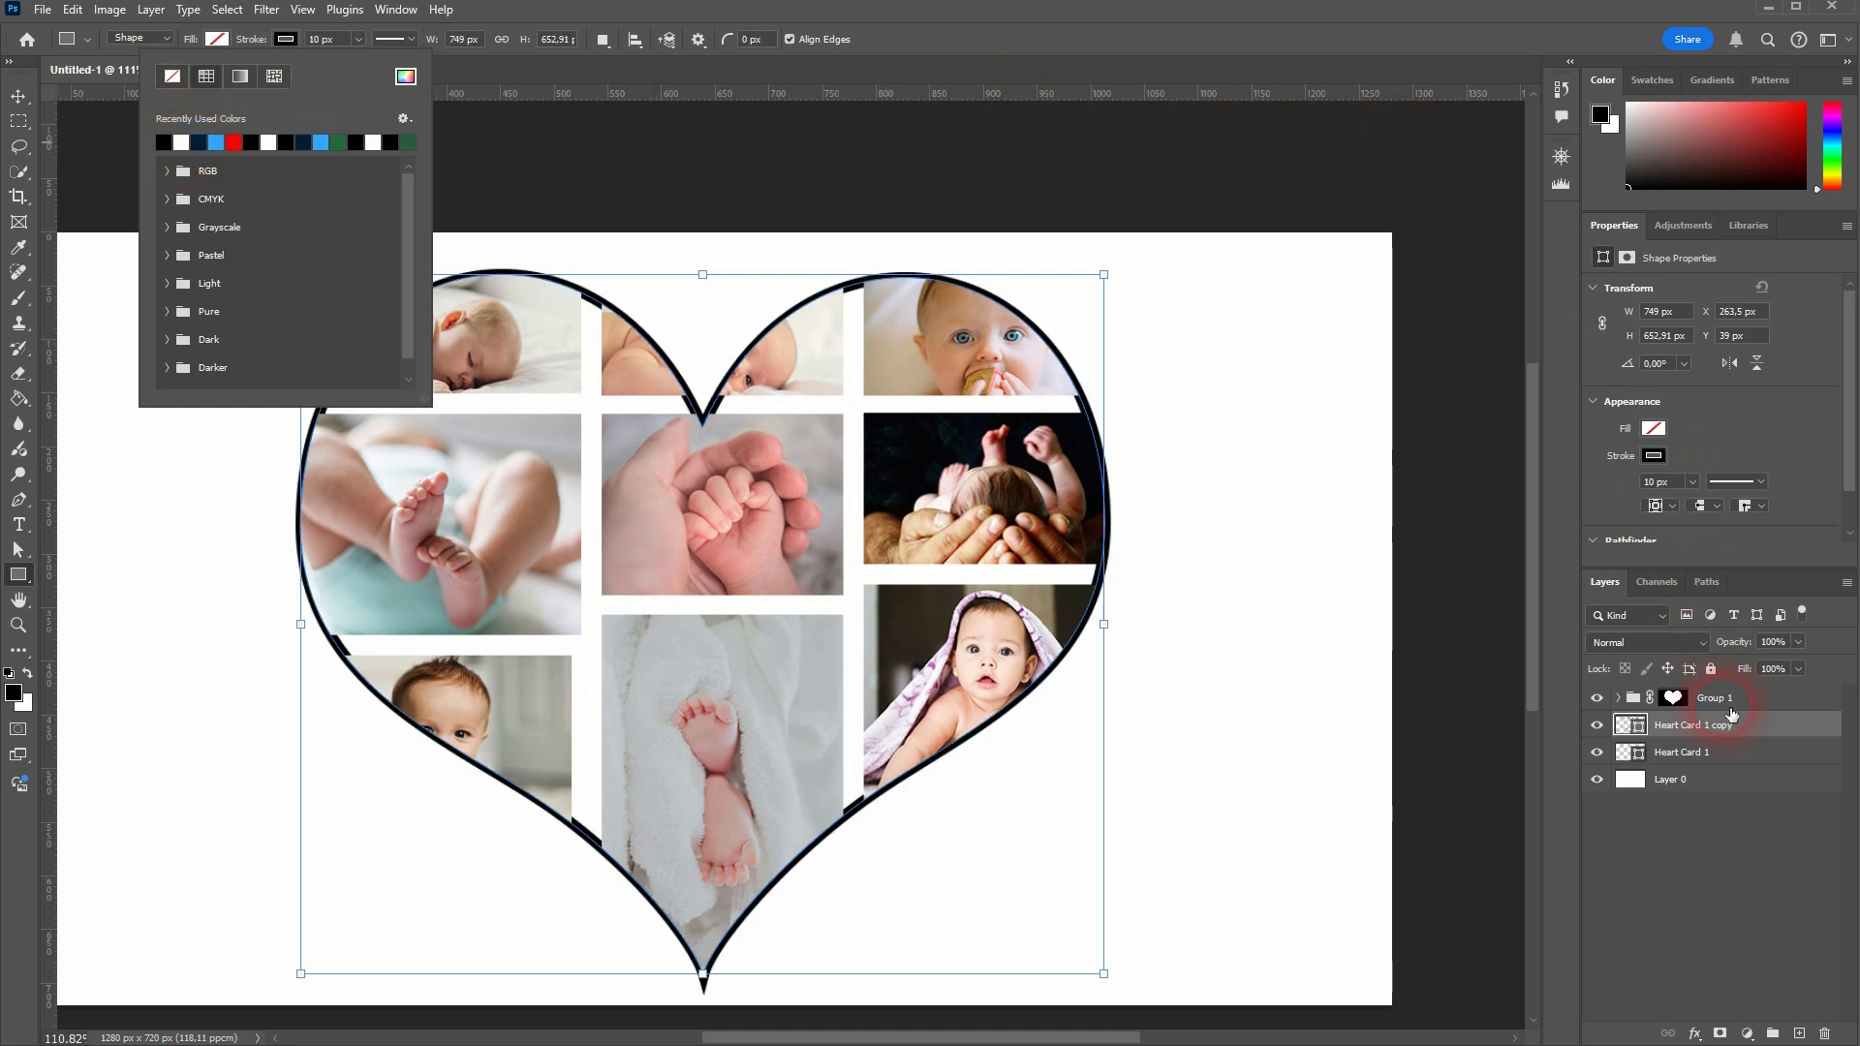
pyautogui.moveTo(1735, 727); pyautogui.dragTo(1647, 684)
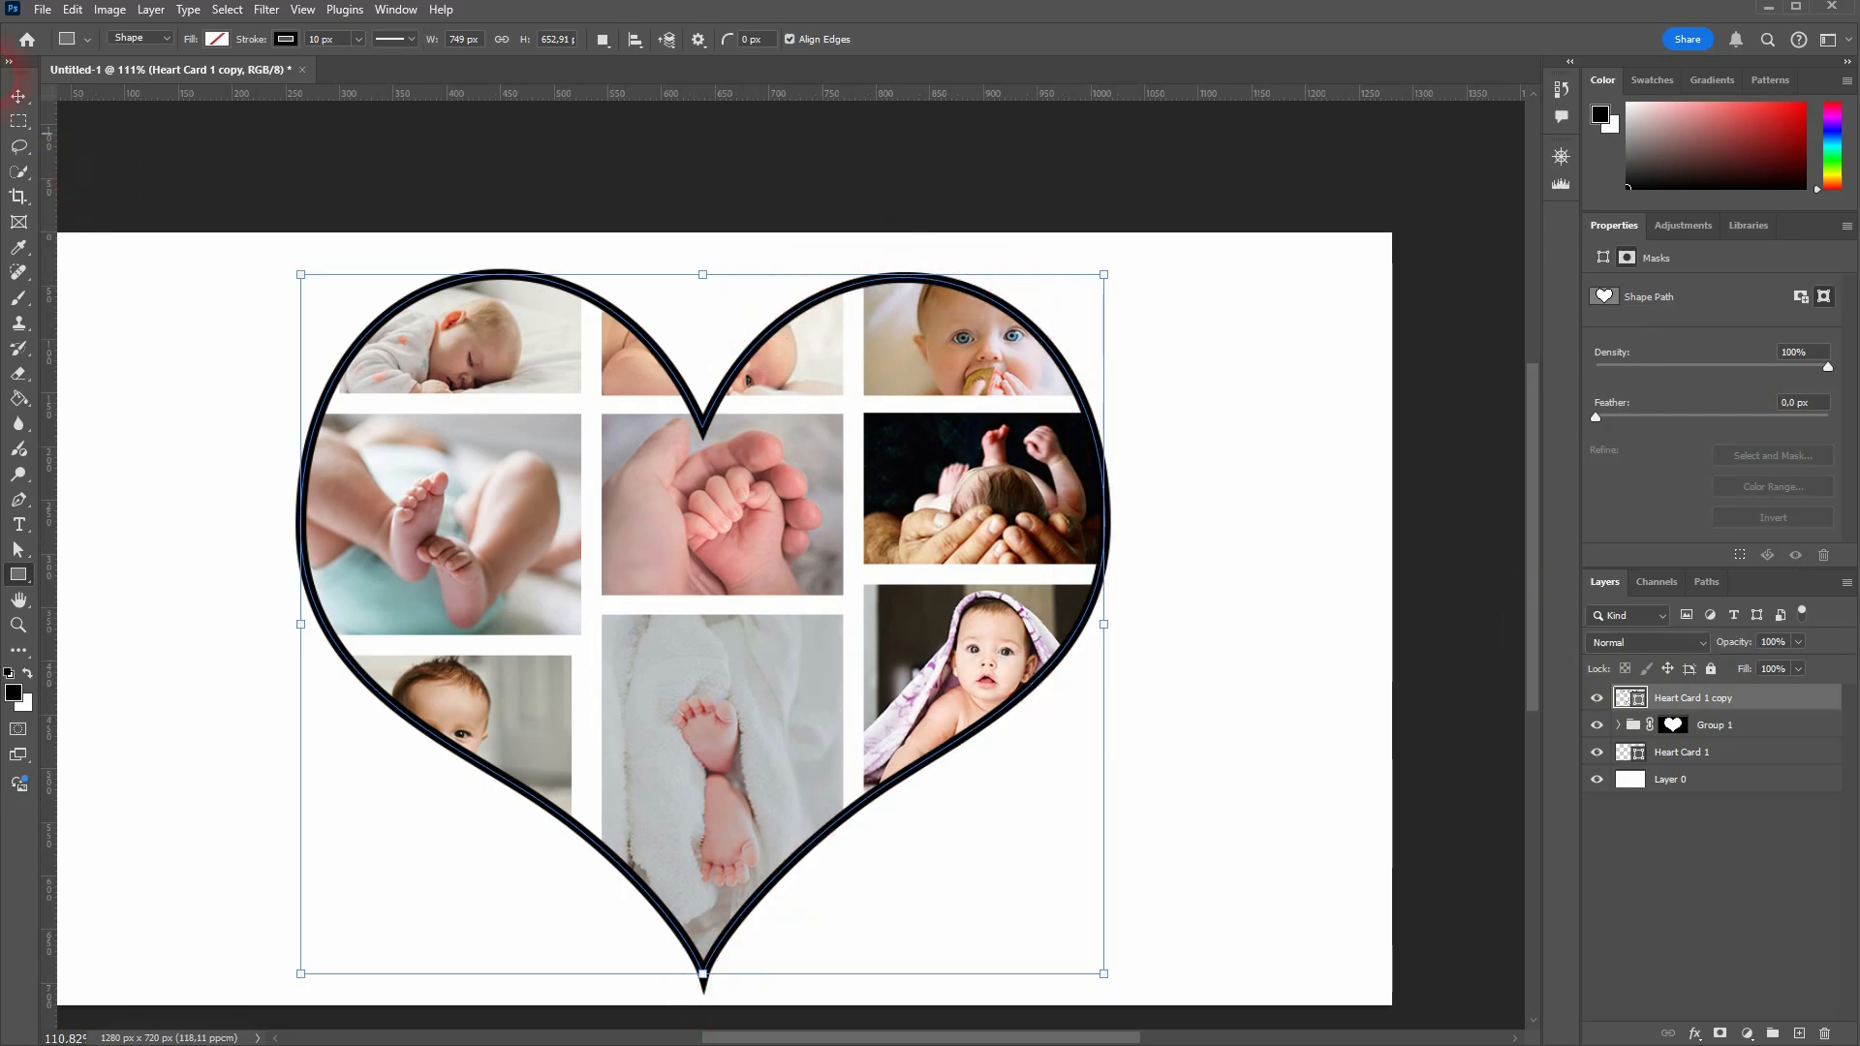
pyautogui.click(19, 97)
pyautogui.scroll(-5, 678, 668)
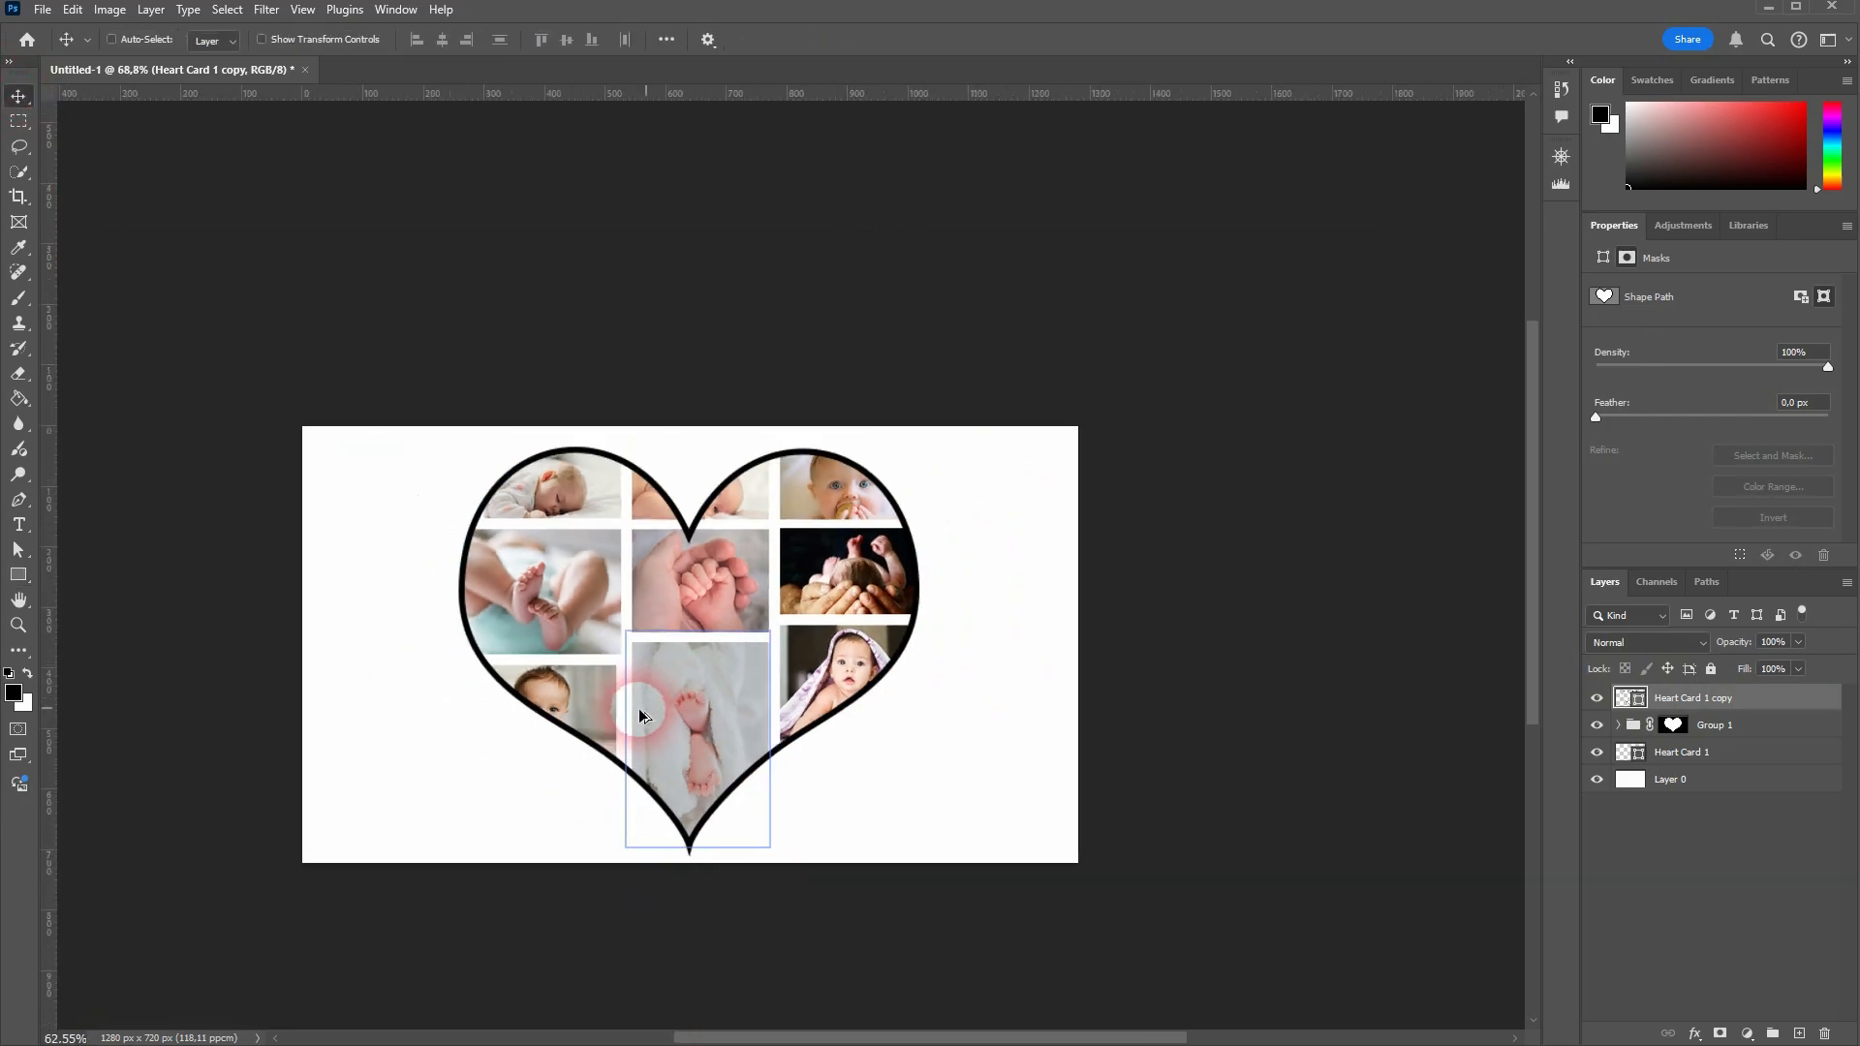
pyautogui.scroll(4, 634, 719)
pyautogui.scroll(1, 634, 719)
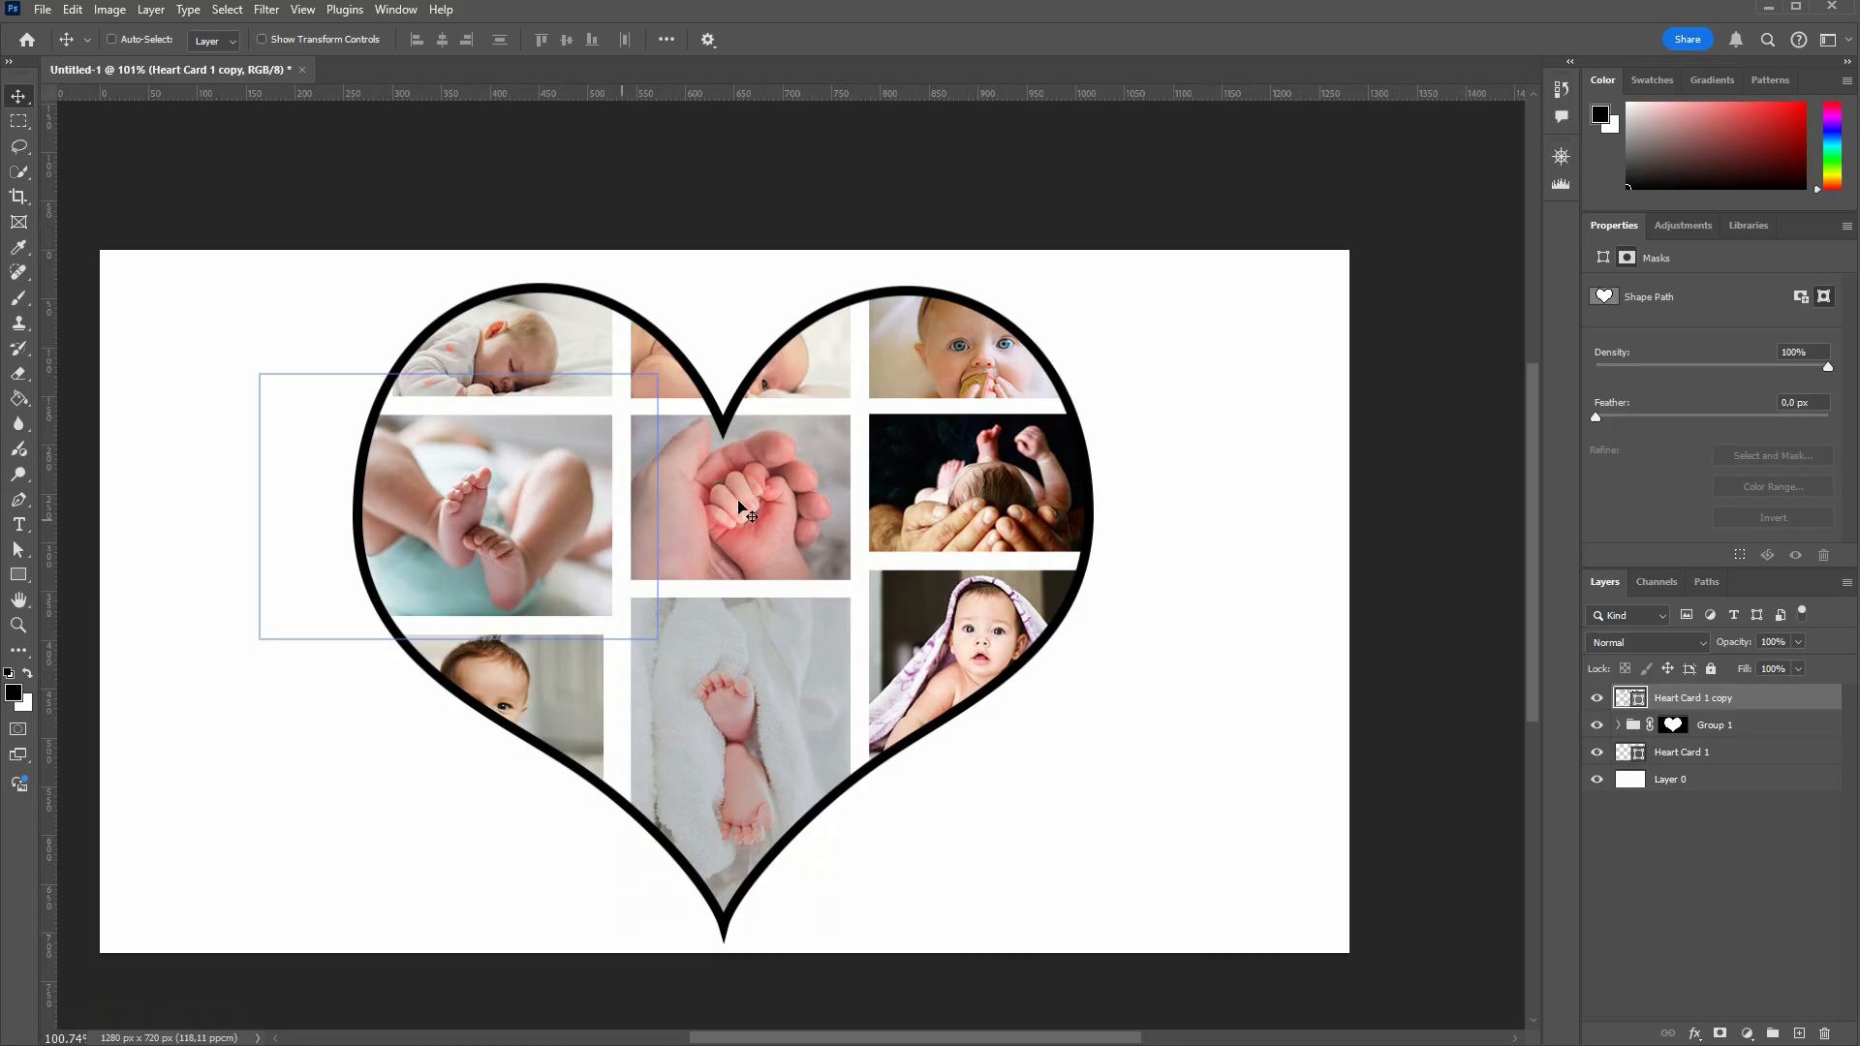
pyautogui.keyDown('ctrl'); pyautogui.click(1287, 655); pyautogui.keyUp('ctrl')
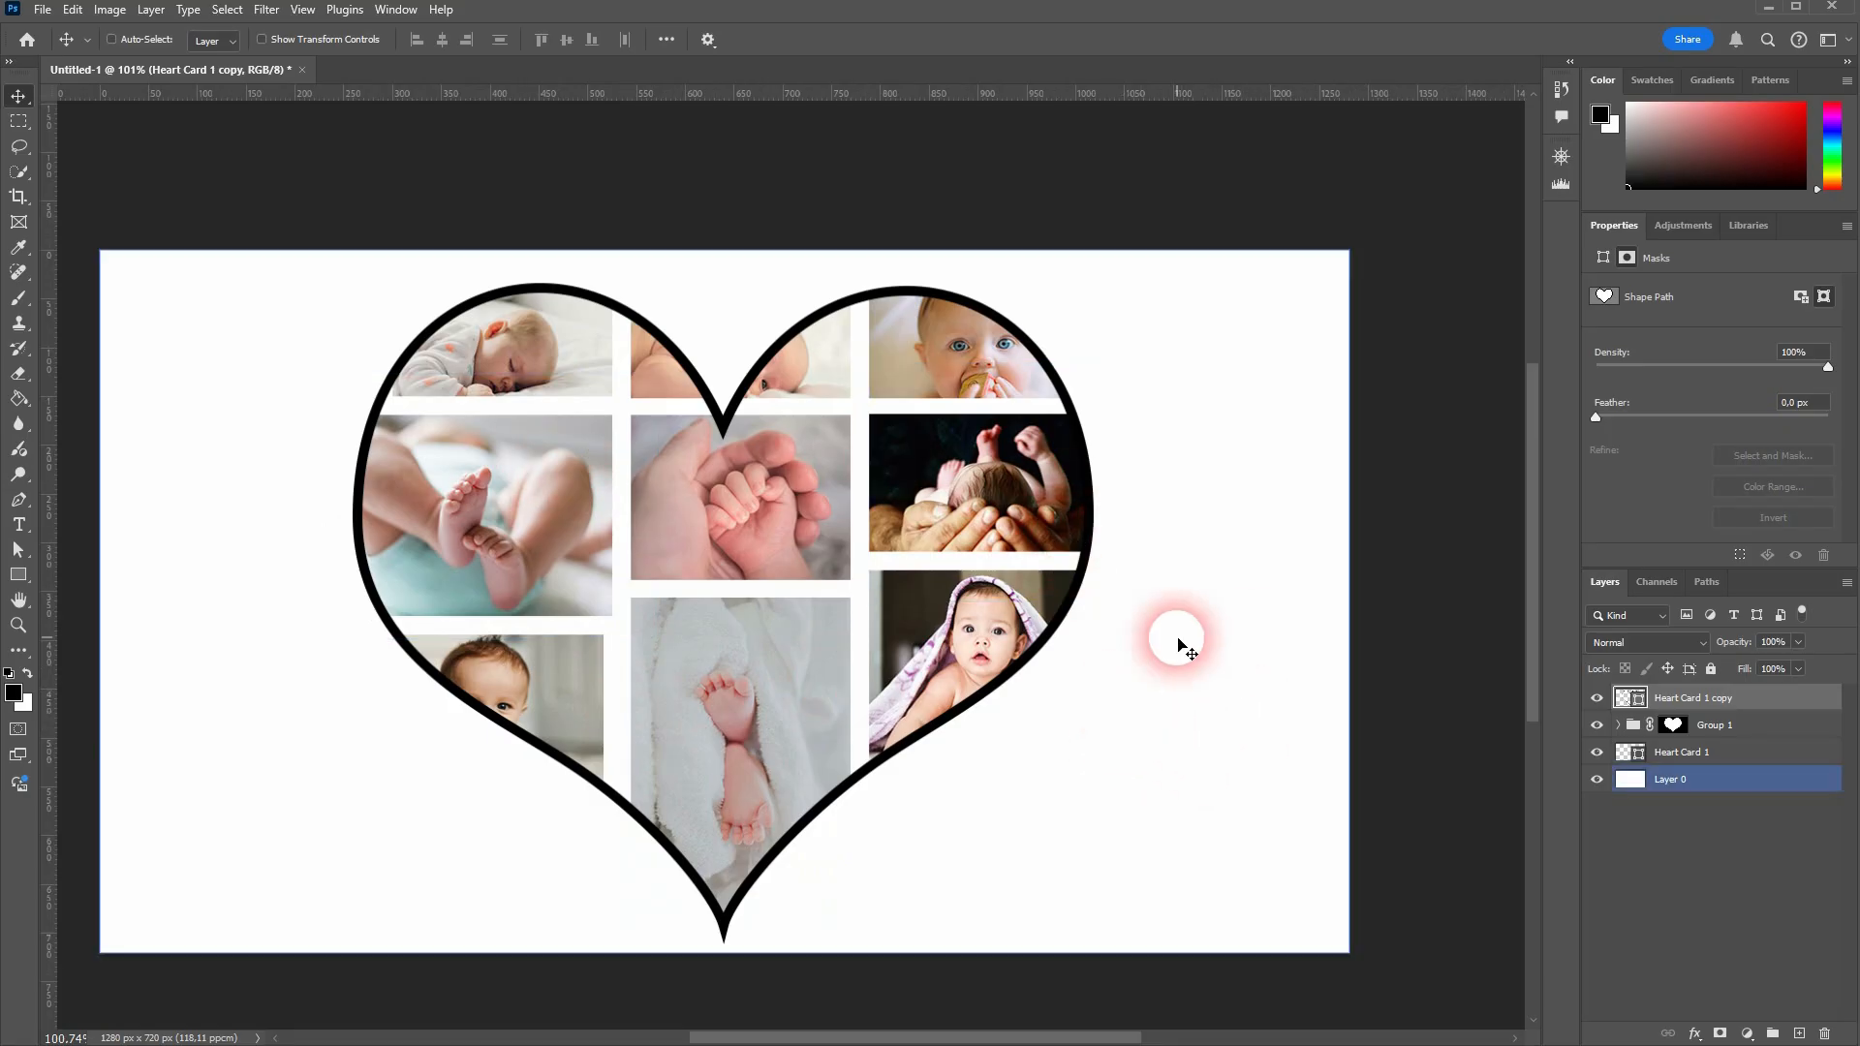
pyautogui.keyDown('ctrl'); pyautogui.click(715, 211); pyautogui.keyUp('ctrl')
# - Browse the preset shapes available for the Custom Shape tool, and return to the Move tool without drawing one
pyautogui.click(20, 577)
pyautogui.rightClick(20, 578)
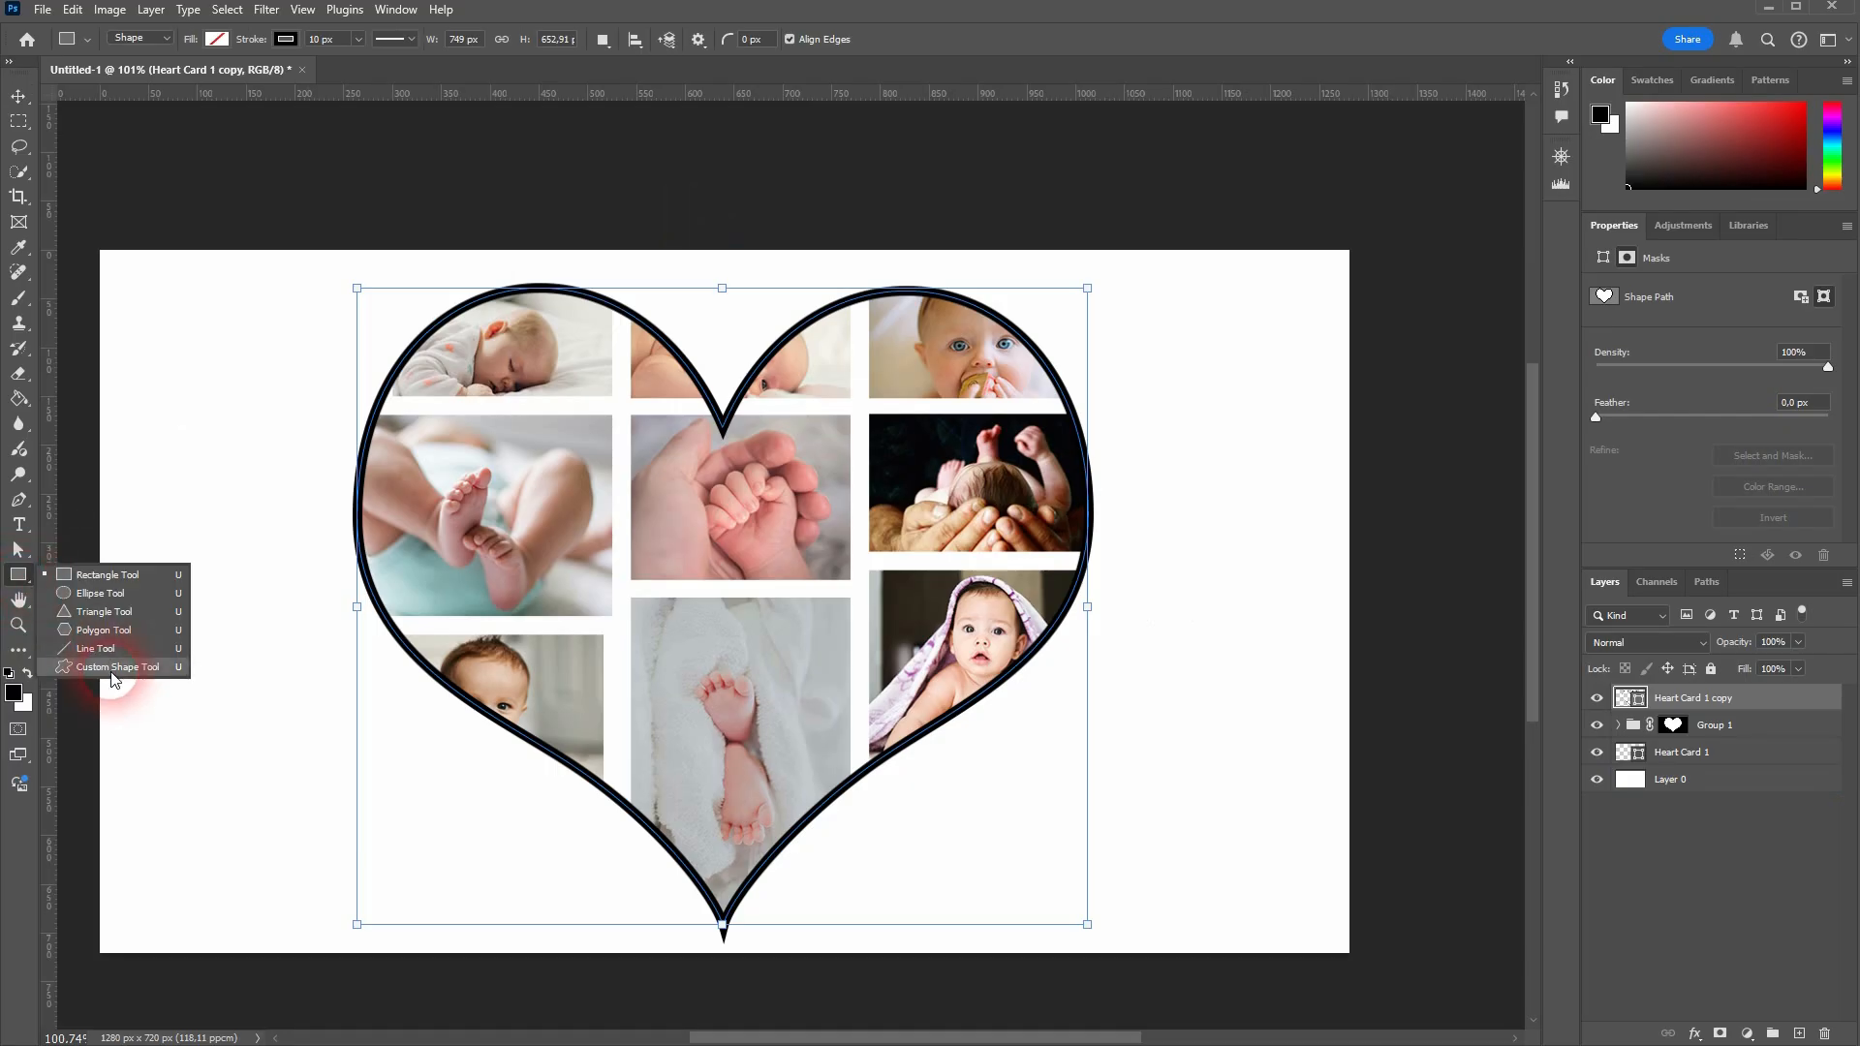
pyautogui.click(97, 663)
pyautogui.click(767, 39)
pyautogui.moveTo(886, 153); pyautogui.dragTo(892, 188)
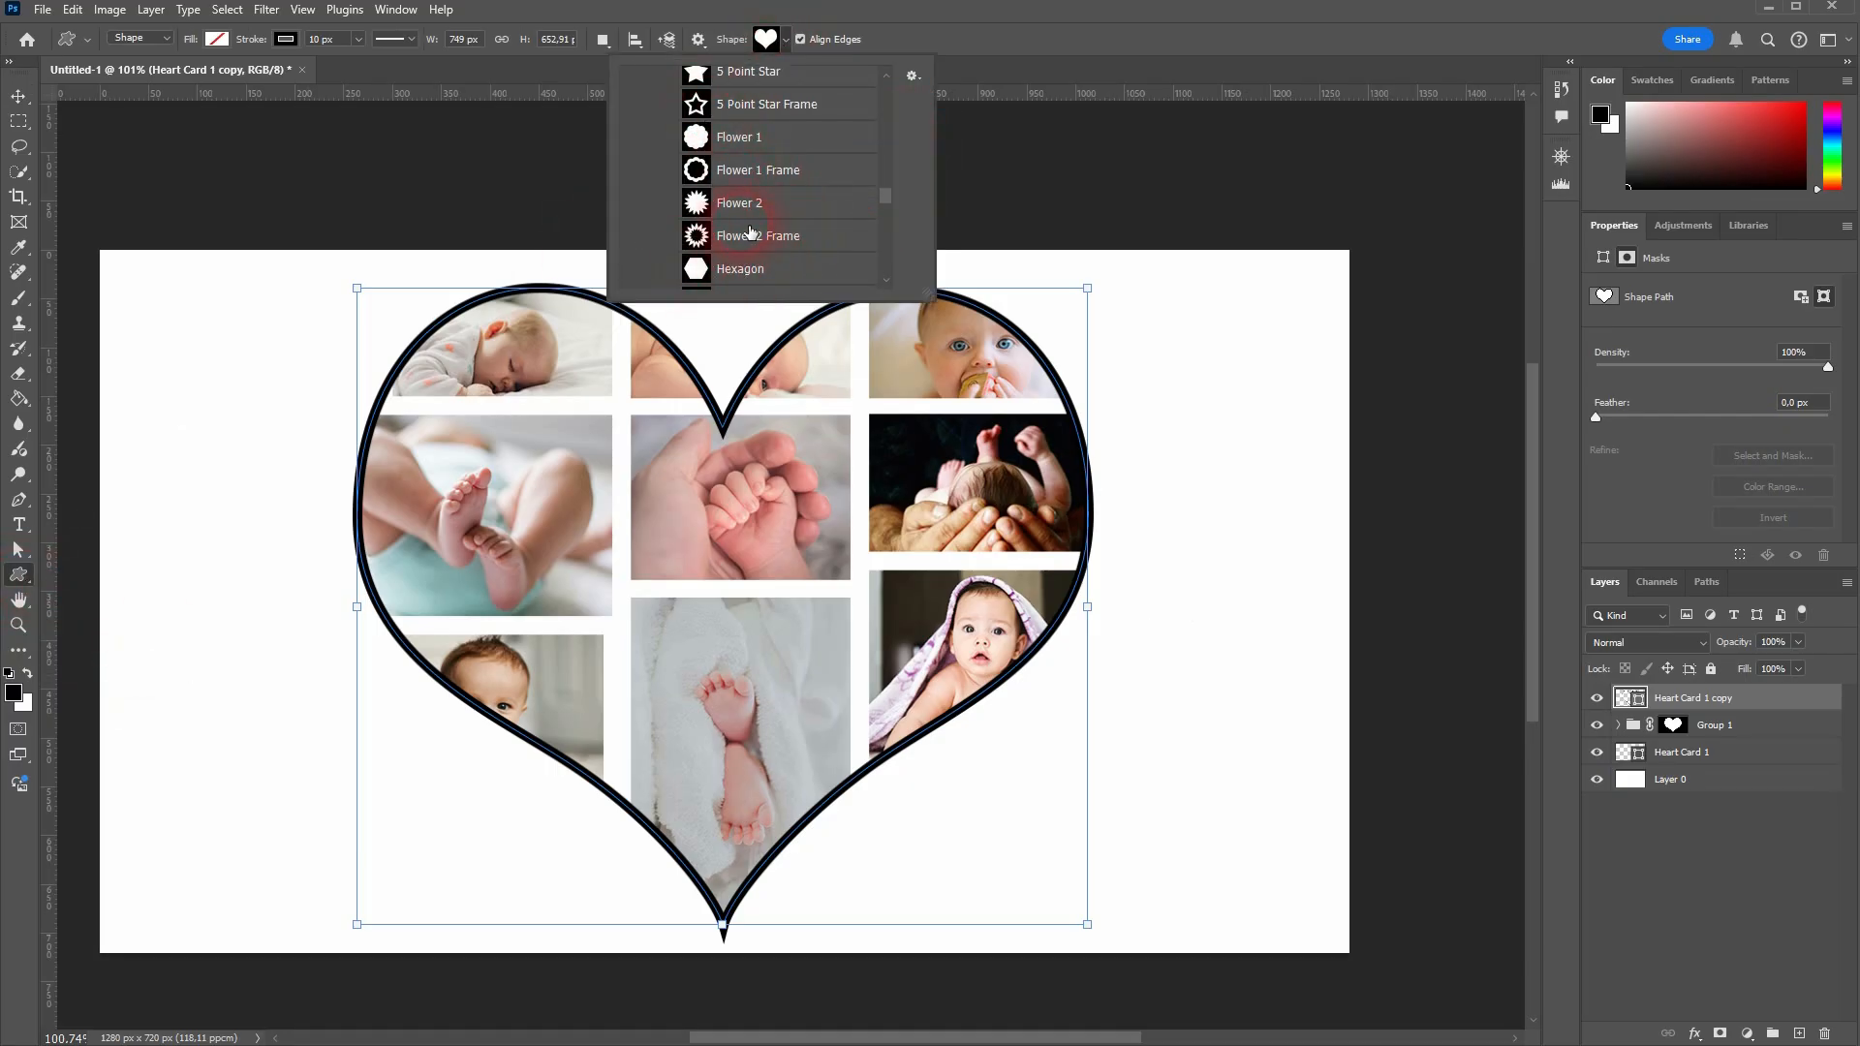
pyautogui.scroll(2, 775, 146)
pyautogui.click(1109, 505)
pyautogui.press('v')
pyautogui.click(392, 187)
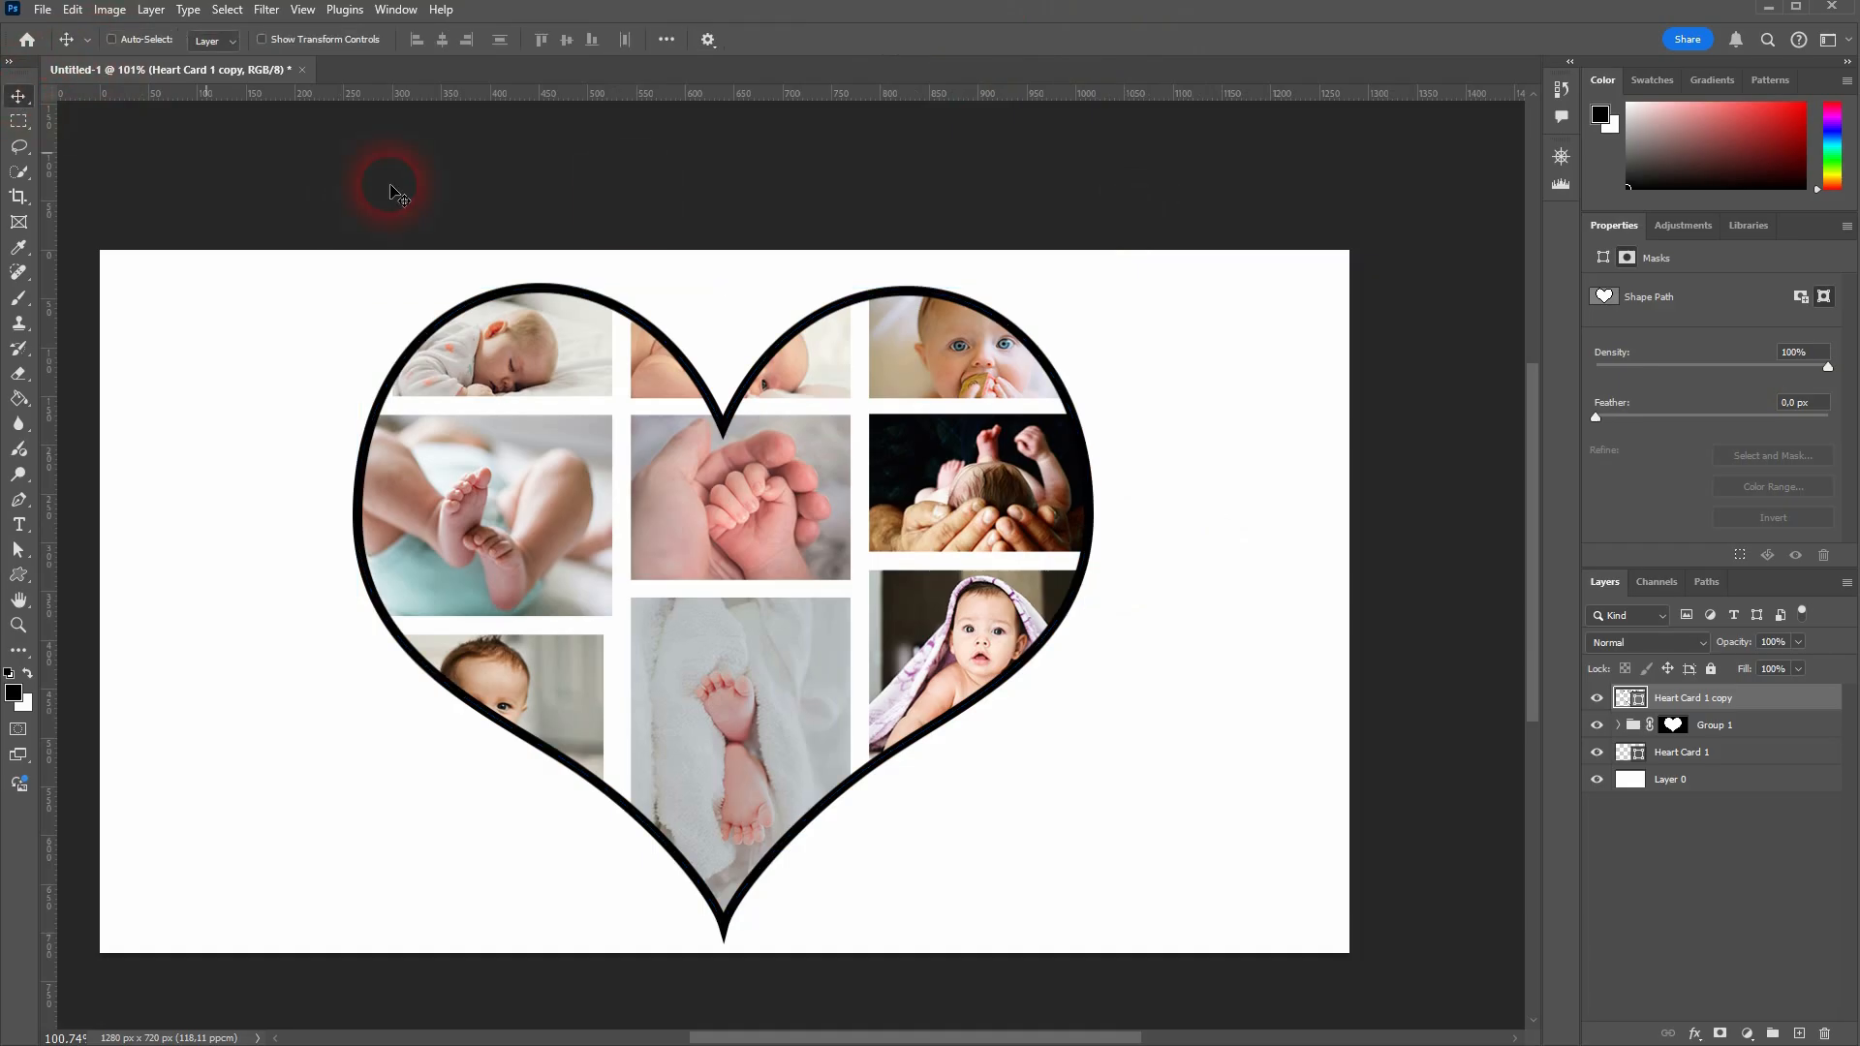